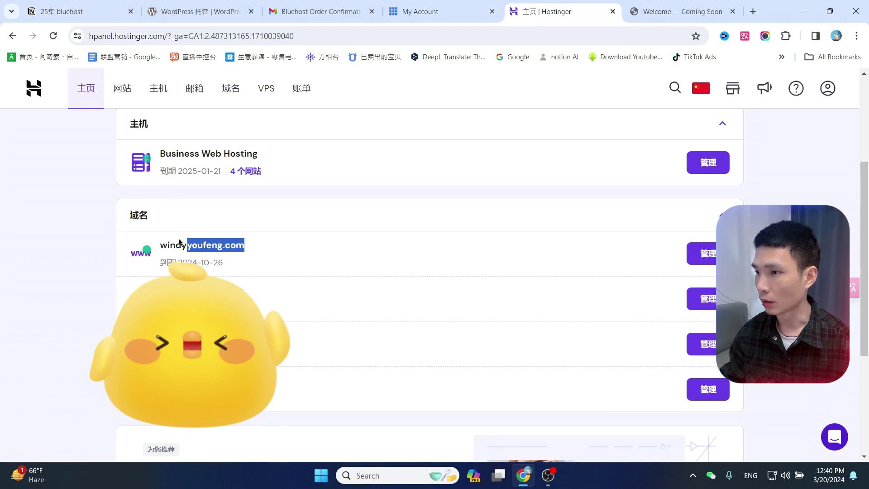
# Enter windyyoufeng.com as the domain to connect in Bluehost and continue to the name-server instructions.
pyautogui.hotkey('ctrl', 'c')
pyautogui.hotkey('ctrl', 'shift', 'Tab')
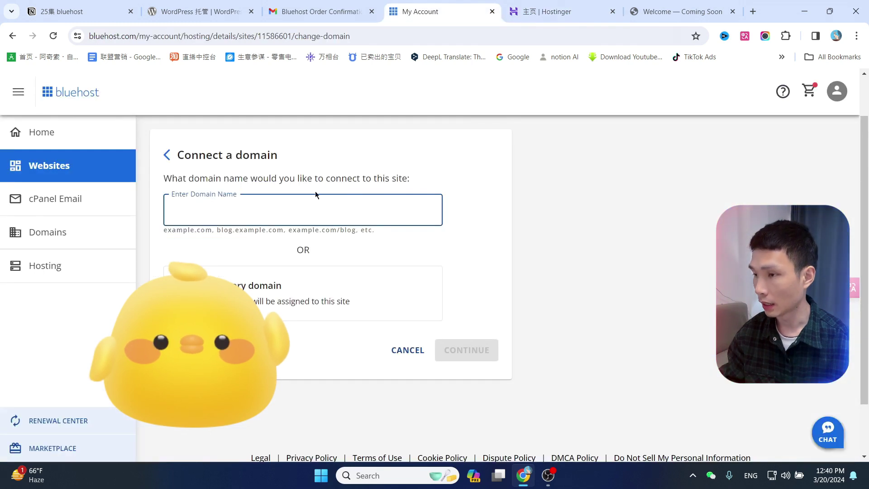
pyautogui.hotkey('ctrl', 'v')
pyautogui.click(441, 183)
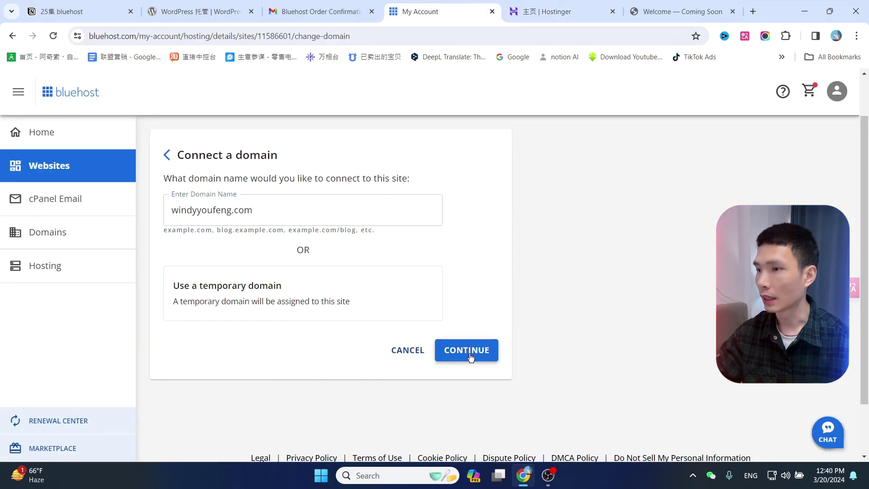
pyautogui.click(470, 358)
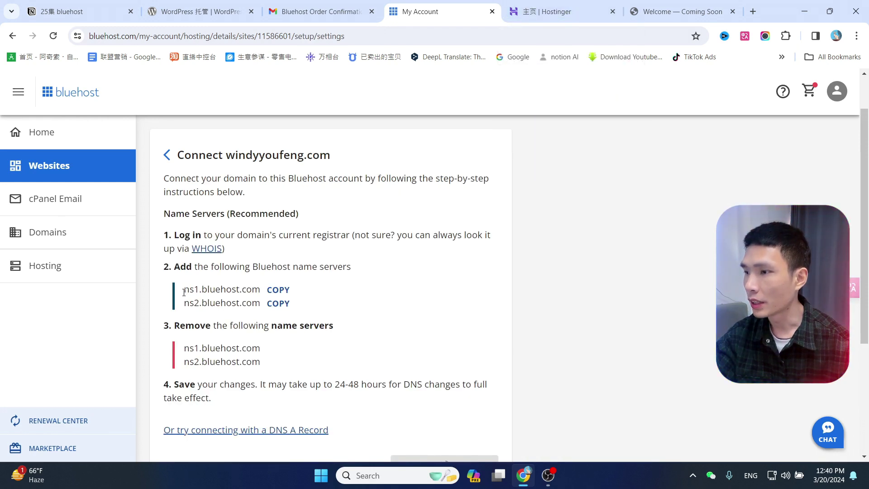
# Copy the first Bluehost name server, ns1.bluehost.com, and switch to the Hostinger tab.
pyautogui.moveTo(185, 289); pyautogui.dragTo(266, 291)
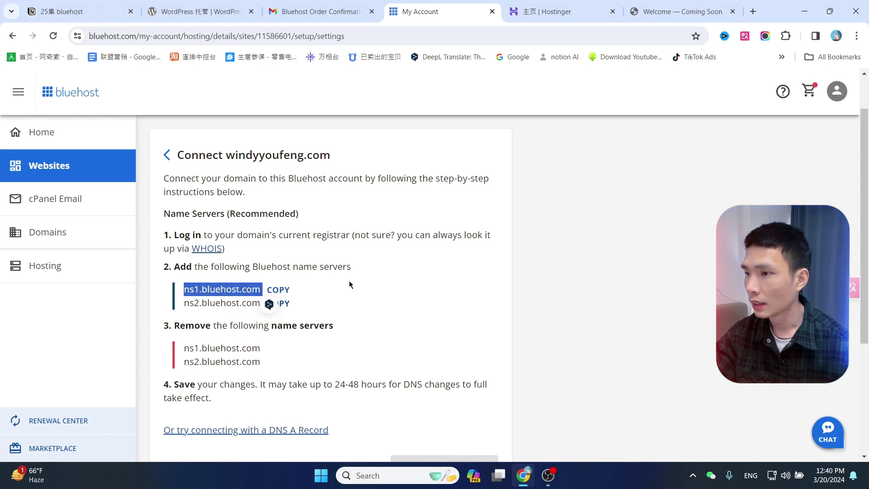
pyautogui.click(364, 283)
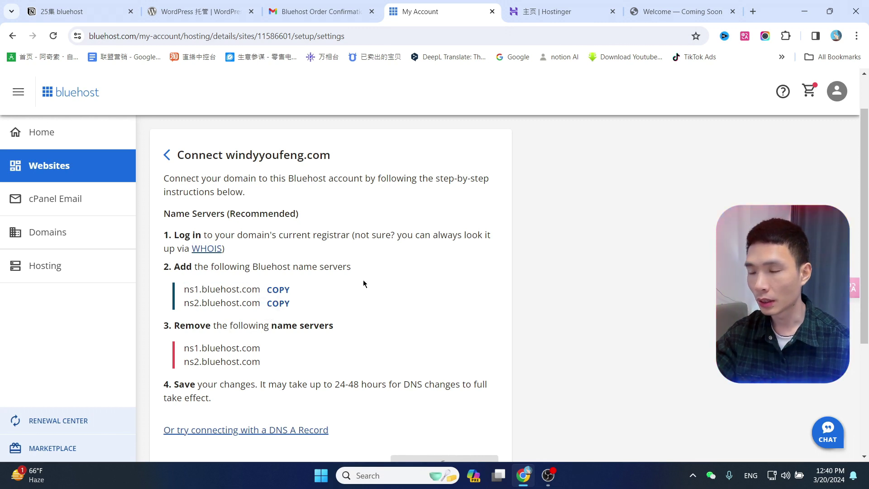
pyautogui.click(294, 291)
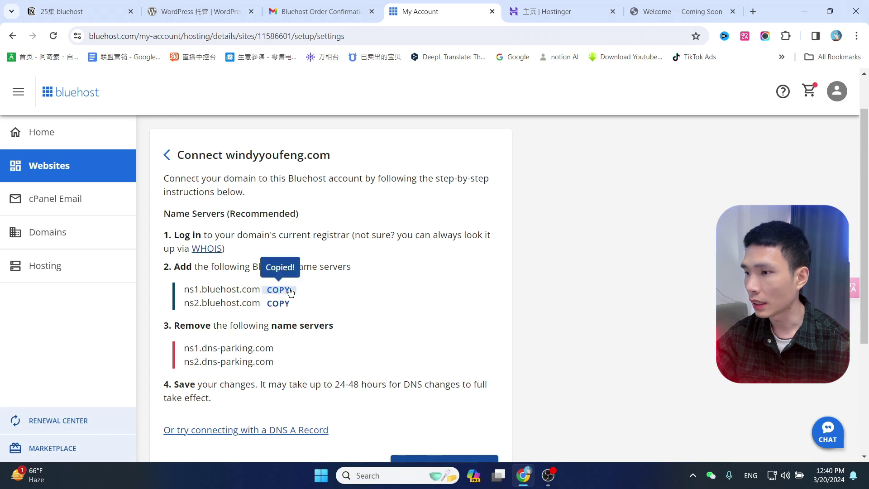
pyautogui.click(550, 11)
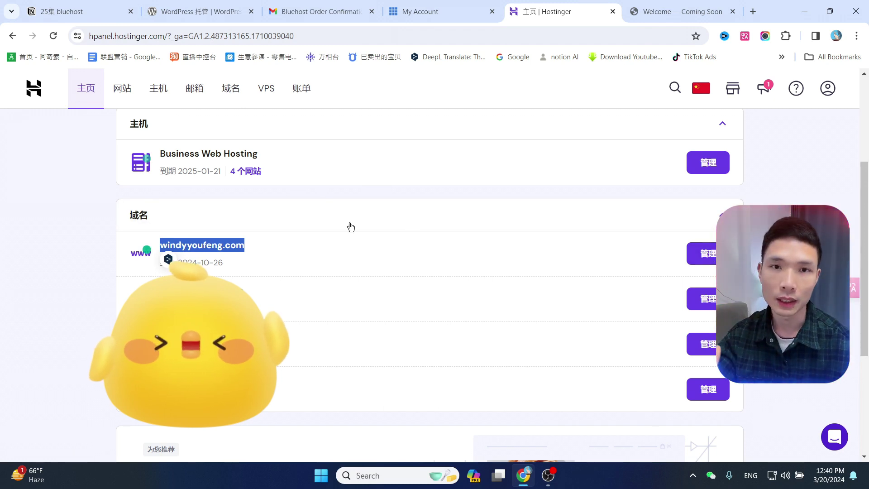
# Open windyyoufeng.com's DNS/NameServer settings in hPanel and choose custom name servers.
pyautogui.click(701, 253)
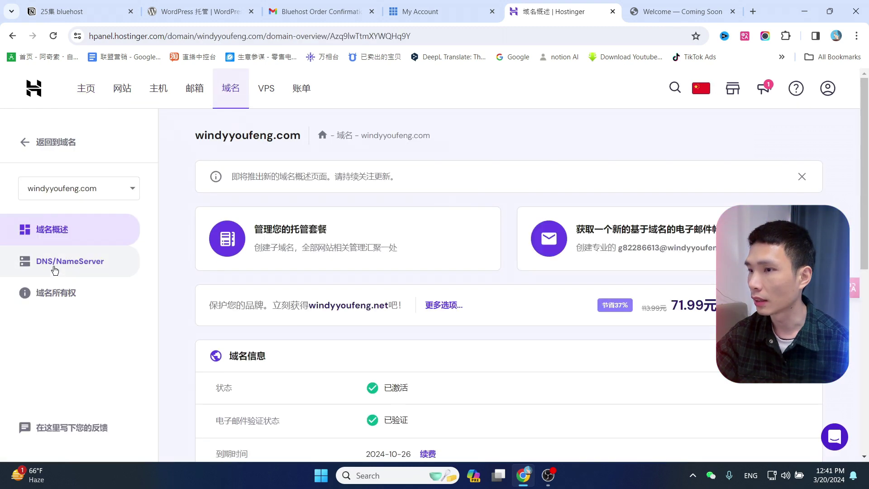
pyautogui.click(55, 267)
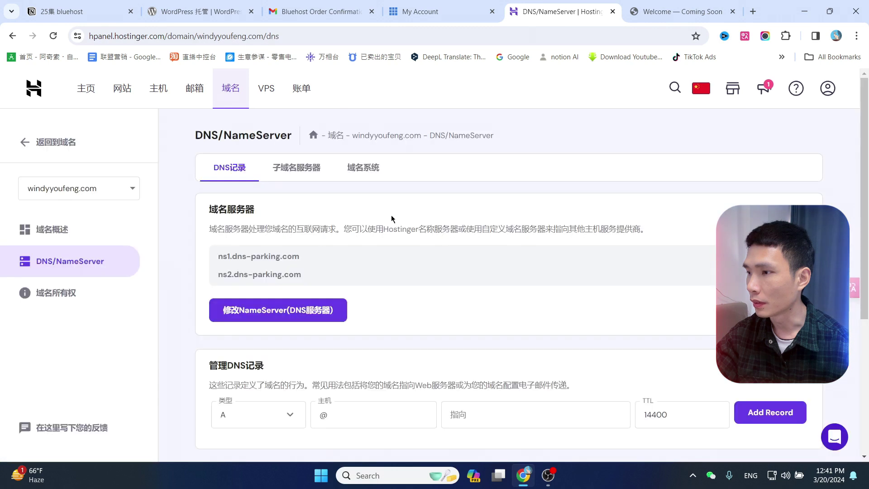
pyautogui.scroll(-1, 430, 205)
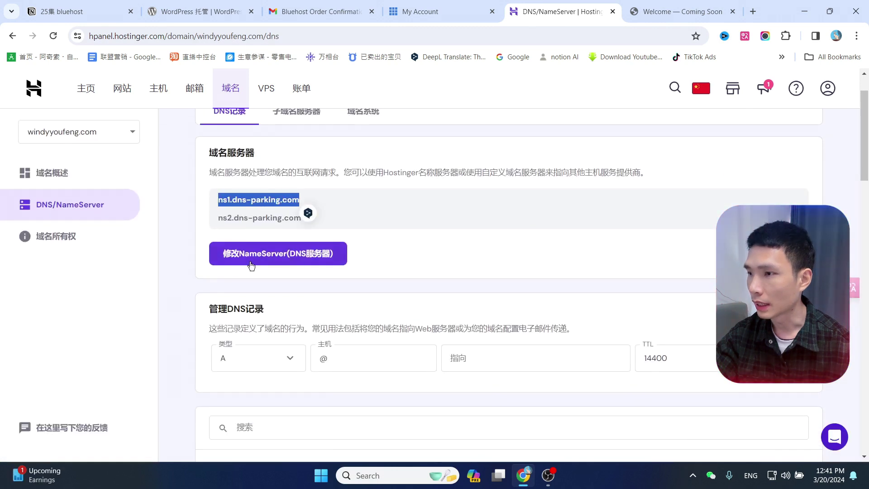
pyautogui.click(291, 267)
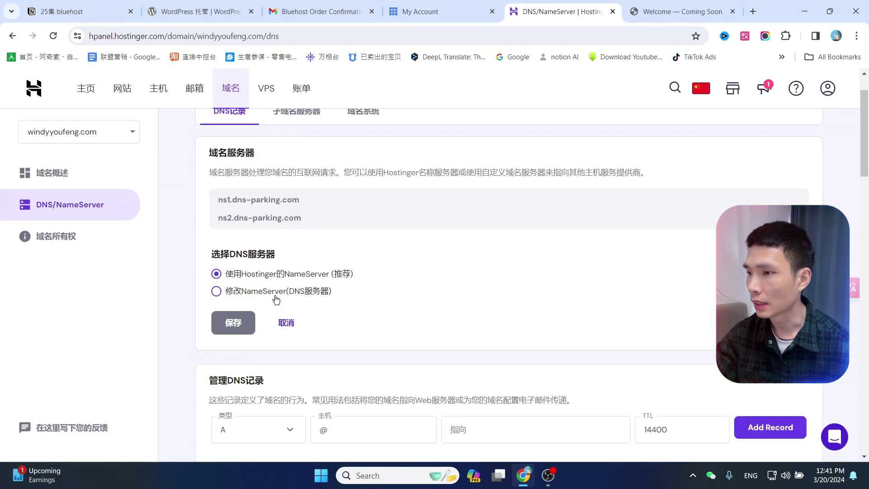
pyautogui.click(217, 291)
# Fill in ns1.bluehost.com and ns2.bluehost.com, copied from Bluehost, as the two name servers.
pyautogui.click(450, 14)
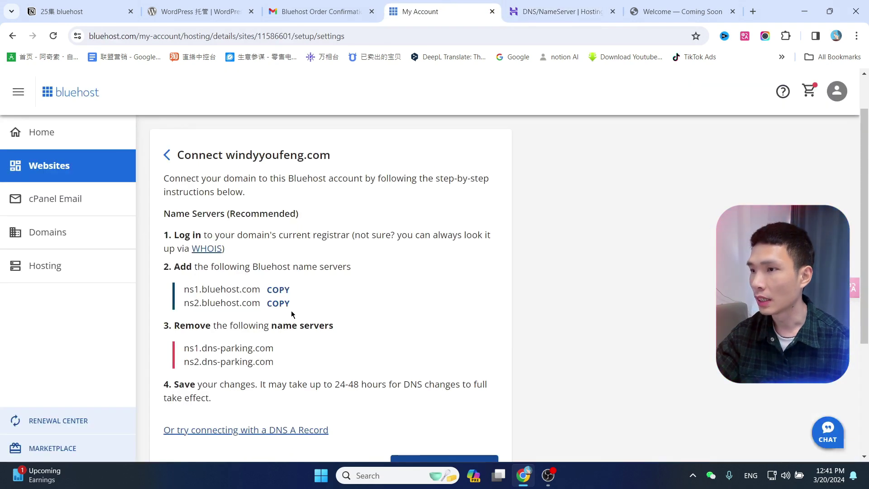
pyautogui.click(290, 291)
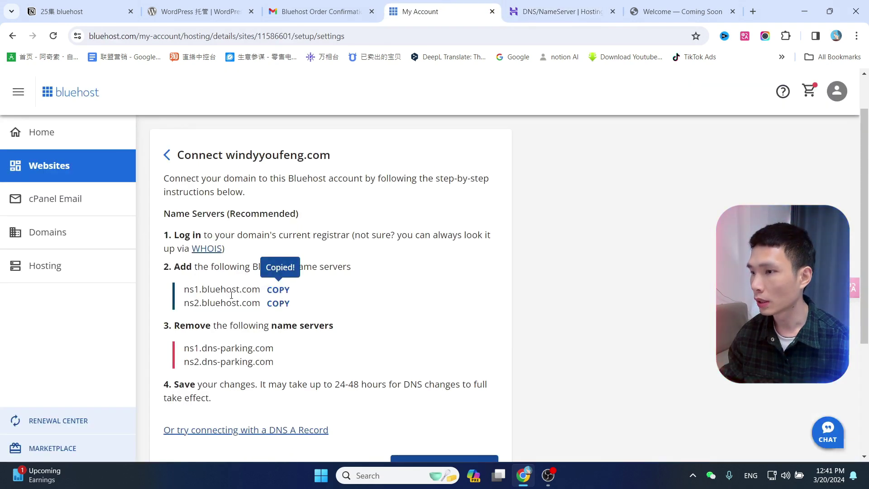
pyautogui.click(516, 14)
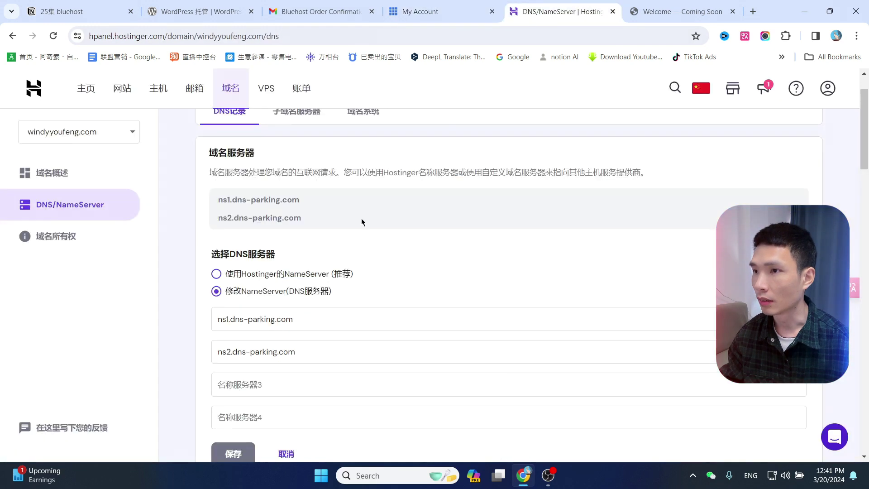
pyautogui.click(309, 323)
pyautogui.click(421, 12)
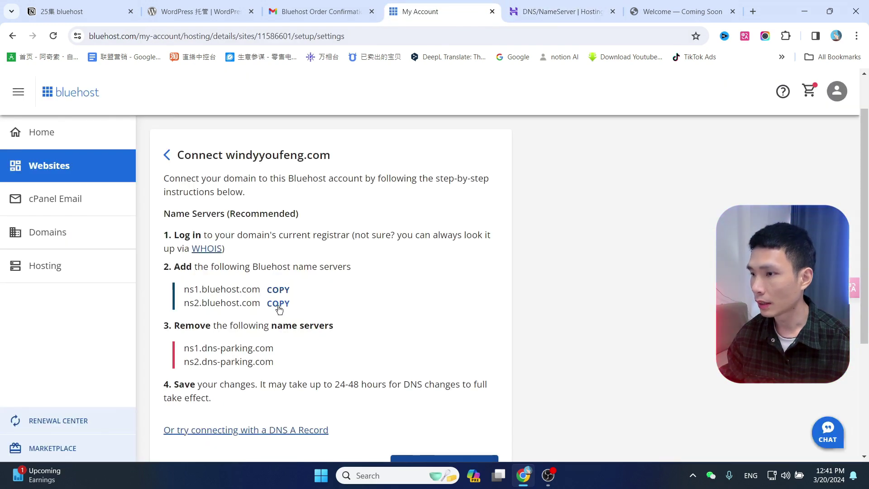
pyautogui.click(278, 304)
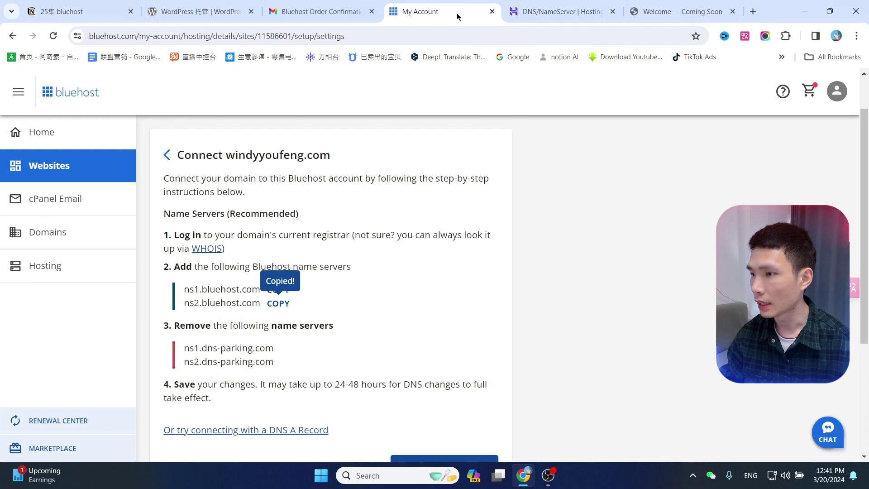
pyautogui.click(531, 5)
pyautogui.tripleClick(298, 359)
pyautogui.hotkey('ctrl', 'v')
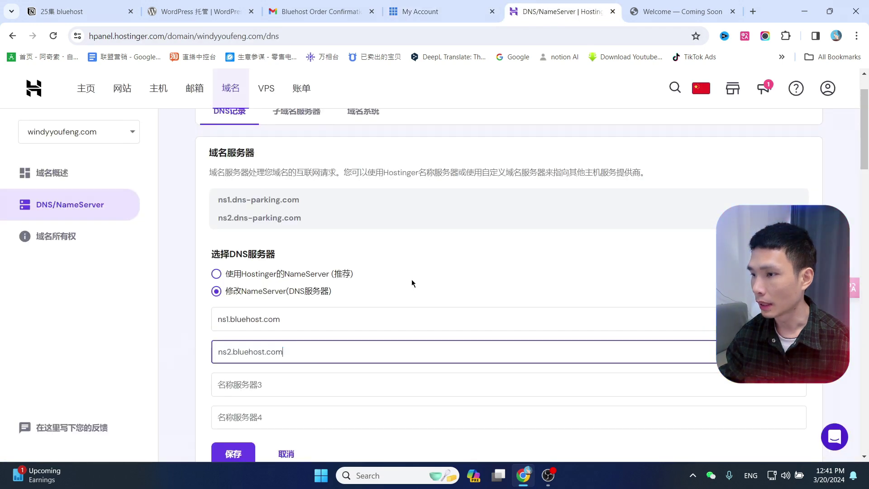
# Save the new name servers and dismiss the confirmation.
pyautogui.click(449, 257)
pyautogui.scroll(-1, 448, 258)
pyautogui.click(233, 396)
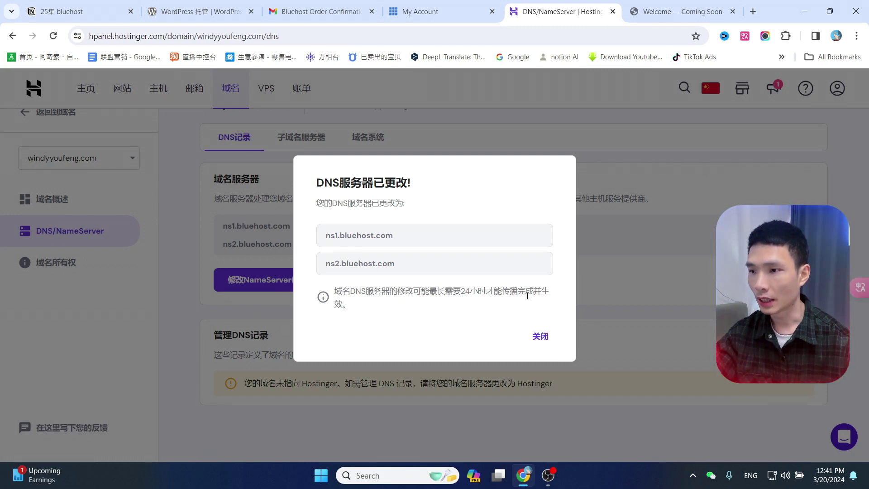
pyautogui.click(542, 337)
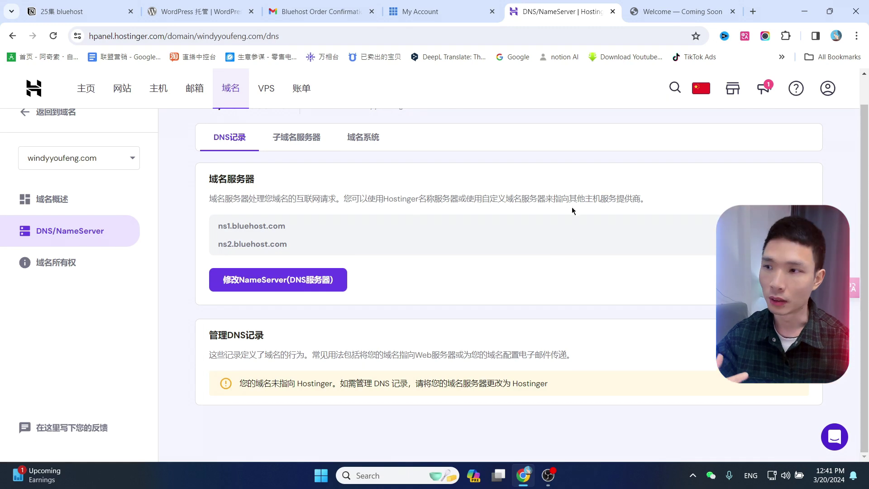
# In Bluehost, verify and recheck the windyyoufeng.com name-server connection, which is still pending.
pyautogui.click(461, 3)
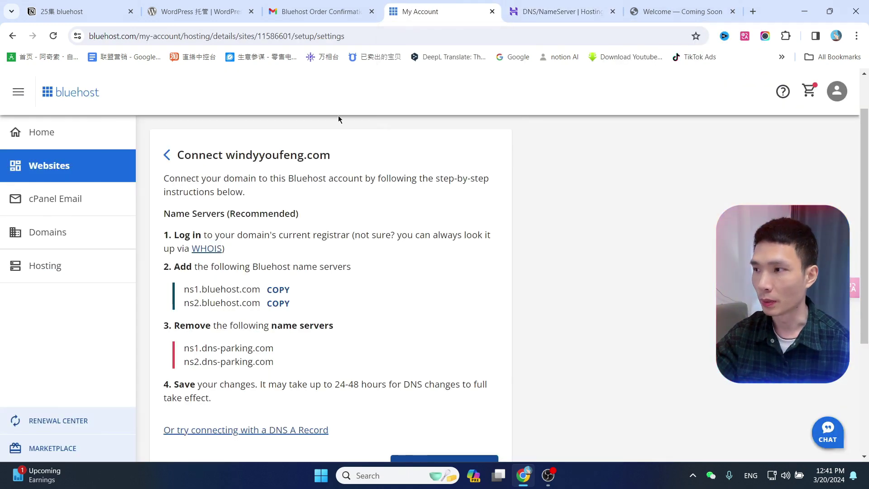
pyautogui.scroll(-2, 448, 222)
pyautogui.click(445, 360)
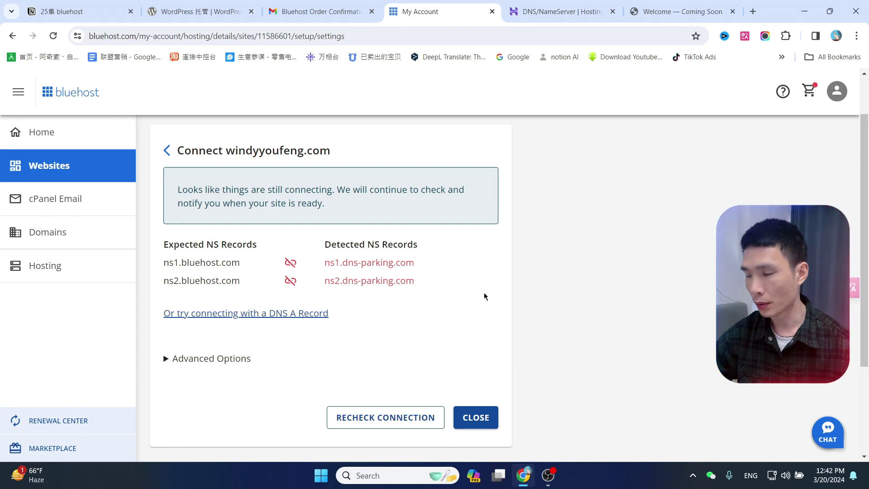
pyautogui.click(381, 420)
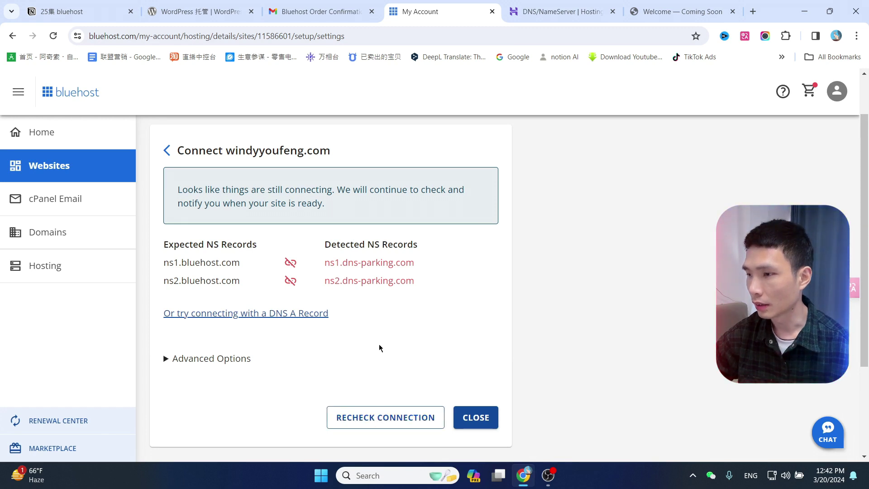
# Go to the Websites list, view the Welcome site's Coming Soon page, and return.
pyautogui.click(49, 177)
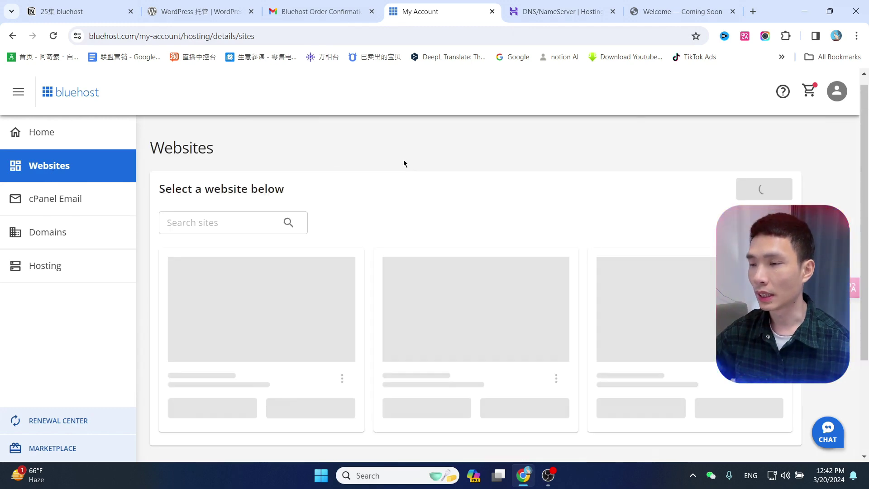
pyautogui.scroll(-1, 472, 240)
pyautogui.scroll(1, 473, 238)
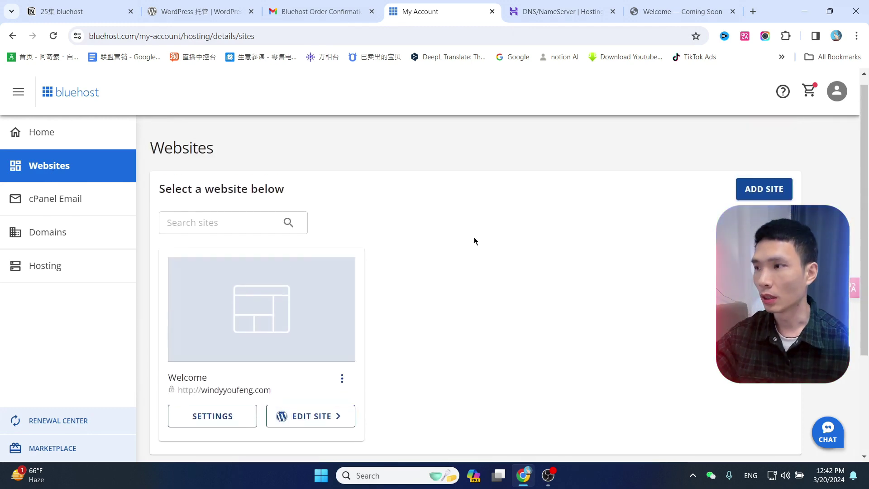
pyautogui.click(685, 16)
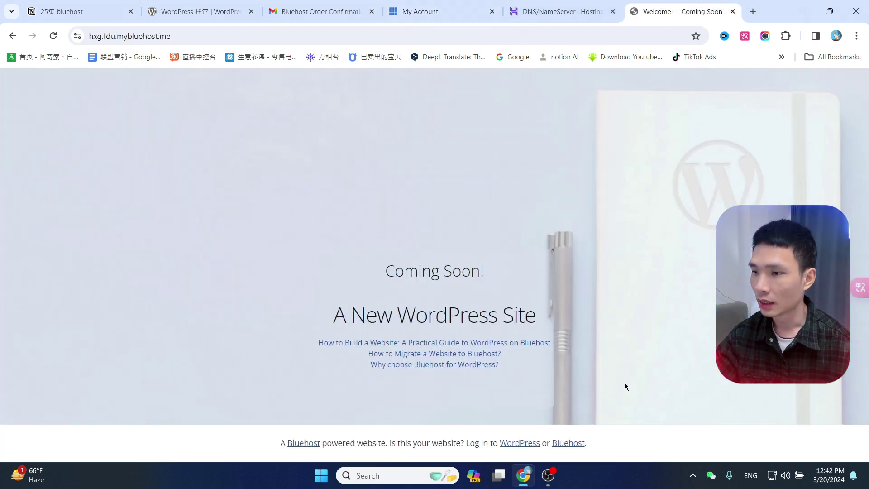
pyautogui.click(452, 6)
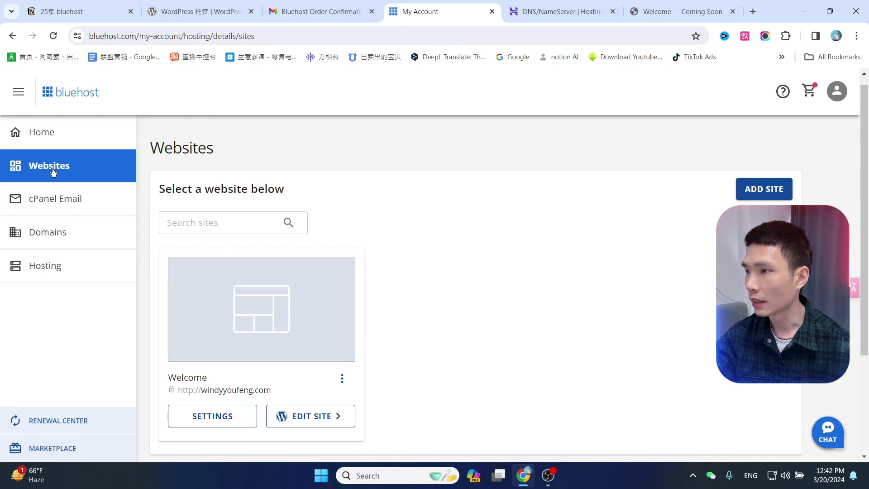
# Edit the Welcome site, choose Guided Configuration, and start the setup wizard.
pyautogui.click(310, 421)
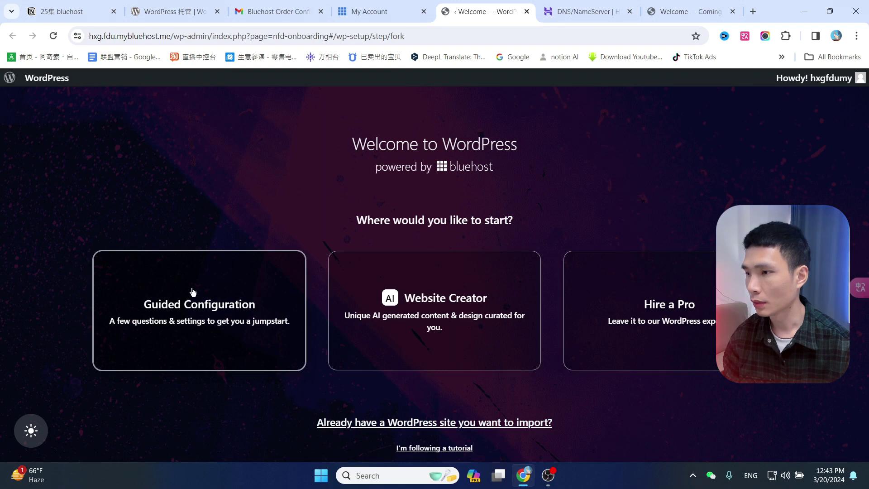
pyautogui.click(179, 307)
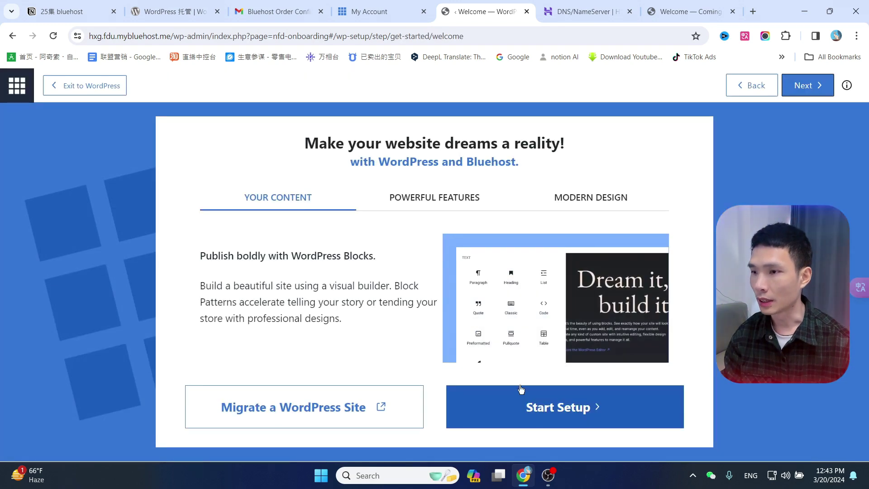
pyautogui.click(570, 410)
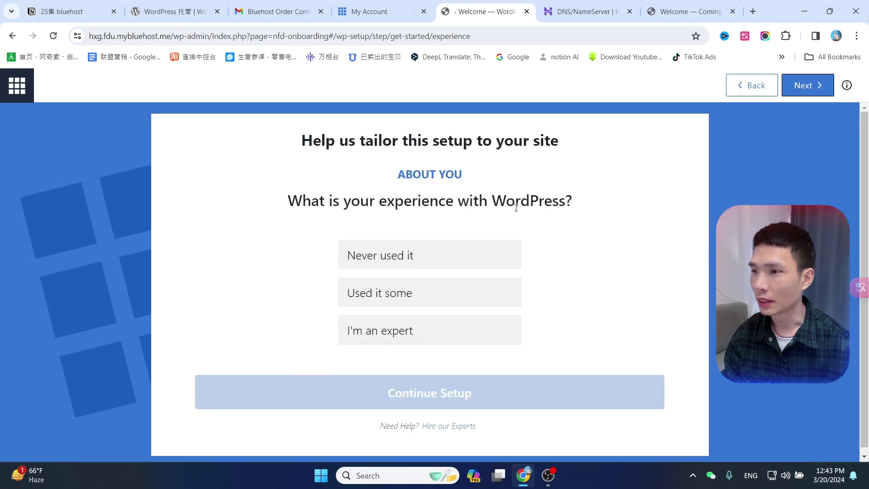
# Answer that WordPress has been used some and choose Personal as the site type.
pyautogui.click(384, 296)
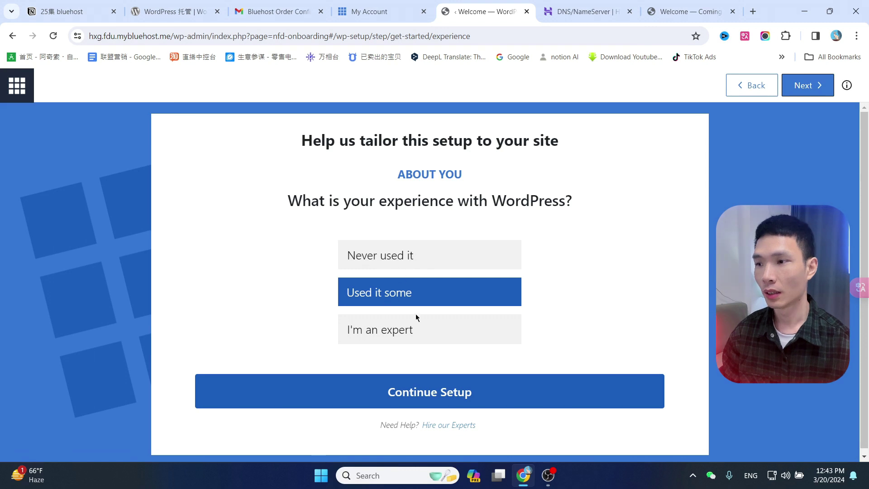
pyautogui.click(448, 399)
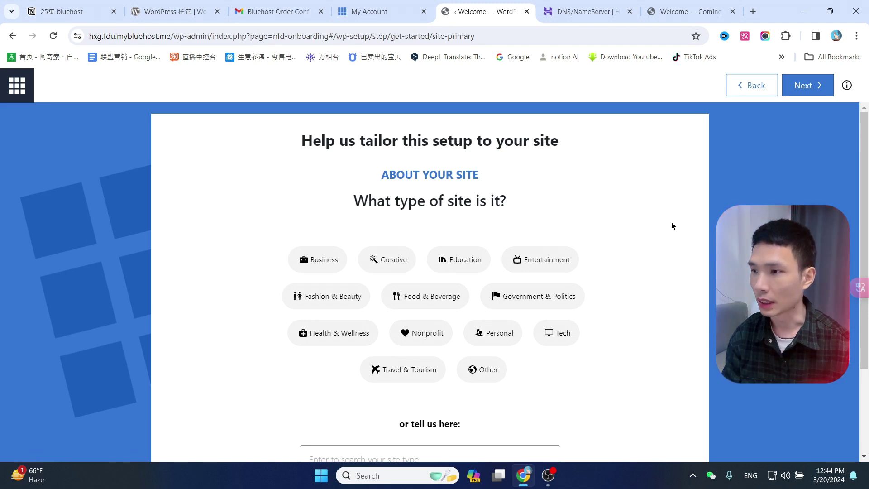
pyautogui.click(320, 267)
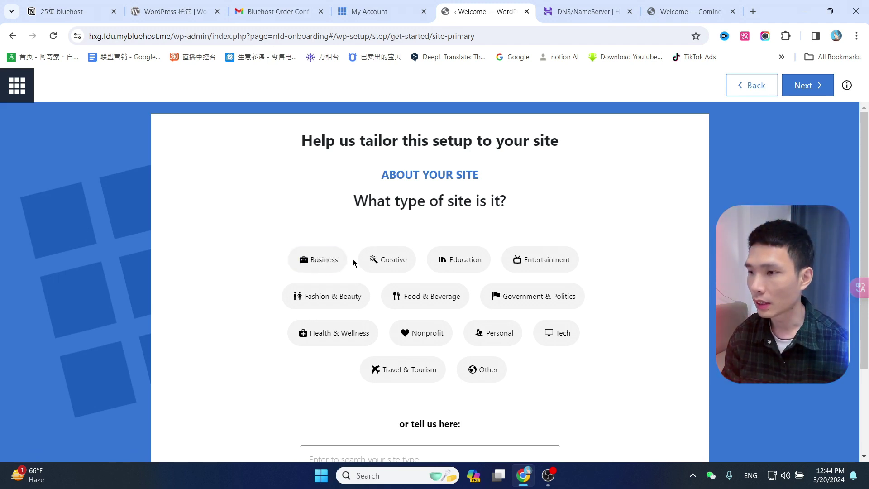
pyautogui.click(393, 262)
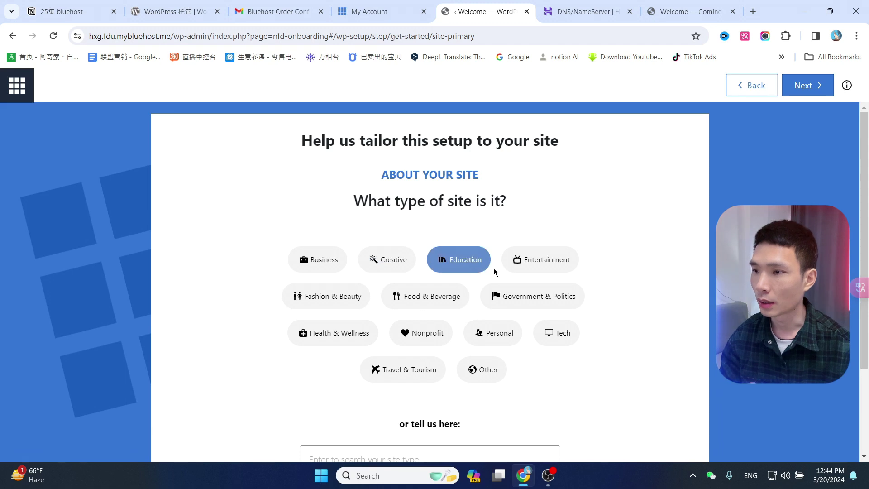
pyautogui.click(429, 297)
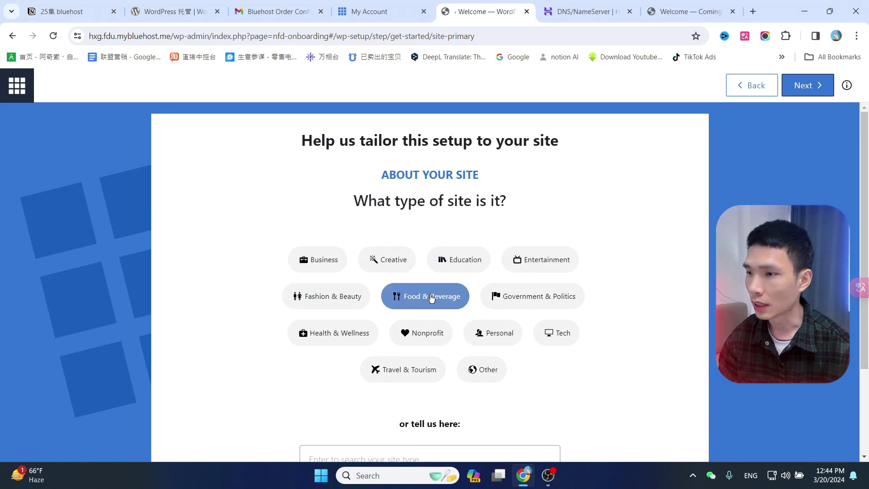
pyautogui.click(519, 300)
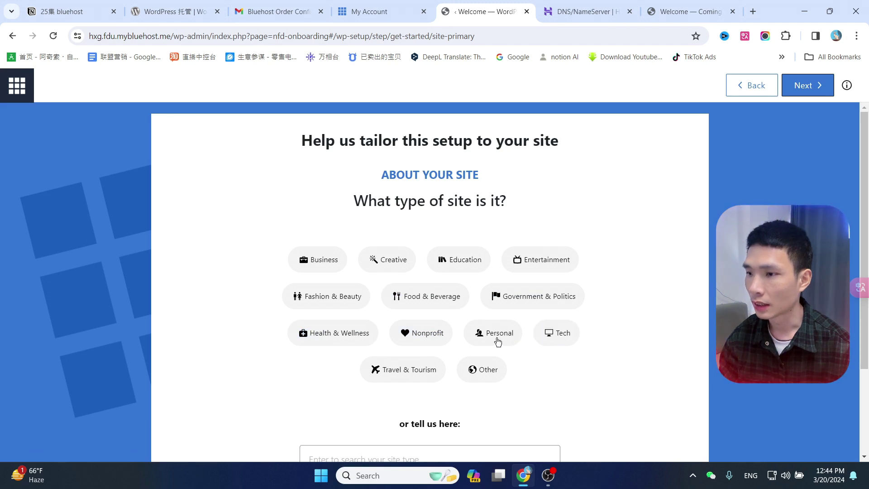
pyautogui.scroll(-1, 599, 320)
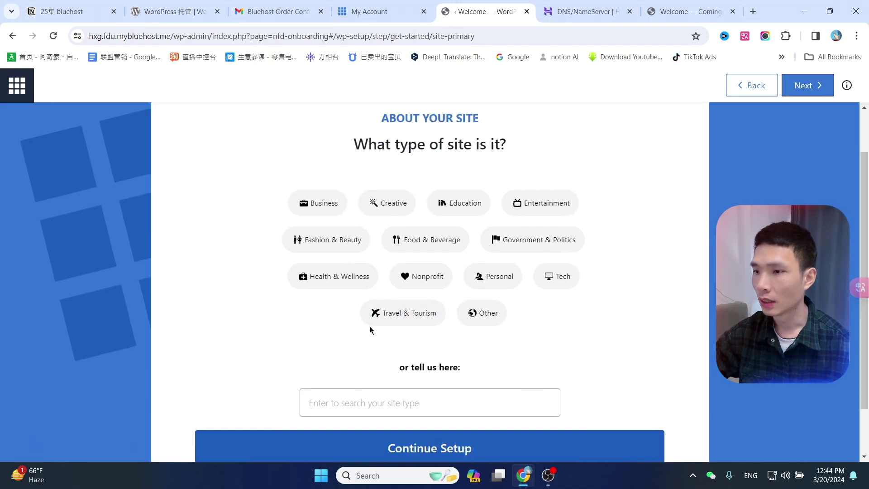
pyautogui.click(498, 282)
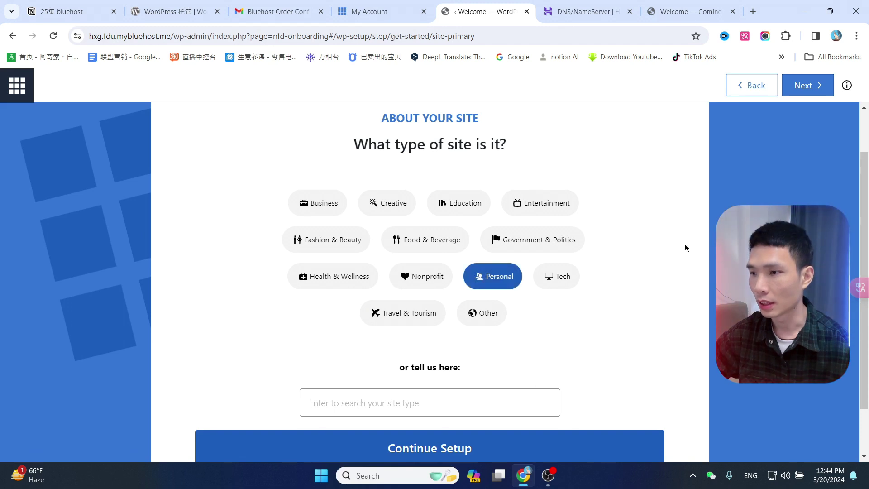
pyautogui.scroll(-1, 684, 248)
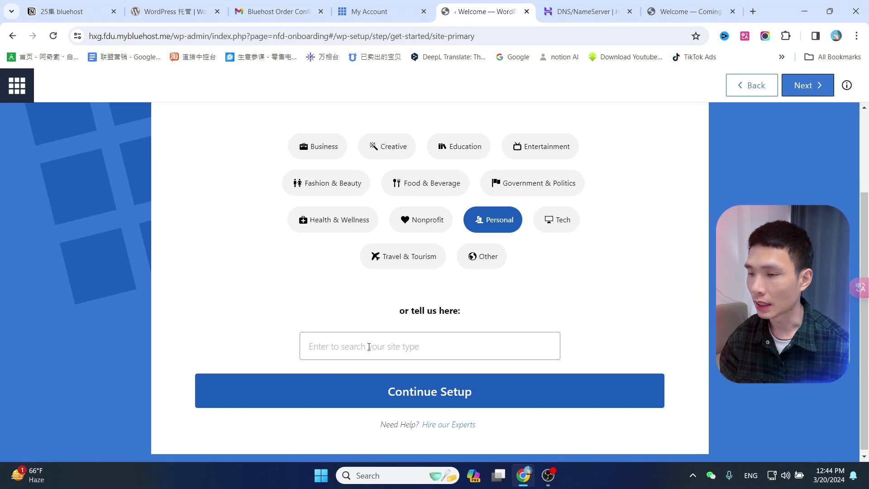
pyautogui.click(441, 393)
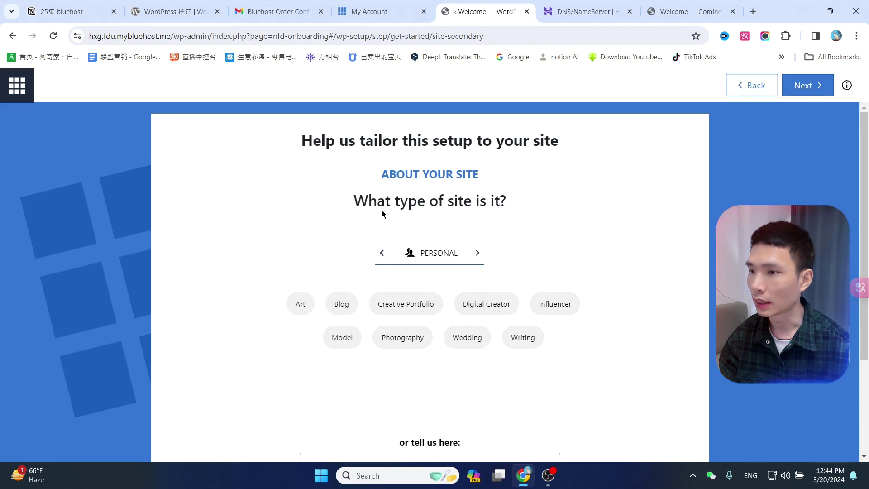
# Pick Blog as the personal site type and continue to Basic Info.
pyautogui.scroll(-1, 453, 253)
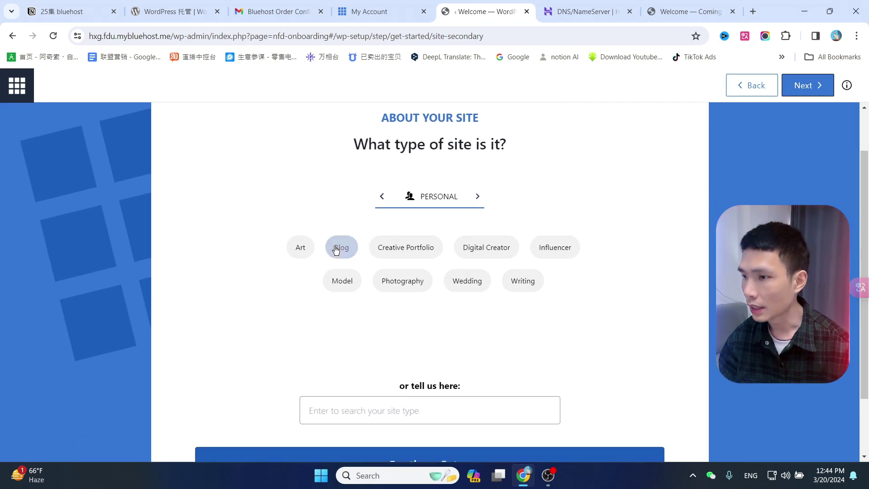
pyautogui.click(341, 247)
pyautogui.scroll(-1, 677, 238)
pyautogui.scroll(-1, 677, 241)
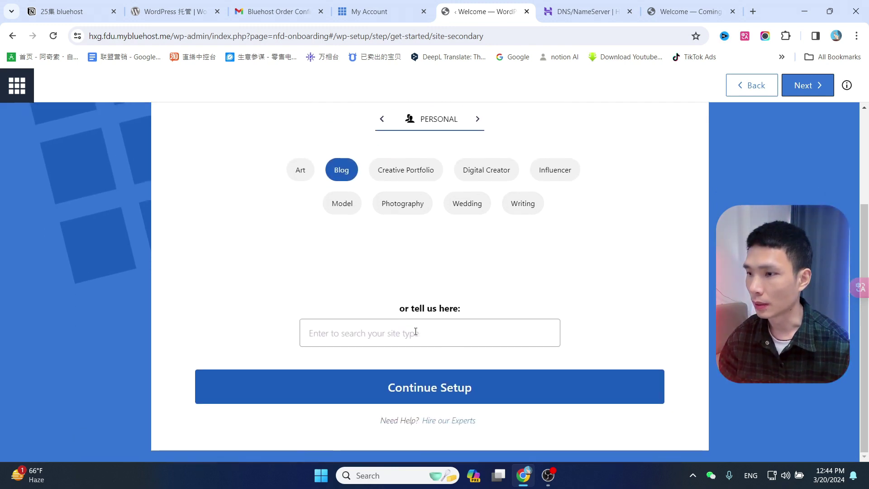
pyautogui.scroll(2, 546, 275)
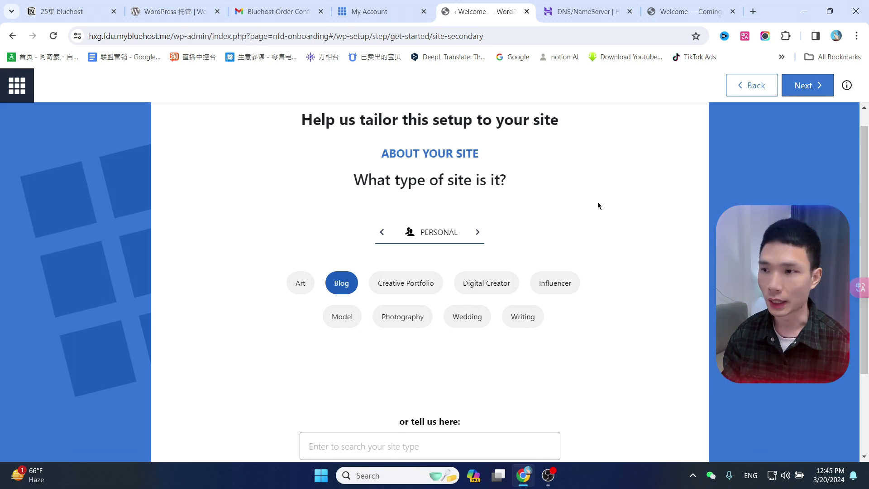
pyautogui.scroll(-3, 681, 232)
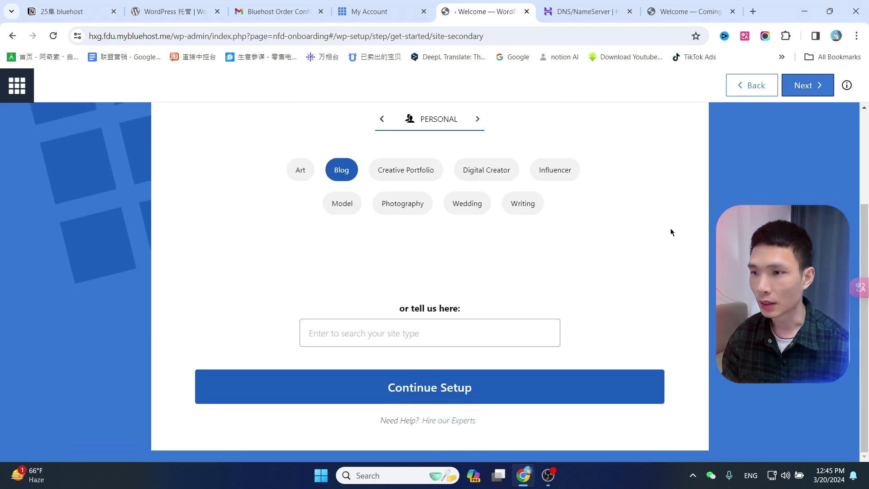
pyautogui.click(453, 394)
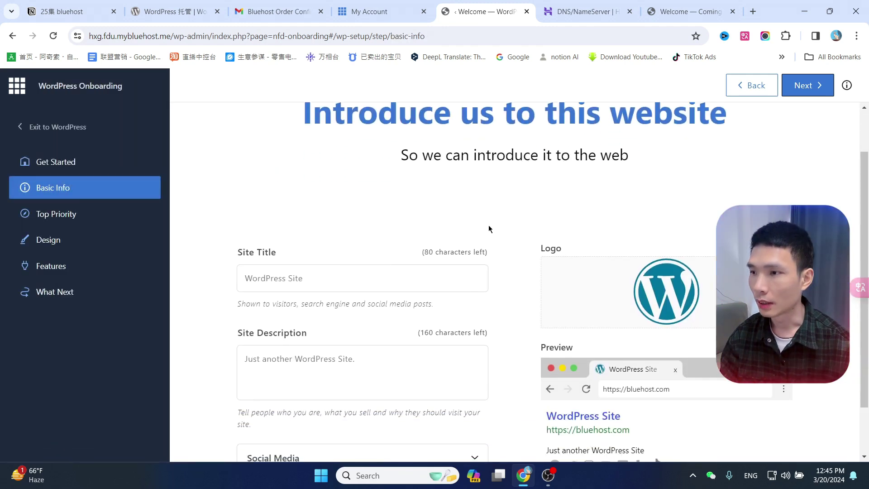
# Set the site title to 'windy有风' and expand the social media link fields.
pyautogui.click(314, 279)
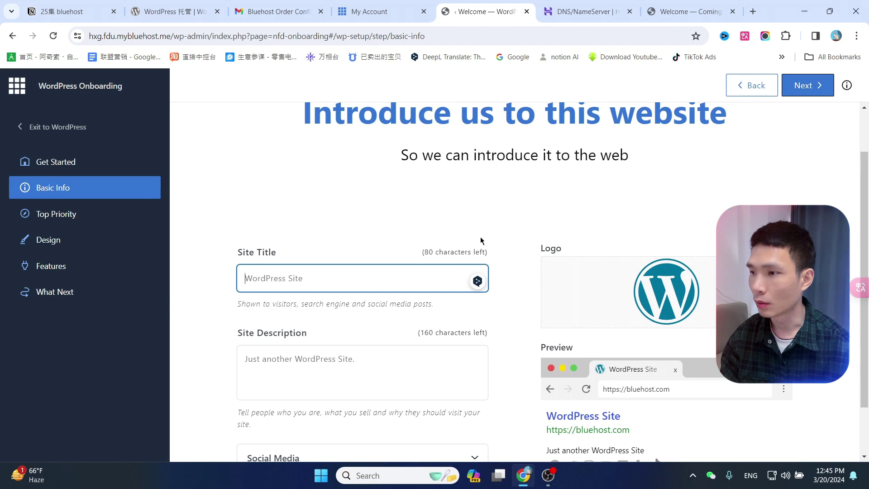
pyautogui.write('windy有风')
pyautogui.click(378, 370)
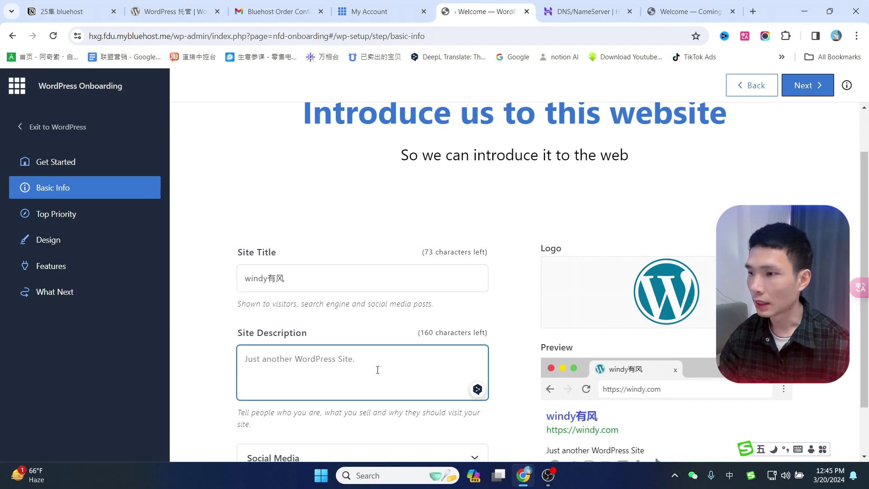
pyautogui.scroll(-1, 375, 358)
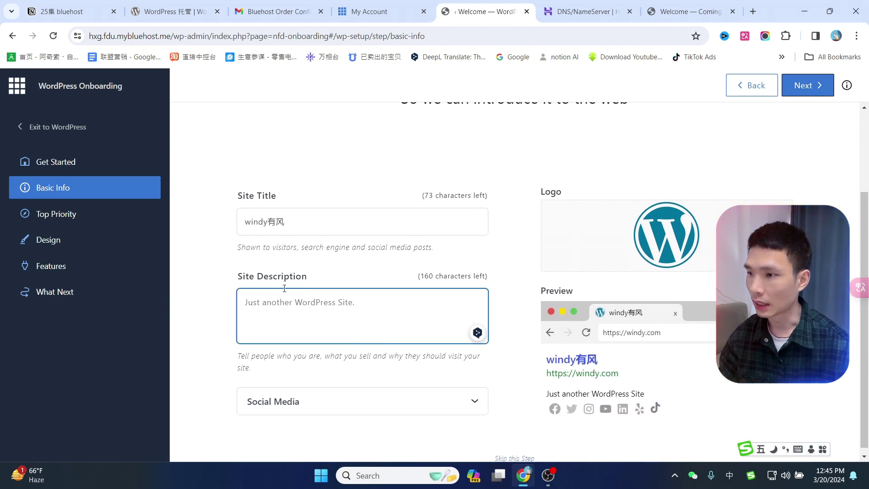
pyautogui.click(320, 405)
pyautogui.scroll(-3, 339, 301)
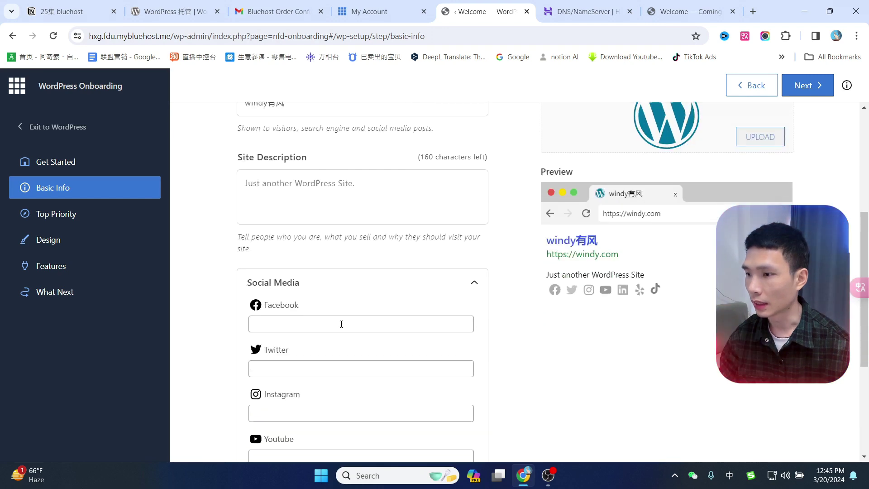
# Copy the YouTube channel's address from a new tab and paste it into the Youtube link field.
pyautogui.click(754, 11)
pyautogui.write('win')
pyautogui.press('shift')
pyautogui.press('Return')
pyautogui.click(255, 34)
pyautogui.hotkey('ctrl', 'c')
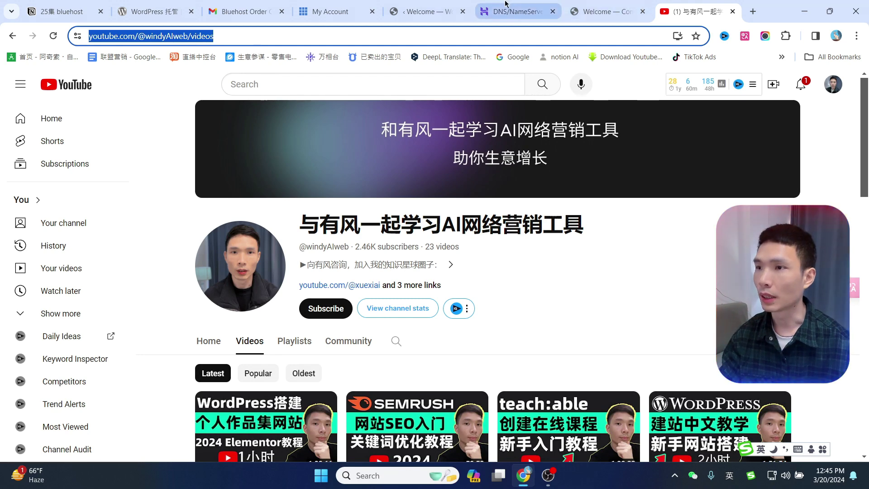
pyautogui.click(451, 5)
pyautogui.scroll(-3, 329, 351)
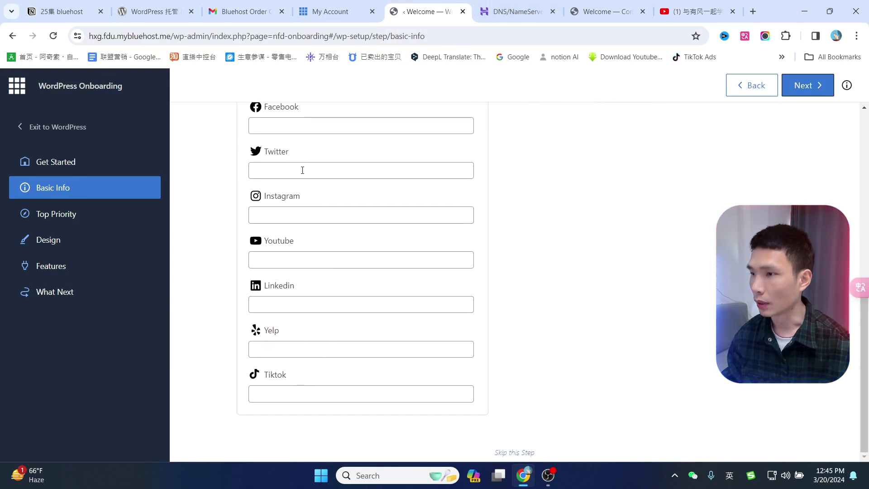
pyautogui.scroll(1, 302, 170)
pyautogui.click(297, 312)
pyautogui.hotkey('ctrl', 'v')
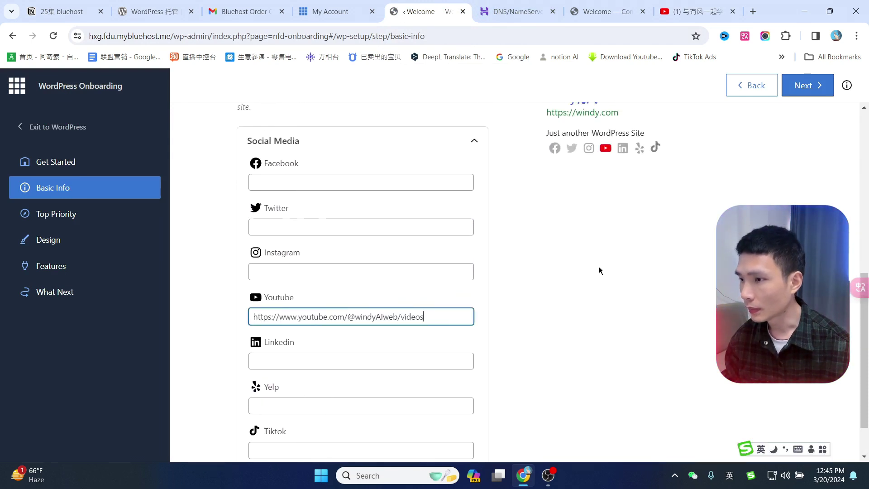
# Upload 12月2日(1).png as the site logo and advance to Top Priority.
pyautogui.scroll(4, 599, 270)
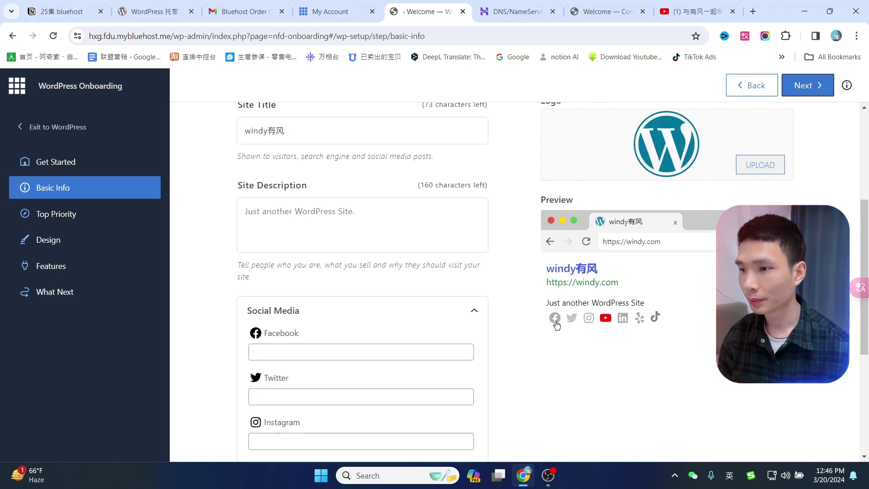
pyautogui.scroll(1, 669, 331)
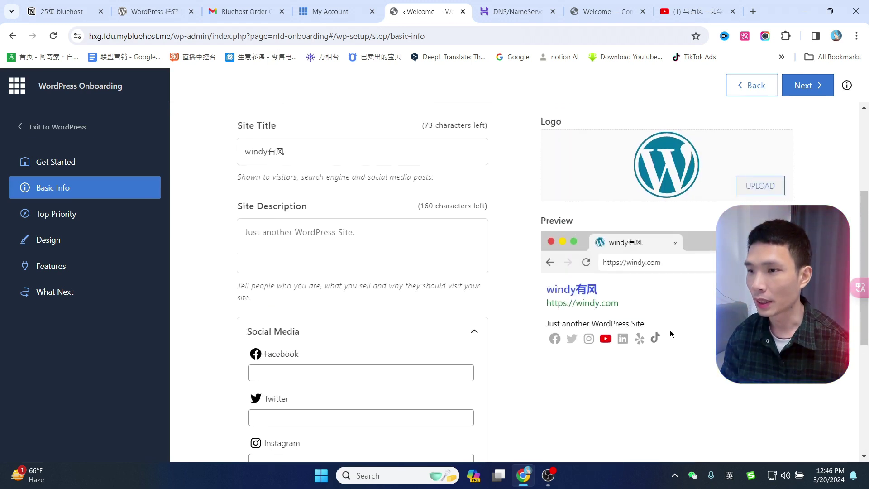
pyautogui.scroll(2, 670, 333)
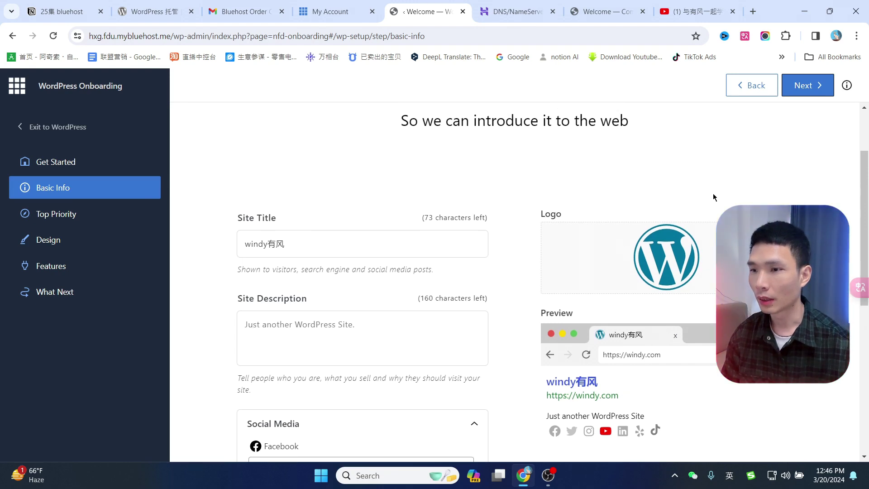
pyautogui.scroll(-1, 756, 181)
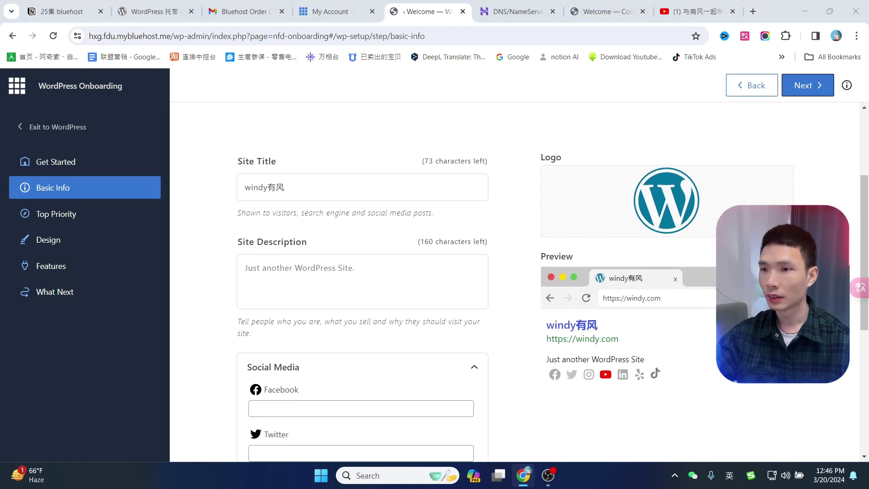
pyautogui.click(666, 200)
pyautogui.doubleClick(354, 143)
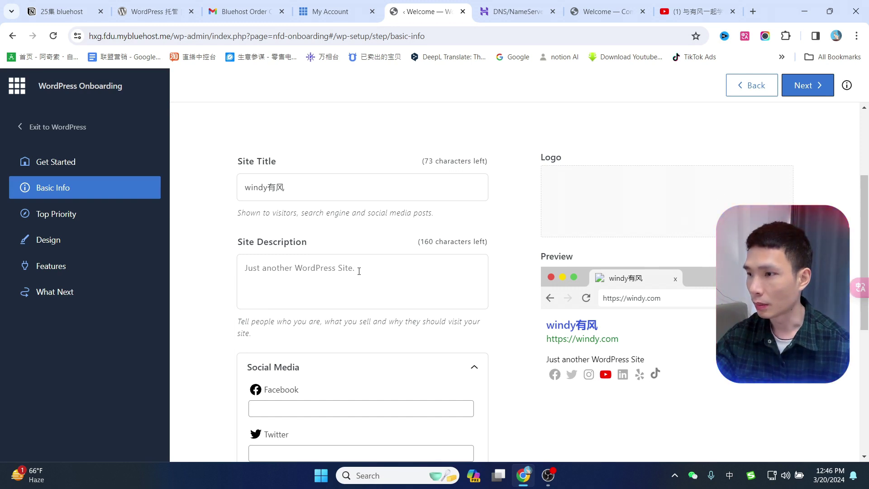
pyautogui.scroll(3, 371, 245)
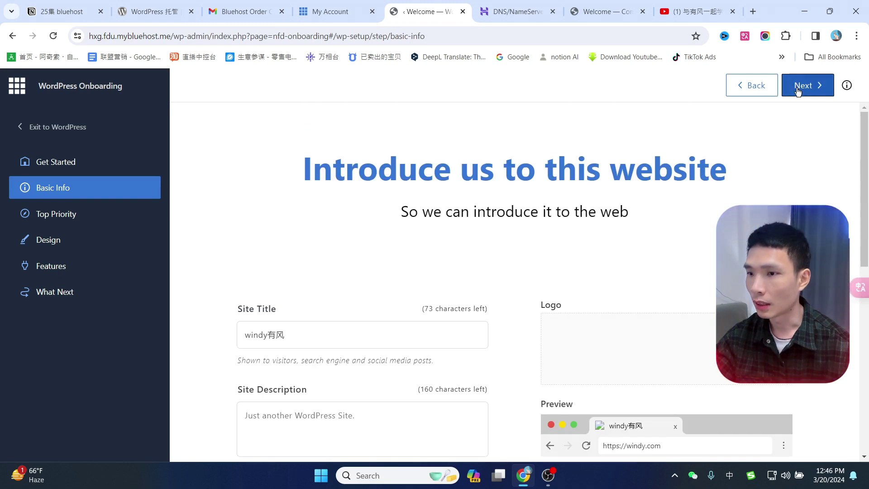
pyautogui.click(798, 90)
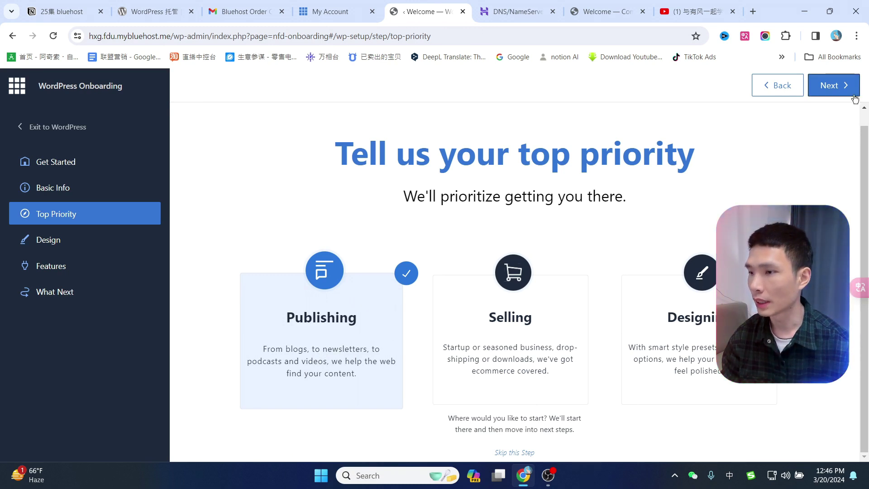
# Keep Publishing as the top priority and advance to the Design stage.
pyautogui.click(835, 86)
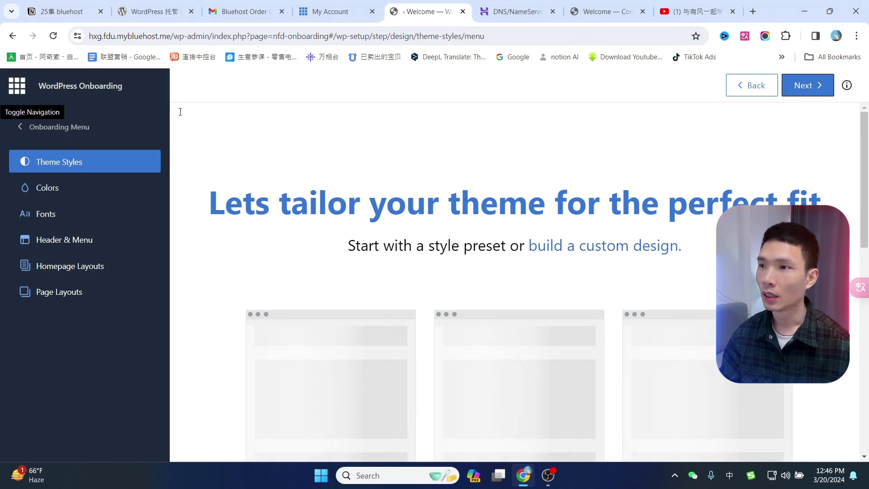
# Choose the first theme style preset and advance to Homepage Layouts.
pyautogui.scroll(-3, 528, 251)
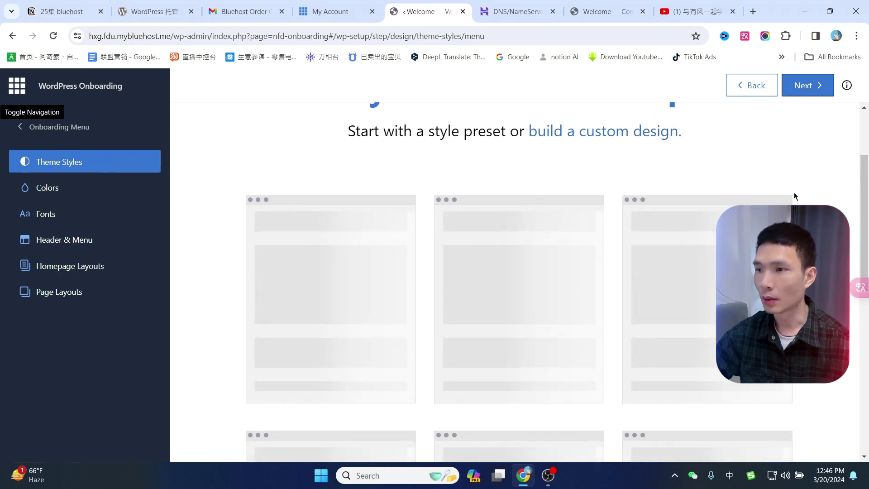
pyautogui.scroll(3, 856, 174)
pyautogui.scroll(-3, 633, 299)
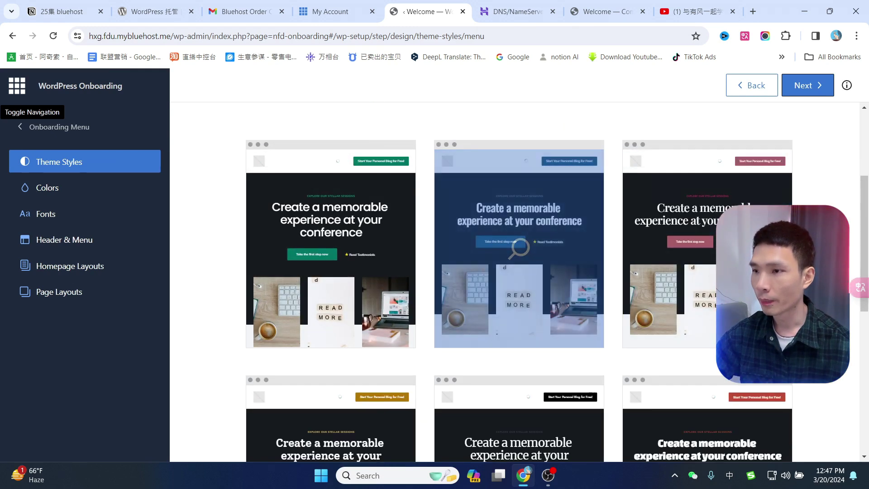
pyautogui.scroll(3, 519, 281)
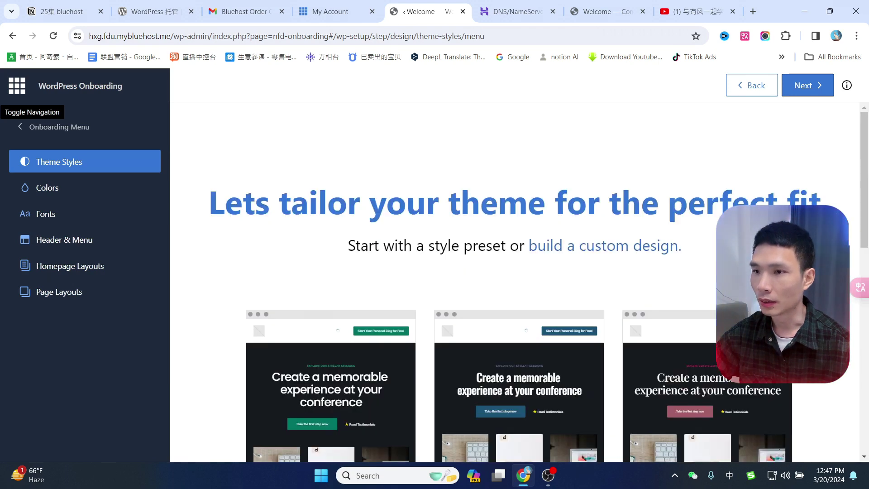
pyautogui.scroll(-6, 519, 281)
pyautogui.scroll(6, 708, 171)
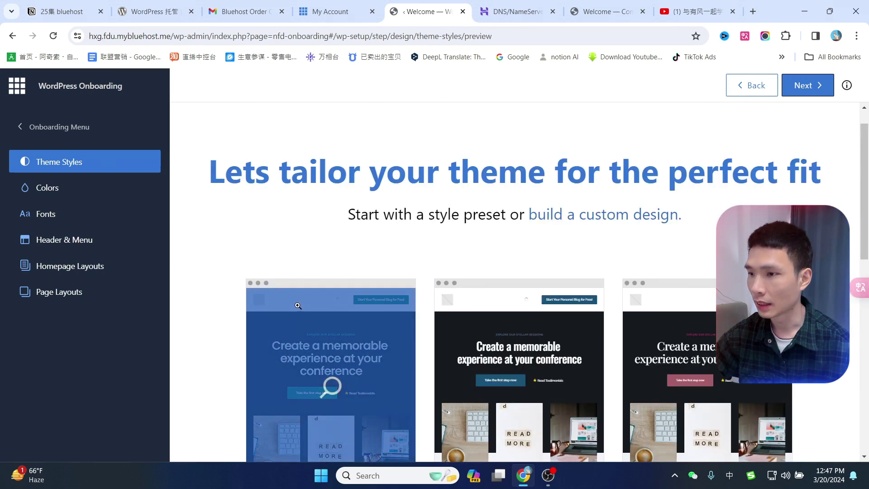
pyautogui.click(355, 309)
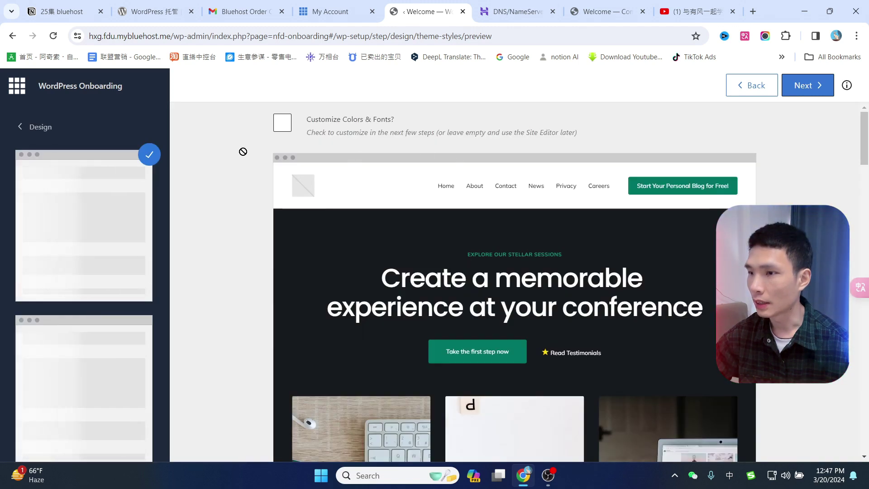
pyautogui.click(807, 91)
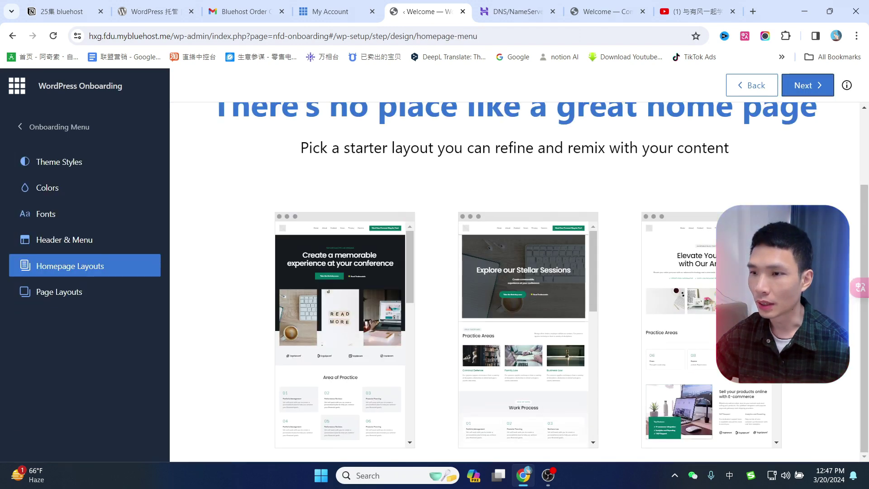
# Accept the homepage layout, add the Testimonials page template, and advance to Key features.
pyautogui.scroll(2, 520, 311)
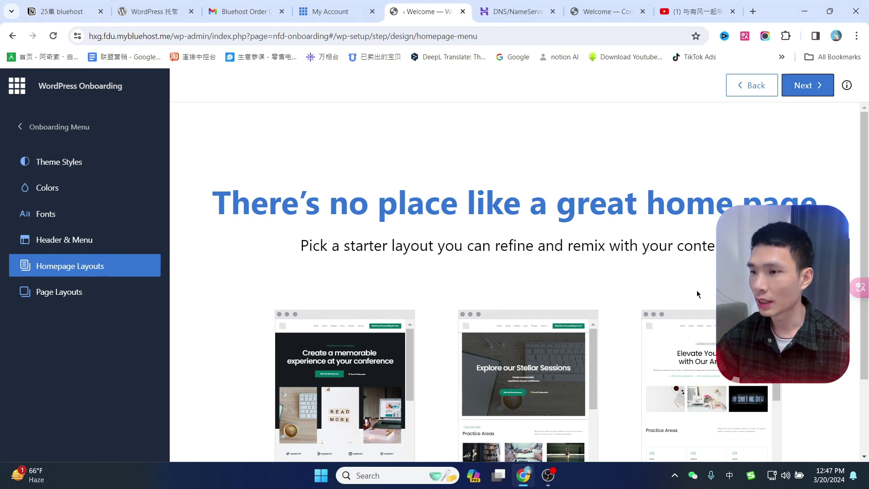
pyautogui.click(801, 83)
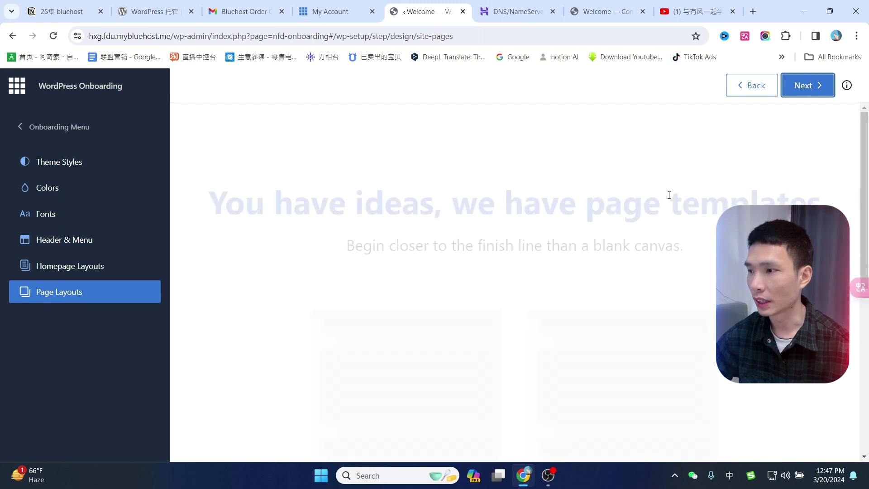
pyautogui.scroll(-8, 688, 272)
pyautogui.scroll(5, 515, 280)
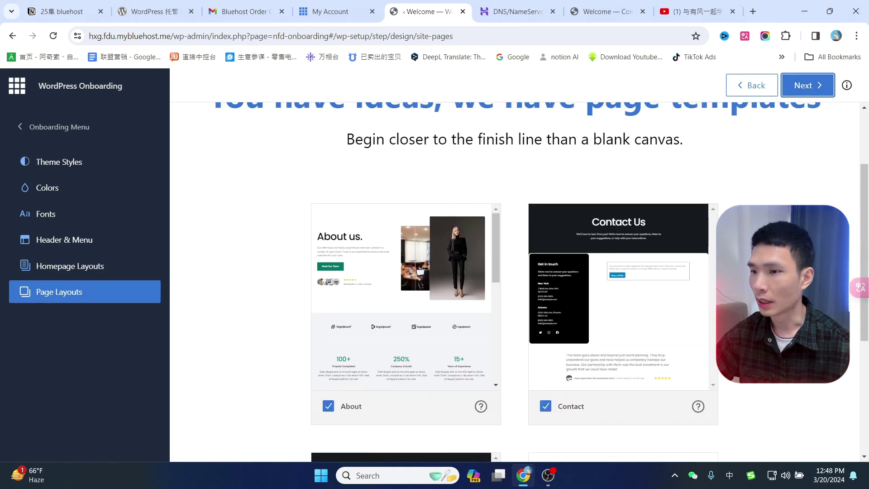
pyautogui.click(341, 225)
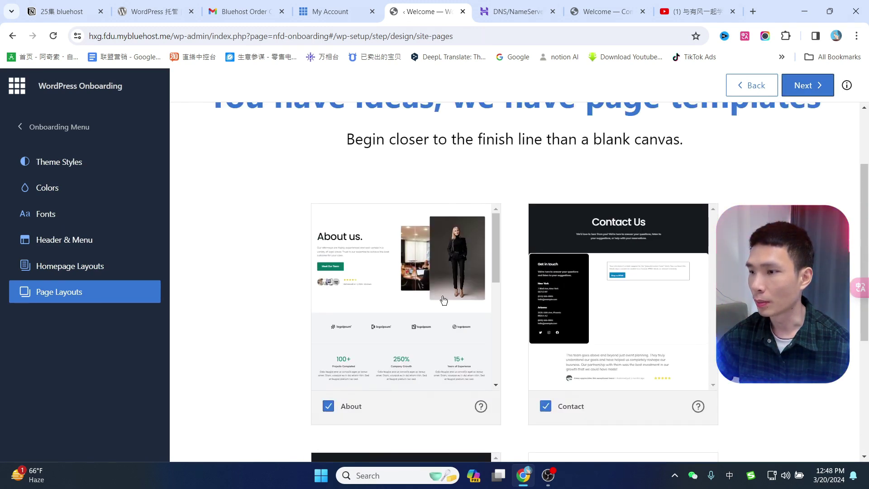
pyautogui.scroll(-5, 679, 287)
pyautogui.click(434, 227)
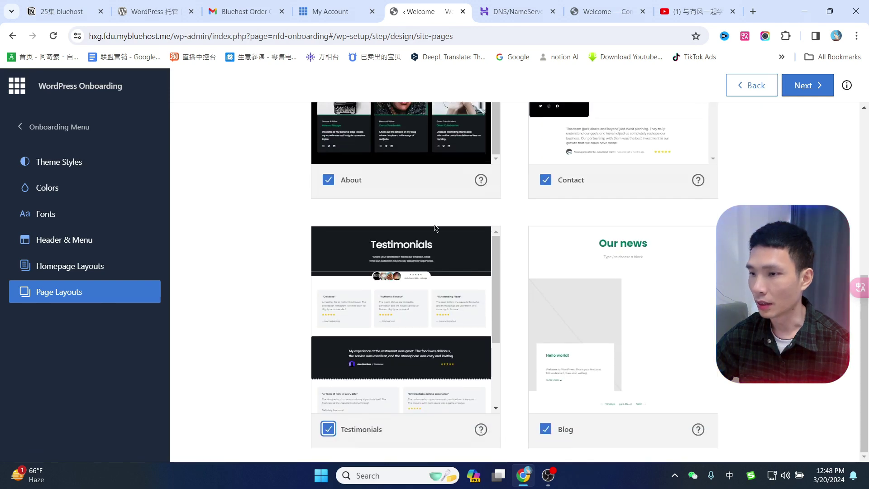
pyautogui.scroll(5, 605, 233)
pyautogui.click(812, 89)
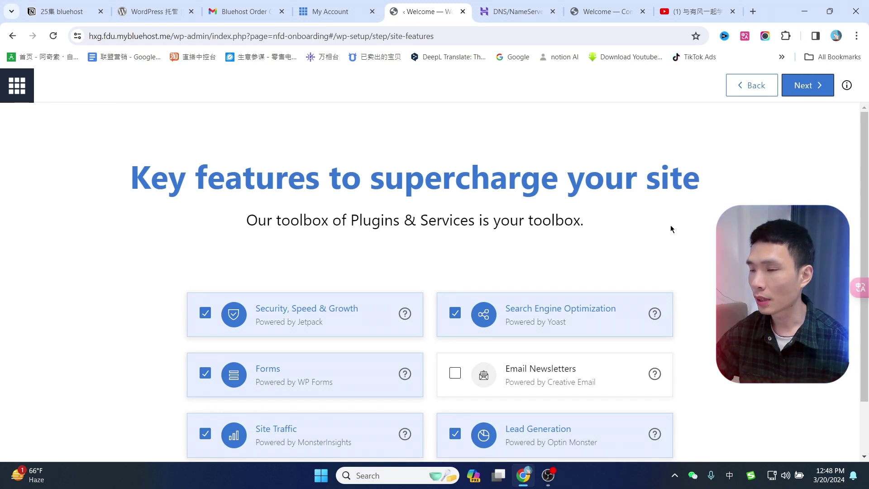
# Add Email Newsletters, keep Site Traffic enabled, and finish onboarding to the Bluehost home page.
pyautogui.scroll(-1, 673, 227)
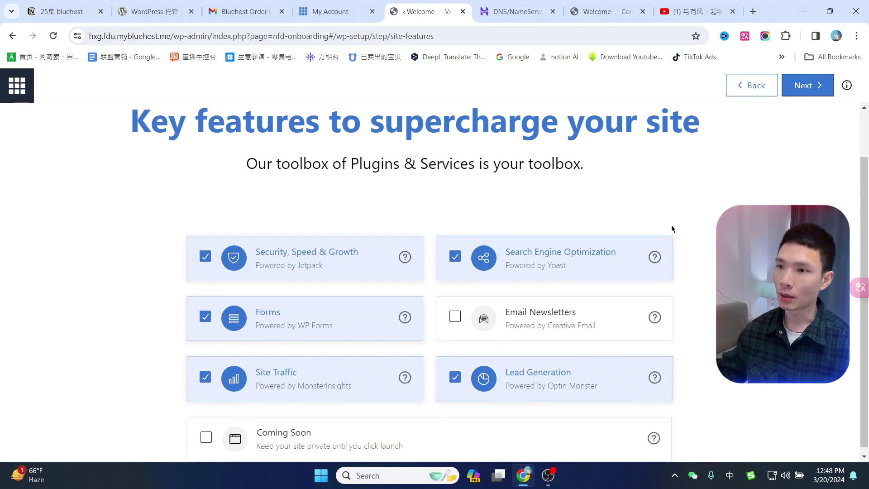
pyautogui.click(455, 317)
pyautogui.scroll(-1, 513, 277)
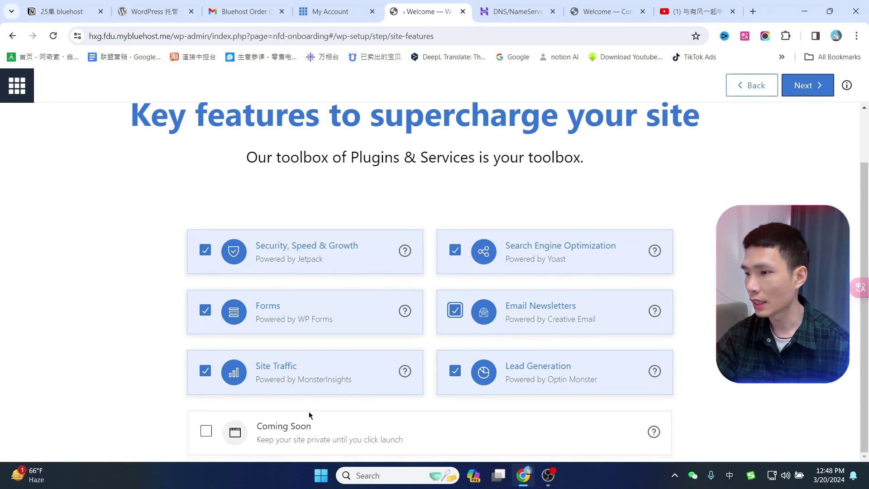
pyautogui.click(205, 374)
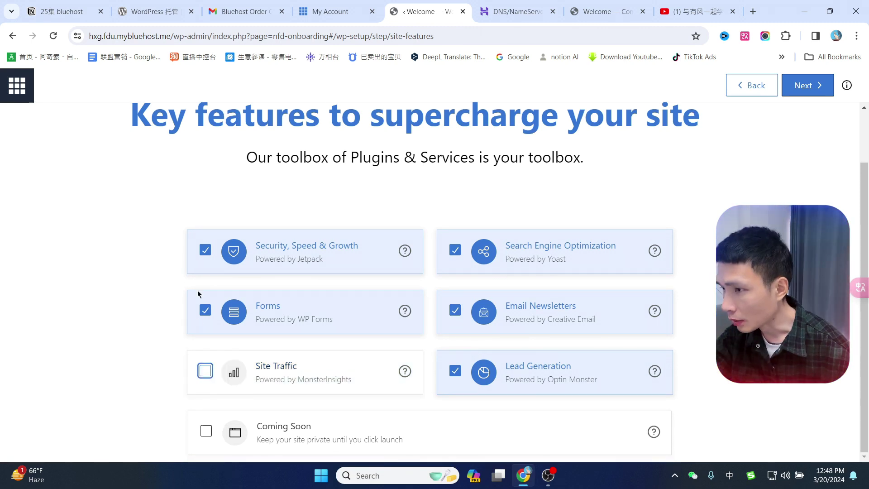
pyautogui.click(205, 372)
pyautogui.click(808, 85)
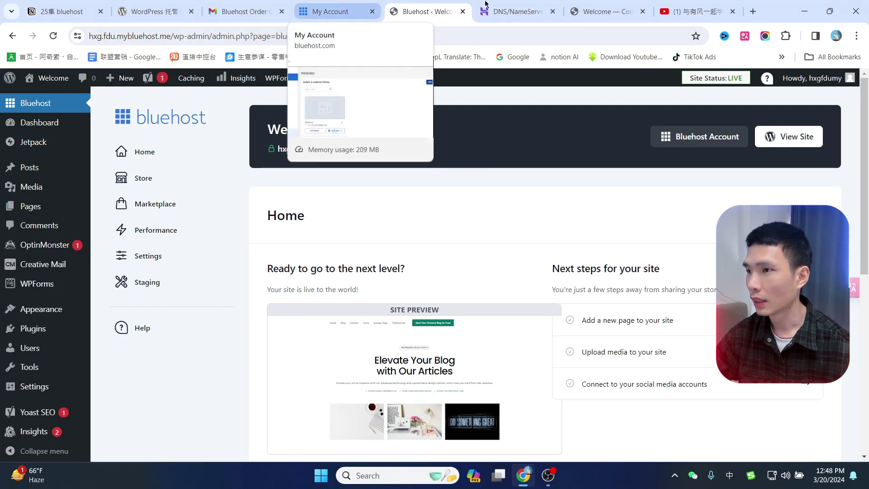
# Reopen the Welcome site's WordPress admin via EDIT SITE on the Websites list.
pyautogui.click(364, 12)
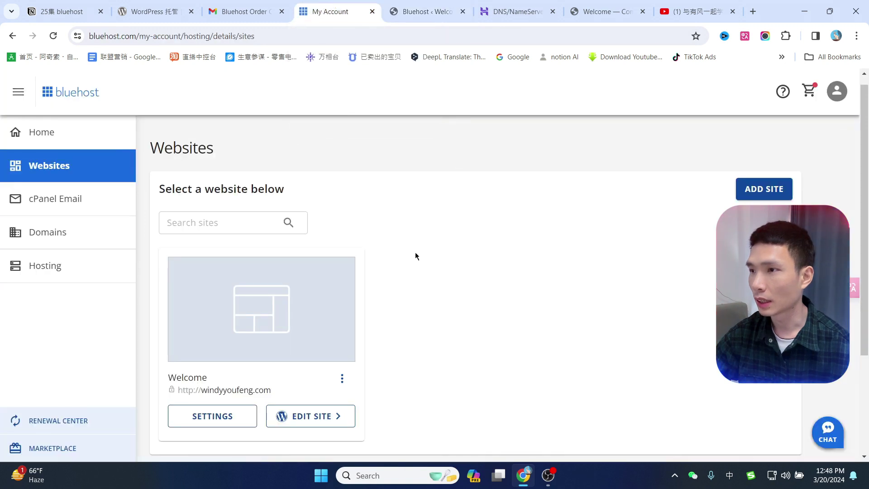
pyautogui.scroll(-1, 410, 313)
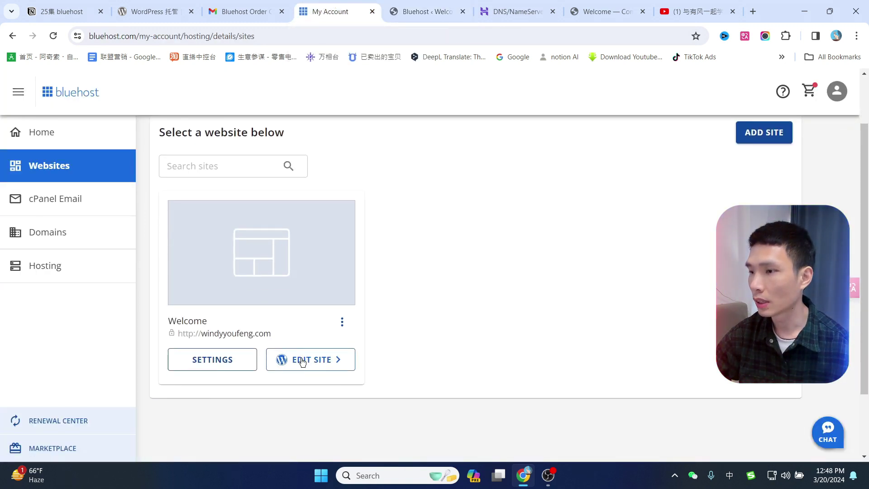
pyautogui.click(303, 361)
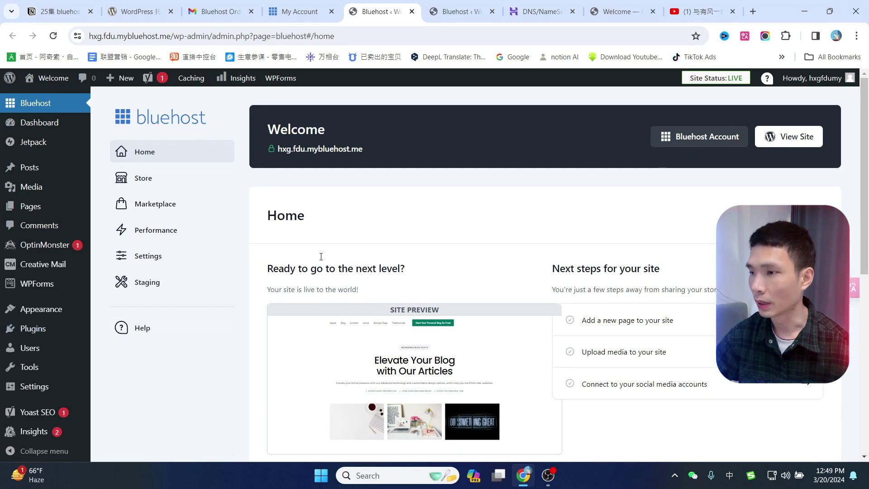
# Close the duplicate admin tab, leaving Bluehost's home showing Site Status LIVE.
pyautogui.middleClick(374, 3)
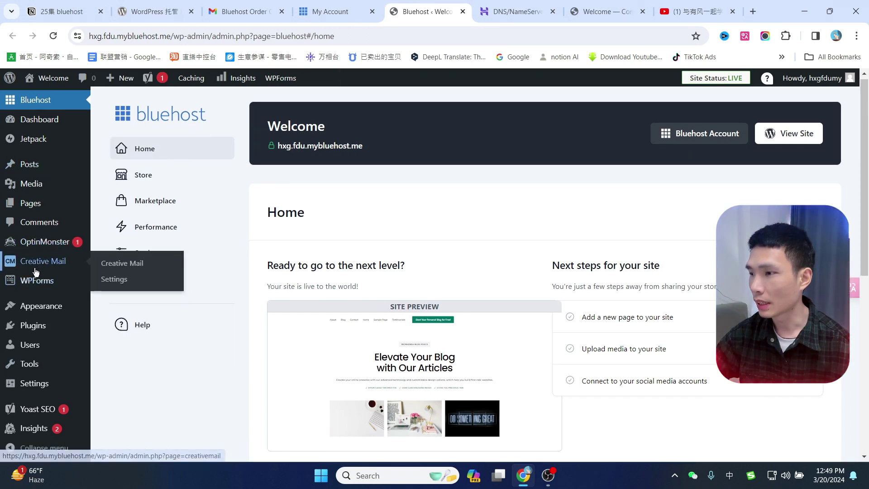
pyautogui.scroll(-3, 48, 294)
pyautogui.scroll(3, 58, 322)
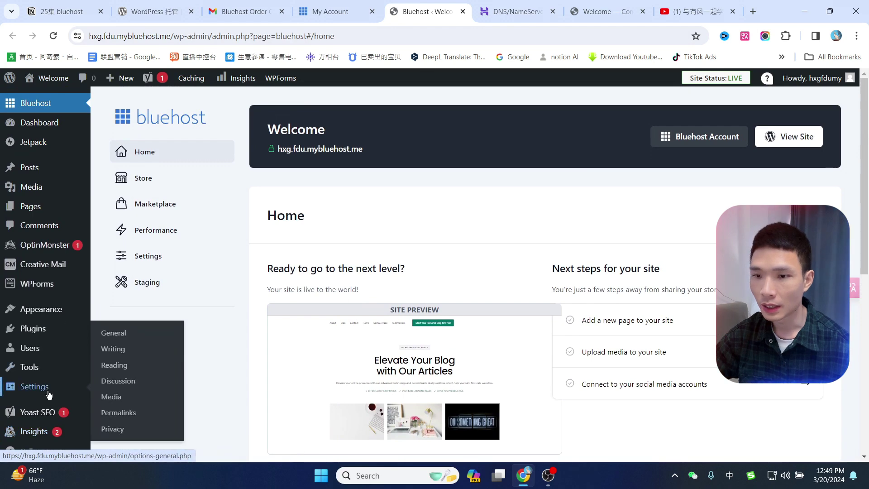
# Set the Site Language to 简体中文 in General Settings, save, and go back to Bluehost.
pyautogui.click(39, 394)
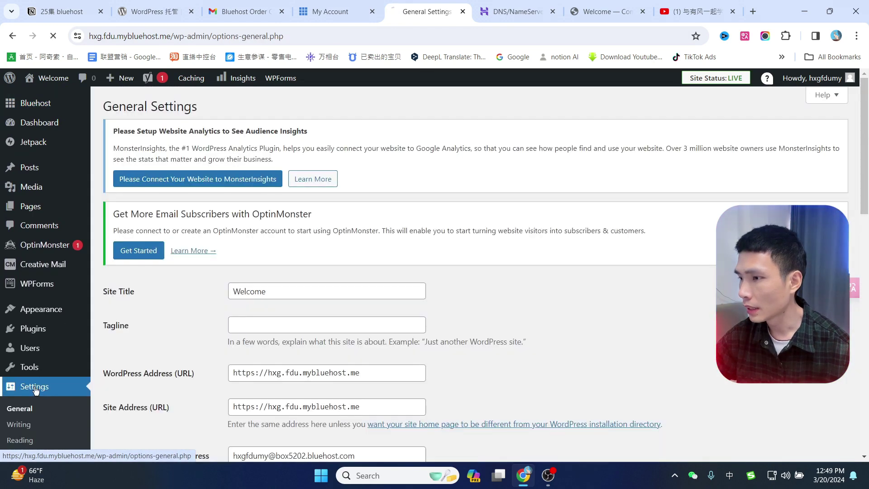
pyautogui.scroll(-7, 362, 243)
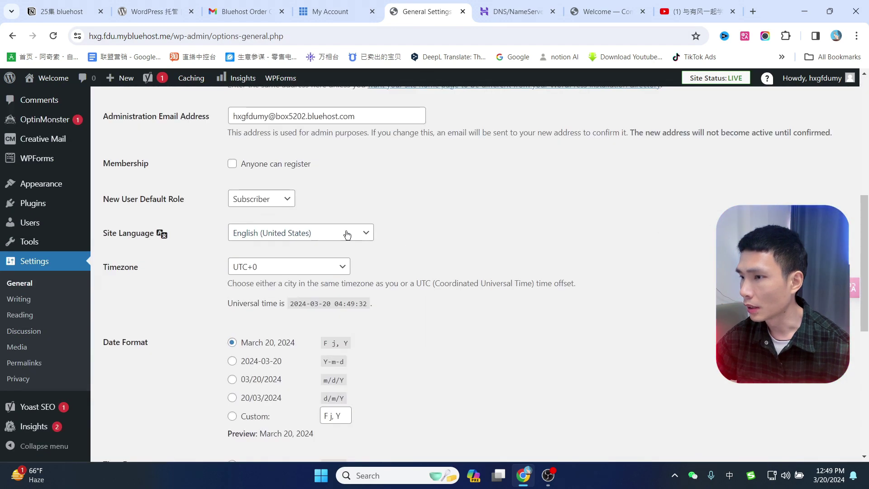
pyautogui.moveTo(130, 234); pyautogui.dragTo(187, 232)
pyautogui.click(186, 233)
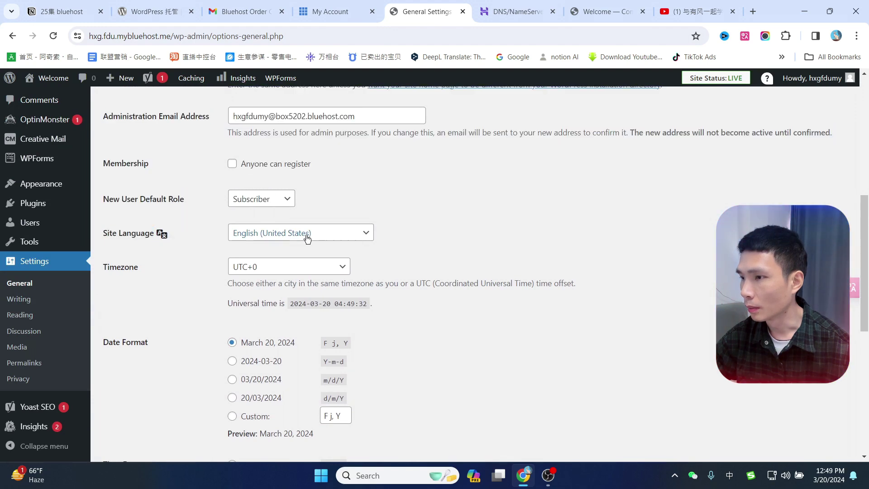
pyautogui.click(292, 235)
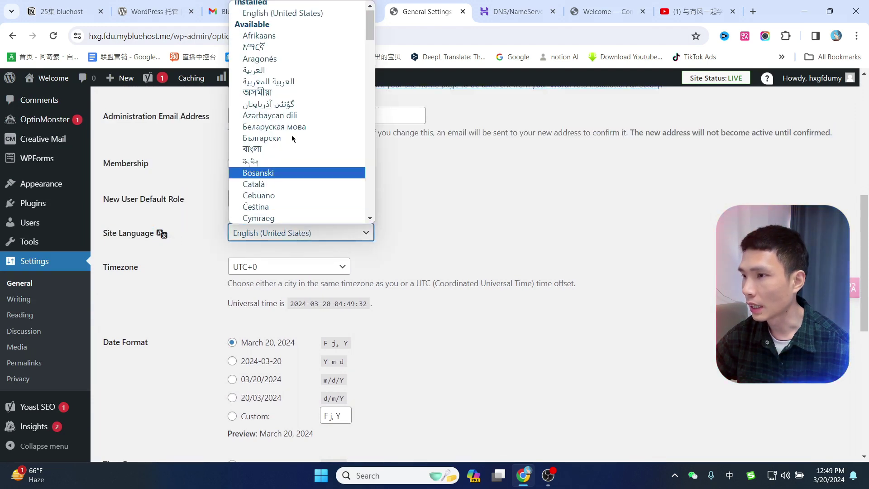
pyautogui.scroll(-1, 291, 95)
pyautogui.scroll(-20, 292, 96)
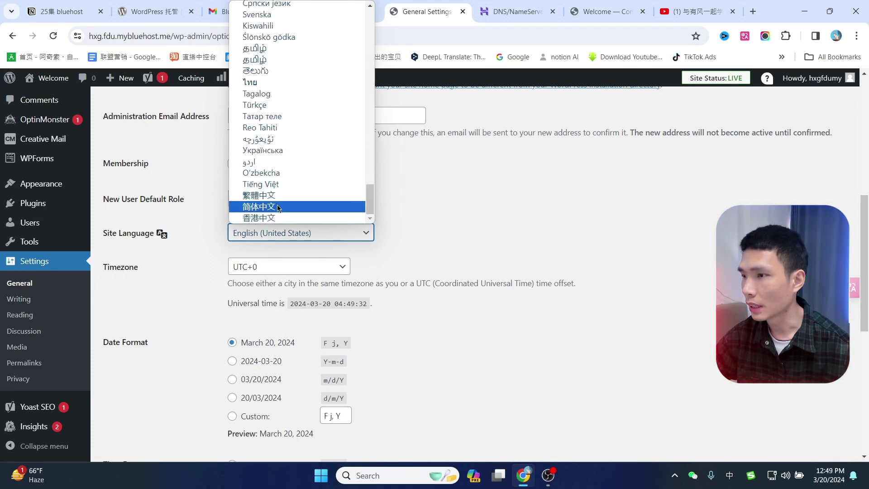
pyautogui.click(277, 206)
pyautogui.scroll(-7, 539, 240)
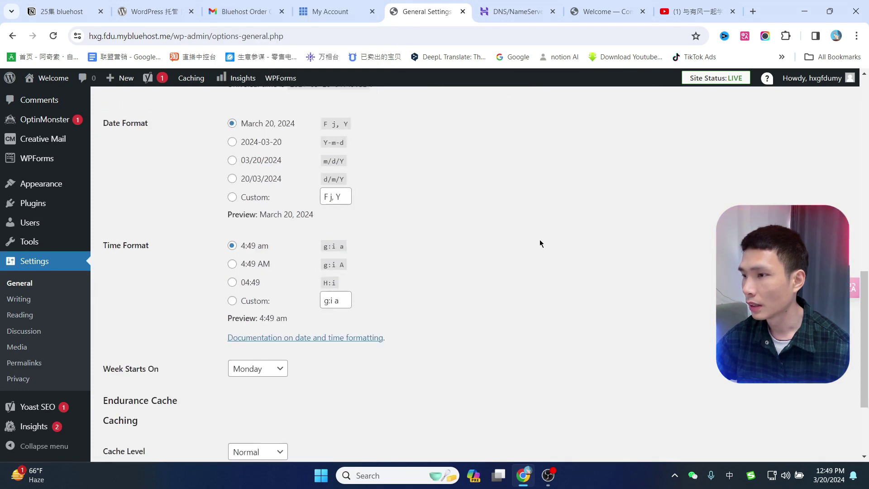
pyautogui.click(132, 410)
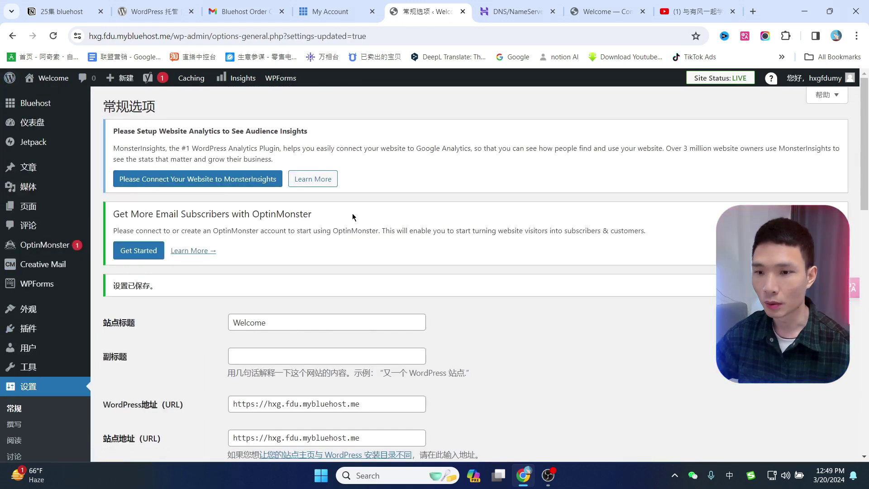
pyautogui.hotkey('ctrl', 'shift', 'Tab')
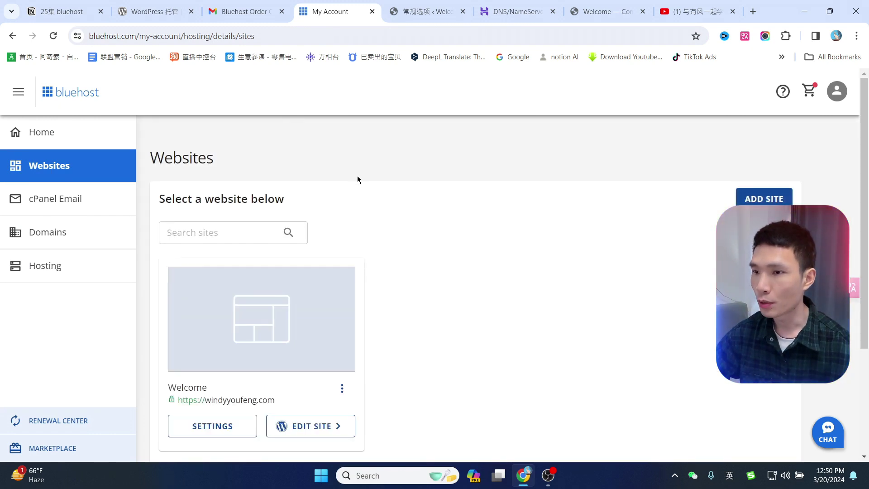
# Show the Welcome site's domain and URL settings on its Settings tab.
pyautogui.scroll(-1, 431, 276)
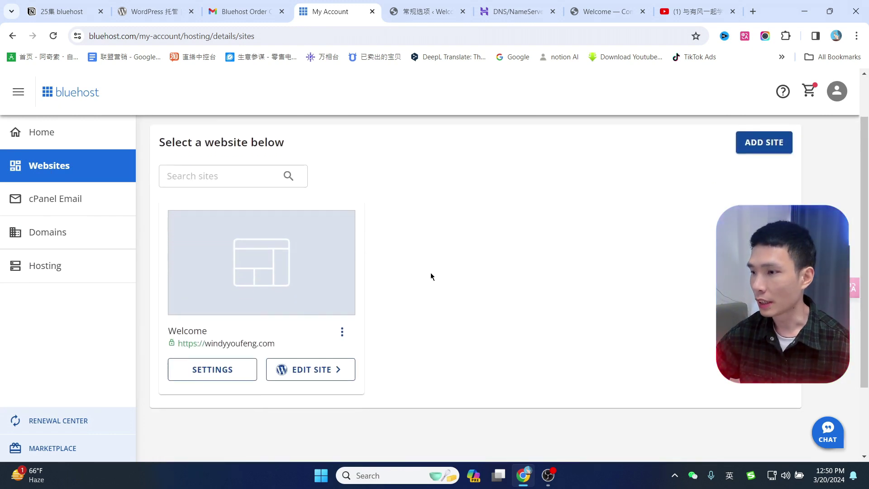
pyautogui.click(205, 370)
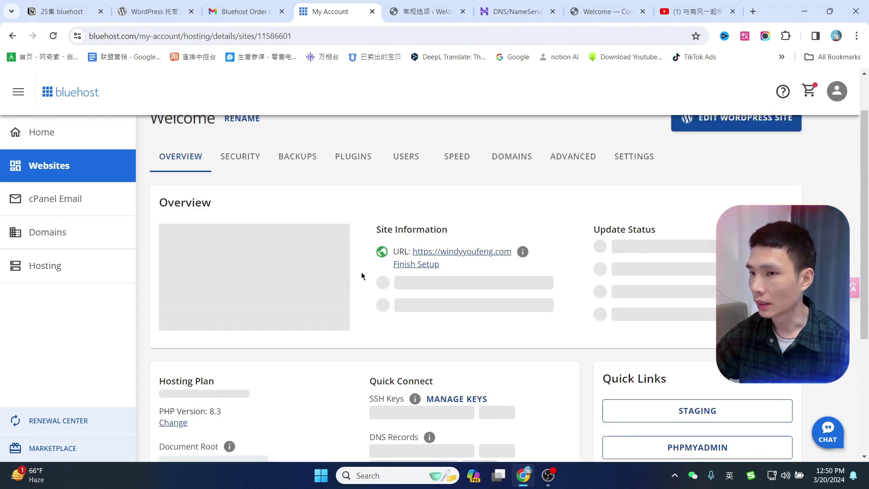
pyautogui.click(634, 213)
pyautogui.scroll(-1, 250, 270)
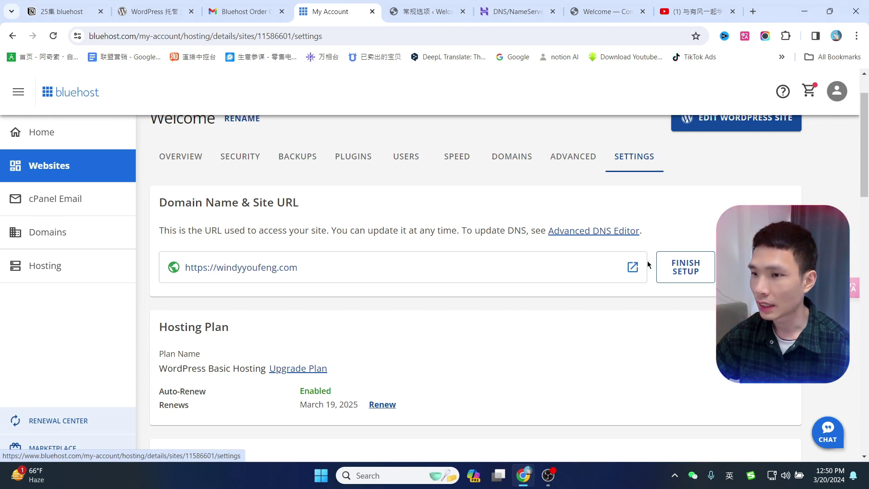
# Finish setting up windyyoufeng.com and save the domain connection.
pyautogui.click(686, 268)
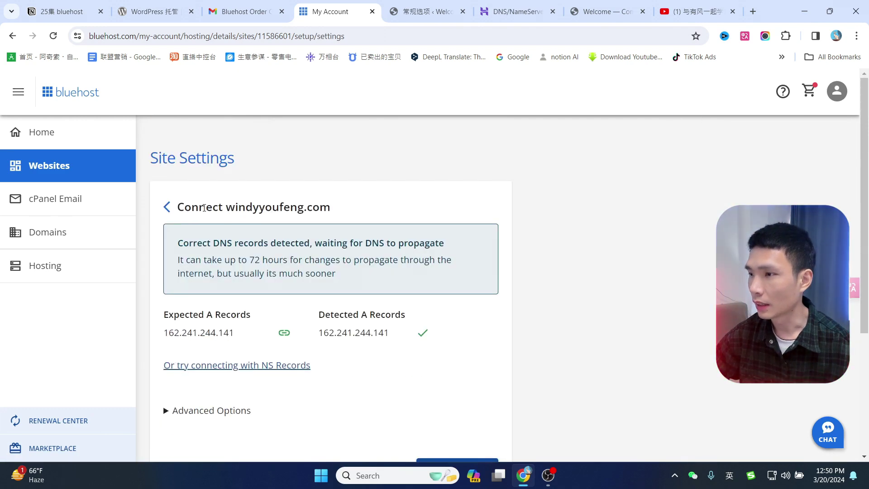
pyautogui.moveTo(191, 207); pyautogui.dragTo(349, 209)
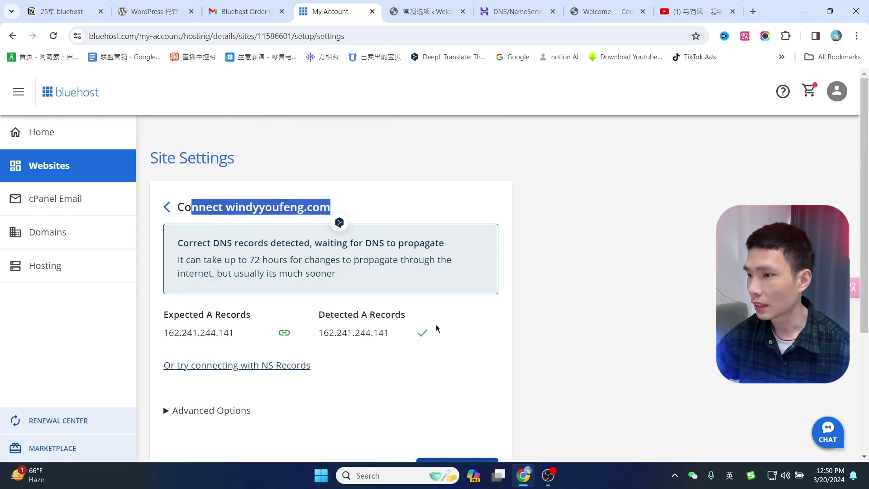
pyautogui.scroll(-3, 574, 333)
pyautogui.click(480, 362)
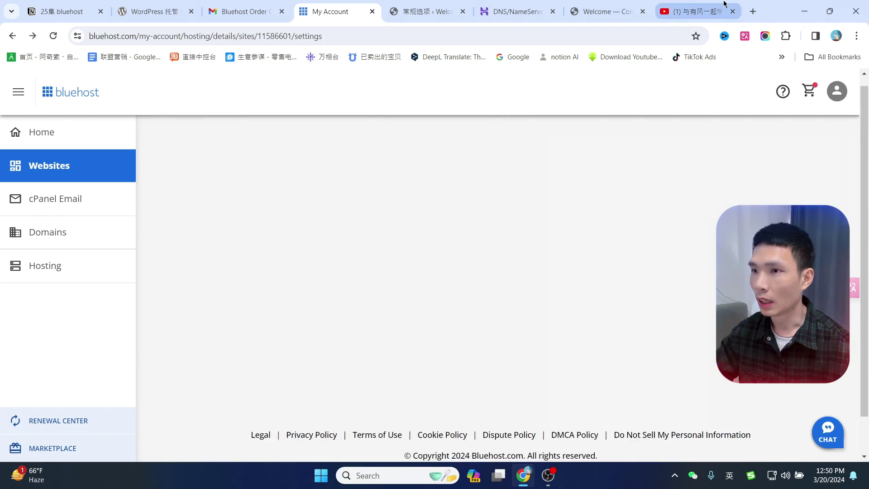
# Load windyyoufeng.com in a new tab to check the live site, then return to General Settings.
pyautogui.click(754, 12)
pyautogui.write('https://windyyoufeng.com')
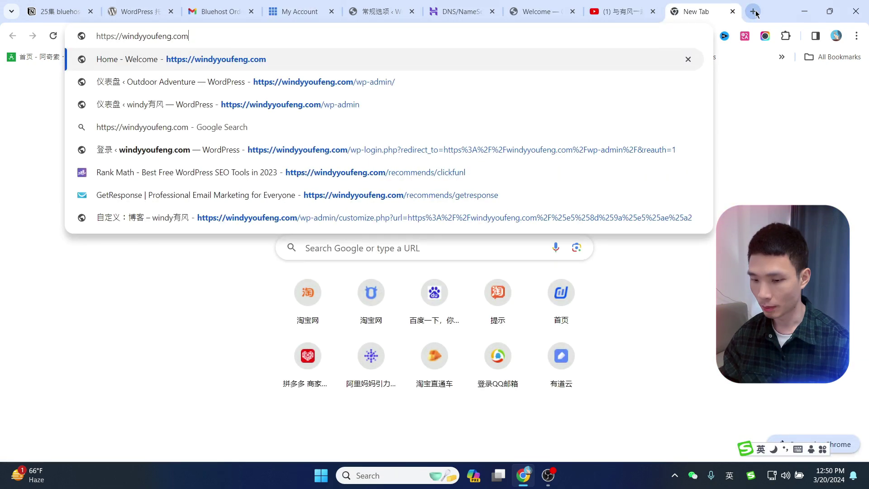
pyautogui.press('Return')
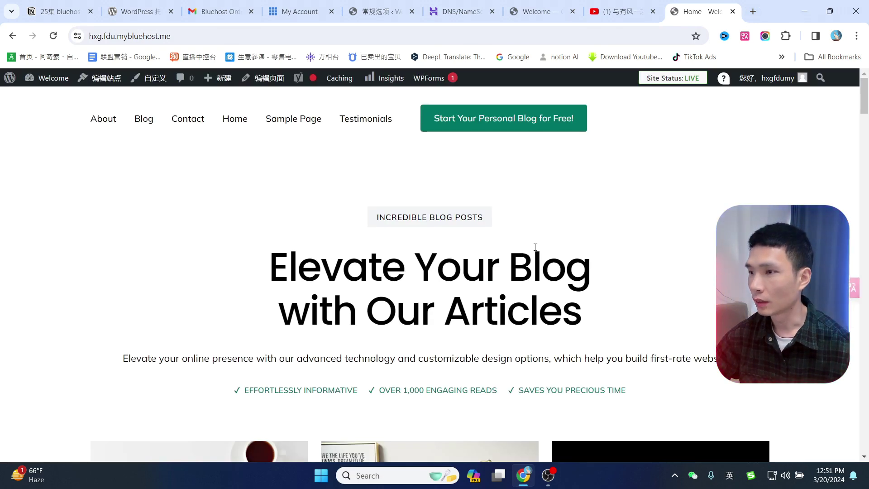
pyautogui.scroll(-5, 535, 247)
pyautogui.scroll(5, 535, 247)
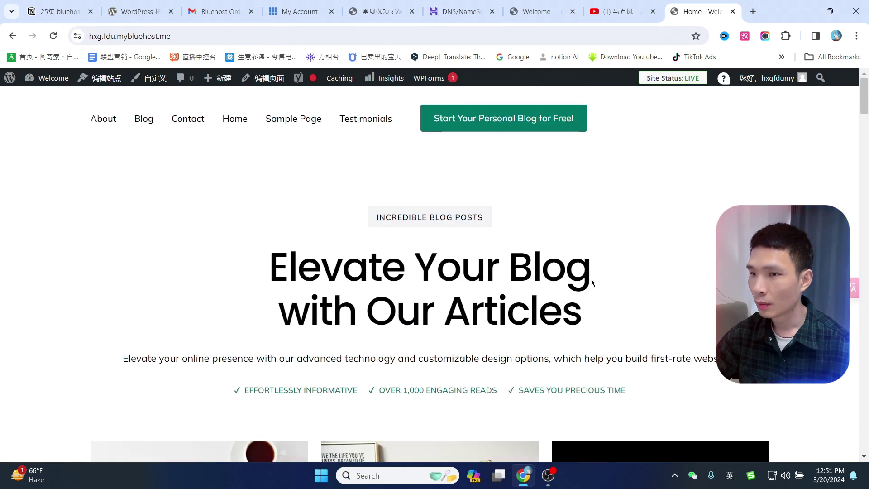
pyautogui.click(119, 37)
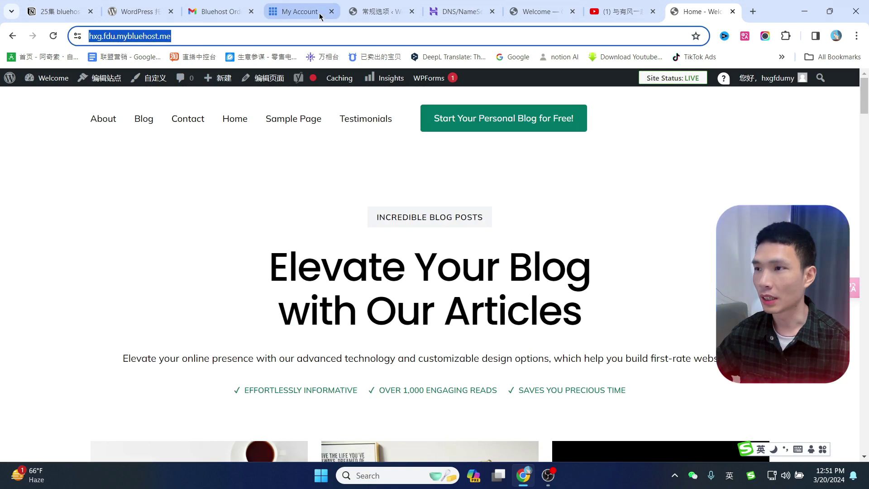
pyautogui.click(383, 3)
pyautogui.click(25, 388)
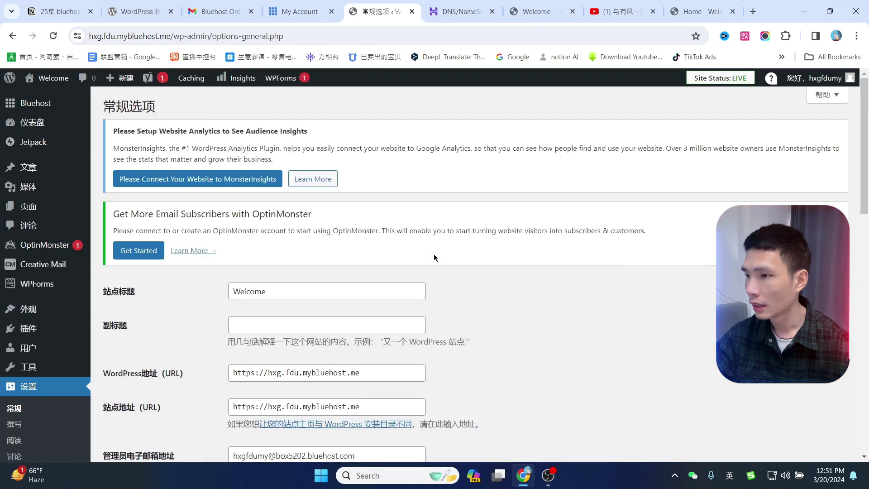
pyautogui.scroll(-5, 434, 254)
pyautogui.scroll(3, 355, 271)
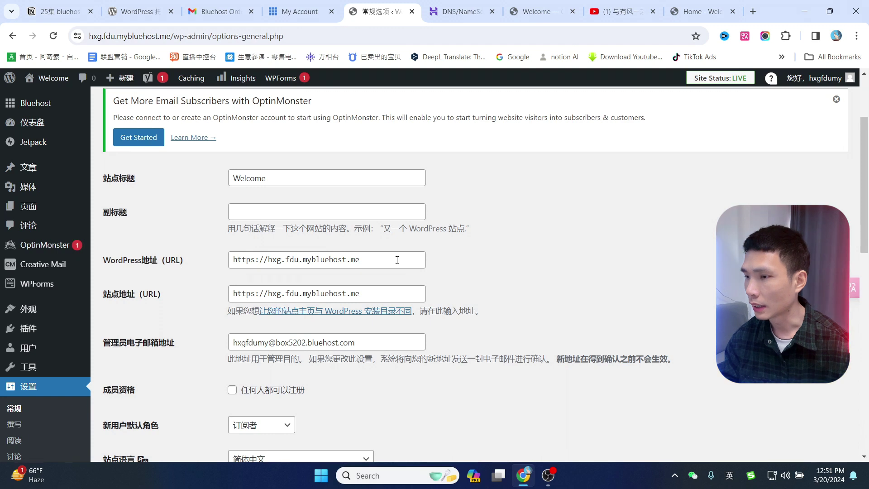
pyautogui.moveTo(398, 258); pyautogui.dragTo(190, 257)
pyautogui.write('https://windyyoufeng.com')
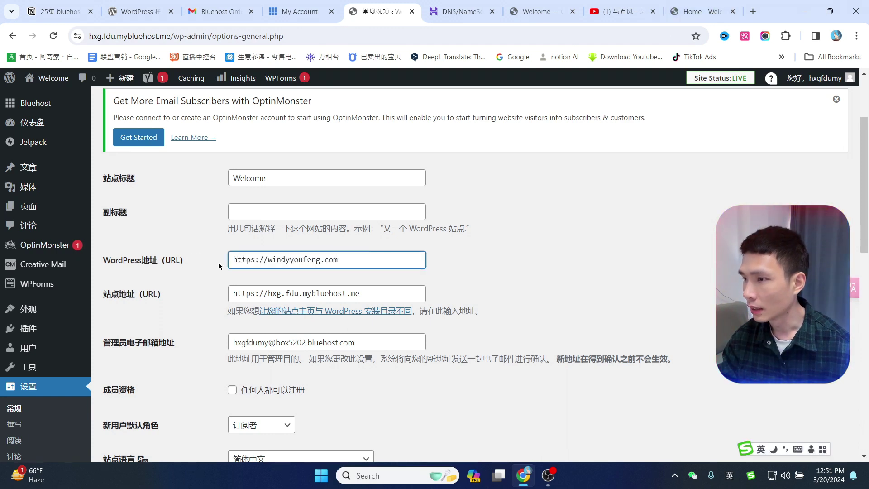
pyautogui.moveTo(371, 294); pyautogui.dragTo(159, 284)
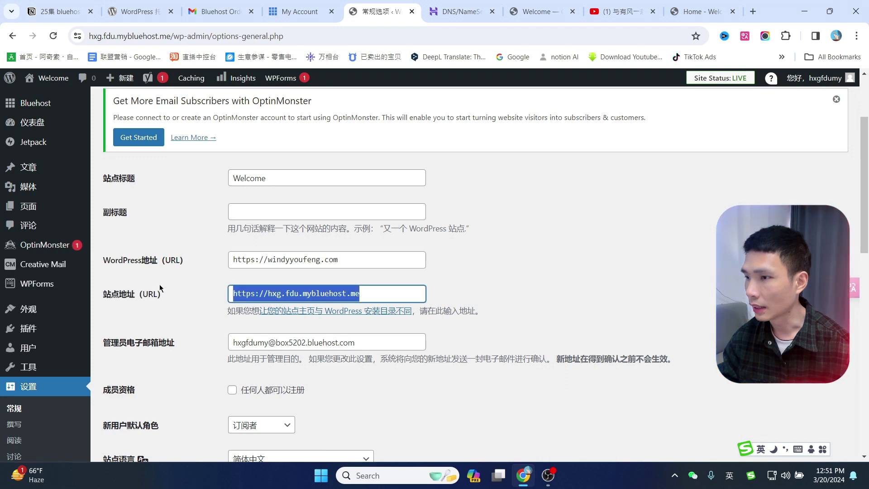
pyautogui.write('https://windyyoufeng.com')
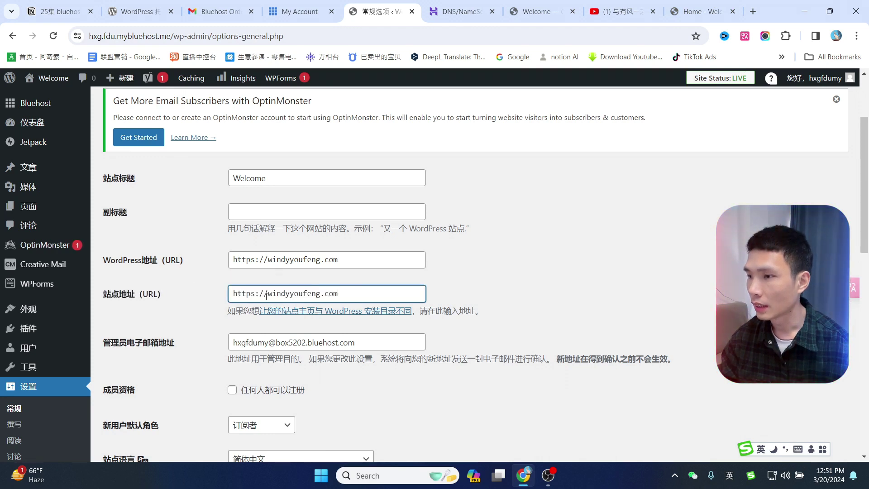
pyautogui.write('www.')
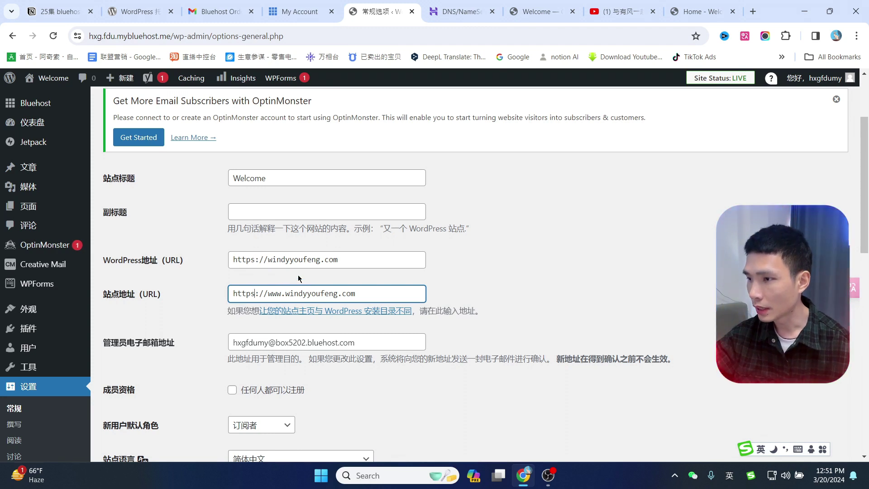
pyautogui.press('BackSpace')
pyautogui.moveTo(281, 292); pyautogui.dragTo(263, 294)
pyautogui.press('BackSpace')
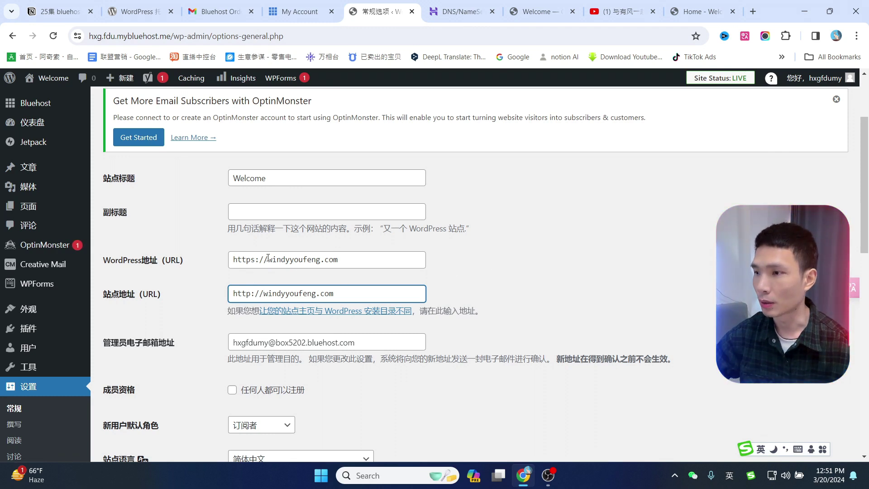
pyautogui.scroll(-15, 294, 232)
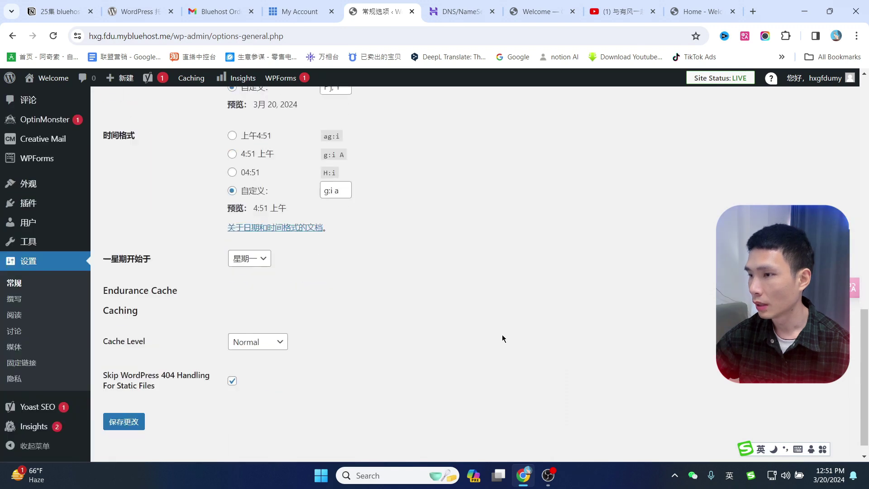
# Save the new windyyoufeng.com addresses and return to Bluehost's Websites list.
pyautogui.click(131, 401)
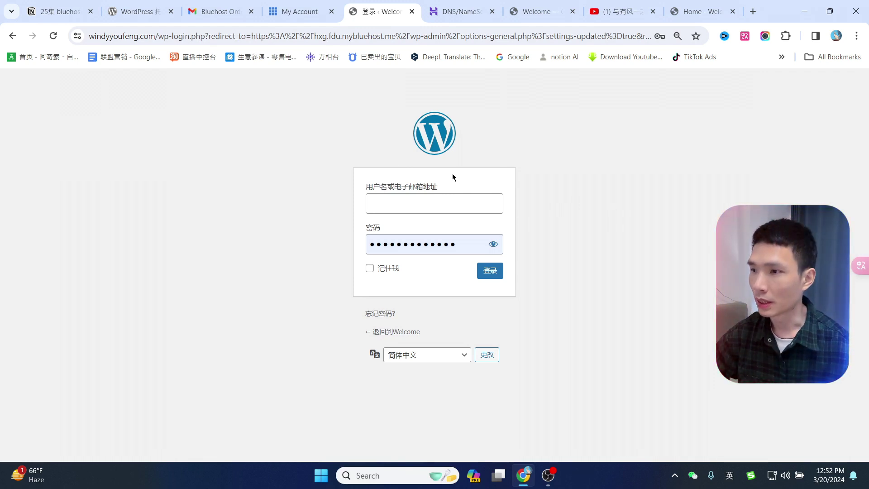
pyautogui.click(297, 5)
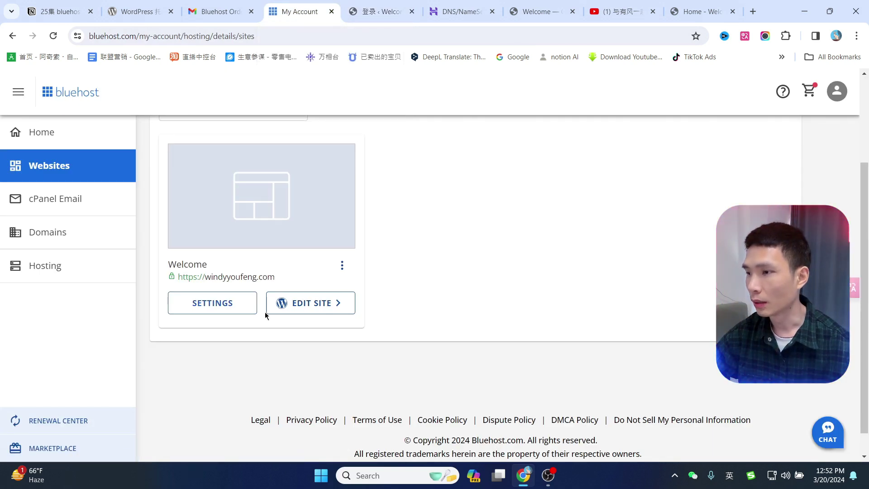
# Open the site's WordPress dashboard on windyyoufeng.com and close the old login tab.
pyautogui.click(305, 305)
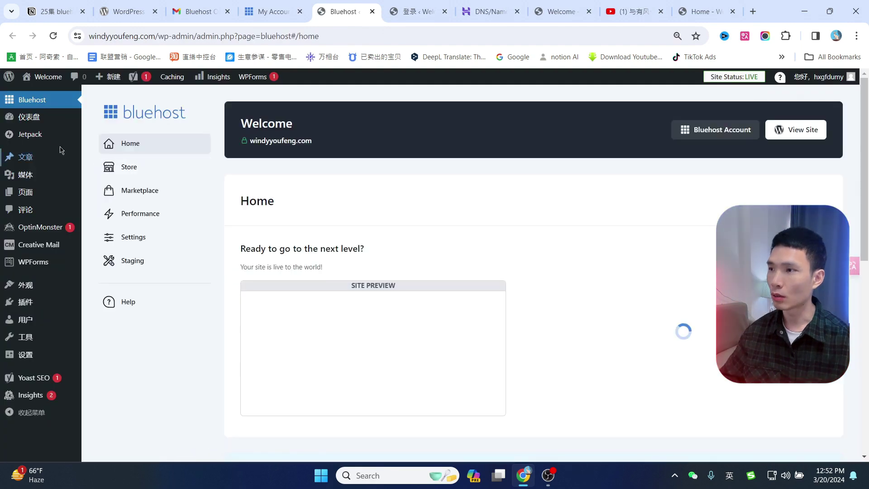
pyautogui.moveTo(107, 127)
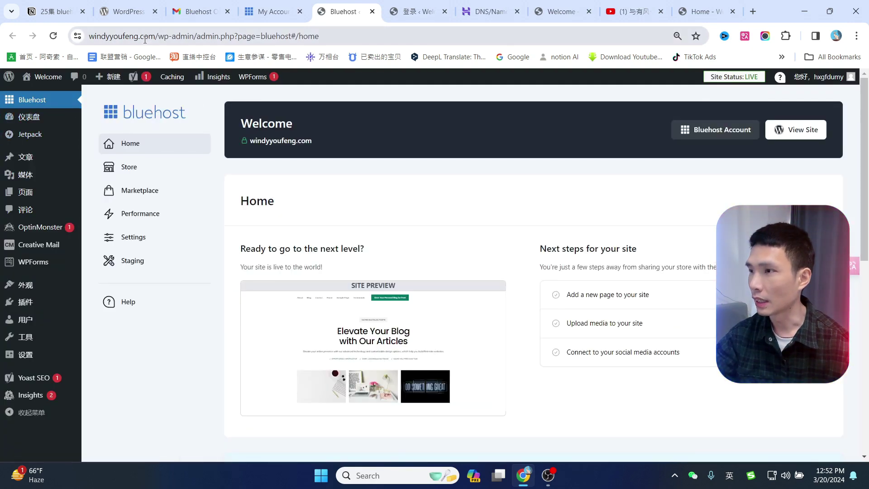
pyautogui.click(158, 42)
pyautogui.click(159, 43)
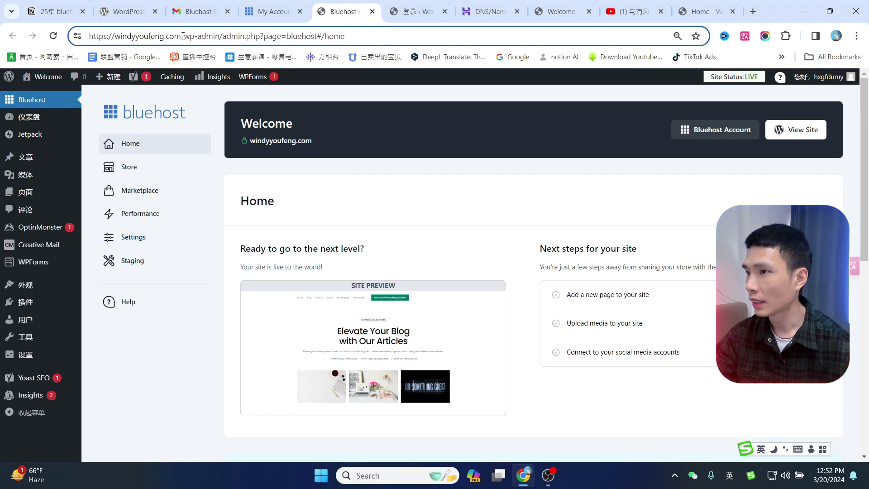
pyautogui.moveTo(183, 36); pyautogui.dragTo(74, 37)
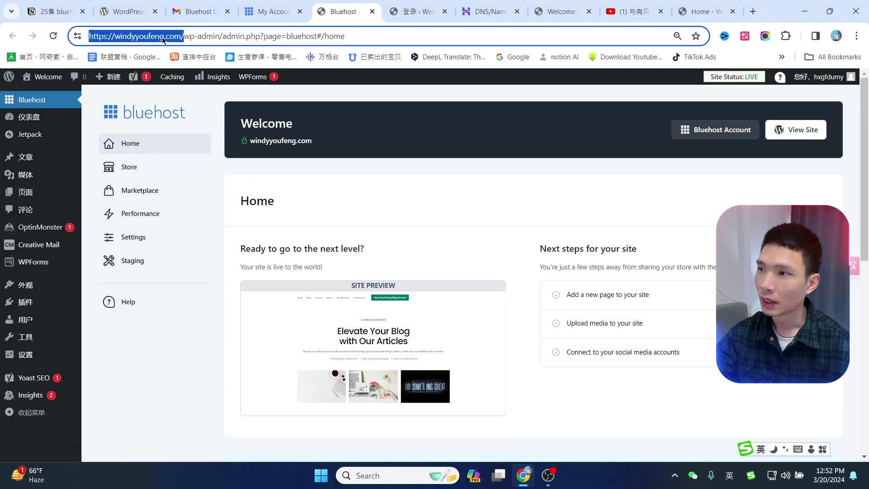
pyautogui.click(444, 12)
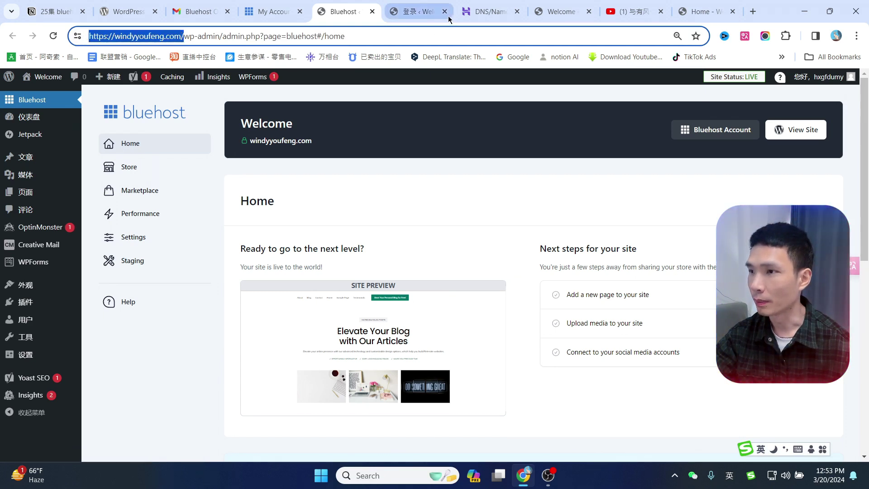
# Look over the General and Reading settings pages.
pyautogui.moveTo(24, 358)
pyautogui.scroll(-1, 24, 359)
pyautogui.click(25, 358)
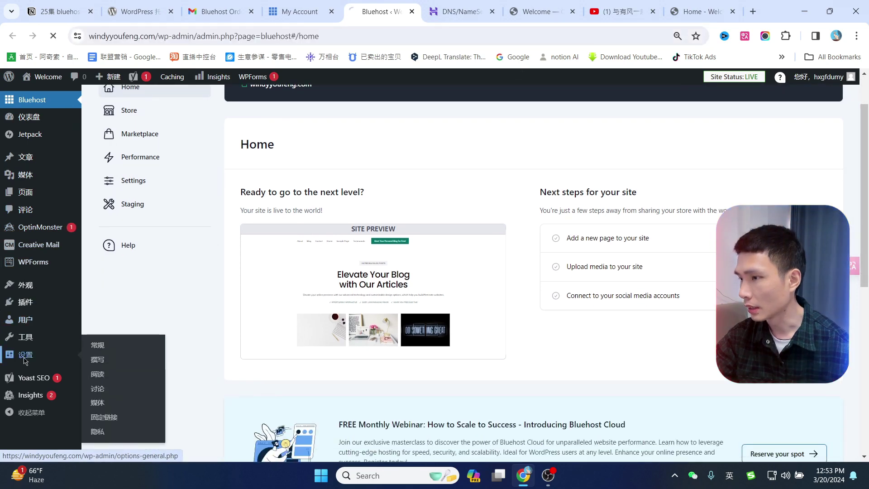
pyautogui.scroll(-9, 15, 343)
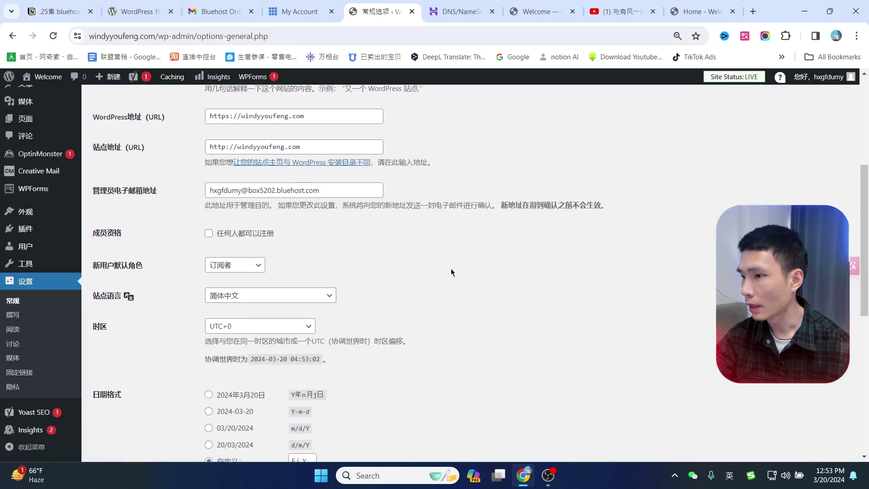
pyautogui.click(15, 336)
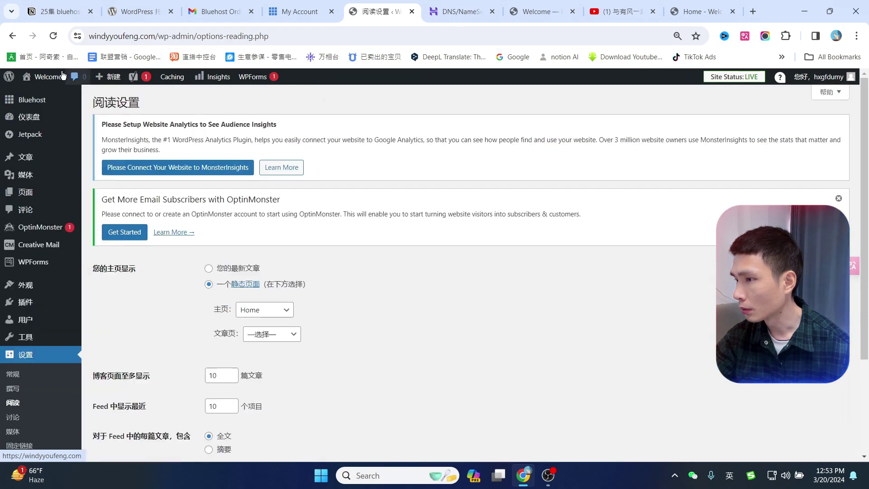
pyautogui.scroll(-1, 62, 306)
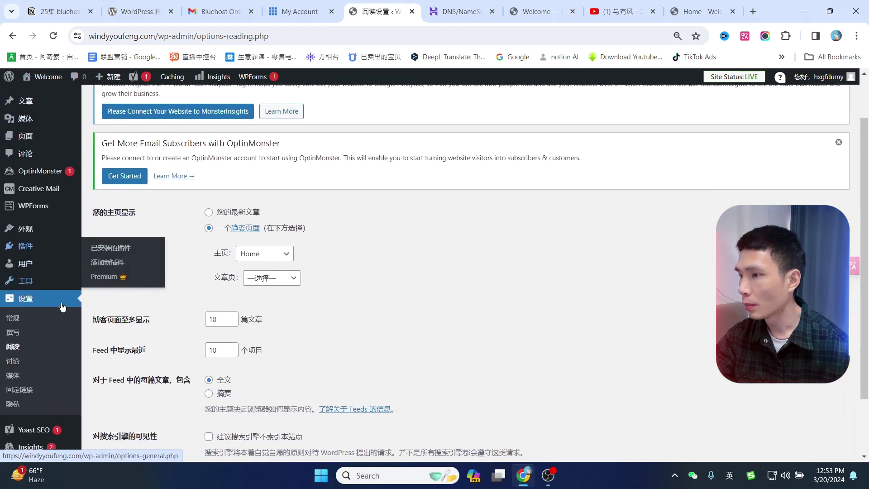
# Open Users > All Users, listing the single administrator account.
pyautogui.click(25, 264)
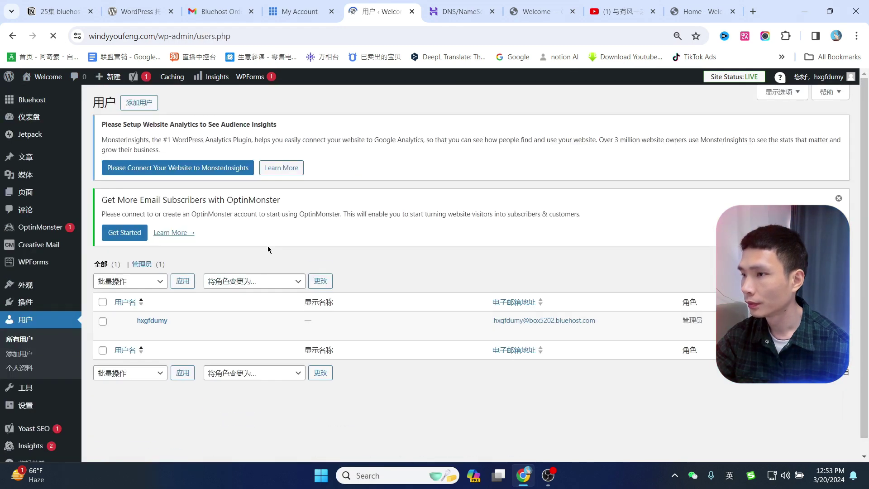
pyautogui.moveTo(166, 335)
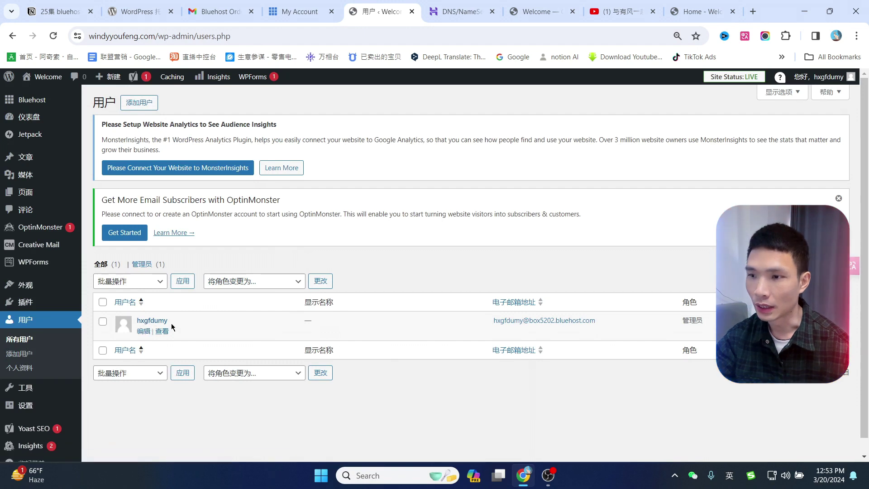
pyautogui.moveTo(493, 321); pyautogui.dragTo(600, 323)
pyautogui.click(417, 403)
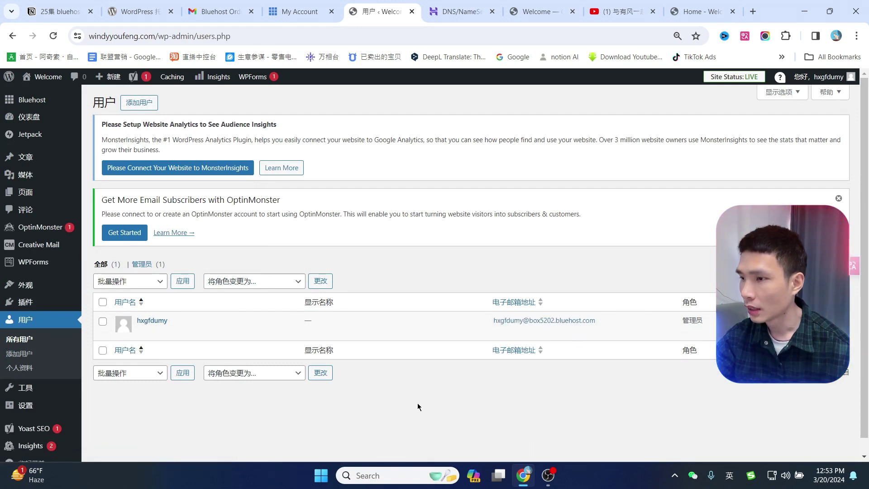
# Edit the admin profile and replace its e-mail with the new contact address.
pyautogui.click(144, 331)
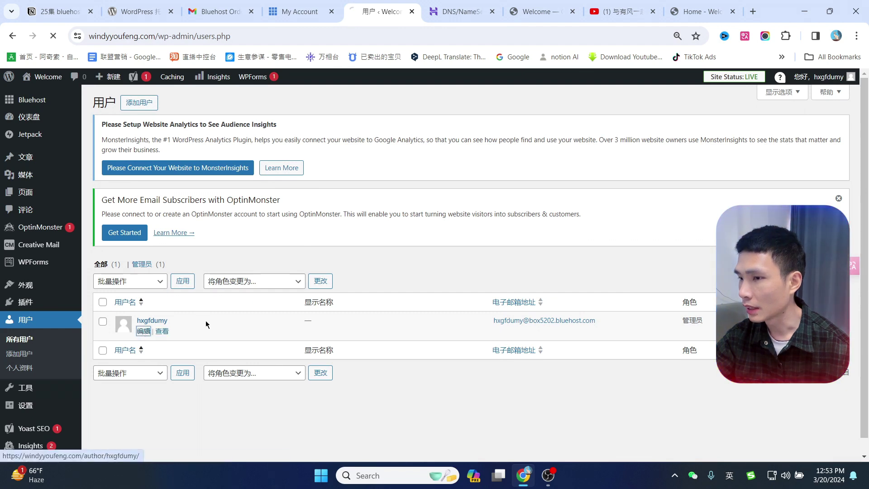
pyautogui.moveTo(320, 263); pyautogui.dragTo(209, 262)
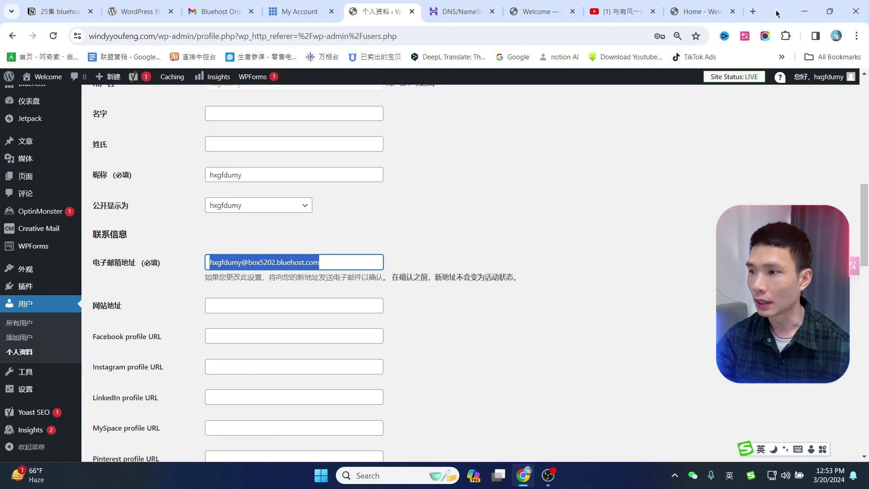
pyautogui.click(330, 256)
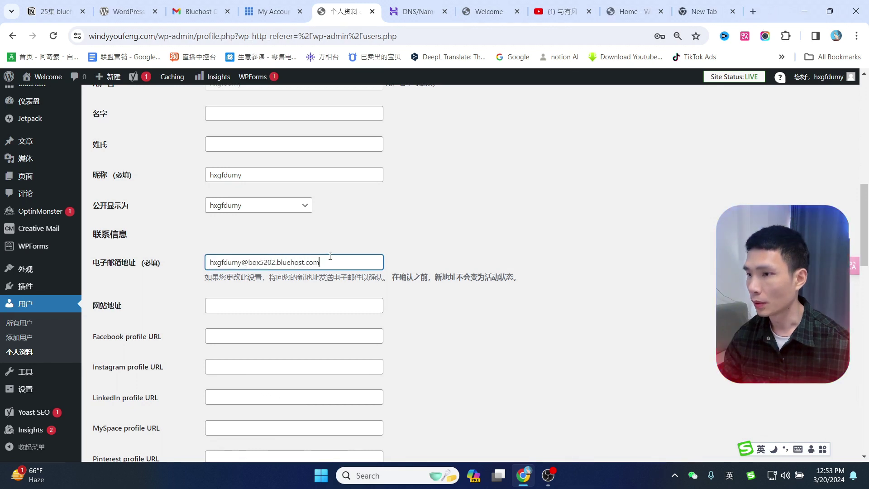
pyautogui.hotkey('ctrl', 'a')
pyautogui.hotkey('ctrl', 'v')
pyautogui.click(511, 221)
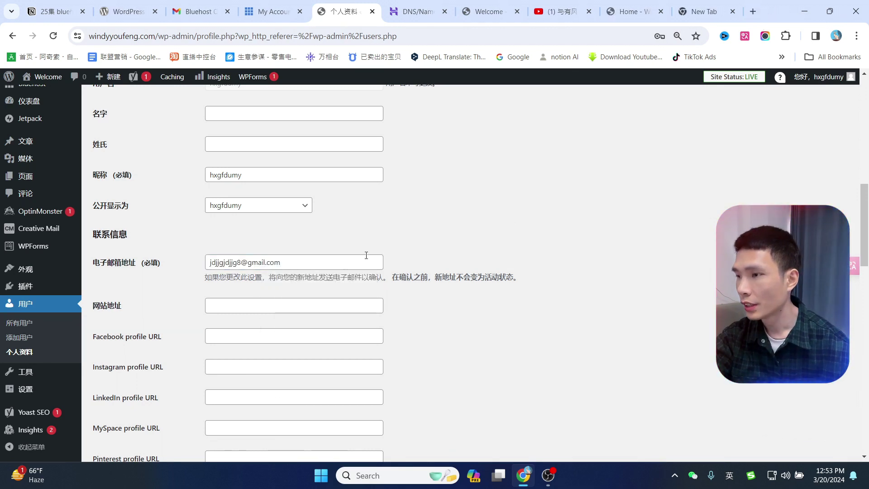
# Set the nickname to windy and the public display name to windy有风.
pyautogui.scroll(4, 454, 253)
pyautogui.moveTo(101, 252); pyautogui.dragTo(119, 252)
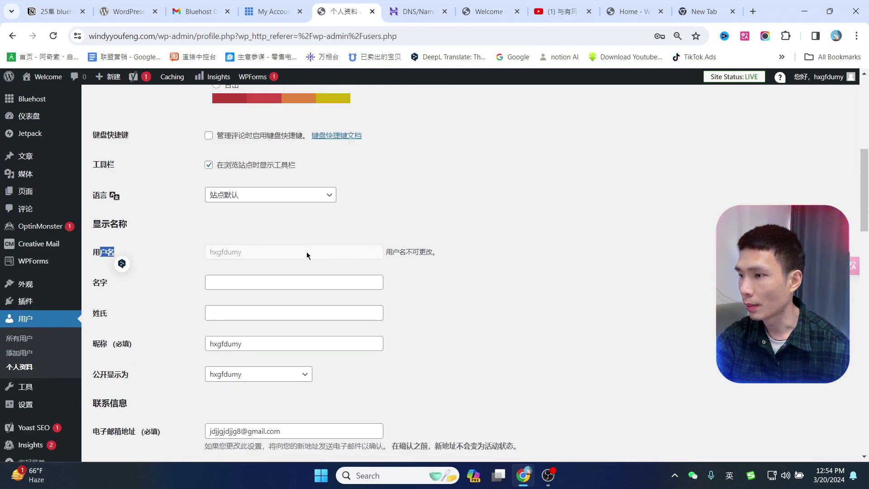
pyautogui.scroll(-1, 256, 297)
pyautogui.moveTo(255, 292); pyautogui.dragTo(190, 293)
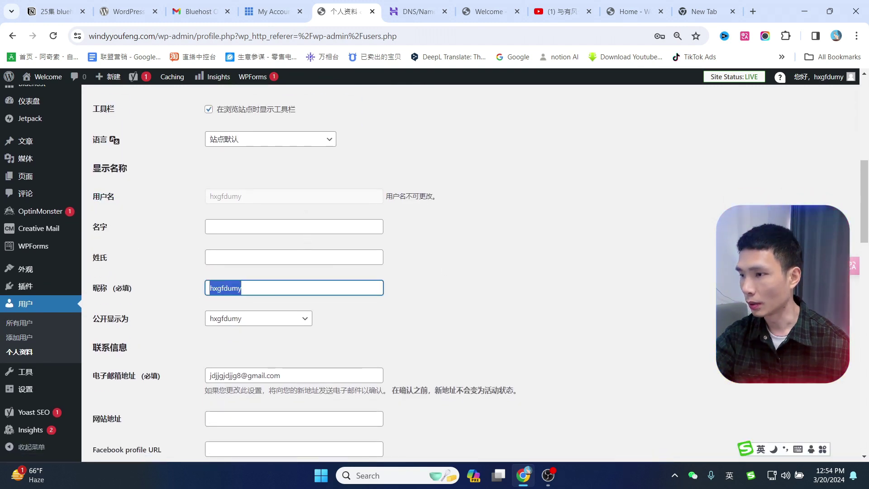
pyautogui.write('windy')
pyautogui.press('Down')
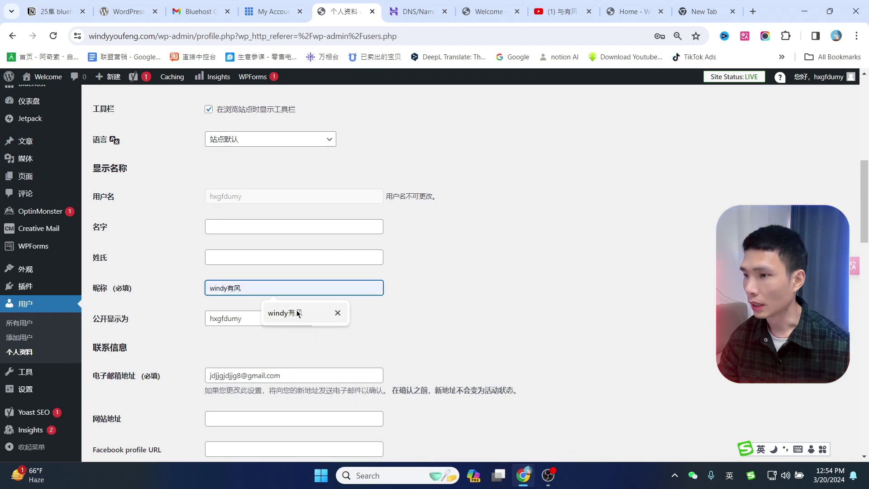
pyautogui.press('Return')
pyautogui.click(268, 322)
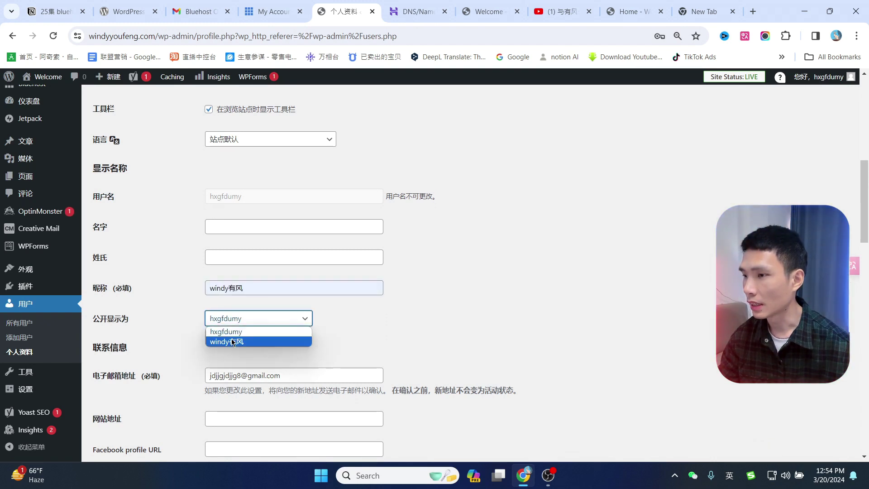
pyautogui.click(245, 338)
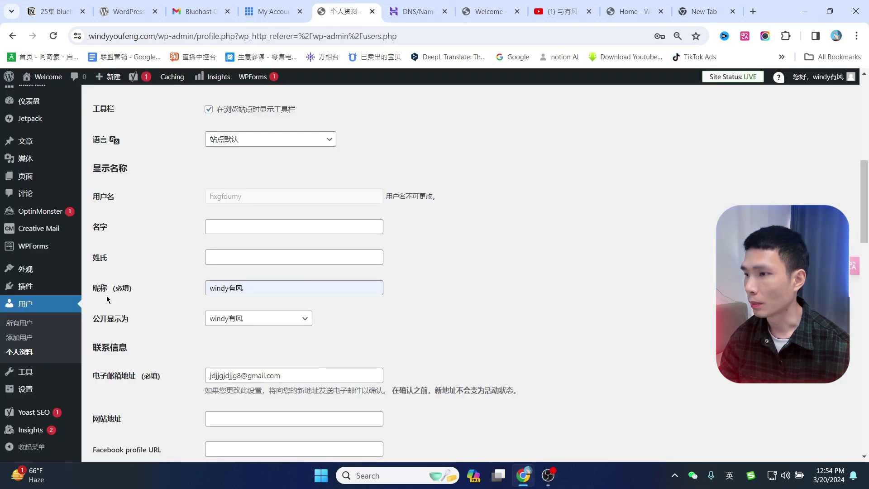
# Generate a new strong password and hide it.
pyautogui.scroll(-1, 567, 220)
pyautogui.scroll(1, 219, 194)
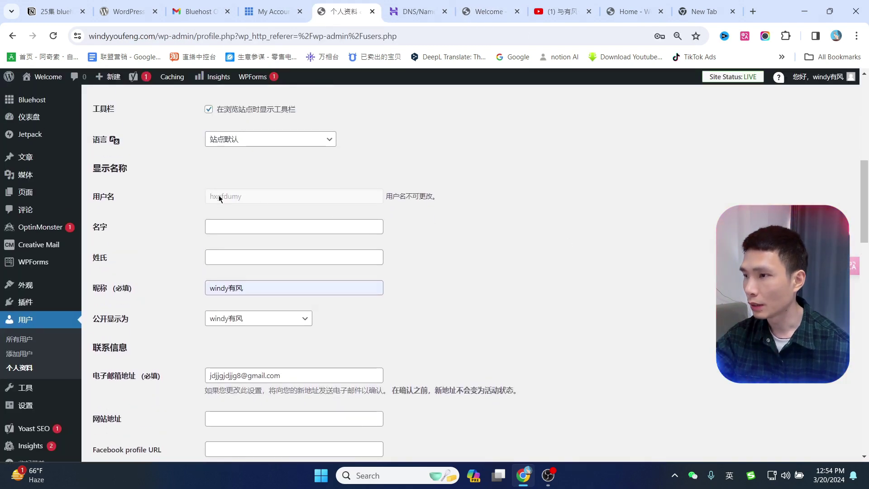
pyautogui.moveTo(230, 202); pyautogui.dragTo(208, 200)
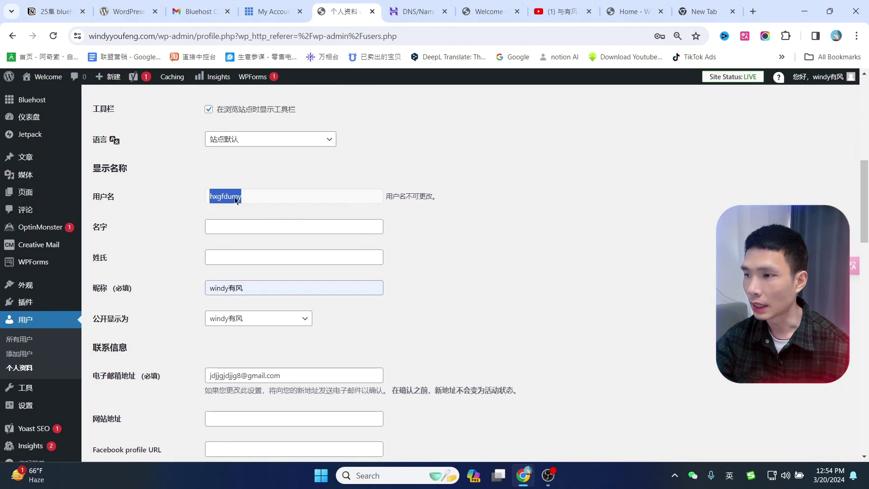
pyautogui.scroll(-15, 598, 277)
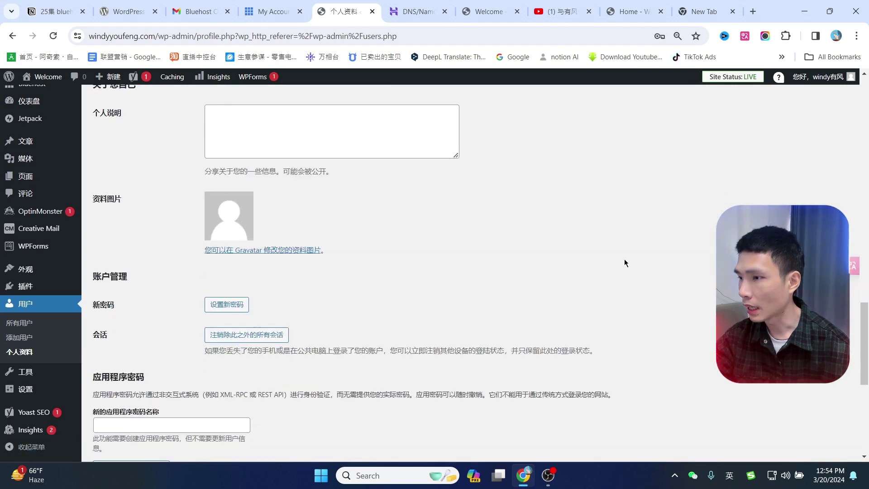
pyautogui.click(226, 248)
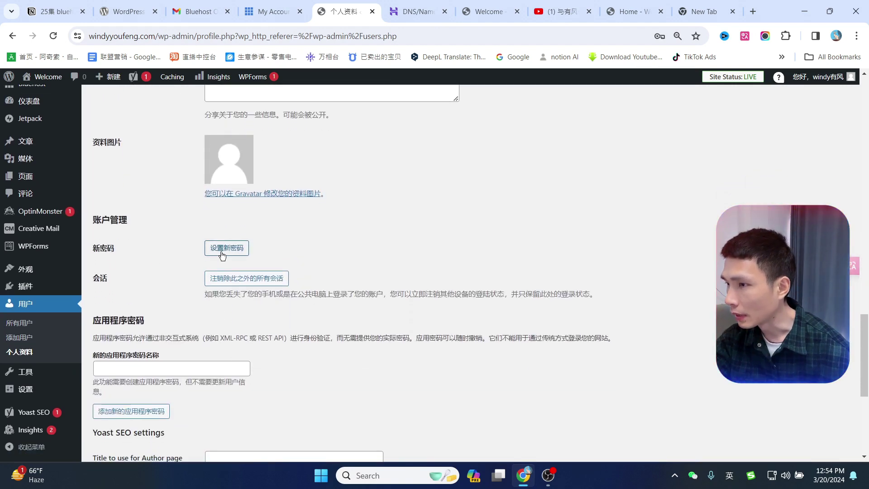
pyautogui.moveTo(340, 269); pyautogui.dragTo(267, 263)
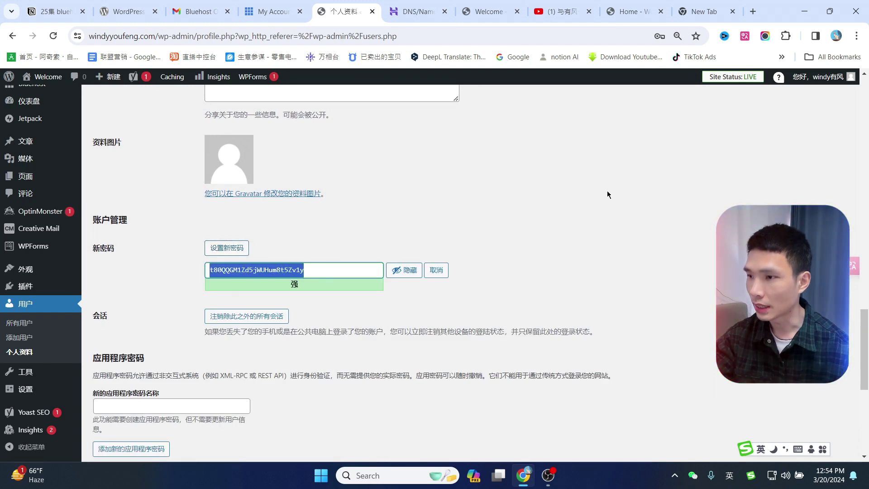
pyautogui.click(404, 271)
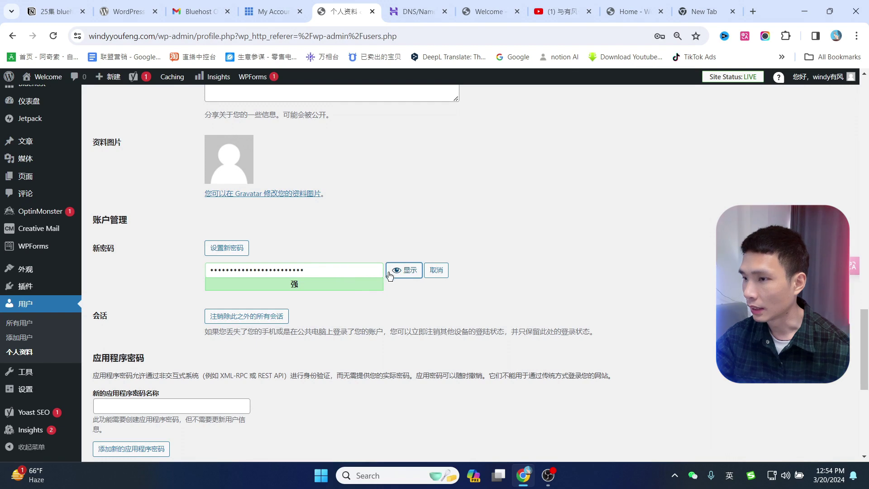
# Update the profile to save the new password and display name.
pyautogui.moveTo(340, 270); pyautogui.dragTo(115, 271)
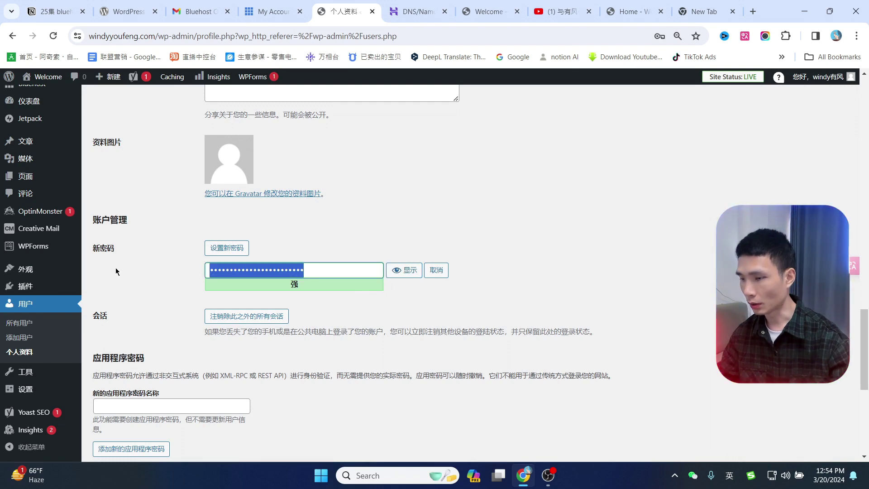
pyautogui.click(116, 268)
pyautogui.scroll(-7, 612, 227)
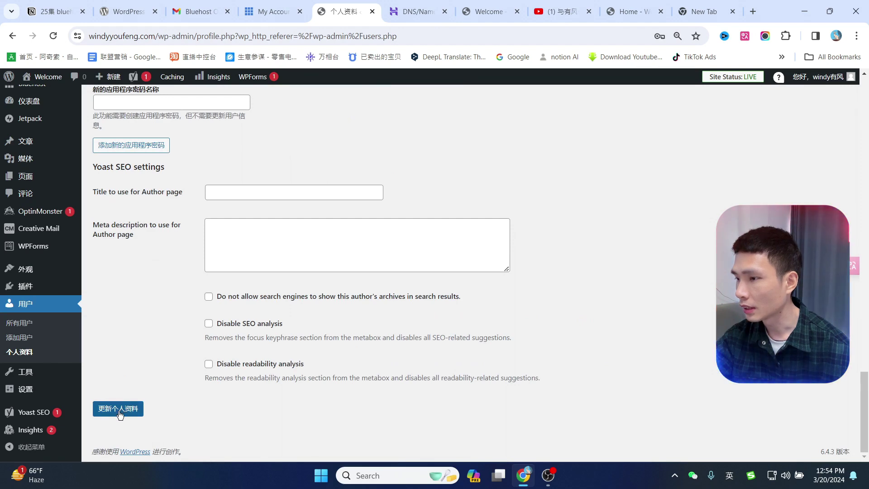
pyautogui.click(120, 413)
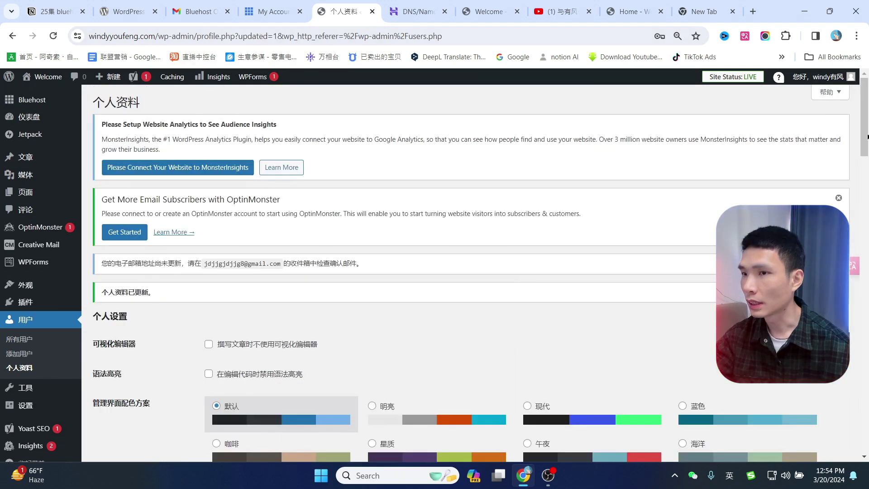
# Log out of WordPress and bring up the site's login page again from Bluehost.
pyautogui.moveTo(819, 76)
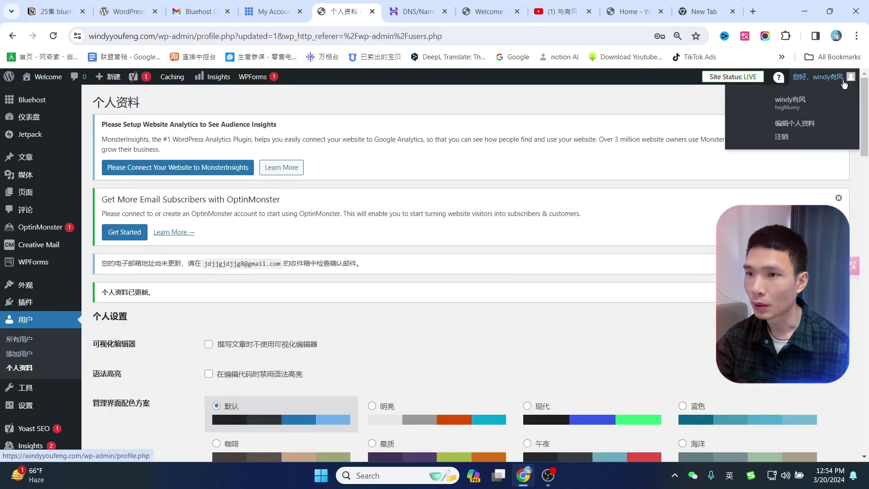
pyautogui.click(785, 137)
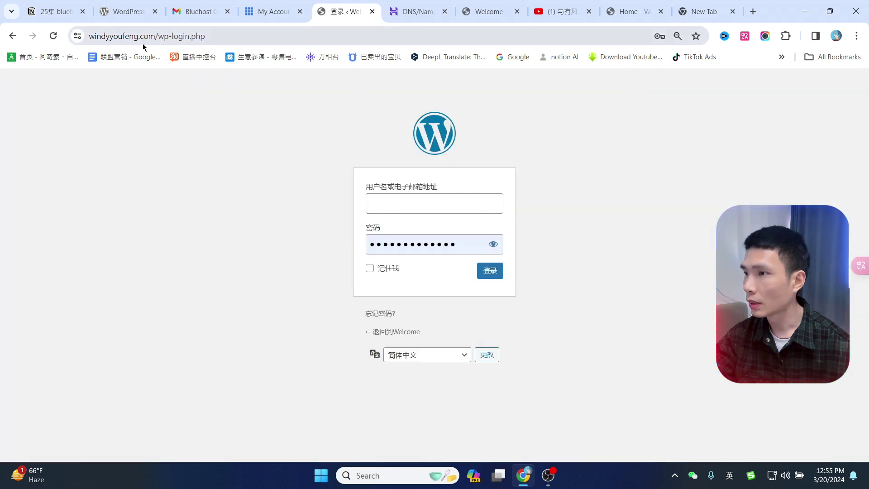
pyautogui.click(153, 35)
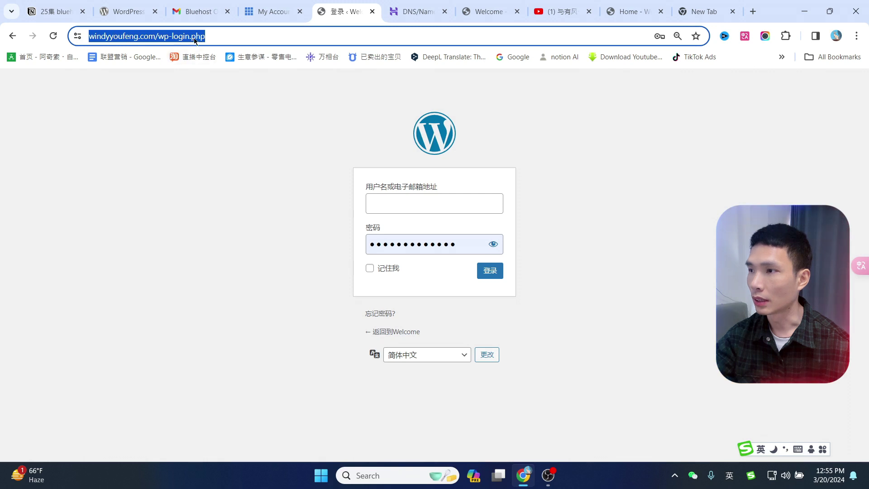
pyautogui.click(265, 10)
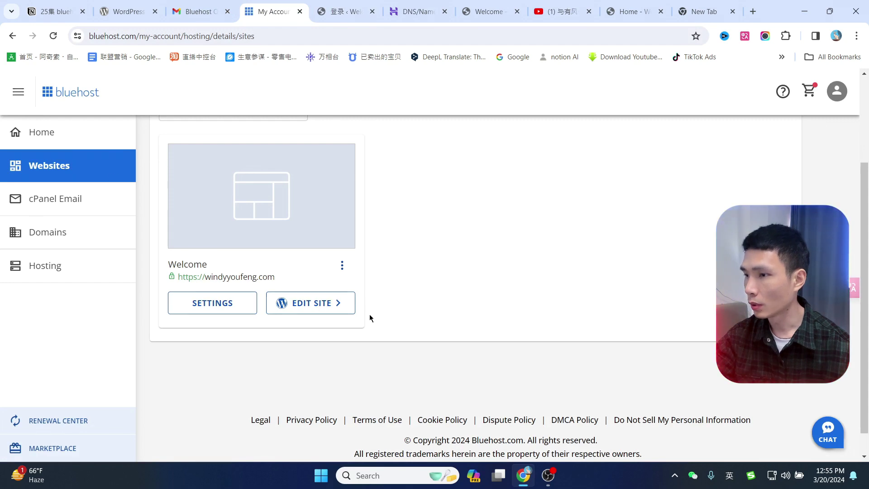
pyautogui.click(322, 303)
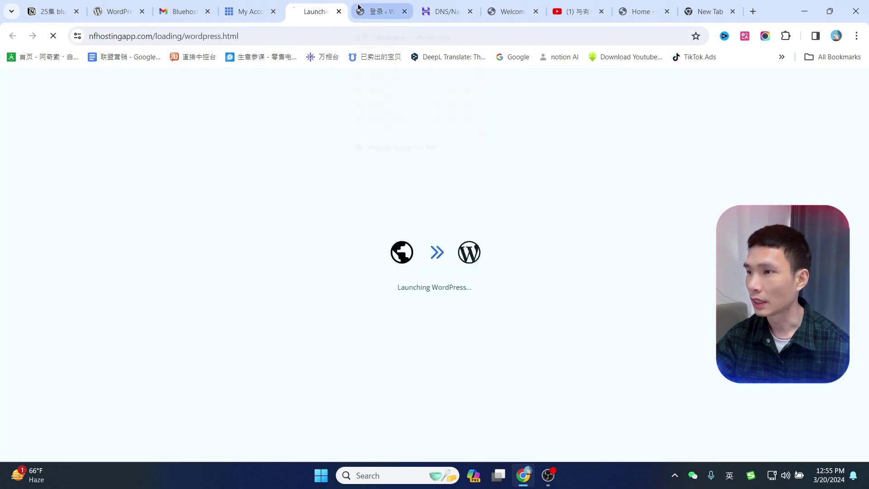
pyautogui.middleClick(313, 3)
pyautogui.click(313, 3)
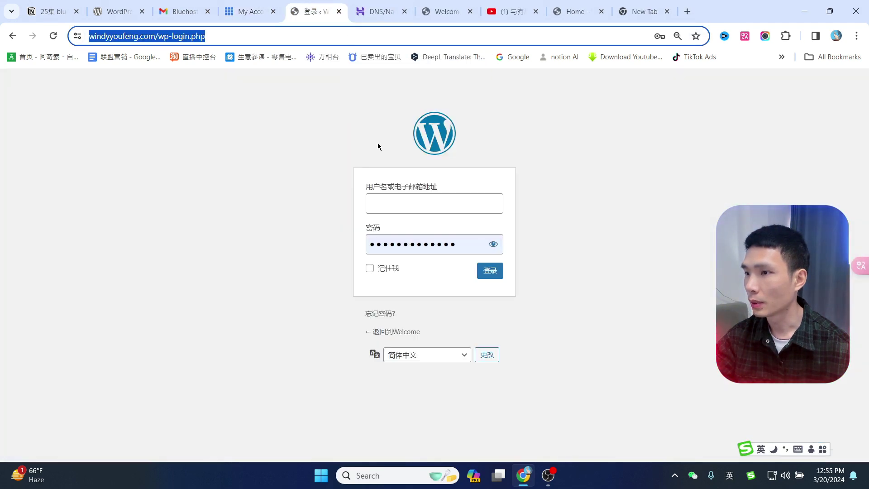
# Try logging in with the new e-mail address and the saved password.
pyautogui.click(415, 196)
pyautogui.hotkey('ctrl', 'v')
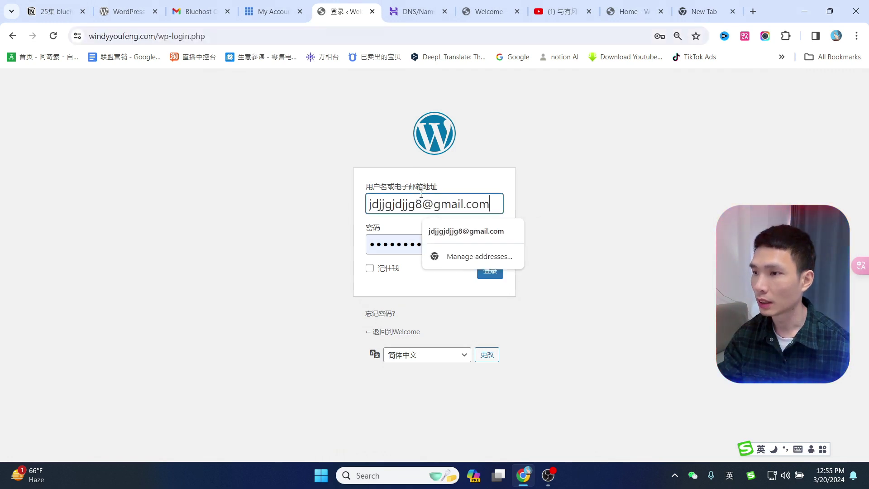
pyautogui.click(630, 180)
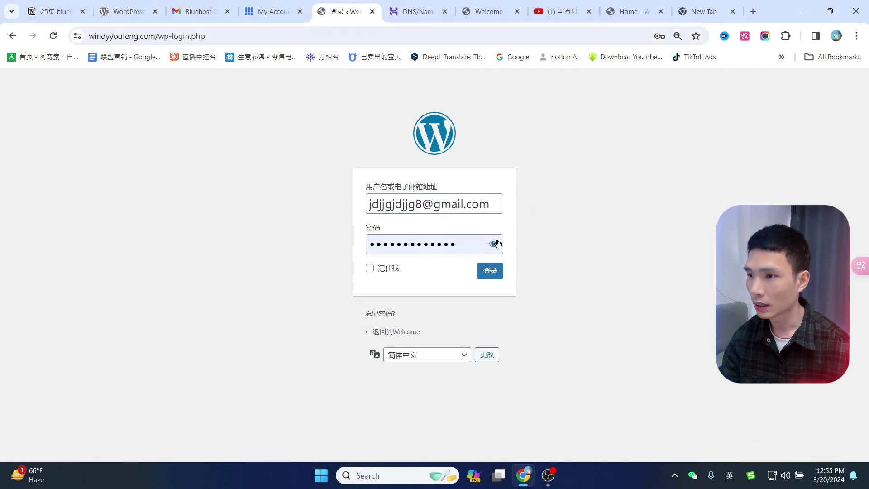
pyautogui.doubleClick(466, 244)
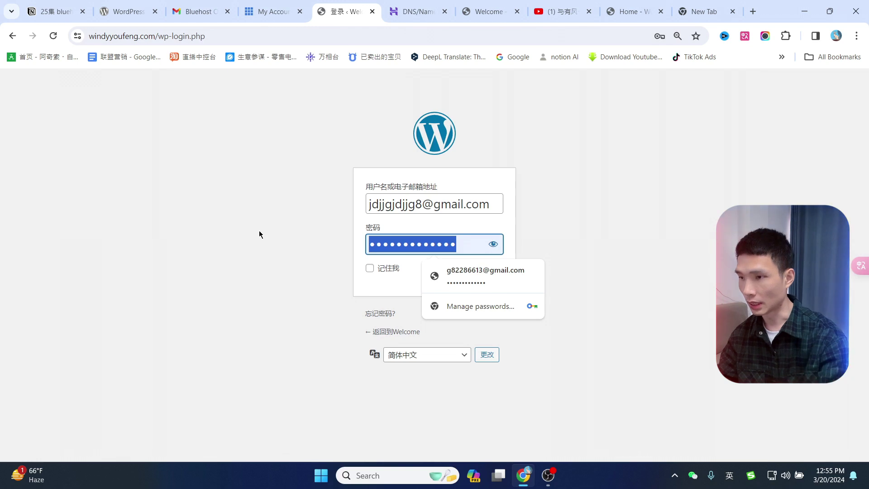
pyautogui.click(259, 234)
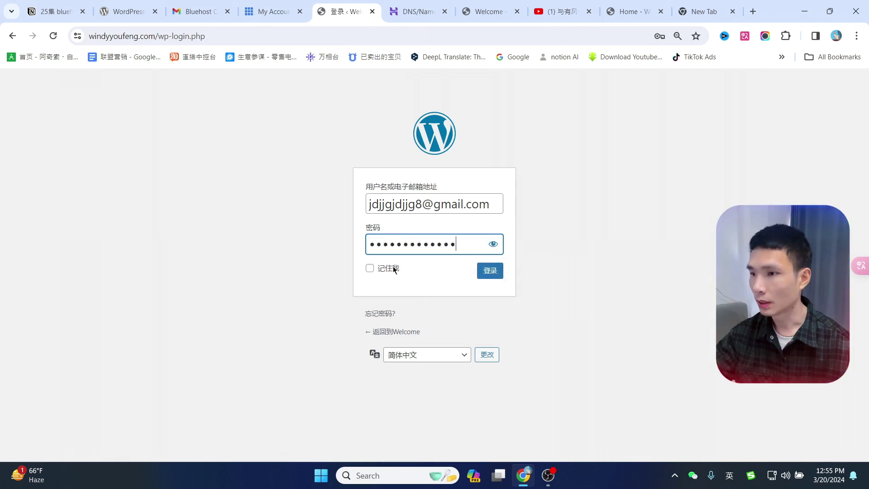
pyautogui.click(487, 276)
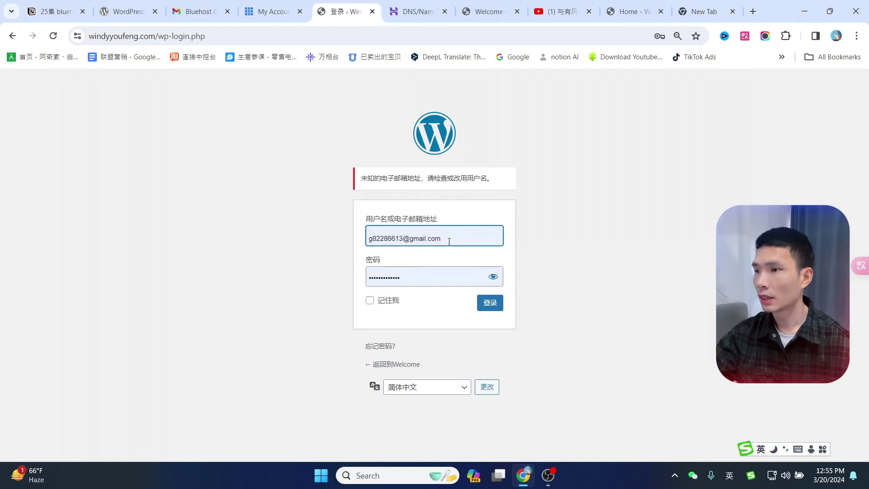
# Restore the closed profile tab and hide the password on the rejected login page.
pyautogui.hotkey('ctrl', 'shift', 't')
pyautogui.click(390, 4)
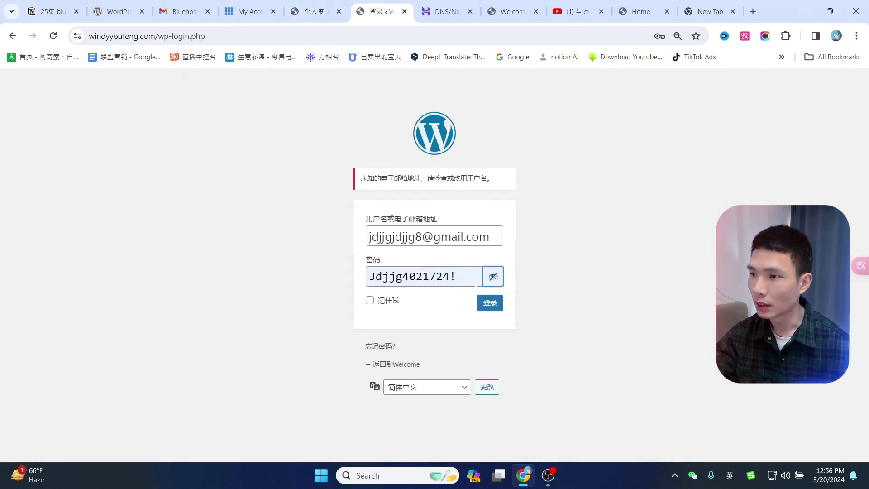
pyautogui.click(490, 279)
# Open the admin user's profile from All Users and check the pending e-mail change notice.
pyautogui.click(316, 11)
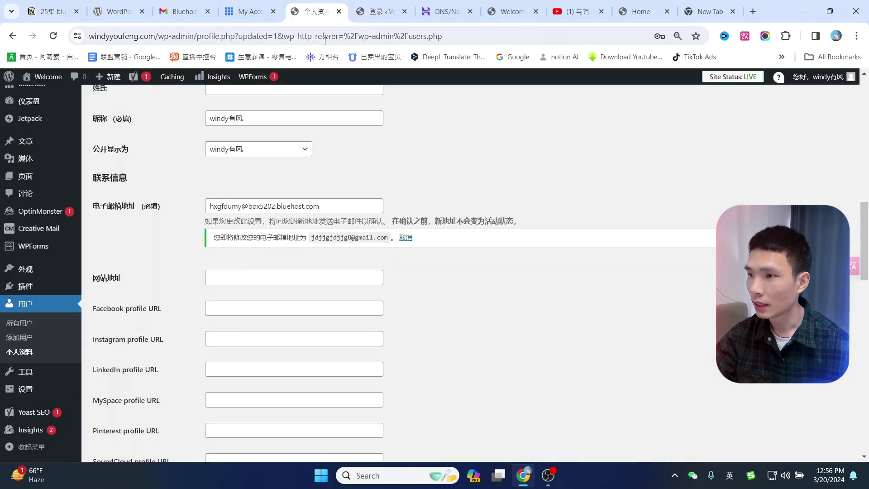
pyautogui.click(30, 308)
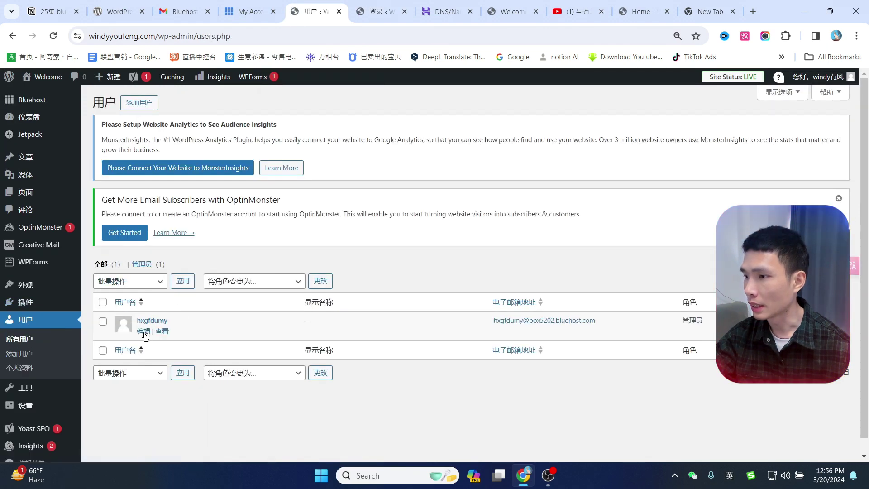
pyautogui.click(144, 331)
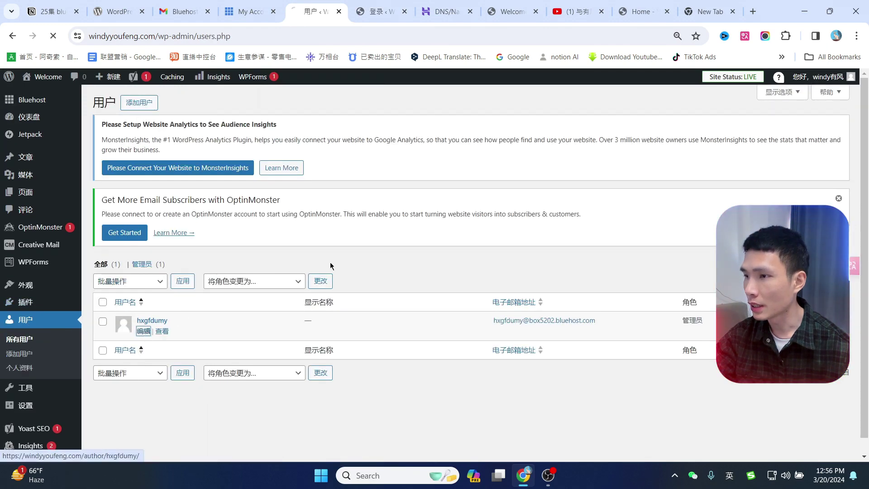
pyautogui.scroll(-10, 475, 235)
pyautogui.scroll(-2, 483, 253)
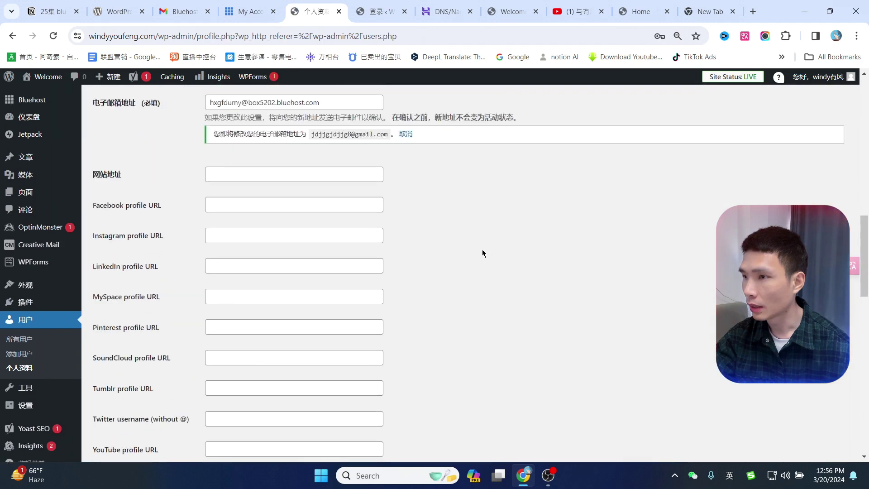
pyautogui.scroll(2, 483, 252)
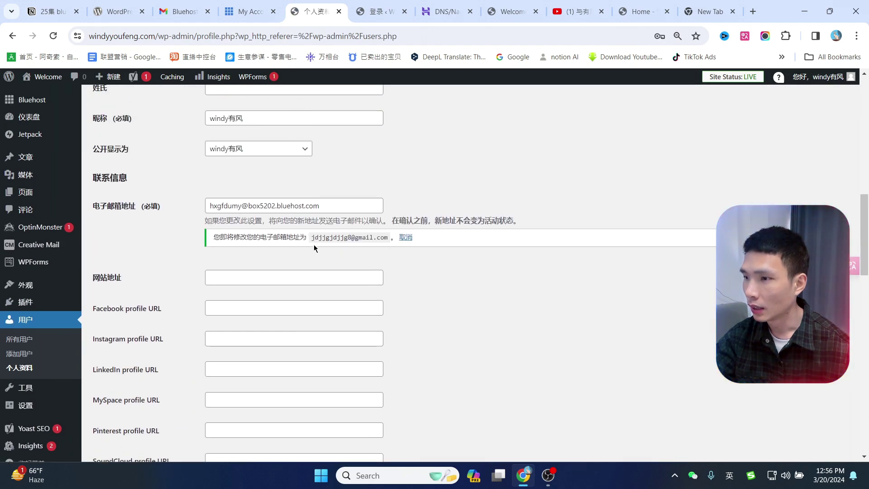
pyautogui.moveTo(311, 237); pyautogui.dragTo(388, 237)
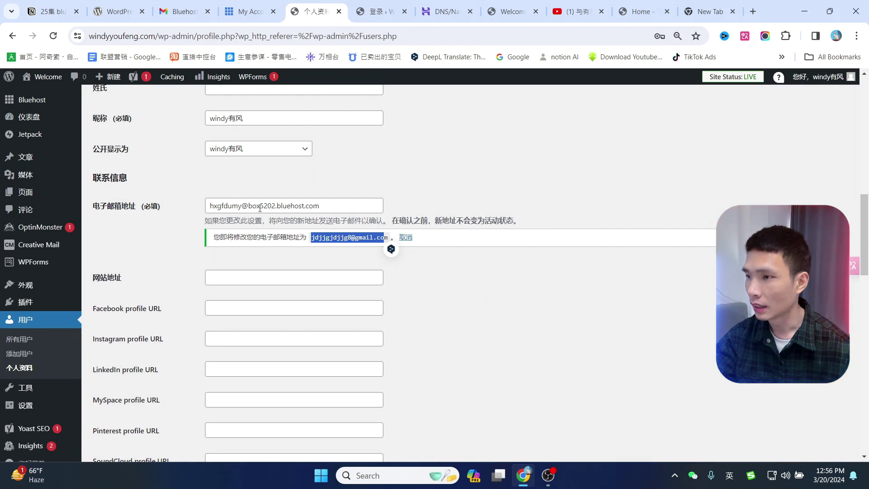
# Confirm the e-mail change through the Gmail link and check the new address in the profile.
pyautogui.click(185, 11)
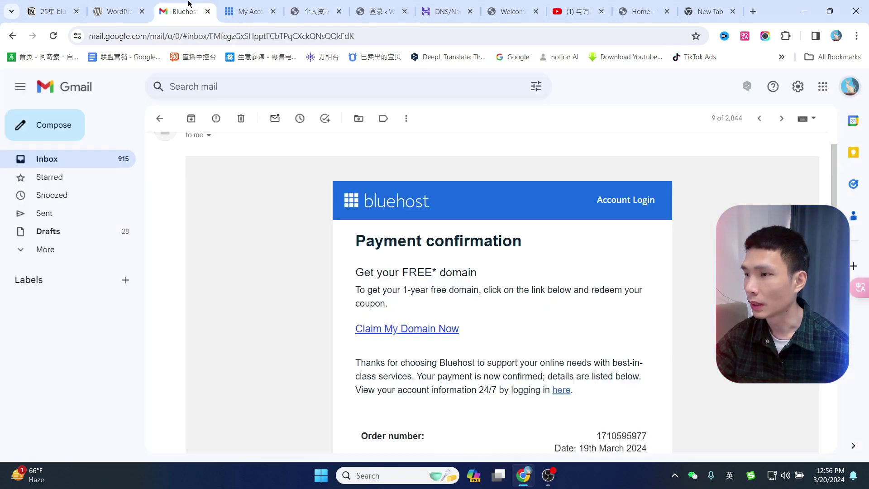
pyautogui.click(72, 163)
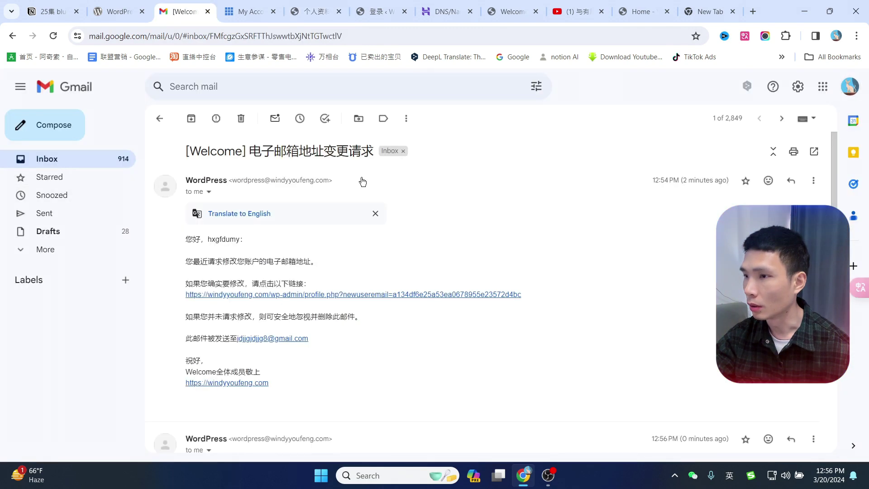
pyautogui.click(267, 295)
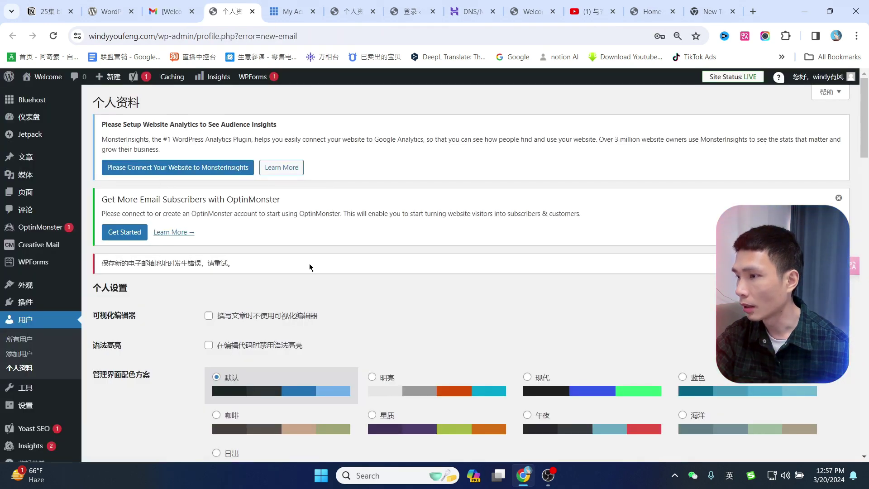
pyautogui.scroll(-2, 218, 282)
pyautogui.scroll(-10, 325, 240)
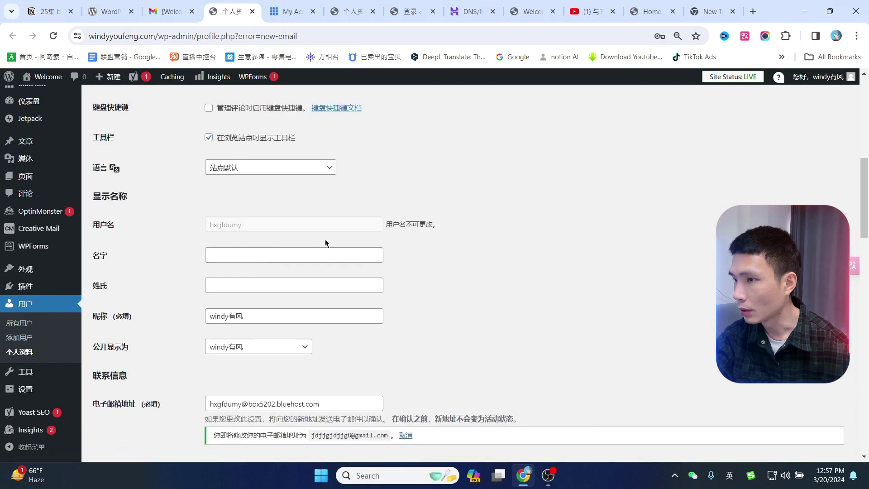
pyautogui.scroll(-1, 247, 270)
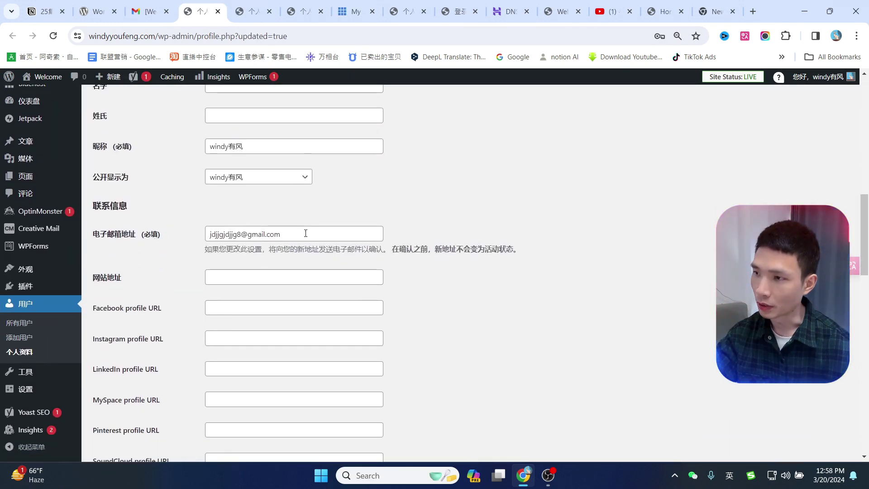
pyautogui.moveTo(305, 233); pyautogui.dragTo(206, 240)
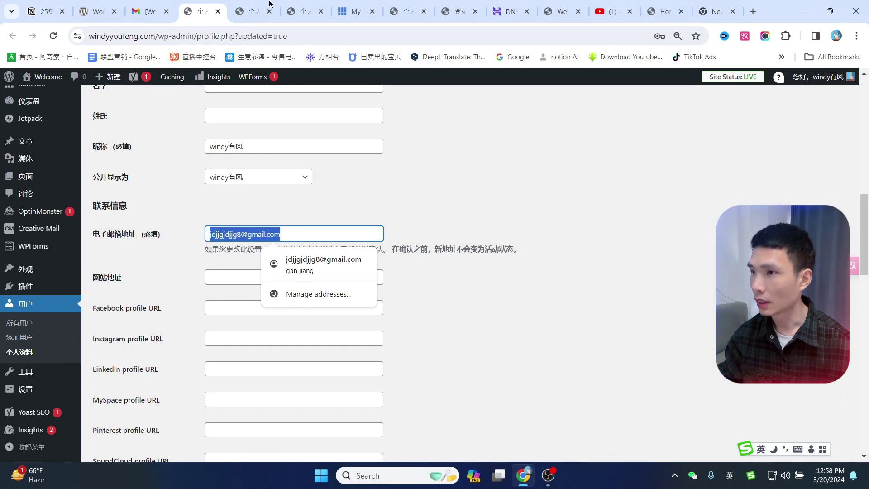
pyautogui.click(408, 6)
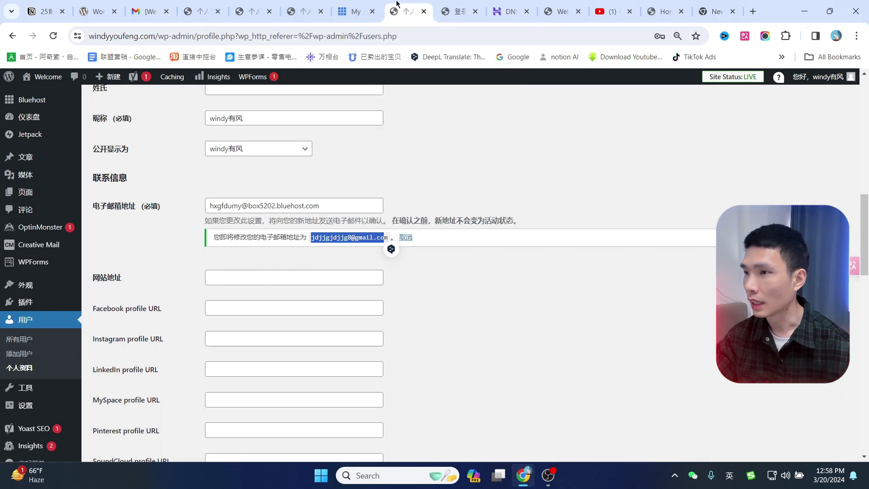
# Log out, then sign back in using the new e-mail address and the account password.
pyautogui.moveTo(810, 79)
pyautogui.click(777, 138)
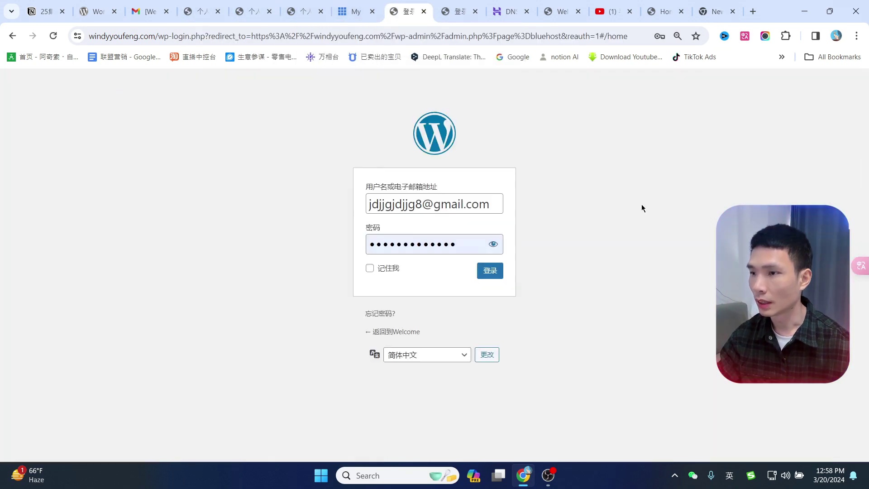
pyautogui.doubleClick(497, 252)
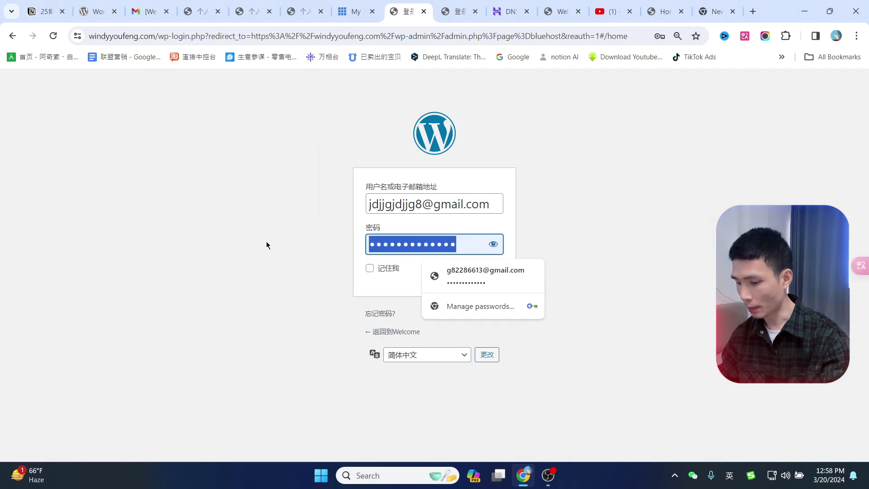
pyautogui.write('abc')
pyautogui.hotkey('ctrl', 'v')
pyautogui.click(490, 271)
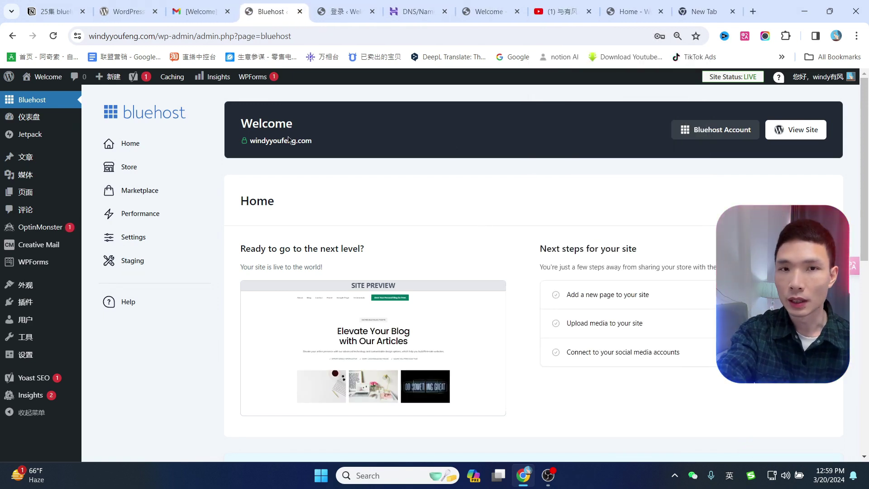
# Open the live site in a new tab, closing the leftover login and DNS tabs.
pyautogui.moveTo(43, 78)
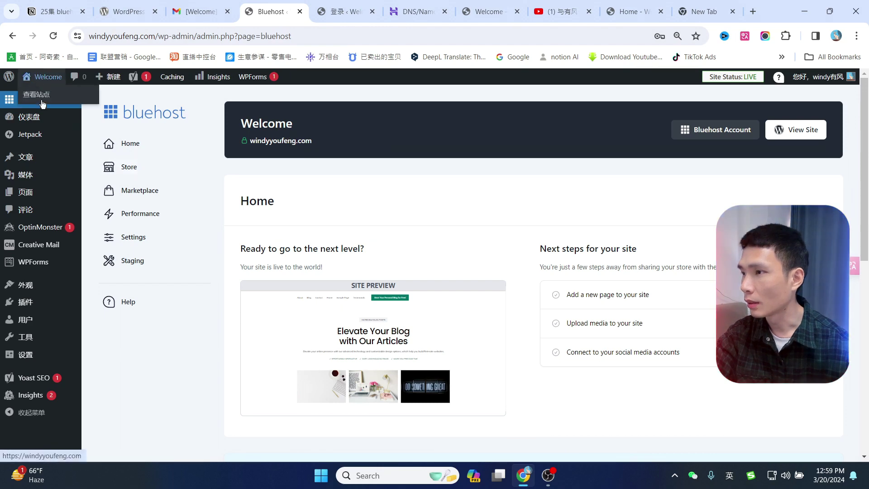
pyautogui.middleClick(40, 97)
pyautogui.click(380, 11)
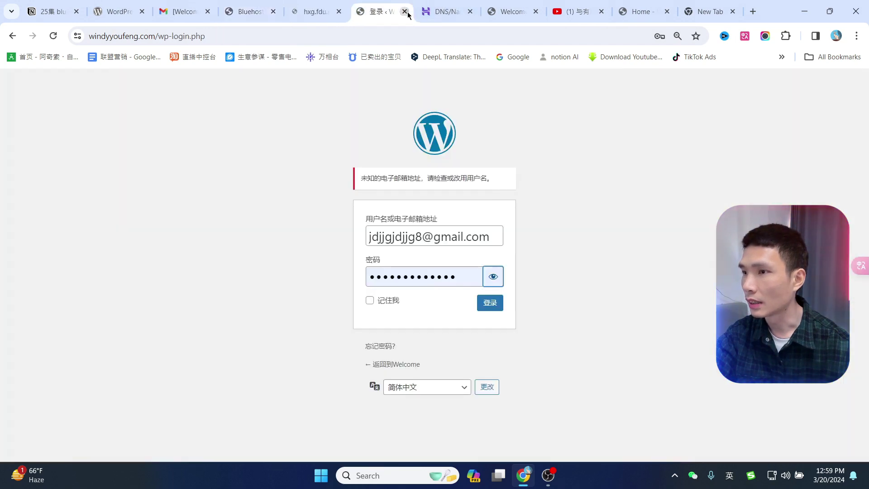
pyautogui.click(404, 13)
pyautogui.click(404, 12)
pyautogui.scroll(-10, 490, 275)
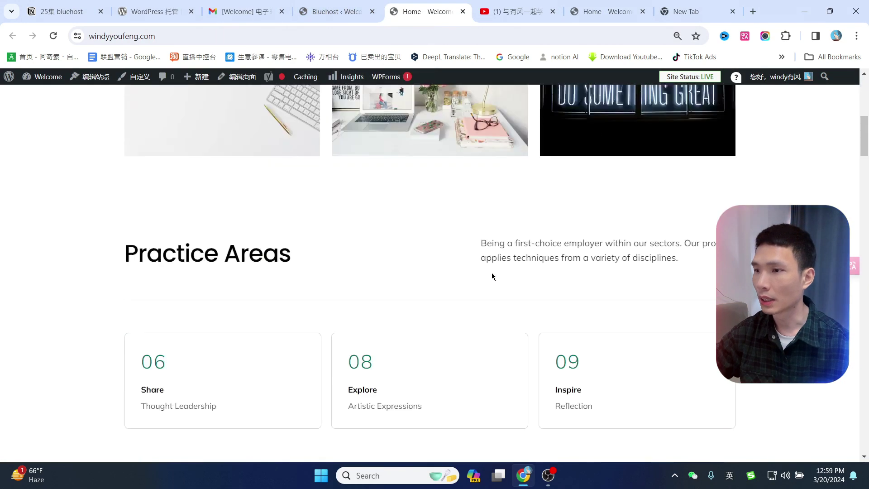
pyautogui.scroll(10, 547, 314)
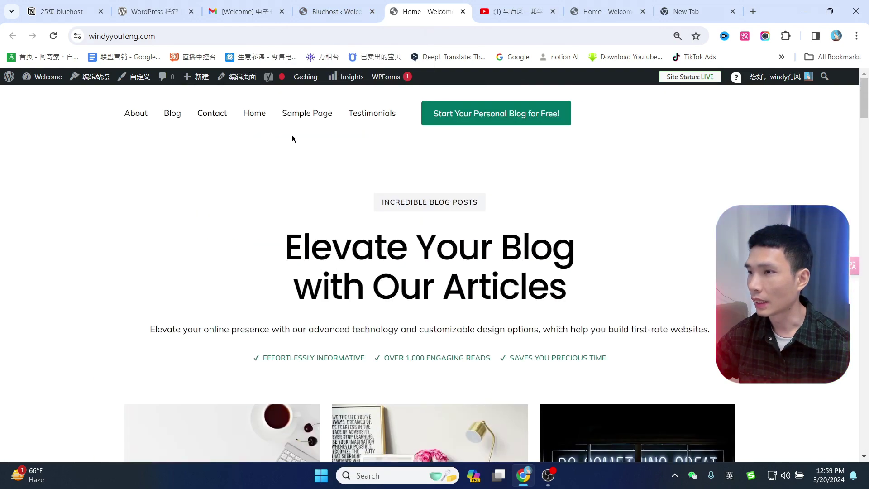
pyautogui.click(262, 115)
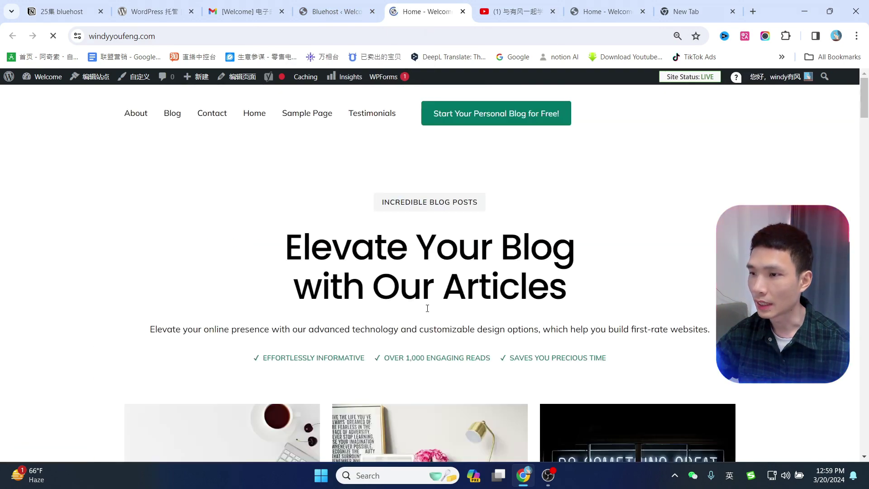
# Browse the footer Blog and Contact pages, then return to the home page.
pyautogui.scroll(-8, 620, 281)
pyautogui.scroll(-15, 709, 331)
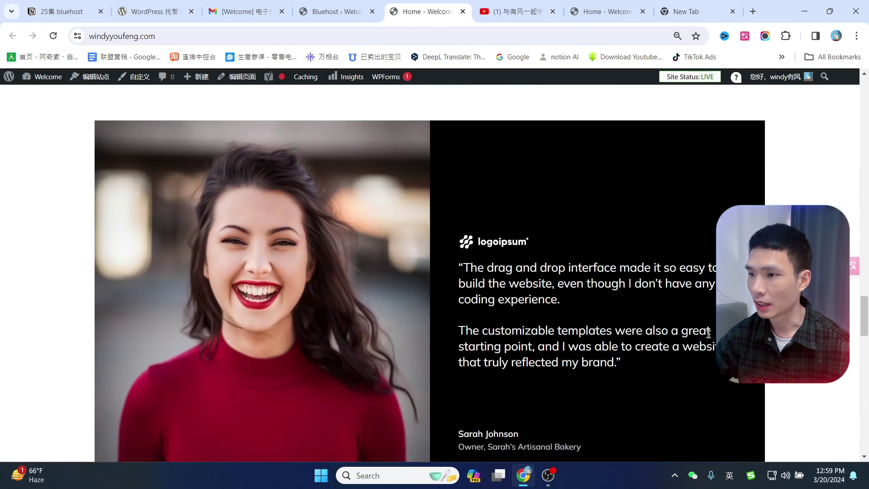
pyautogui.scroll(-1, 616, 342)
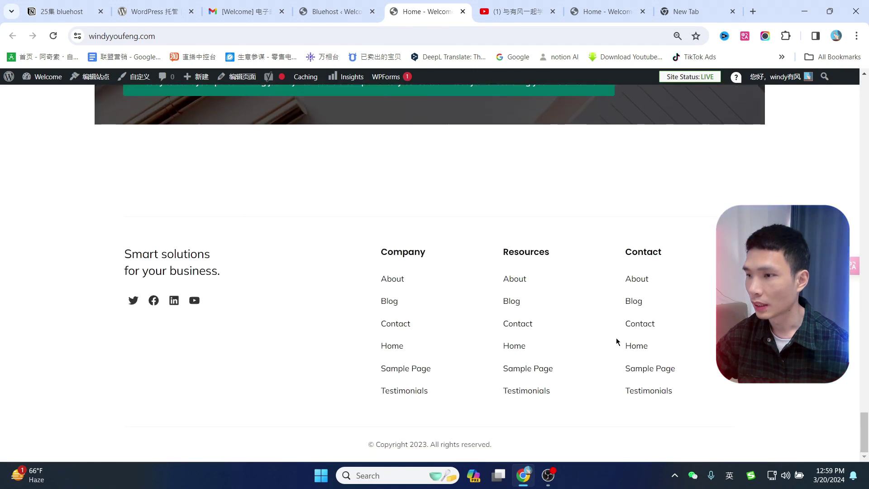
pyautogui.click(392, 307)
pyautogui.scroll(-8, 640, 293)
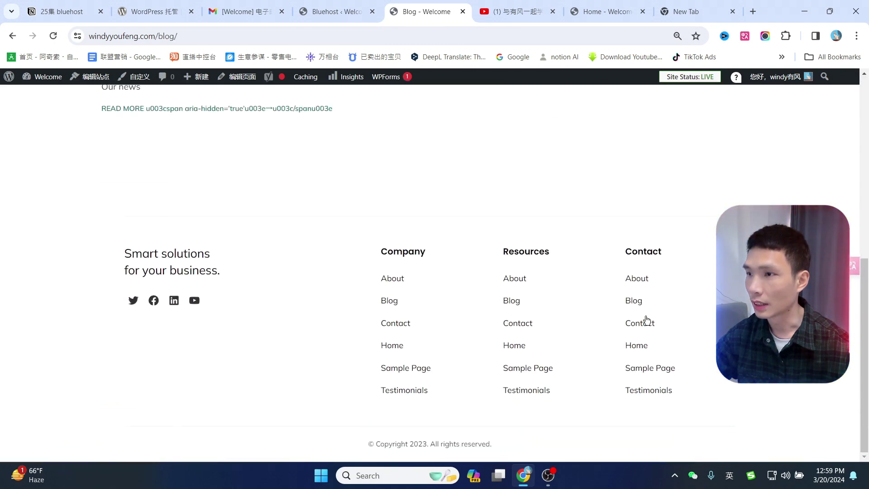
pyautogui.click(635, 327)
pyautogui.scroll(-7, 631, 324)
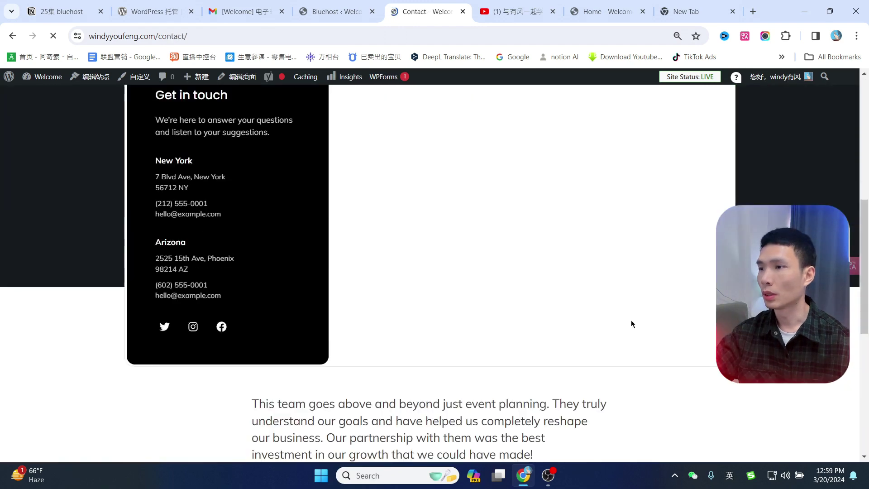
pyautogui.click(379, 6)
pyautogui.click(392, 3)
pyautogui.scroll(8, 368, 126)
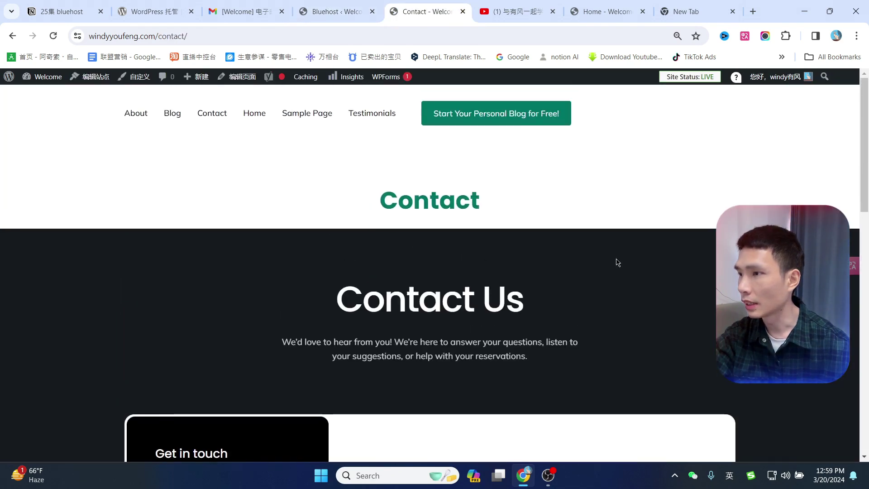
pyautogui.click(159, 36)
pyautogui.click(321, 86)
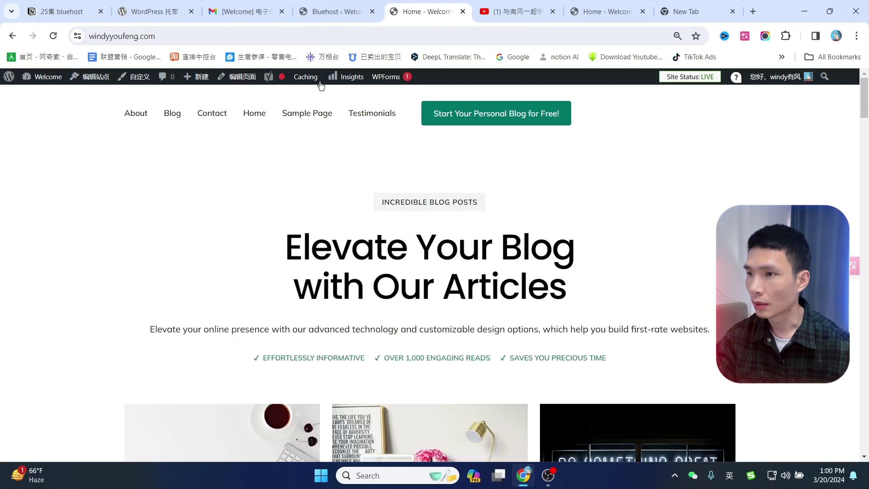
# Look over the installed themes in Appearance > Themes and launch the site editor in a new tab.
pyautogui.click(9, 78)
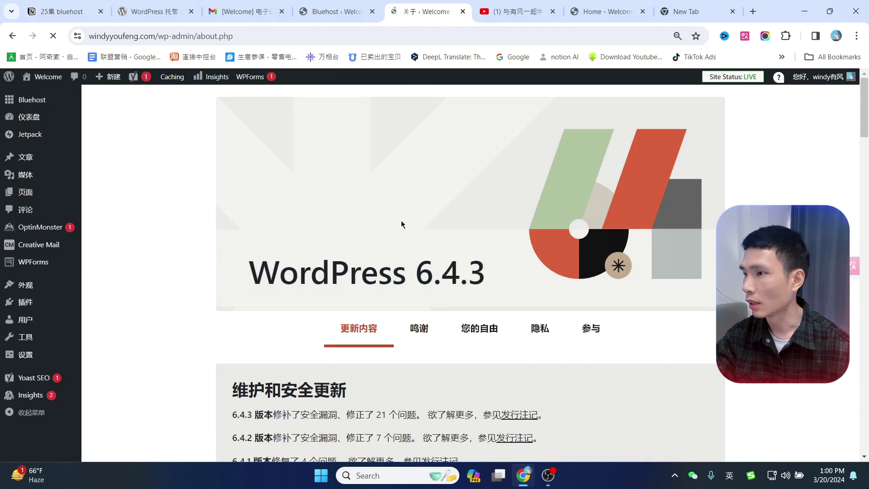
pyautogui.moveTo(32, 161)
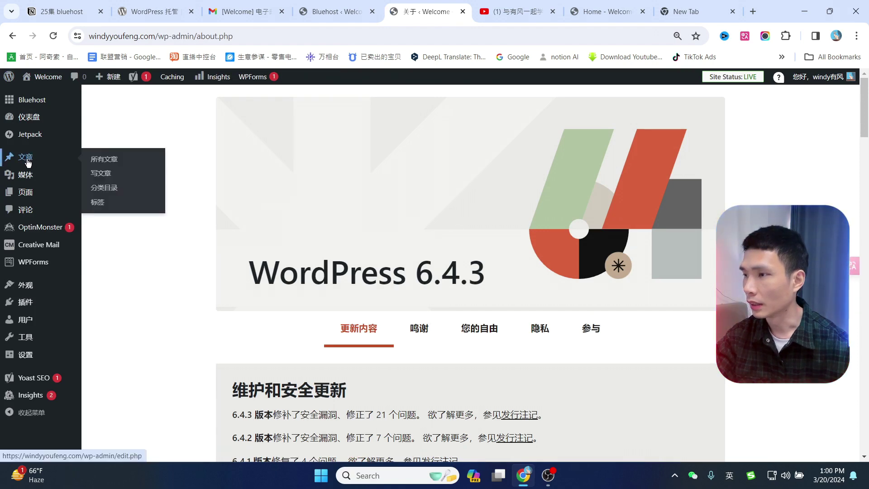
pyautogui.click(26, 290)
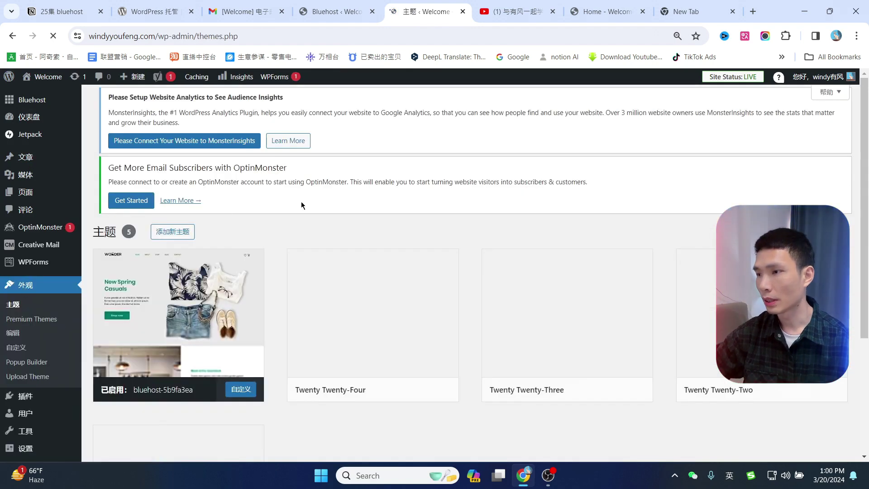
pyautogui.scroll(-1, 432, 224)
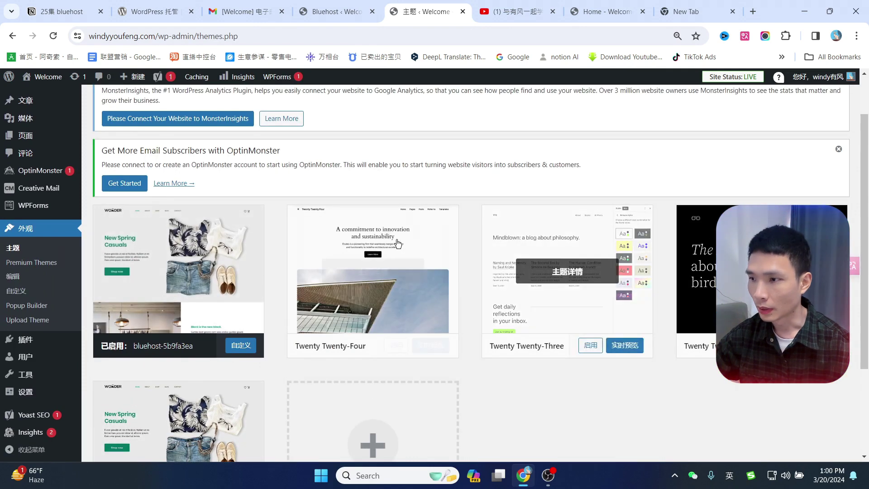
pyautogui.scroll(-2, 670, 344)
pyautogui.scroll(3, 656, 299)
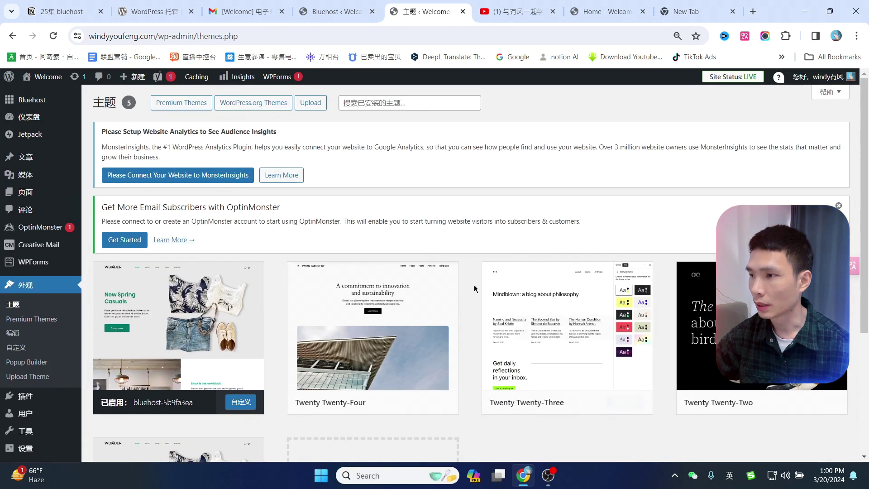
pyautogui.scroll(-1, 506, 250)
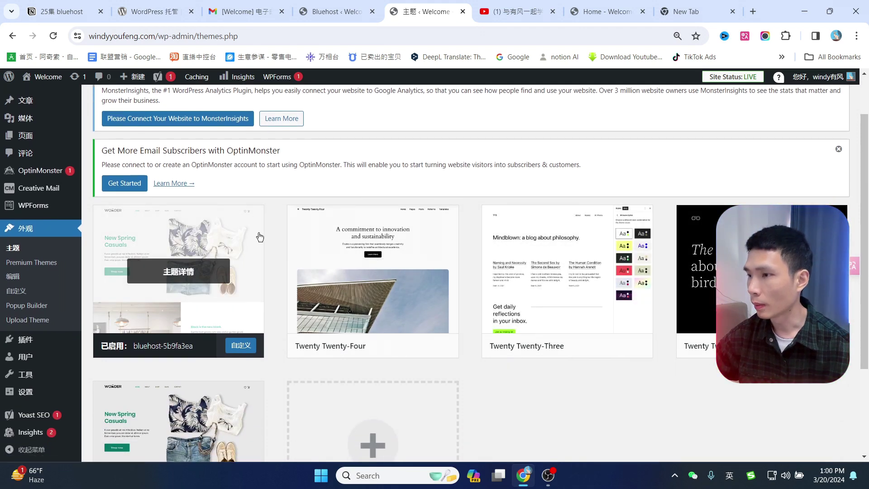
pyautogui.middleClick(14, 281)
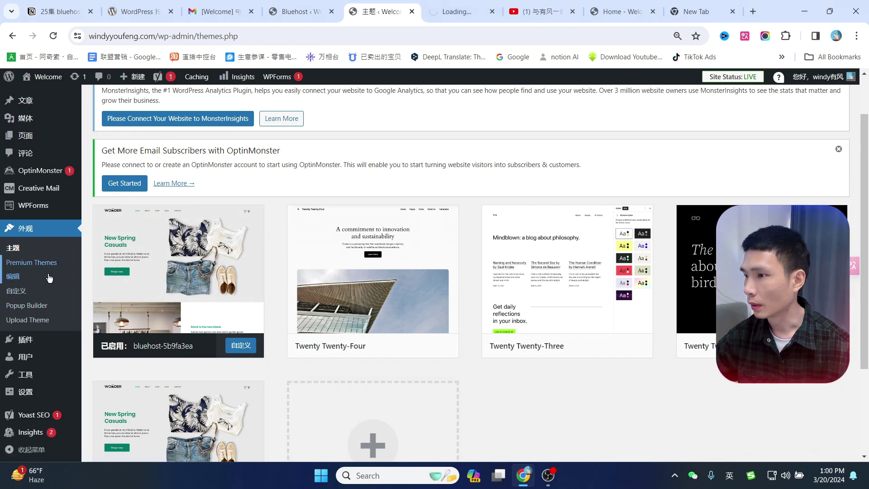
pyautogui.click(455, 11)
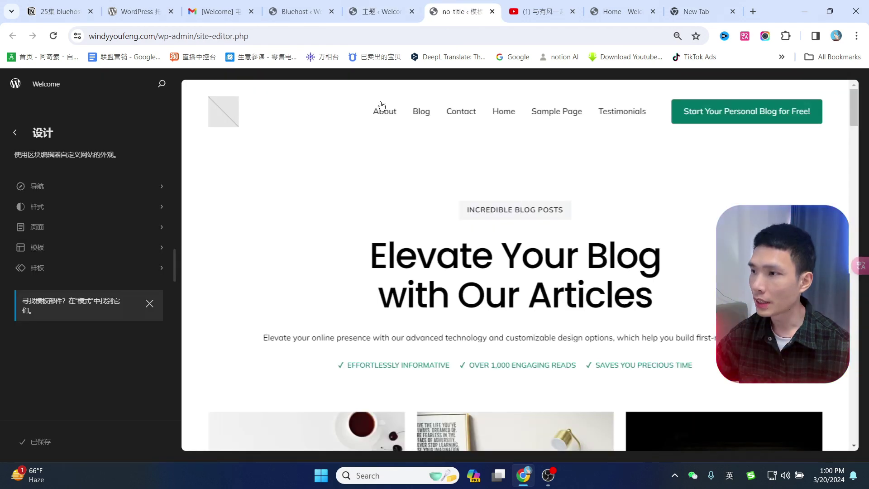
# Dismiss the editor welcome guide and try editing the homepage heading, paragraph and header link.
pyautogui.click(559, 267)
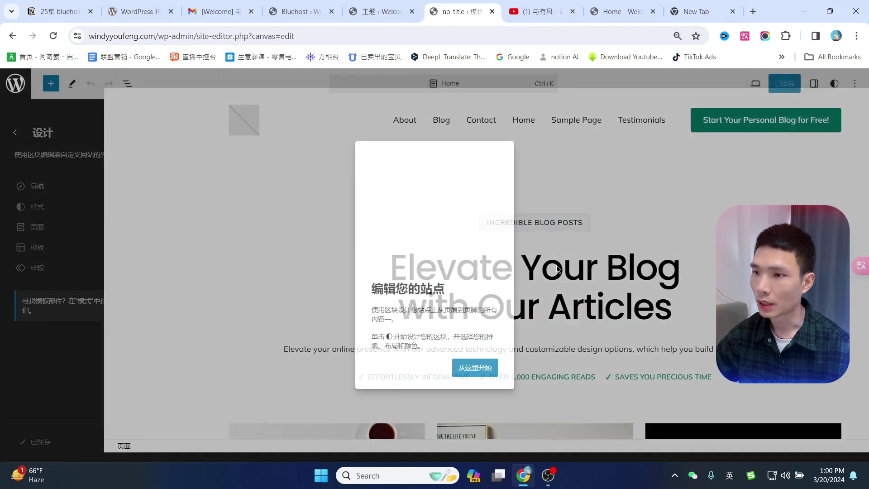
pyautogui.click(475, 367)
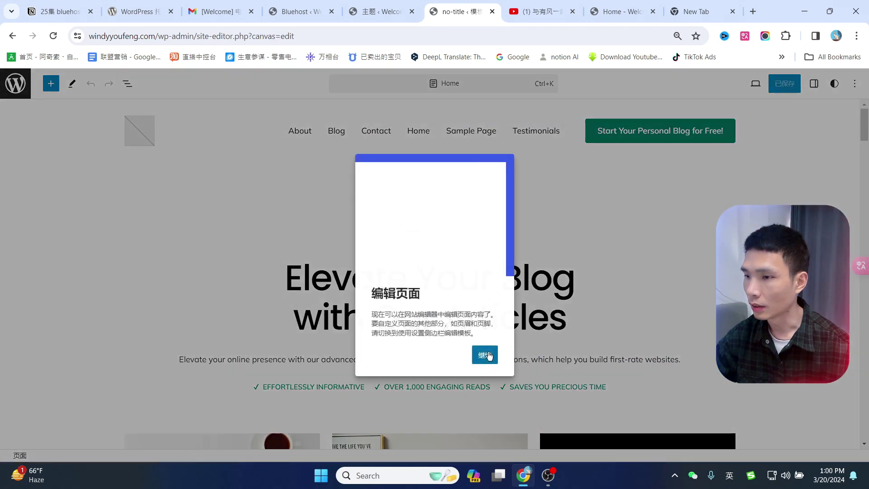
pyautogui.click(484, 355)
pyautogui.moveTo(457, 280); pyautogui.dragTo(299, 282)
pyautogui.scroll(-3, 605, 245)
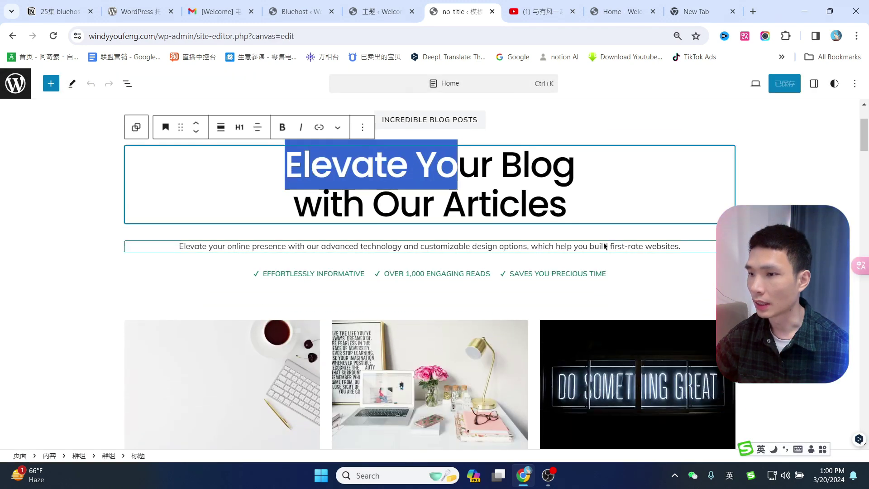
pyautogui.click(605, 245)
pyautogui.scroll(3, 614, 246)
pyautogui.click(475, 131)
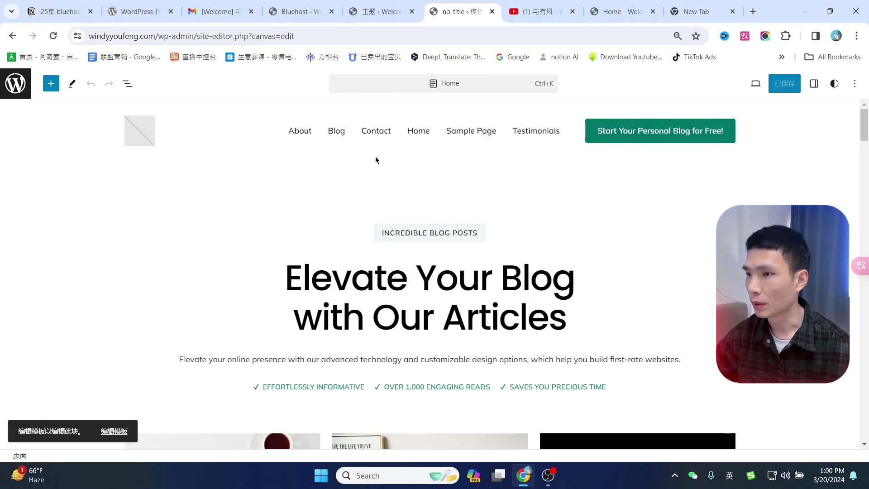
# Detach the header page list into links and rename Sample Page to 'windy'.
pyautogui.click(114, 431)
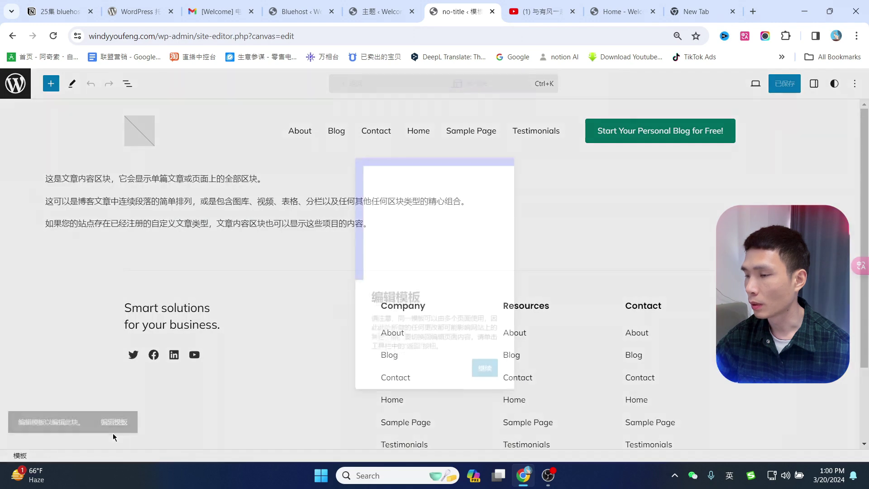
pyautogui.click(457, 131)
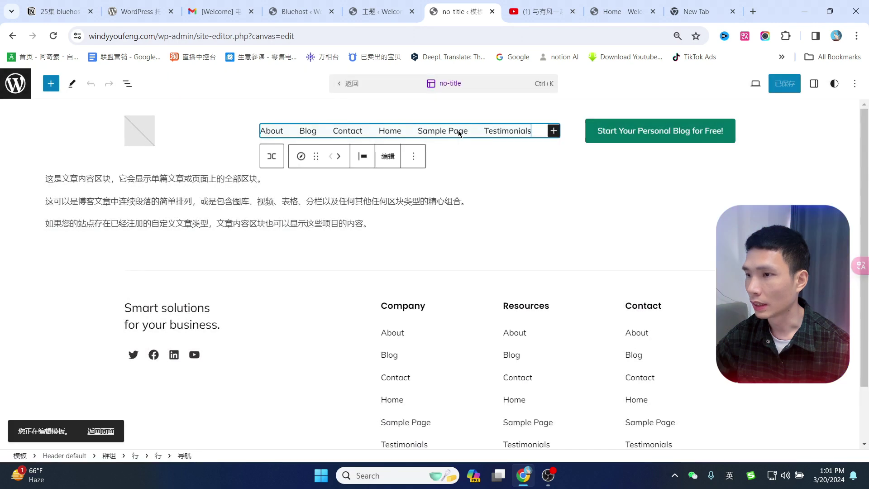
pyautogui.click(391, 156)
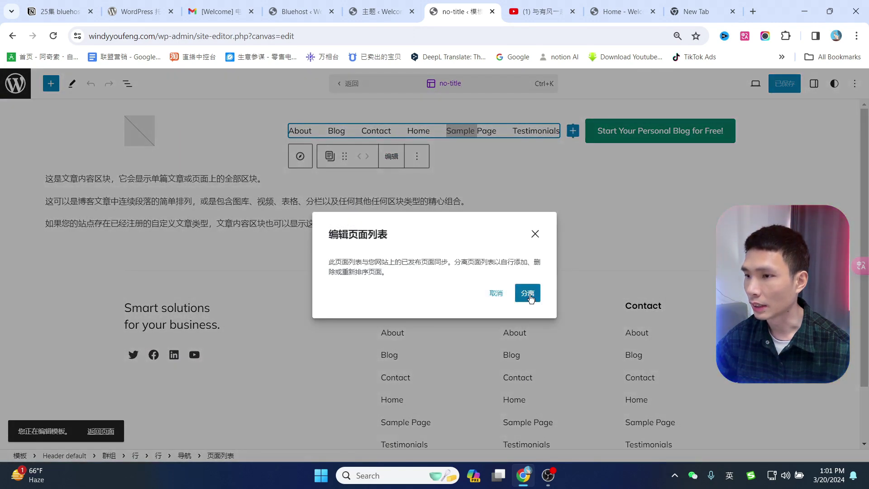
pyautogui.click(527, 293)
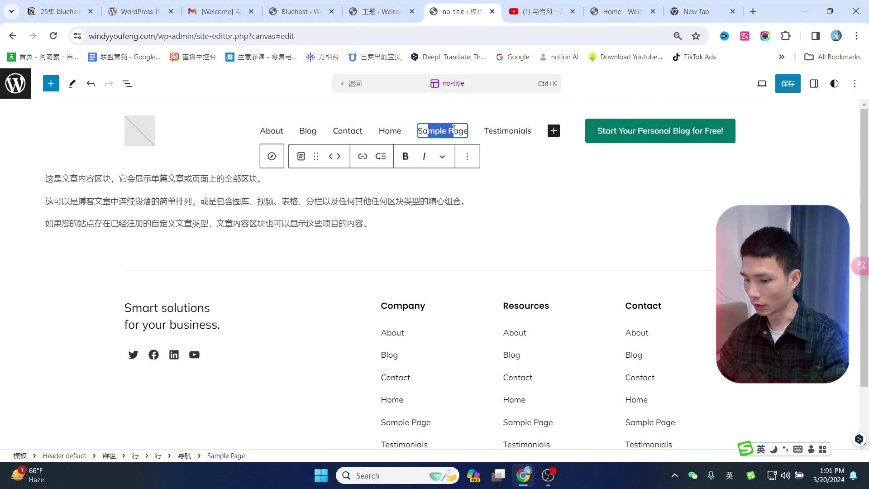
pyautogui.write('windy')
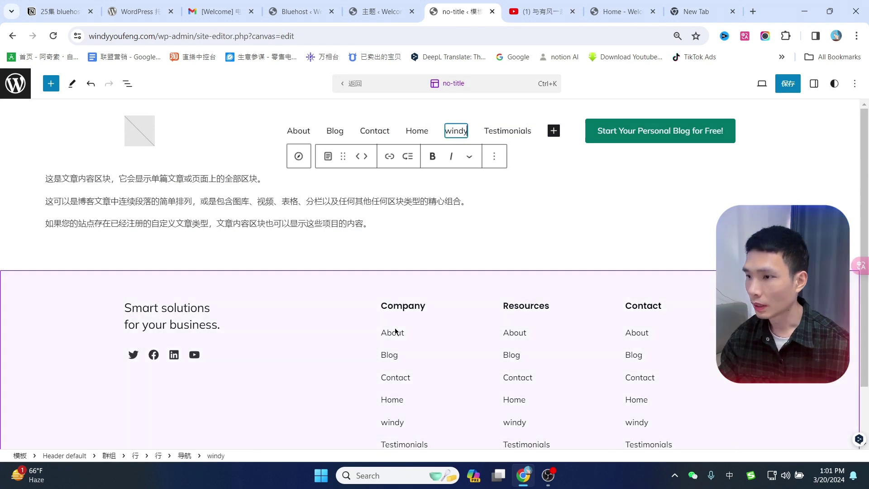
# Open the footer and Navigation menu editors, then return to the Themes tab.
pyautogui.click(392, 335)
pyautogui.click(88, 253)
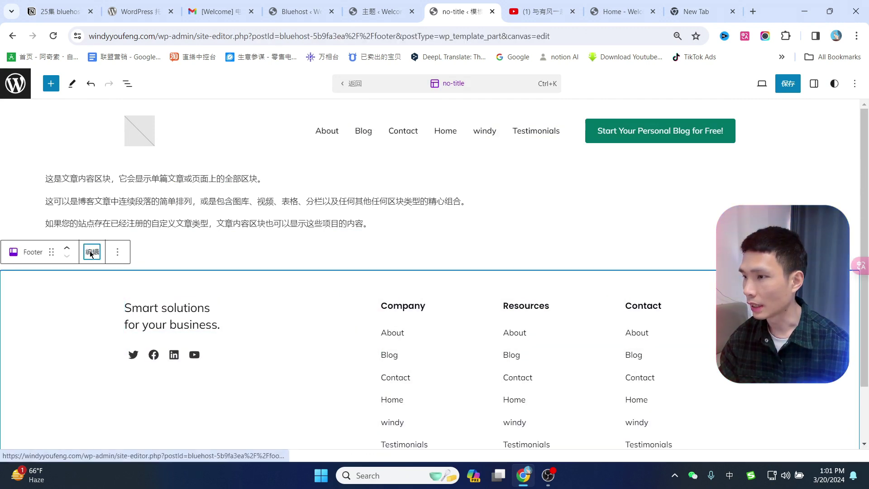
pyautogui.click(417, 193)
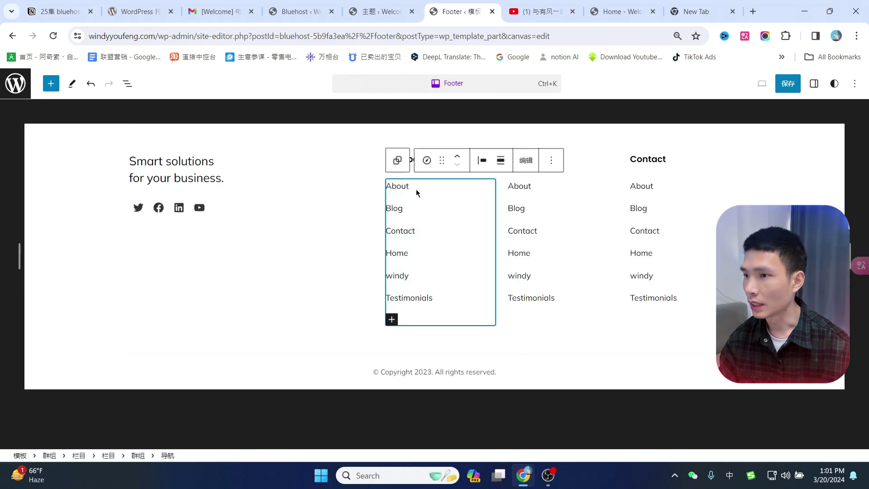
pyautogui.click(526, 164)
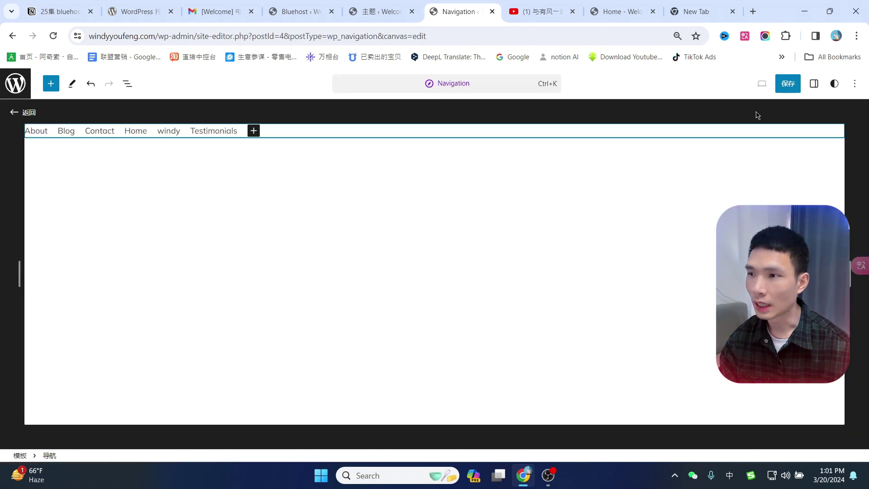
pyautogui.click(382, 9)
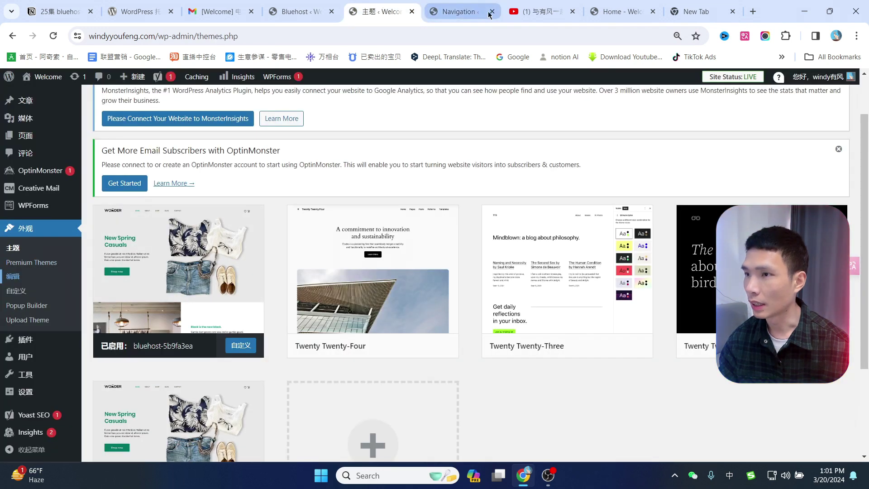
# Close the navigation editor and switch the site to a default theme.
pyautogui.click(492, 11)
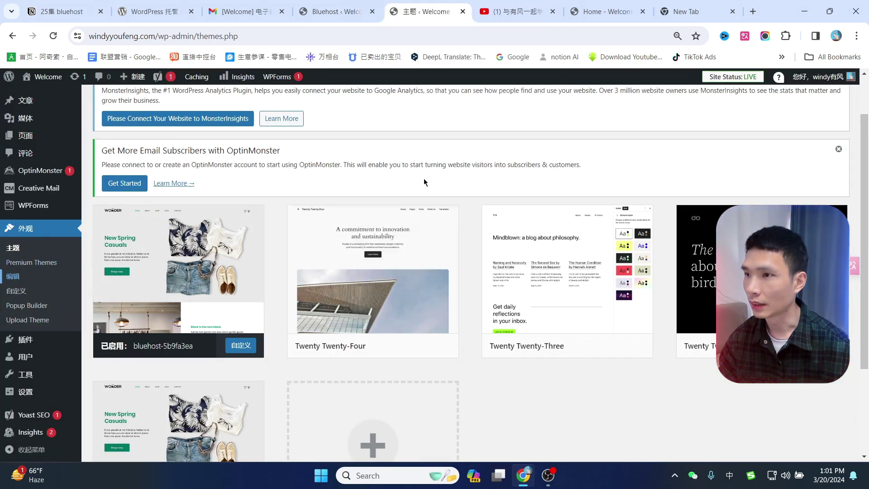
pyautogui.scroll(2, 614, 173)
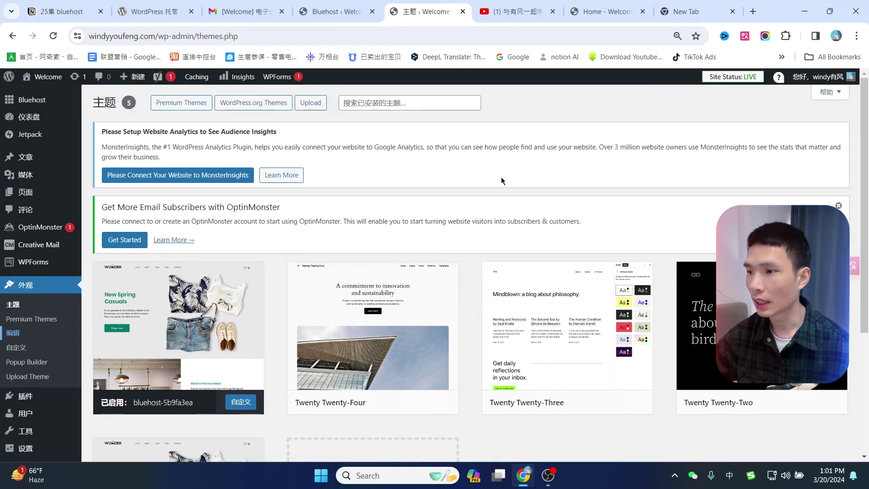
pyautogui.scroll(-2, 501, 177)
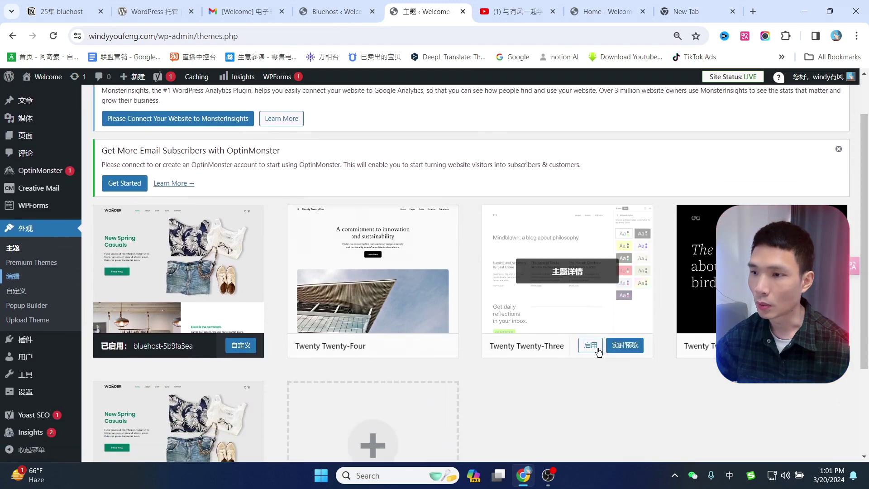
pyautogui.click(598, 350)
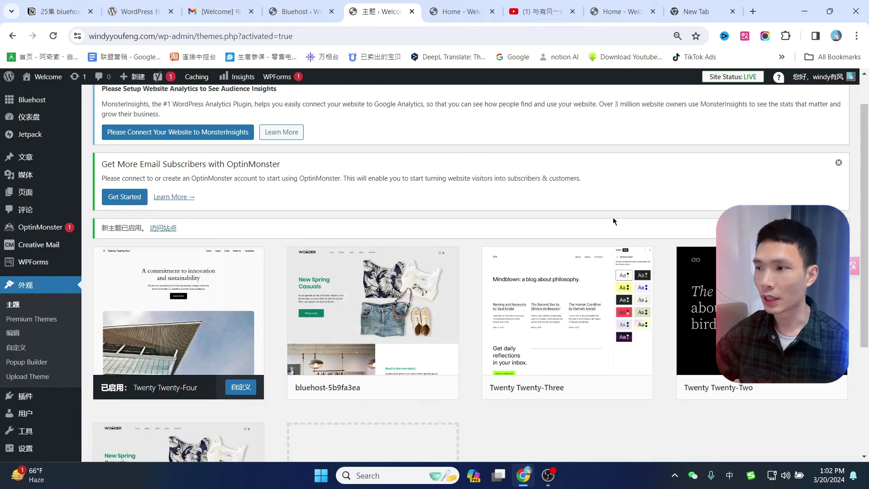
pyautogui.scroll(1, 613, 218)
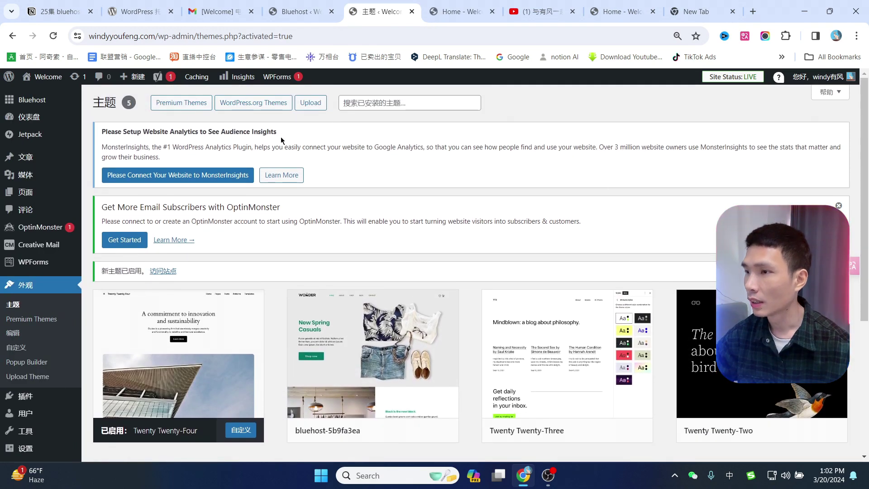
pyautogui.scroll(-5, 360, 178)
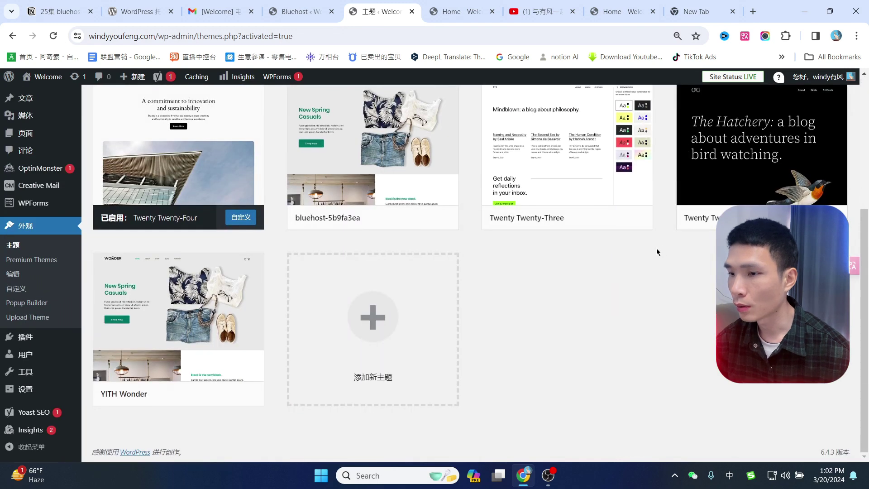
# Open Add New Theme and look at the upload panel and theme search.
pyautogui.click(464, 311)
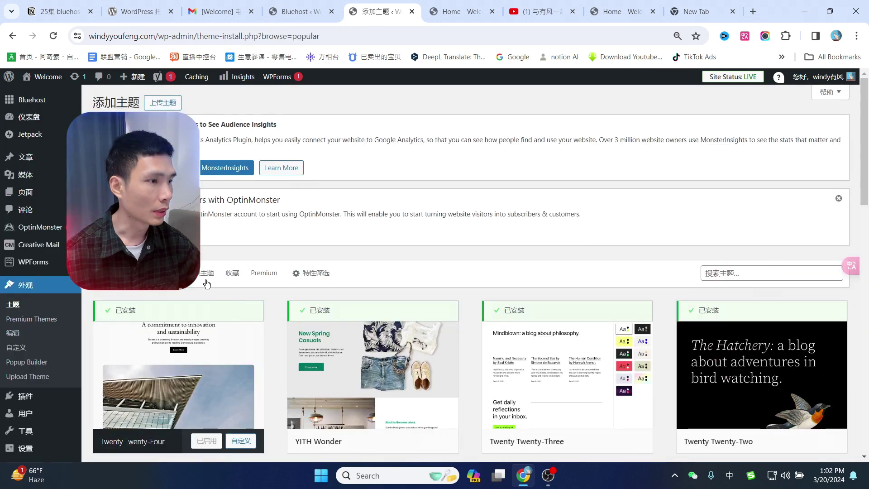
pyautogui.click(162, 102)
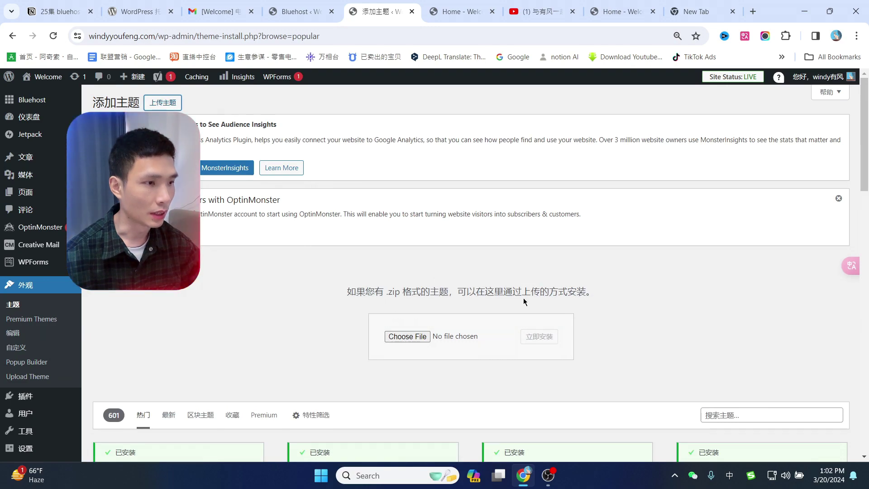
pyautogui.scroll(-6, 734, 324)
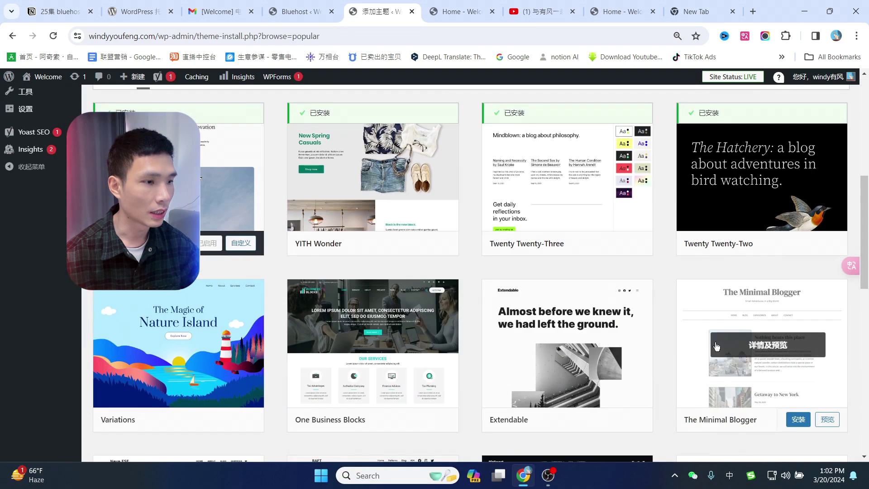
pyautogui.scroll(-7, 716, 349)
pyautogui.scroll(13, 716, 353)
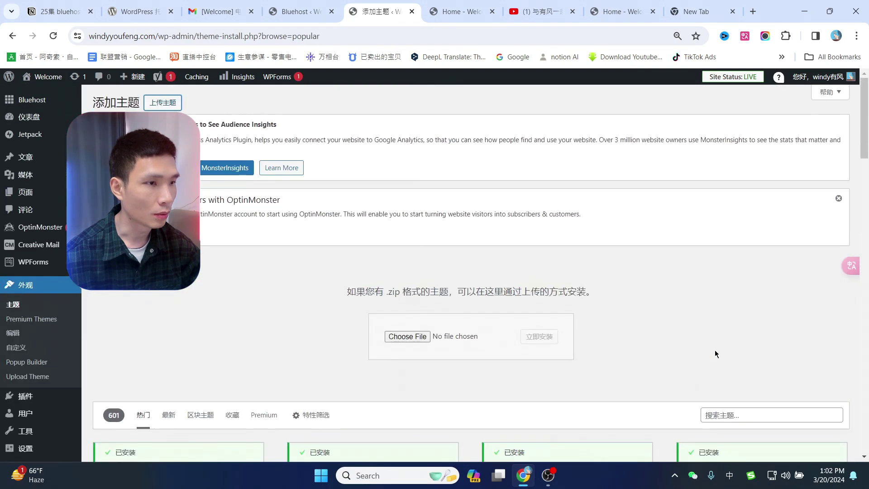
pyautogui.scroll(-3, 715, 354)
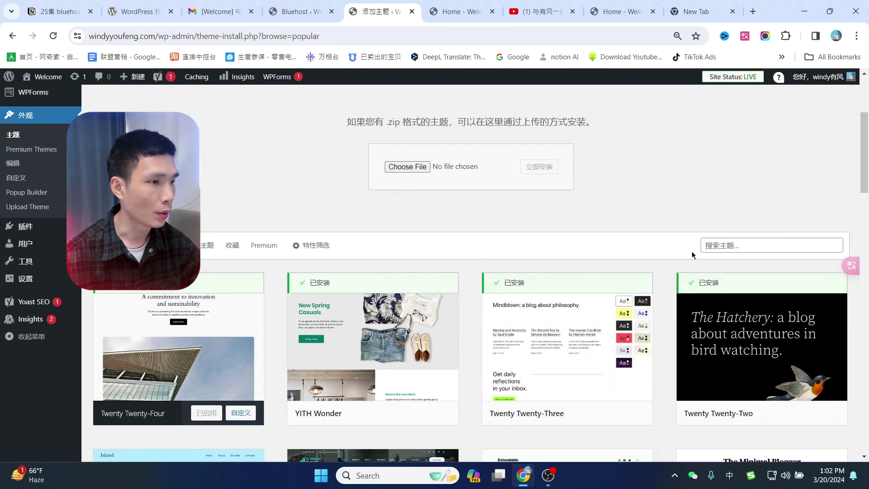
pyautogui.click(760, 243)
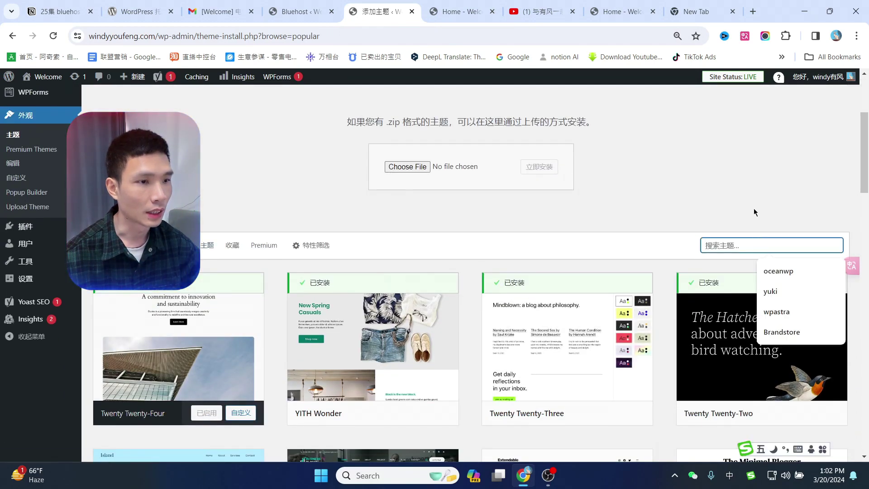
# Browse the Latest and Popular theme lists and install Variations.
pyautogui.click(168, 245)
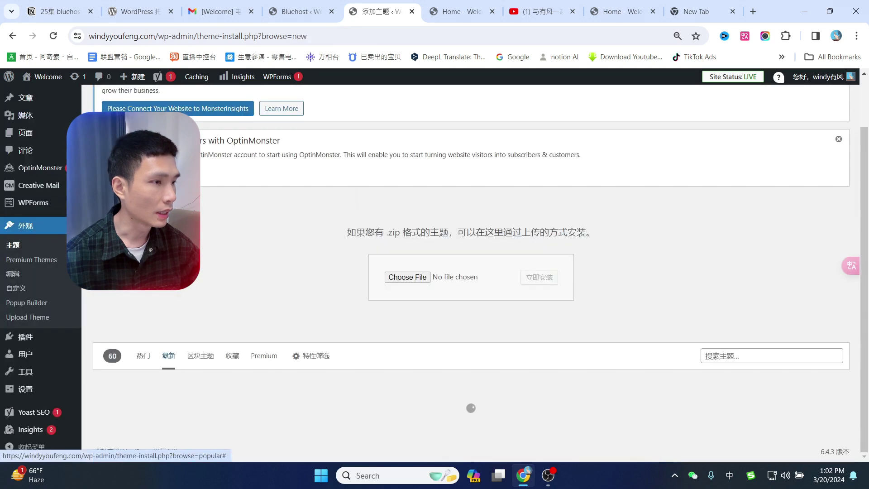
pyautogui.scroll(-7, 446, 298)
pyautogui.scroll(3, 627, 291)
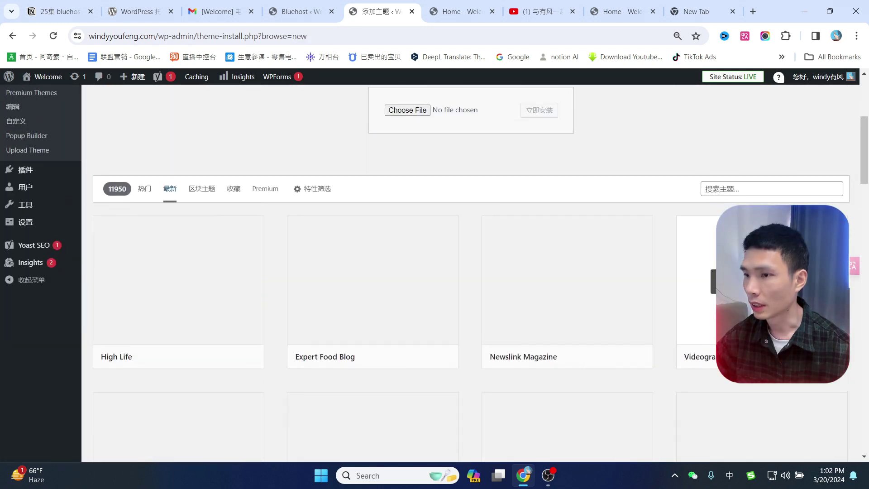
pyautogui.scroll(-6, 504, 281)
pyautogui.scroll(5, 211, 192)
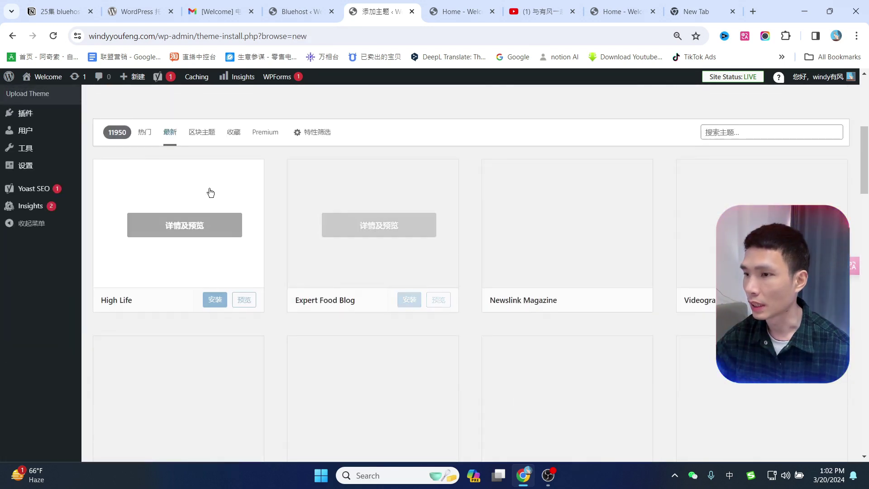
pyautogui.click(142, 137)
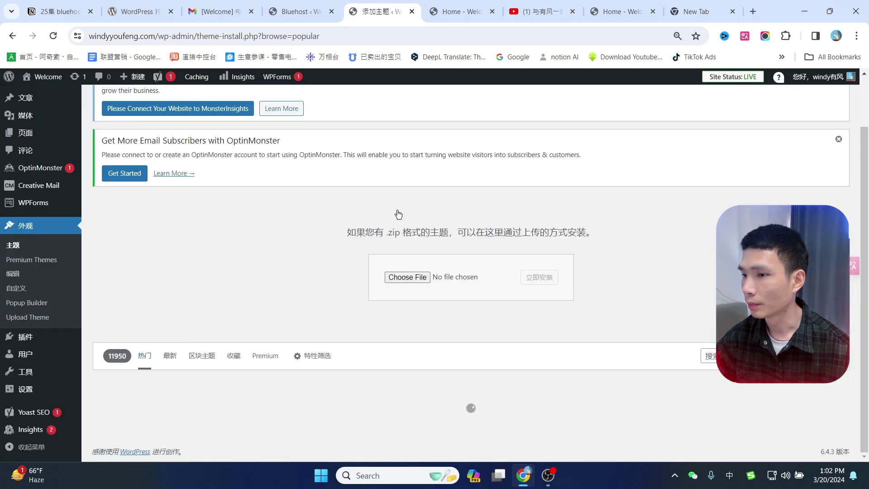
pyautogui.scroll(-10, 330, 299)
pyautogui.moveTo(228, 154)
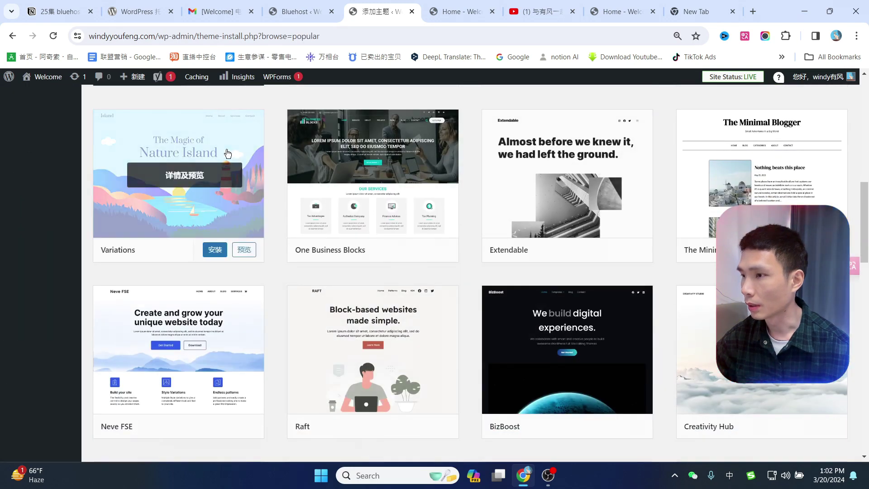
pyautogui.click(225, 253)
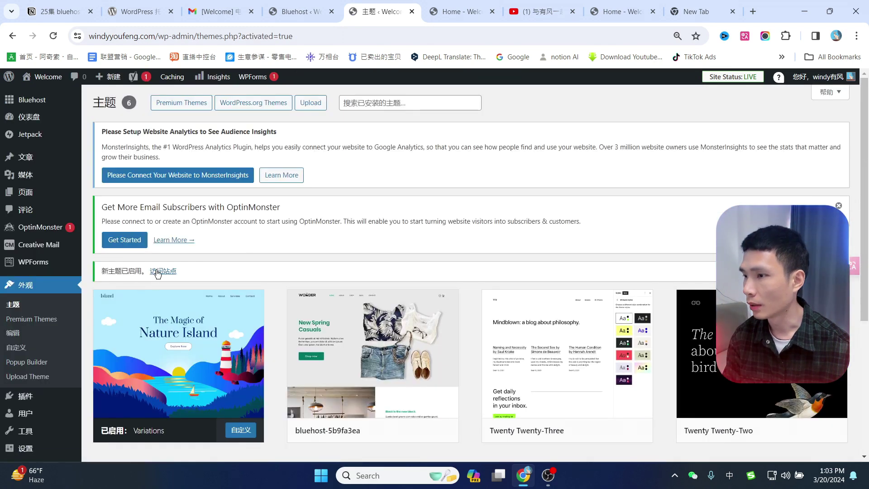
# View the live site with the new Variations theme.
pyautogui.click(157, 272)
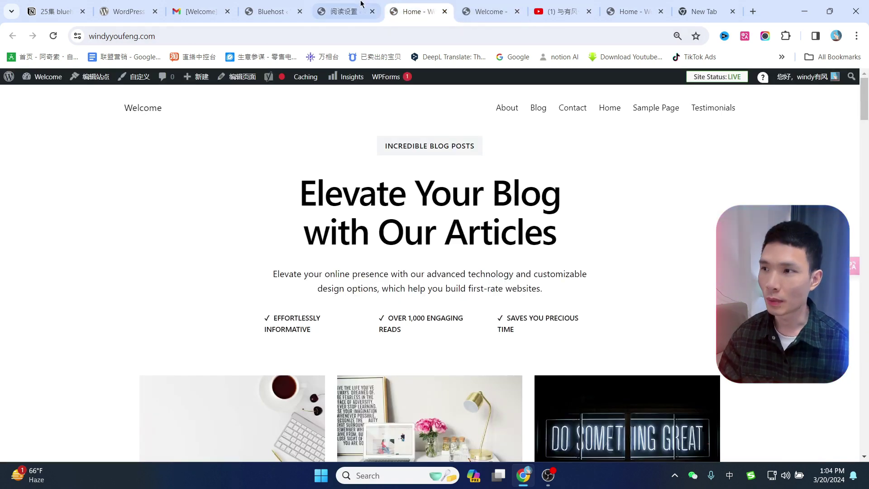
pyautogui.click(361, 5)
pyautogui.click(489, 11)
pyautogui.click(344, 12)
pyautogui.click(412, 11)
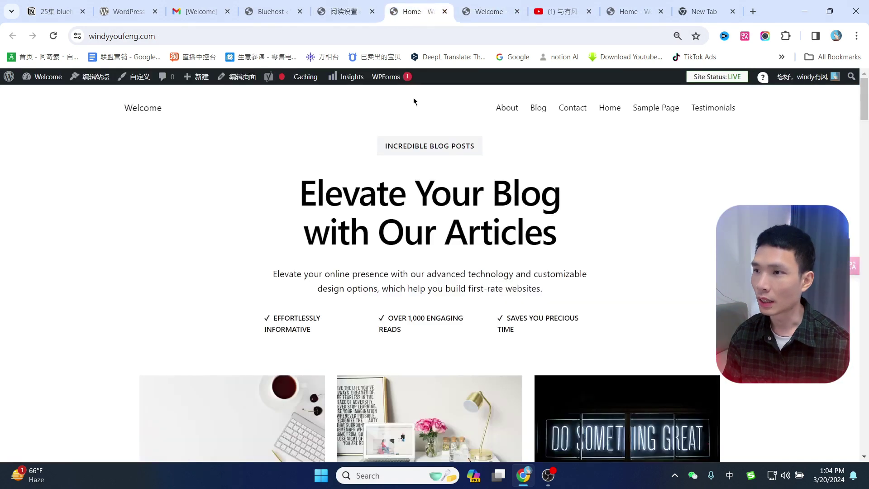
# Set the Reading homepage to show latest posts, check the live site, then close its tab.
pyautogui.click(339, 4)
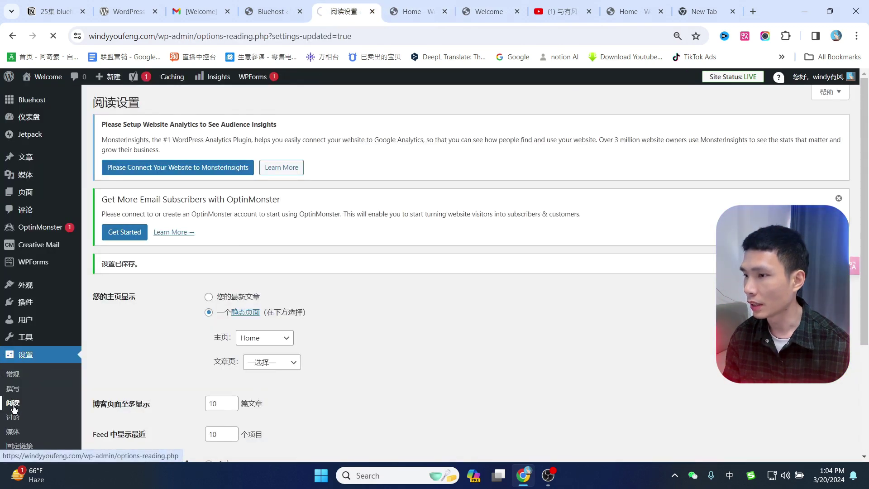
pyautogui.scroll(-3, 374, 265)
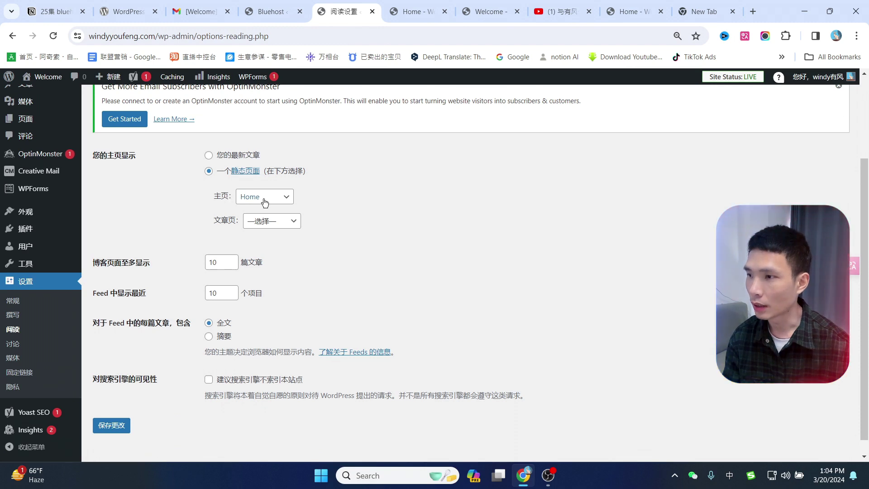
pyautogui.click(209, 157)
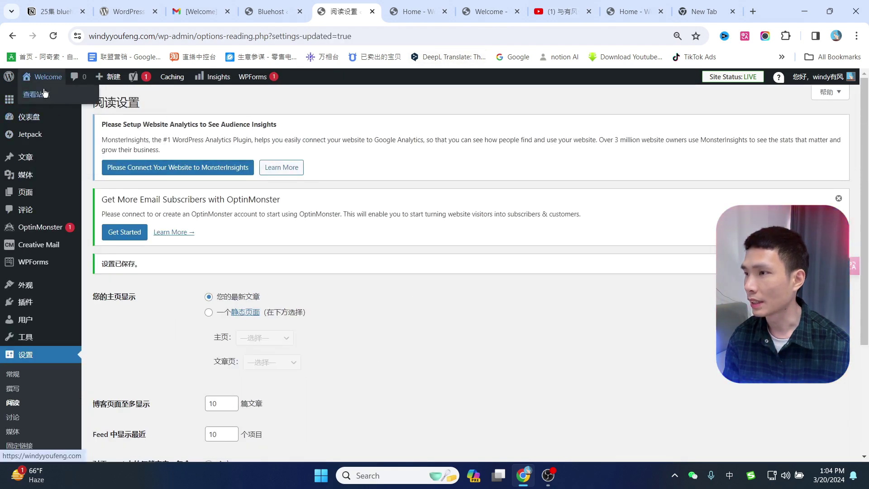
pyautogui.click(44, 93)
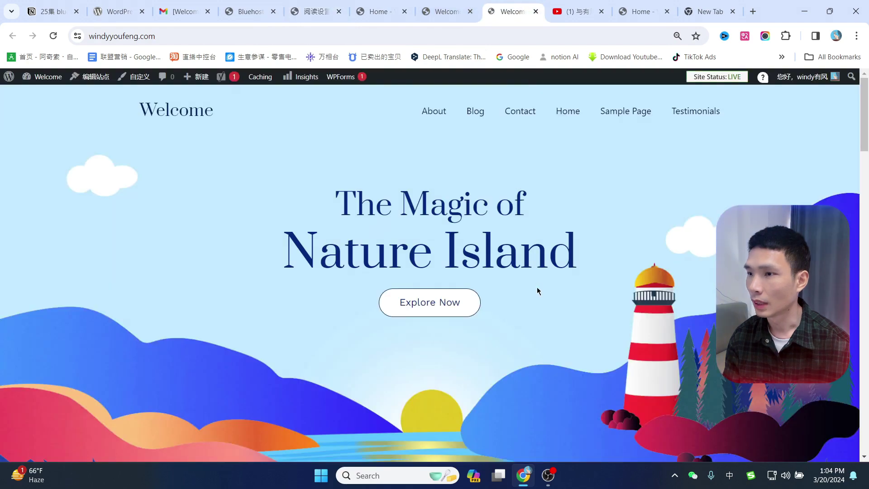
pyautogui.scroll(-20, 537, 291)
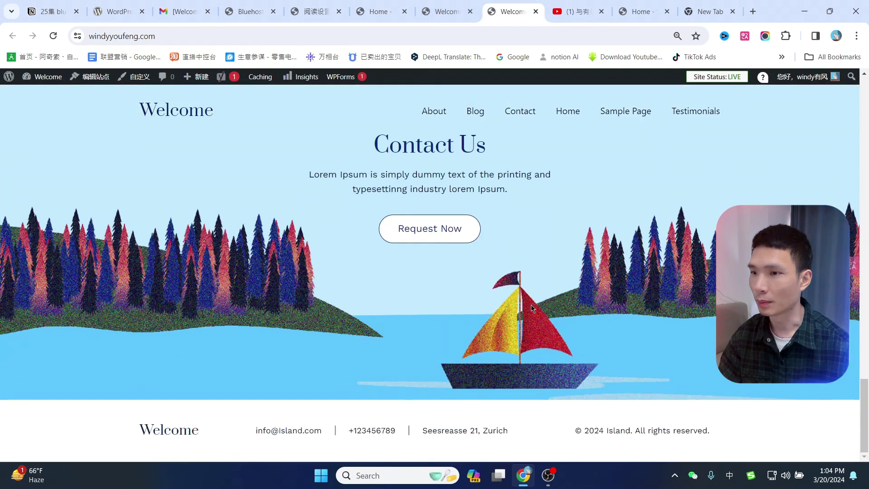
pyautogui.scroll(20, 532, 307)
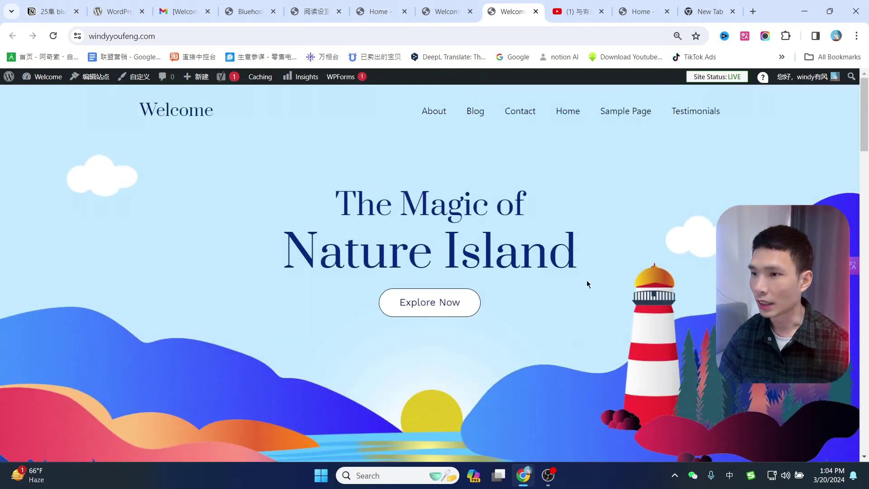
pyautogui.hotkey('ctrl', 'w')
pyautogui.scroll(-4, 464, 239)
# Delete the Twenty Twenty-Three theme from its details panel.
pyautogui.scroll(2, 521, 263)
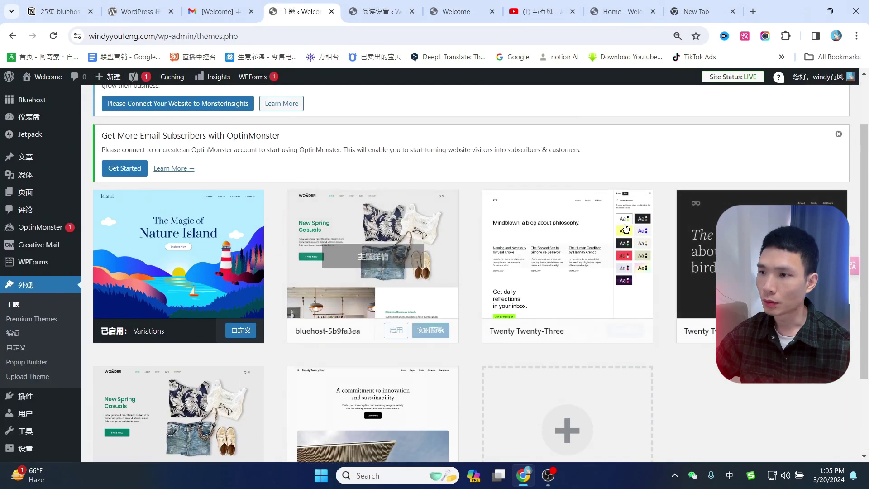
pyautogui.scroll(-3, 290, 226)
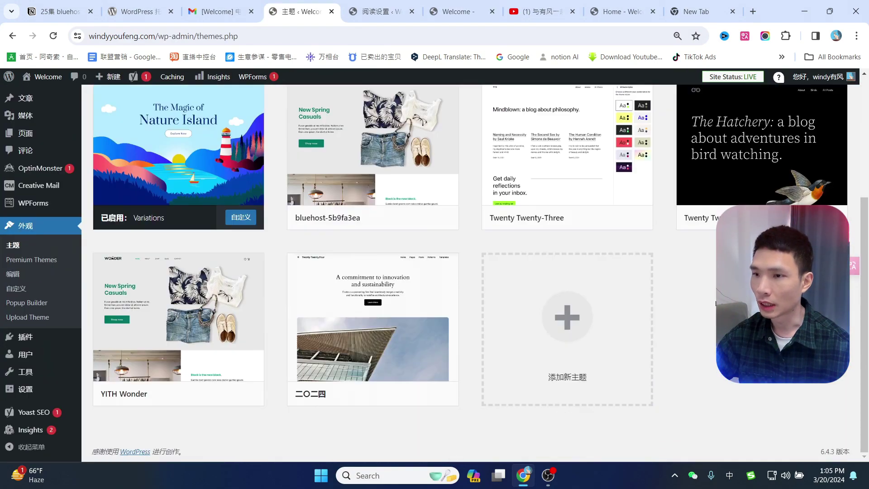
pyautogui.scroll(2, 283, 221)
pyautogui.scroll(2, 284, 221)
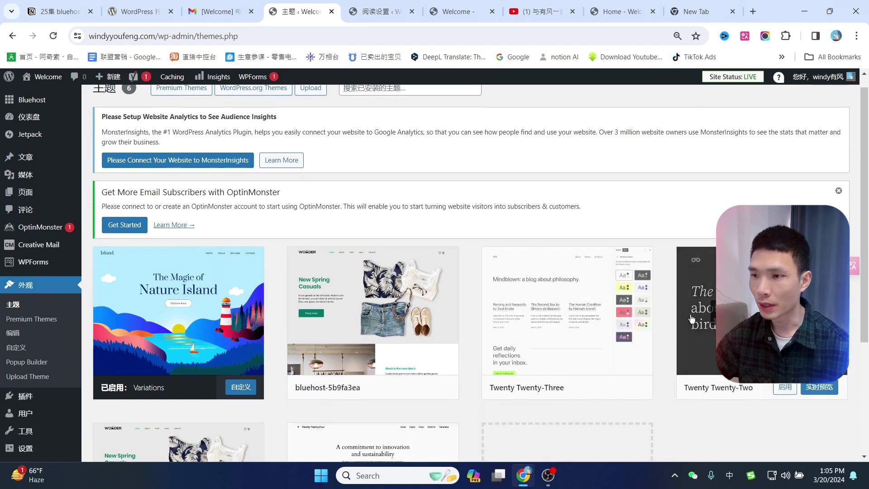
pyautogui.scroll(-1, 663, 302)
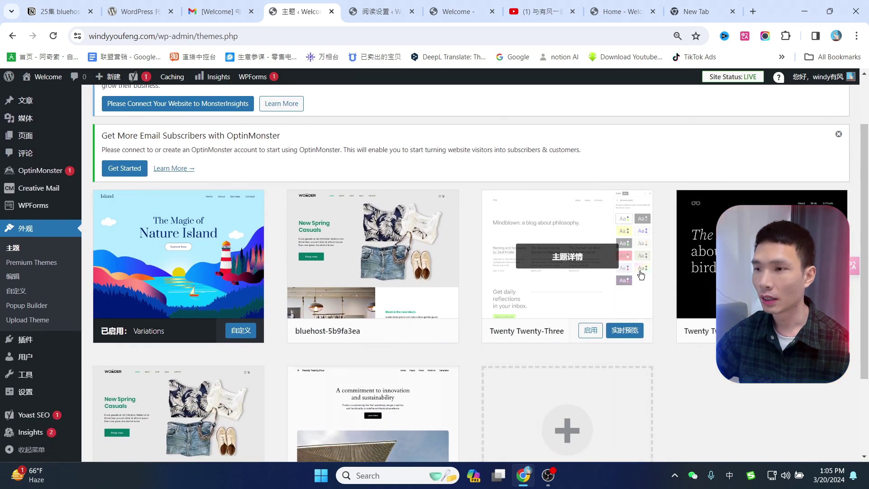
pyautogui.click(584, 234)
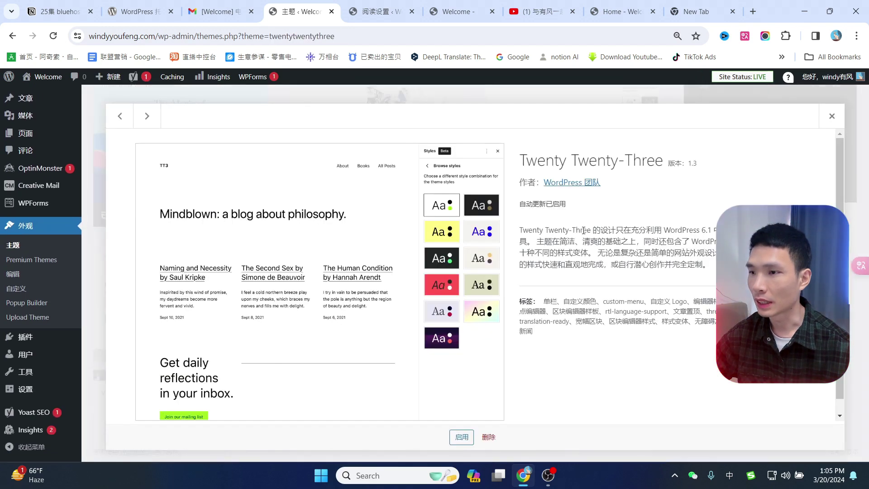
pyautogui.scroll(-1, 518, 395)
pyautogui.click(488, 436)
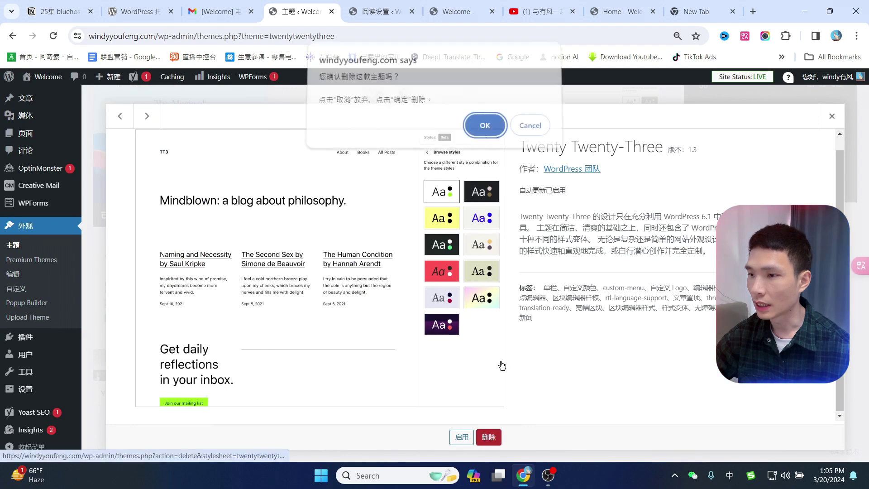
pyautogui.click(485, 126)
# Delete the bluehost-5b9fa3ea and Twenty Twenty-Two themes.
pyautogui.click(444, 174)
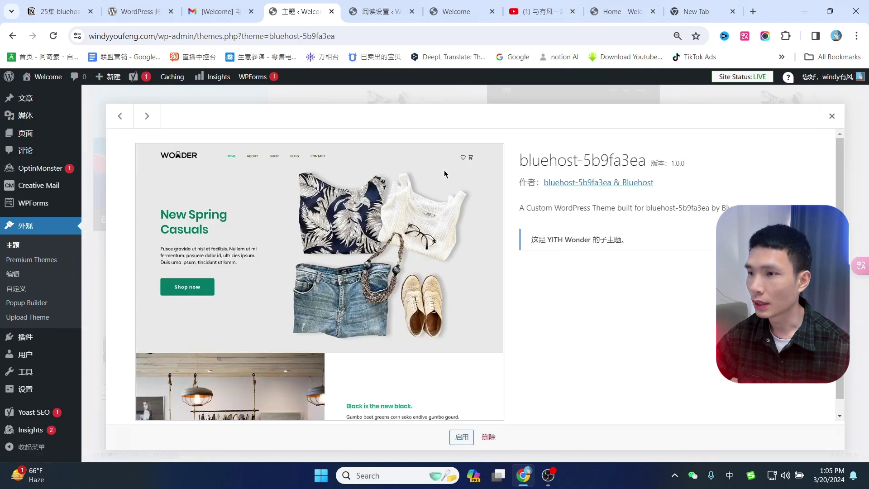
pyautogui.click(487, 433)
pyautogui.click(484, 125)
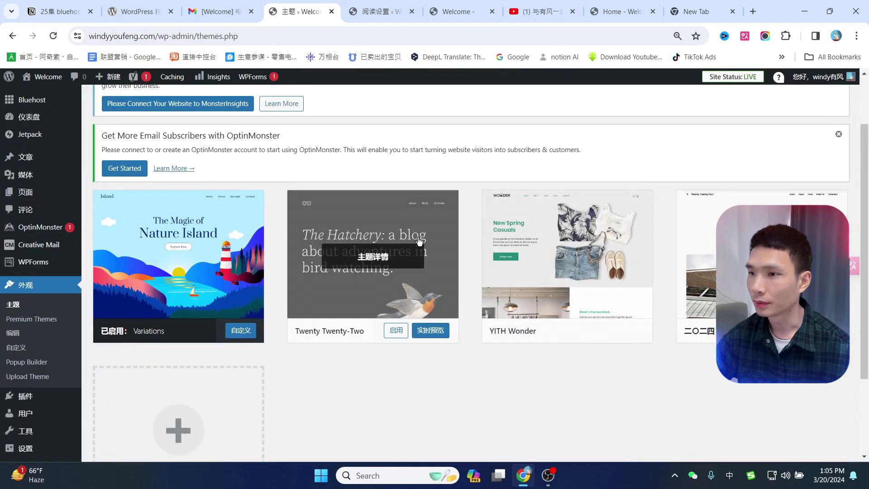
pyautogui.click(419, 241)
pyautogui.click(489, 437)
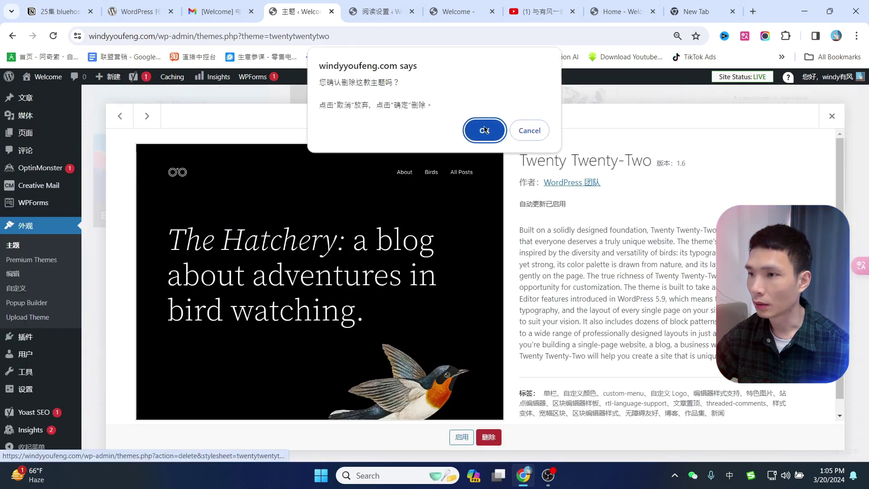
pyautogui.click(485, 126)
# Glance at the live site, then return to the Themes admin page.
pyautogui.hotkey('ctrl', 'Tab')
pyautogui.hotkey('ctrl', 'Tab')
pyautogui.scroll(10, 505, 322)
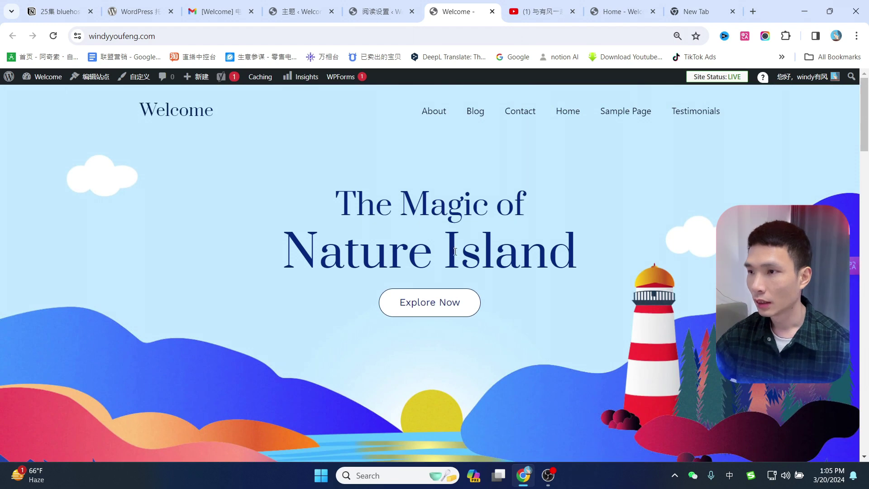
pyautogui.click(301, 11)
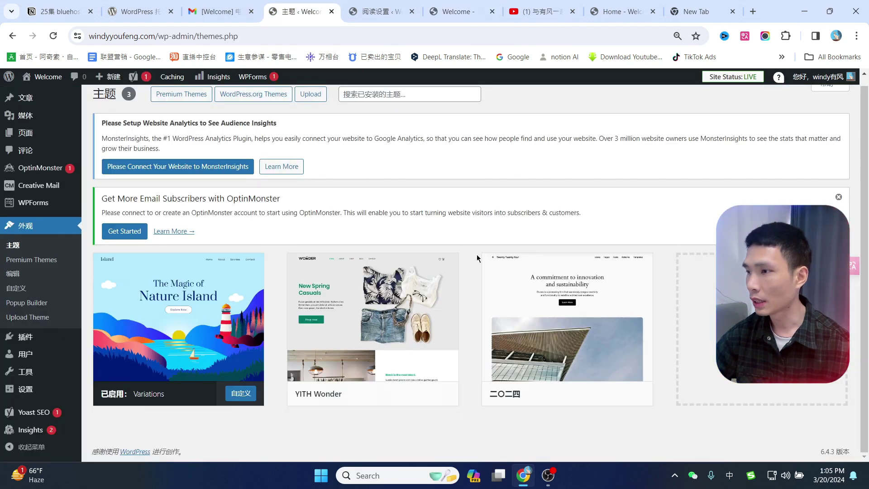
pyautogui.moveTo(25, 340)
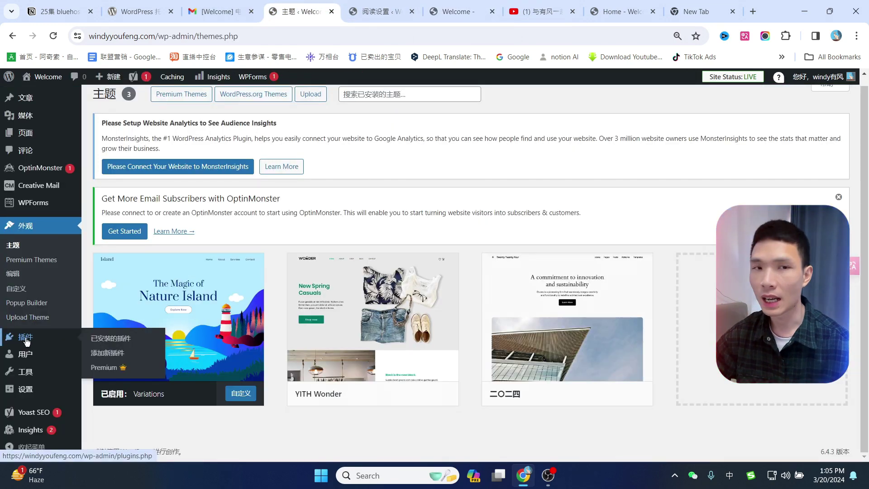
# Open Plugins and dismiss the Creative Mail banner and OptinMonster notice.
pyautogui.click(26, 341)
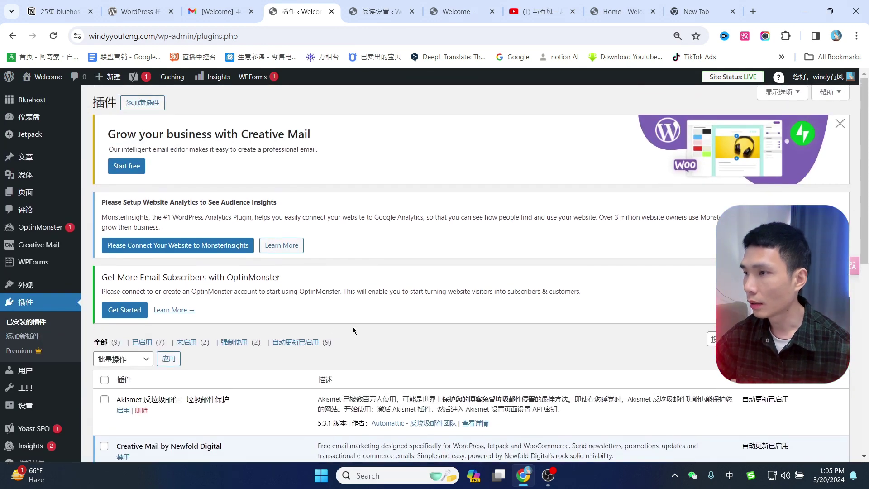
pyautogui.scroll(-5, 352, 326)
pyautogui.scroll(5, 237, 308)
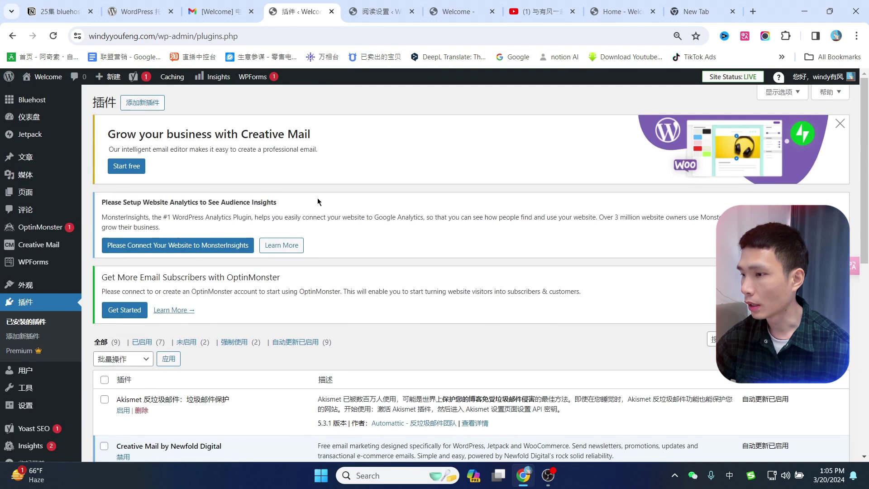
pyautogui.click(841, 125)
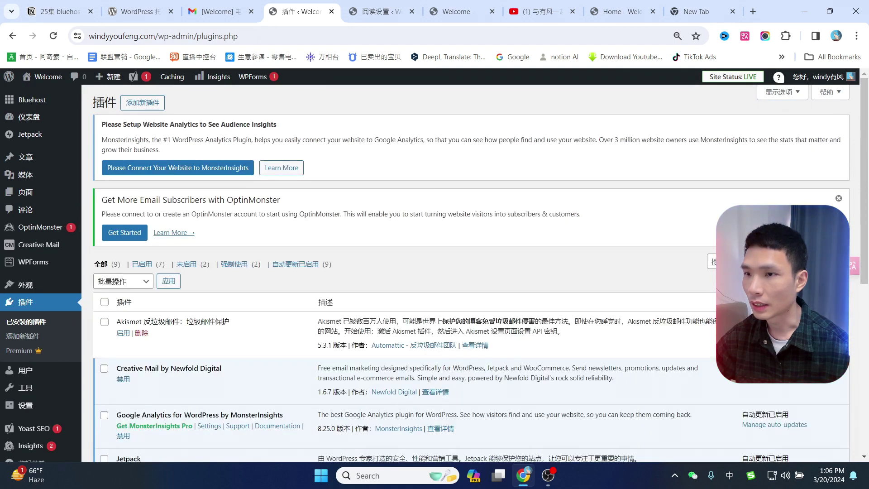
pyautogui.click(839, 199)
# Review the plugin list and start deactivating Creative Mail.
pyautogui.scroll(-3, 301, 195)
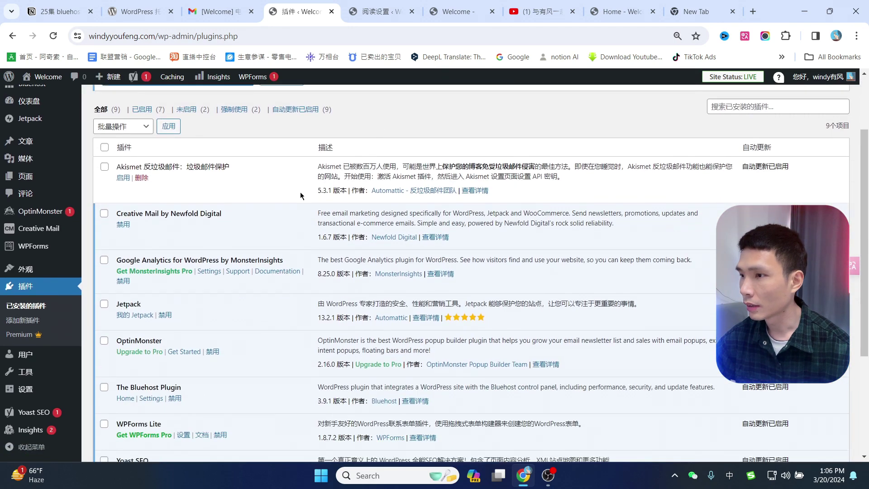
pyautogui.scroll(-1, 301, 195)
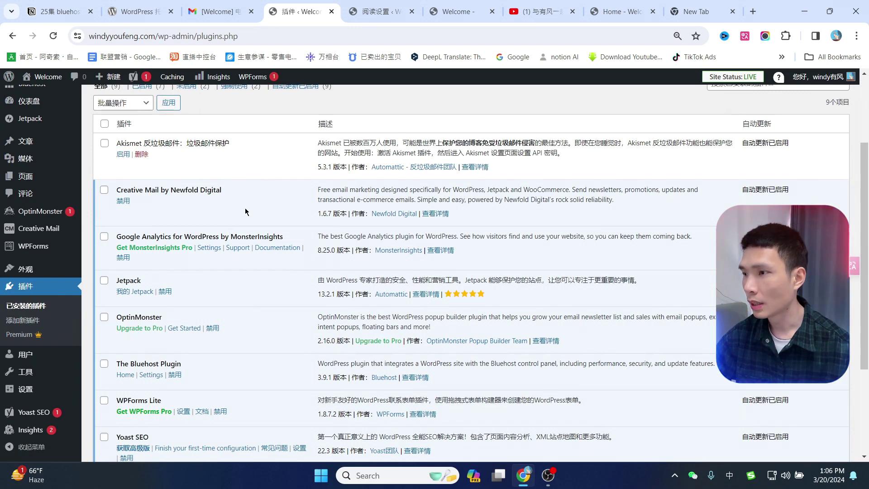
pyautogui.scroll(3, 246, 211)
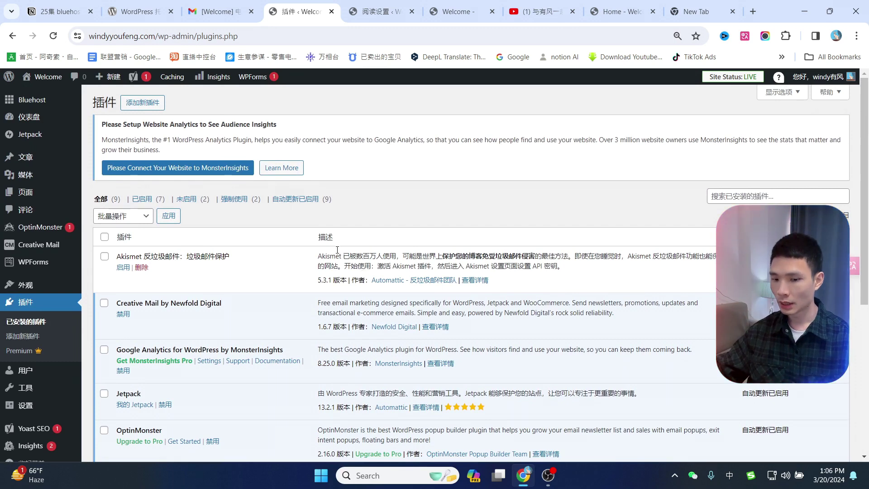
pyautogui.scroll(-1, 108, 230)
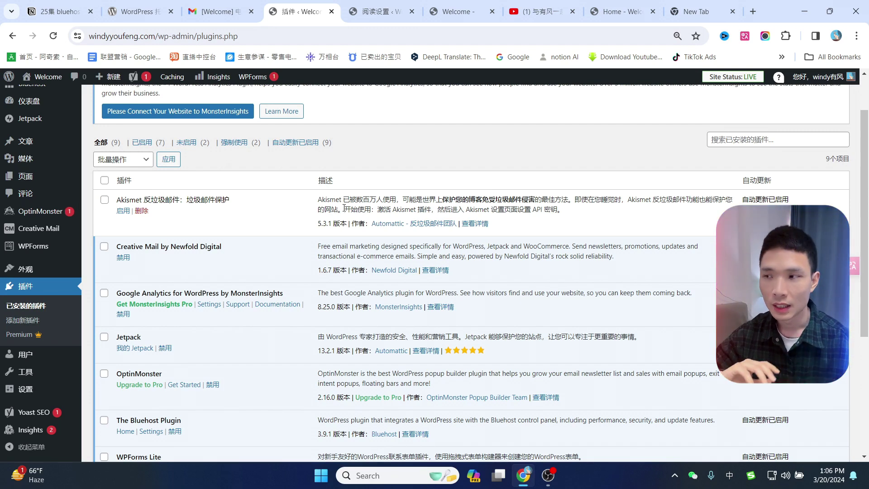
pyautogui.click(123, 257)
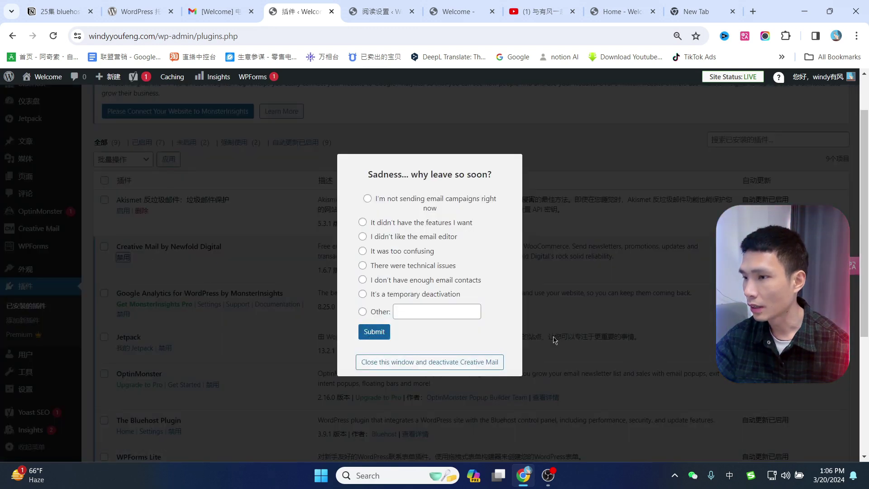
# Skip the feedback survey, deactivating and then deleting Creative Mail.
pyautogui.click(399, 363)
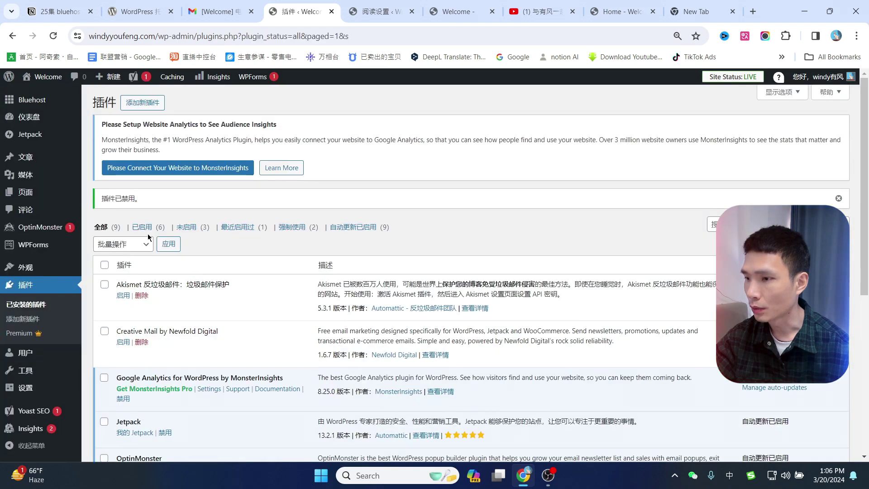
pyautogui.scroll(-3, 149, 236)
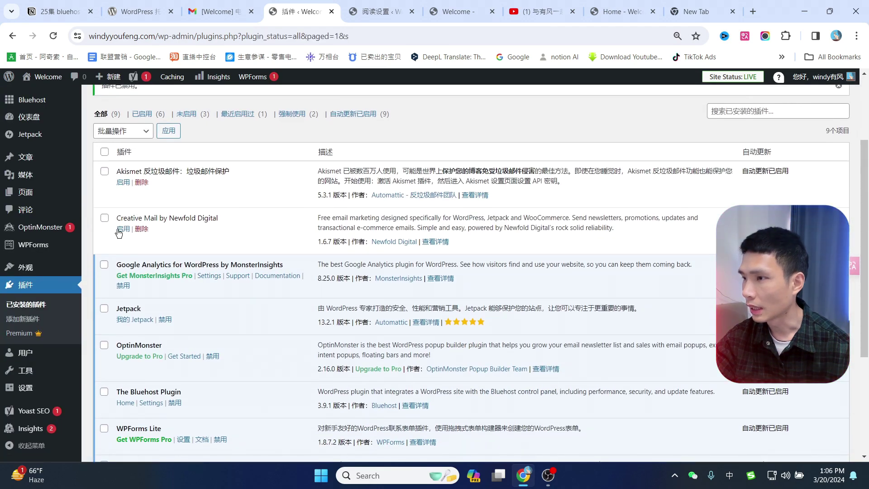
pyautogui.click(141, 229)
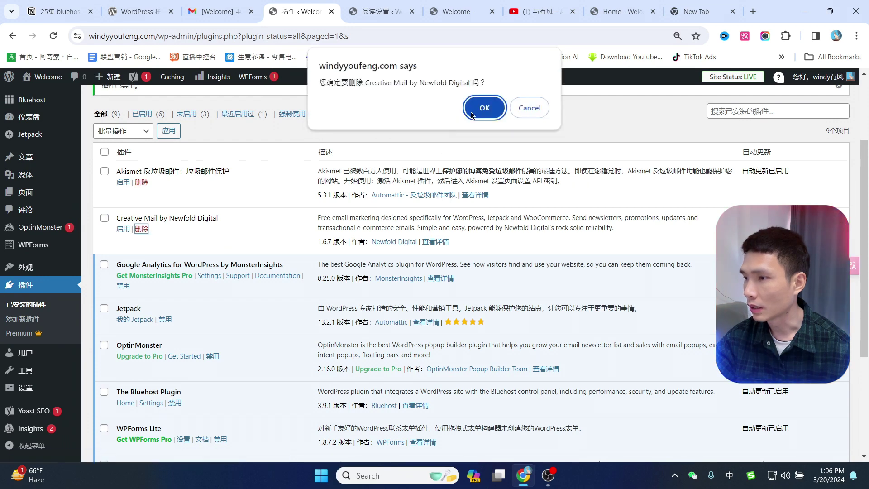
pyautogui.click(472, 116)
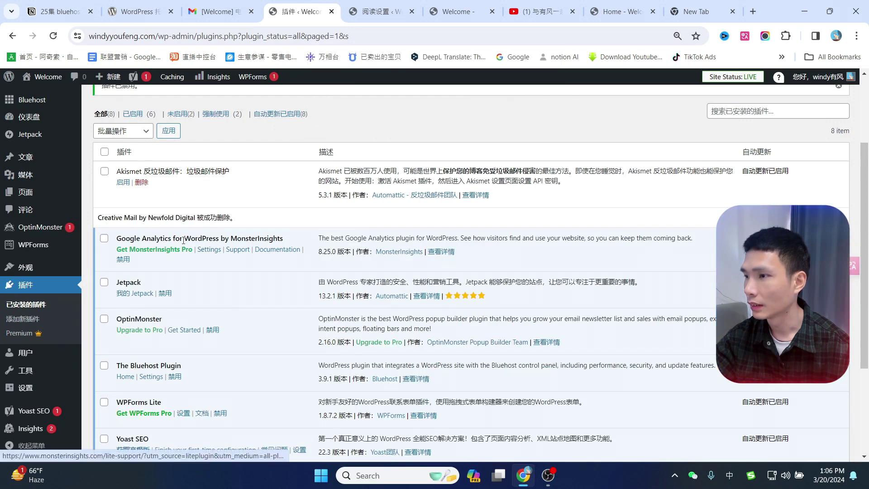
# Tick Google Analytics, OptinMonster and The Bluehost Plugin for a bulk action.
pyautogui.click(105, 238)
pyautogui.scroll(-1, 237, 265)
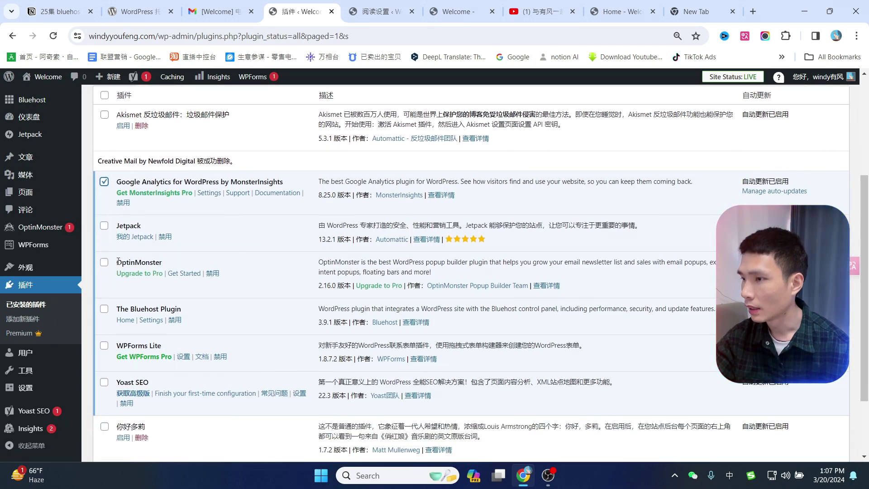
pyautogui.click(104, 264)
pyautogui.scroll(-2, 107, 307)
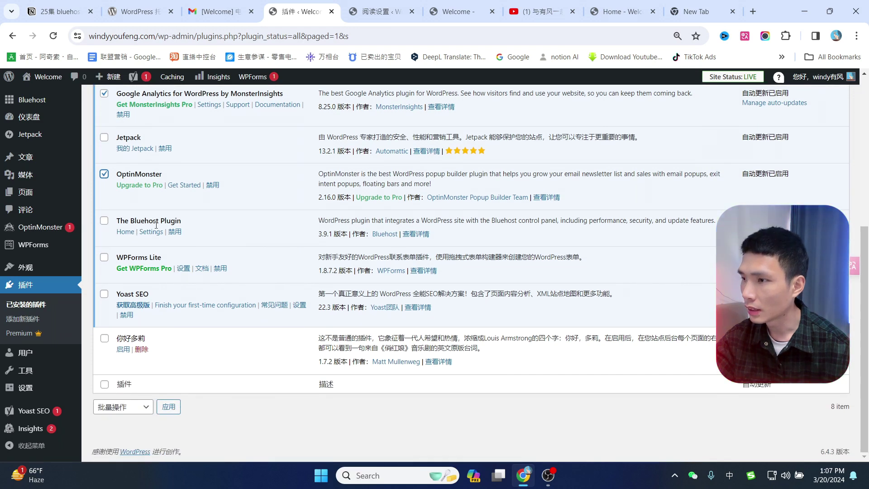
pyautogui.click(105, 220)
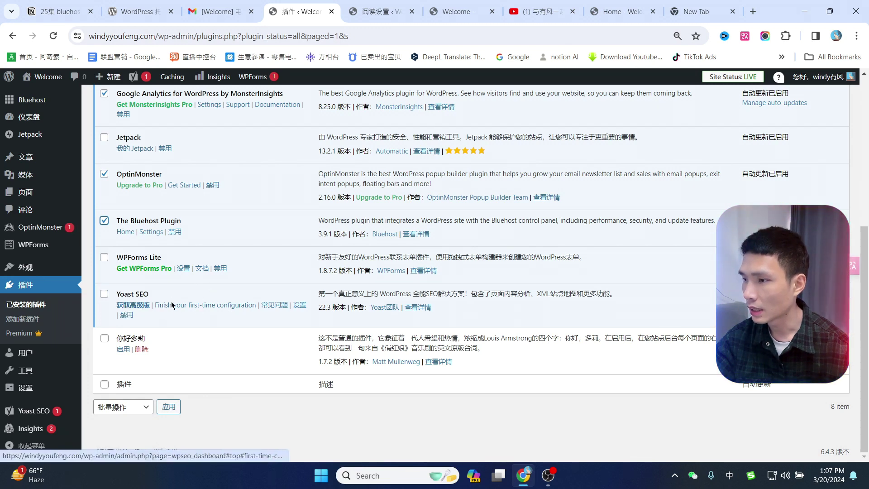
pyautogui.scroll(3, 170, 306)
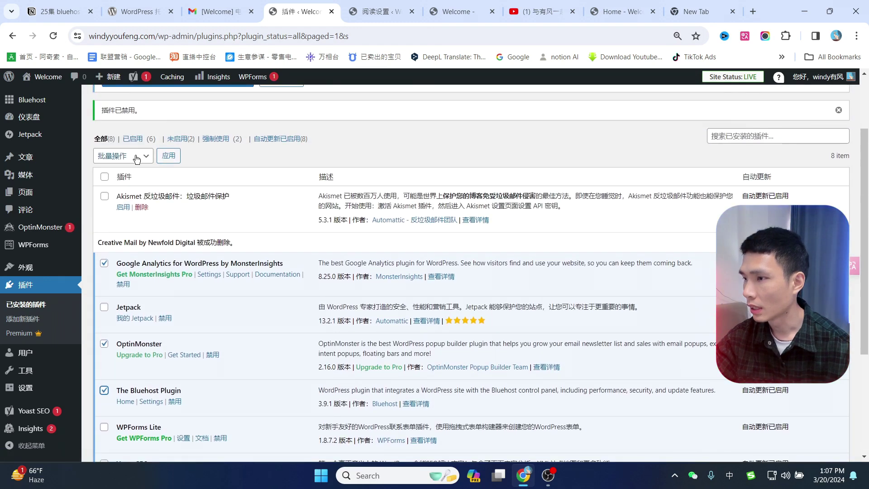
# Bulk-deactivate the currently selected plugins.
pyautogui.click(136, 156)
pyautogui.click(127, 191)
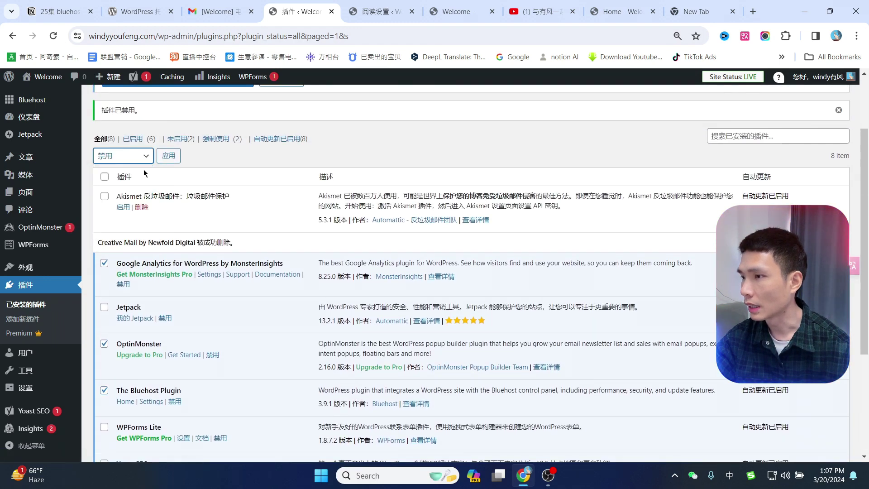
pyautogui.click(168, 155)
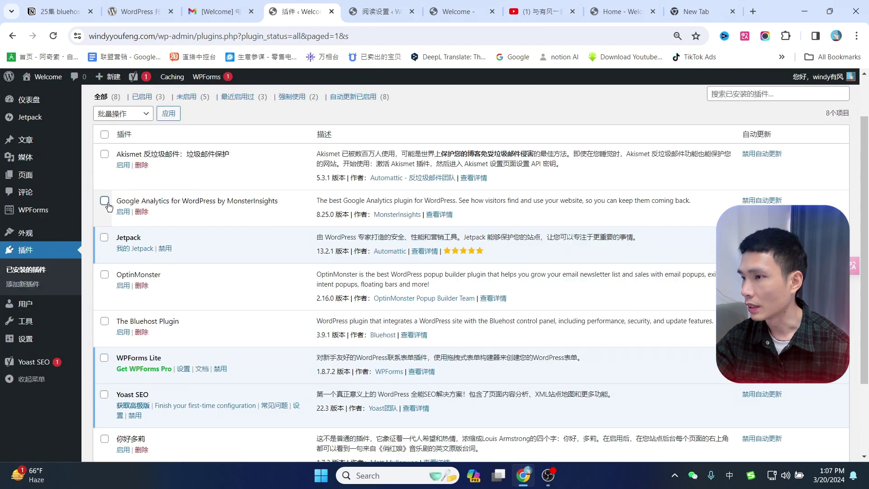
# Bulk-delete the deactivated Google Analytics, OptinMonster and Bluehost plugins, confirming the deletion.
pyautogui.click(105, 201)
pyautogui.click(104, 237)
pyautogui.click(104, 274)
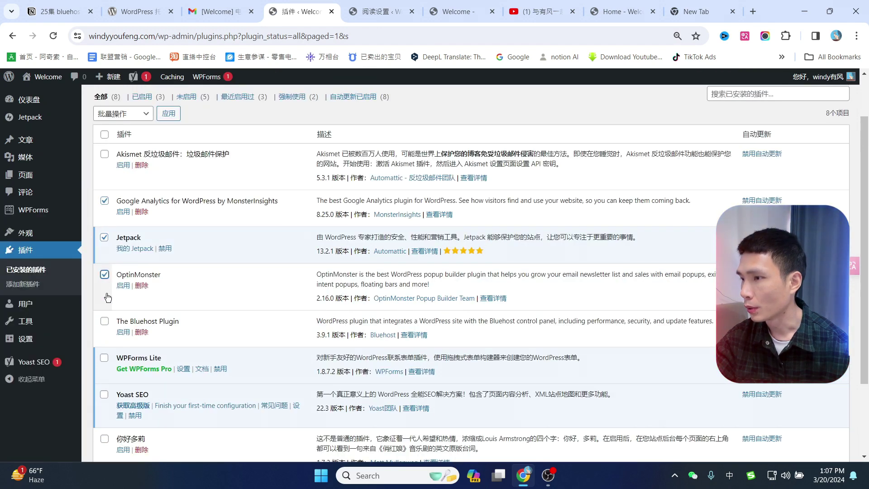
pyautogui.click(105, 320)
pyautogui.scroll(1, 171, 253)
pyautogui.click(118, 171)
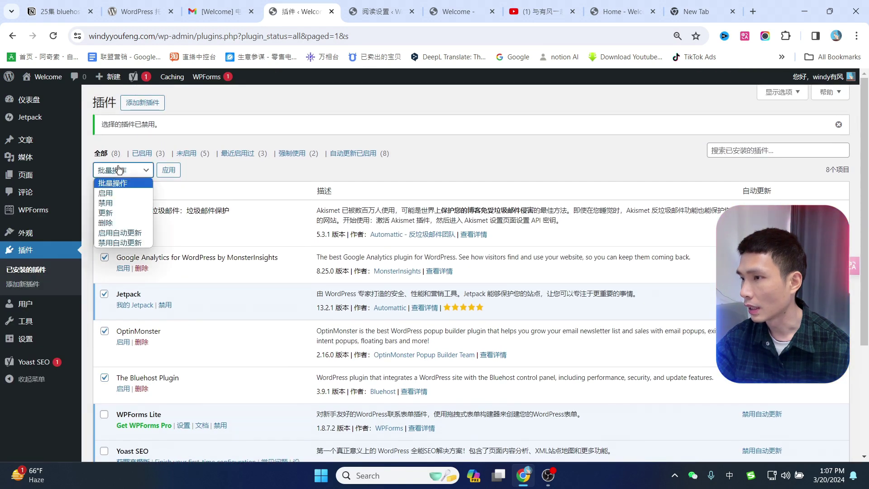
pyautogui.click(119, 222)
pyautogui.click(169, 172)
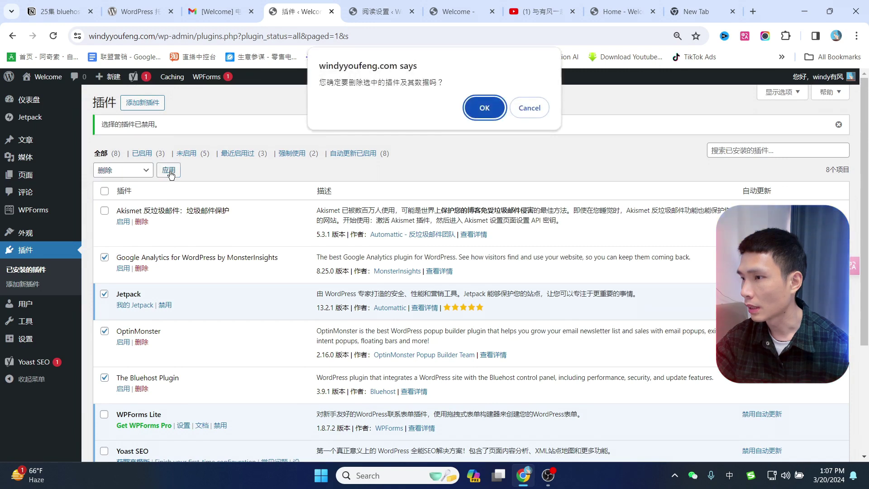
pyautogui.press('Return')
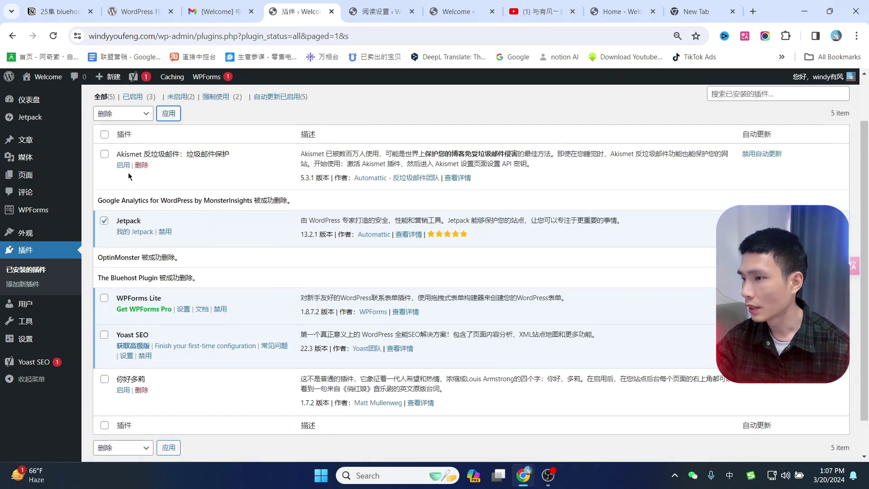
# Delete the 你好多莉 plugin and leave Akismet deactivated.
pyautogui.click(123, 165)
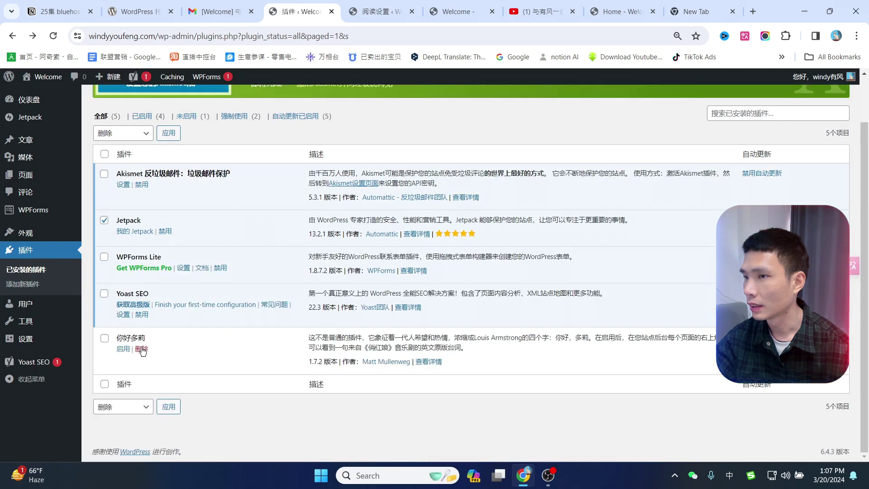
pyautogui.click(141, 348)
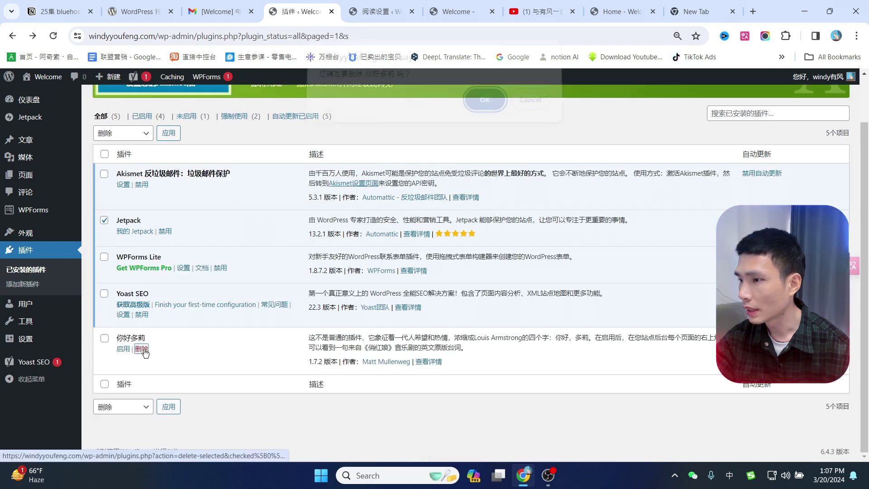
pyautogui.click(482, 107)
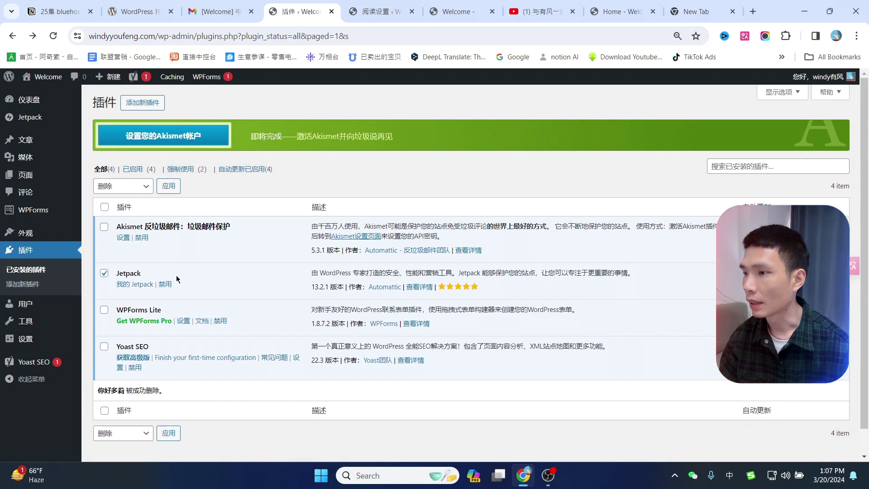
pyautogui.click(142, 237)
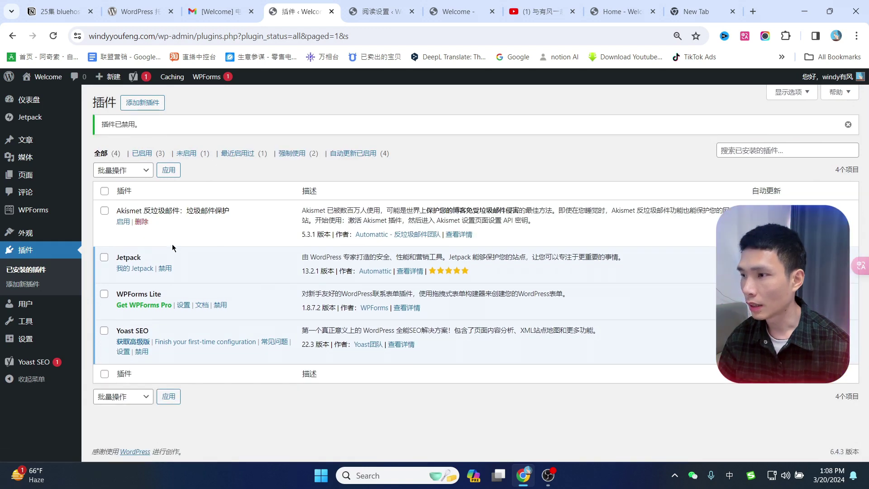
# Browse the 热门 plugins on Add Plugins, then search the directory for 'wp super cache'.
pyautogui.click(140, 107)
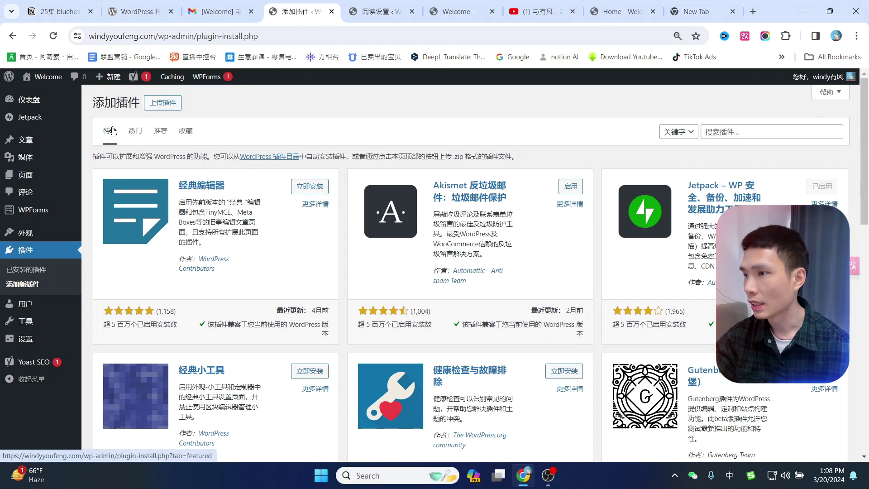
pyautogui.click(136, 131)
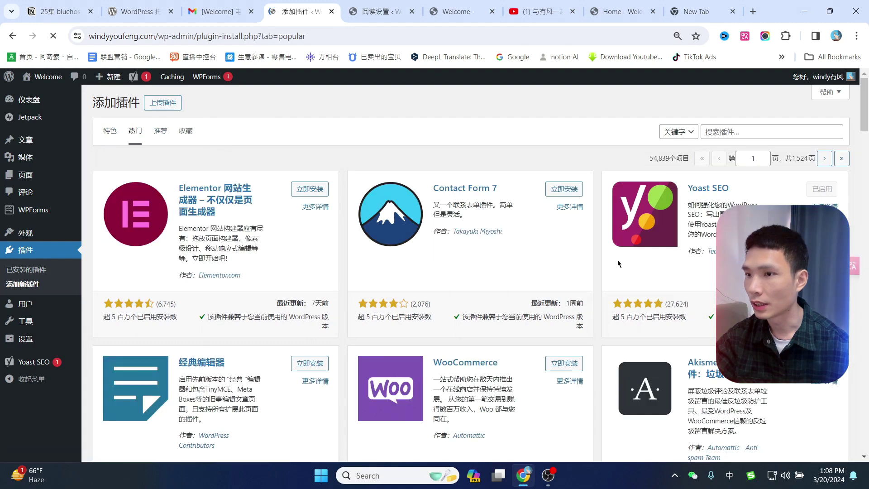
pyautogui.scroll(-6, 616, 264)
pyautogui.scroll(6, 634, 294)
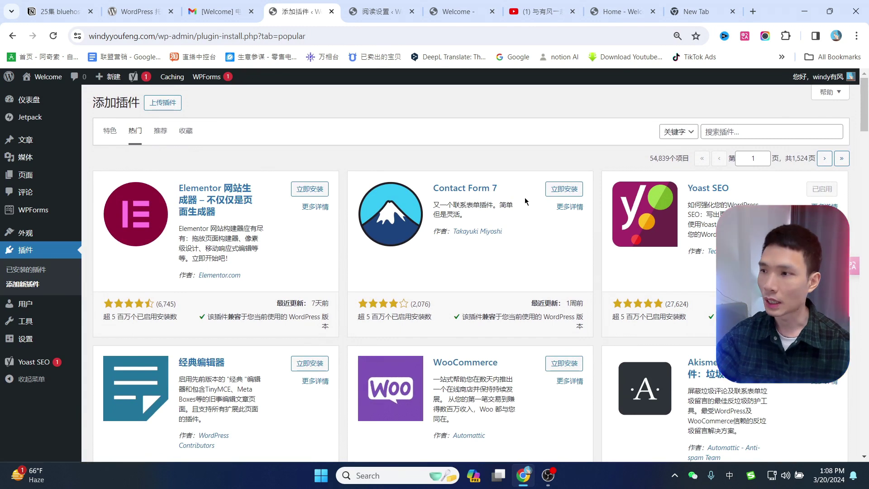
pyautogui.click(752, 131)
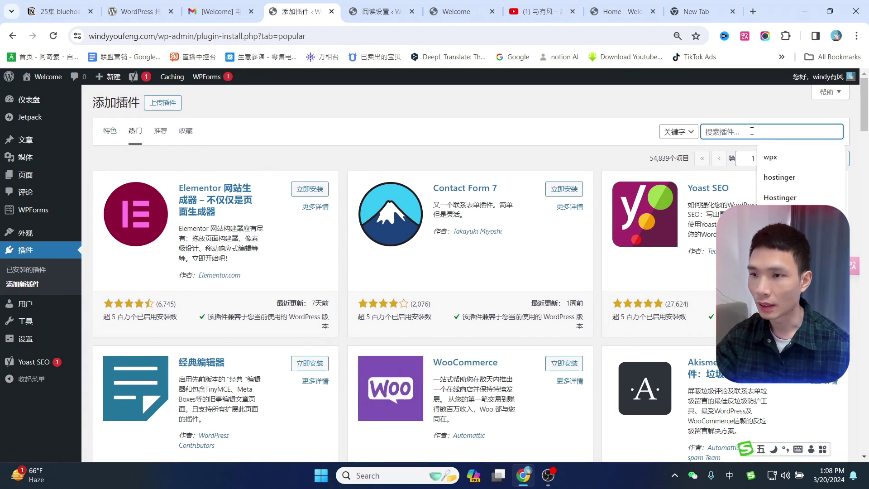
pyautogui.write('wp super cache')
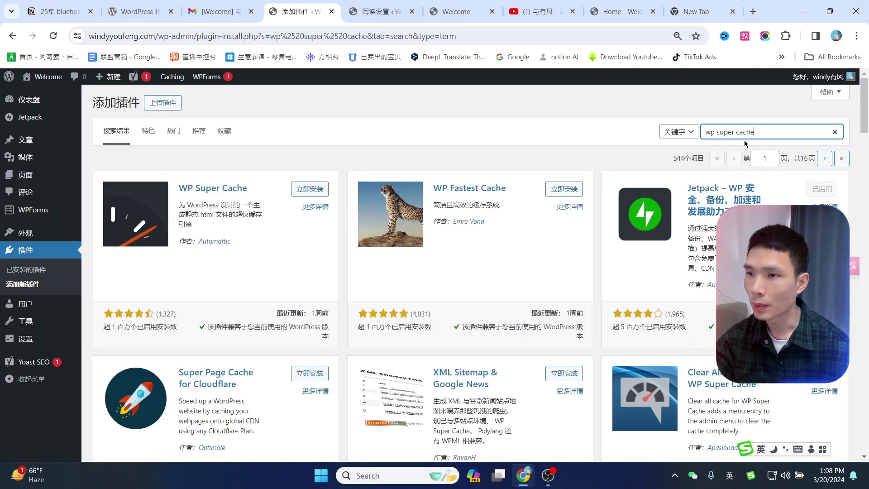
# Install WP Super Cache and return to the Installed Plugins list.
pyautogui.click(309, 189)
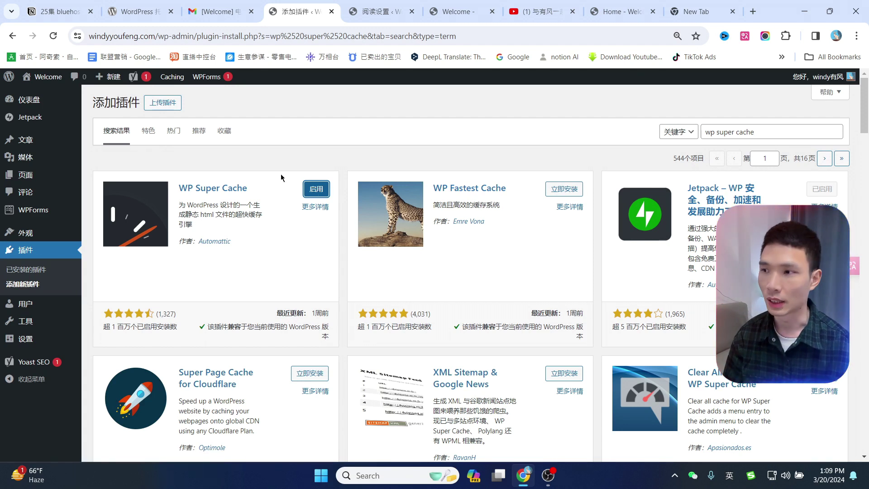
pyautogui.click(24, 256)
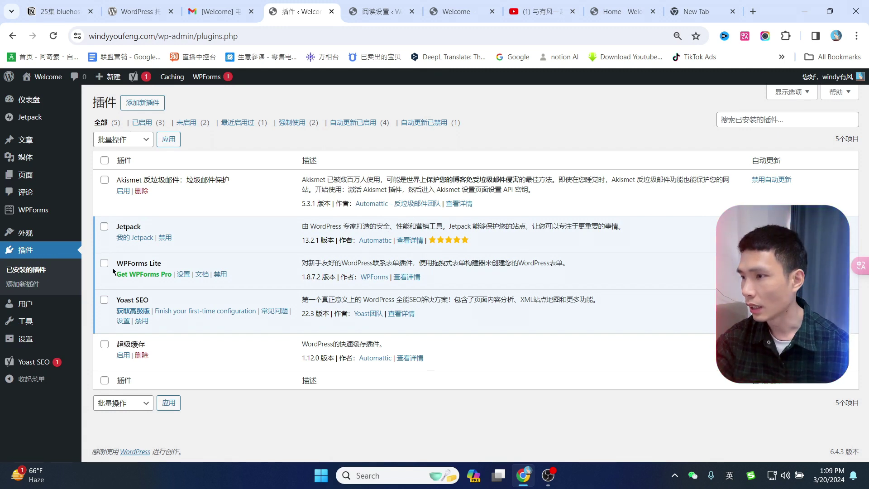
# From My Jetpack, finish Jetpack setup and begin linking a WordPress.com user account.
pyautogui.click(132, 243)
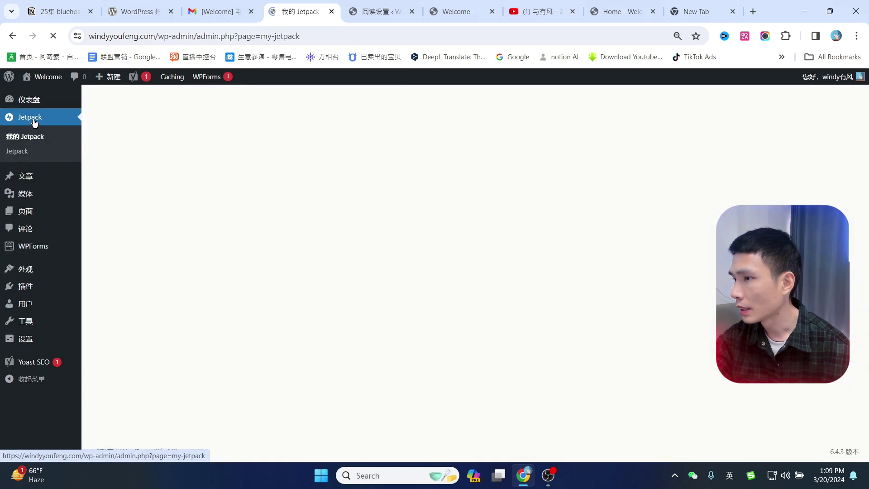
pyautogui.scroll(-1, 340, 172)
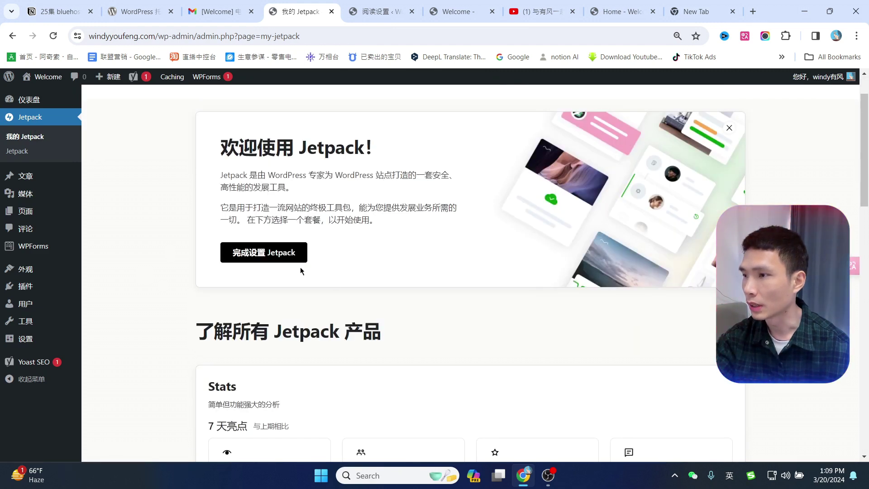
pyautogui.click(263, 255)
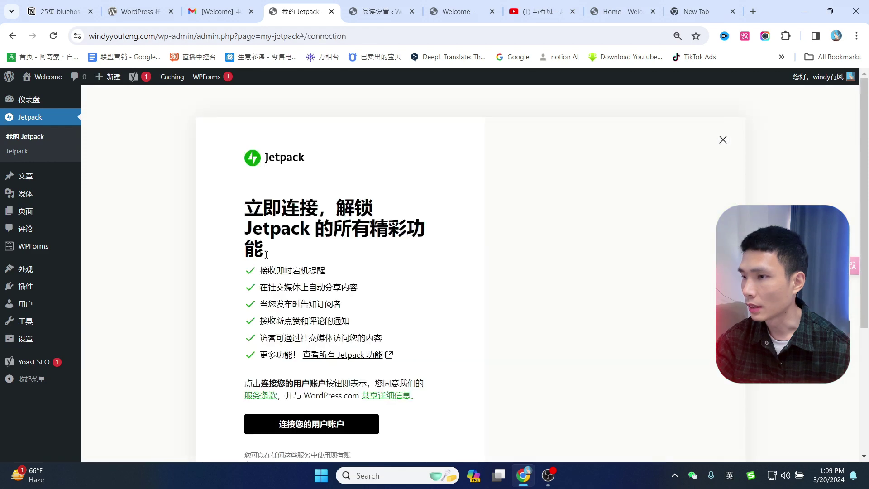
pyautogui.scroll(-3, 317, 262)
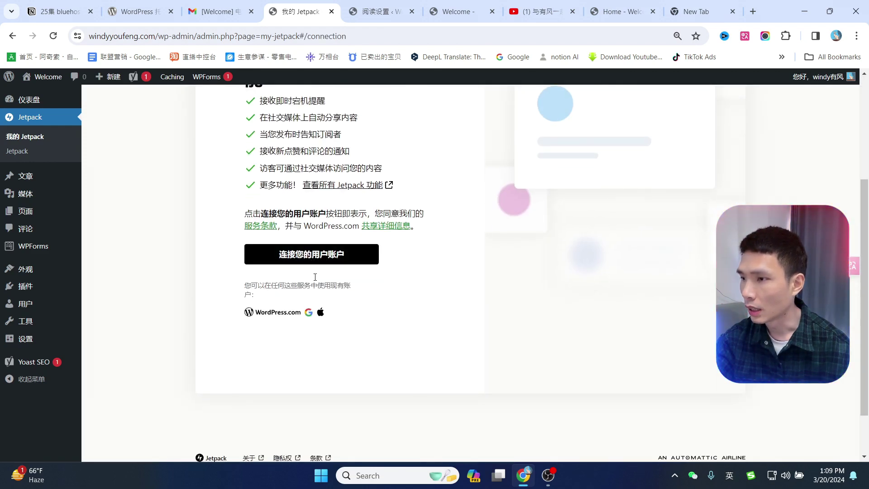
pyautogui.click(353, 255)
pyautogui.scroll(2, 414, 253)
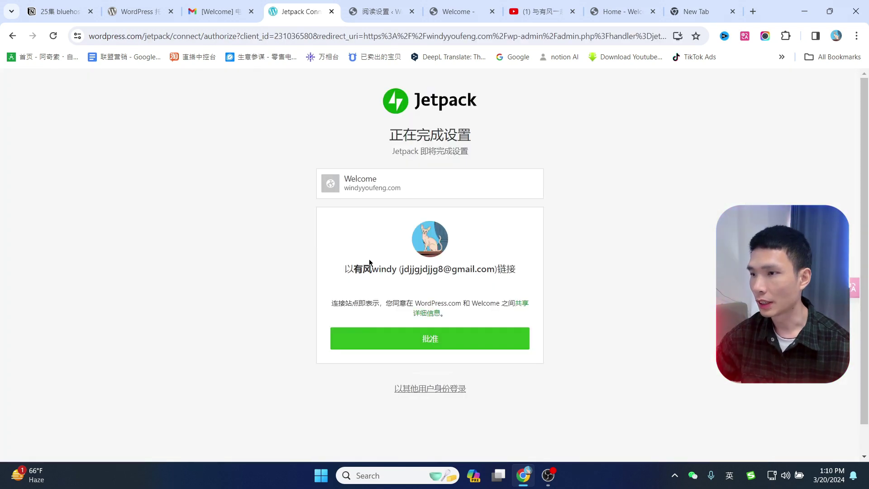
# Approve the Welcome site's Jetpack connection, dismiss the notice, and choose Jetpack 免费版.
pyautogui.click(410, 339)
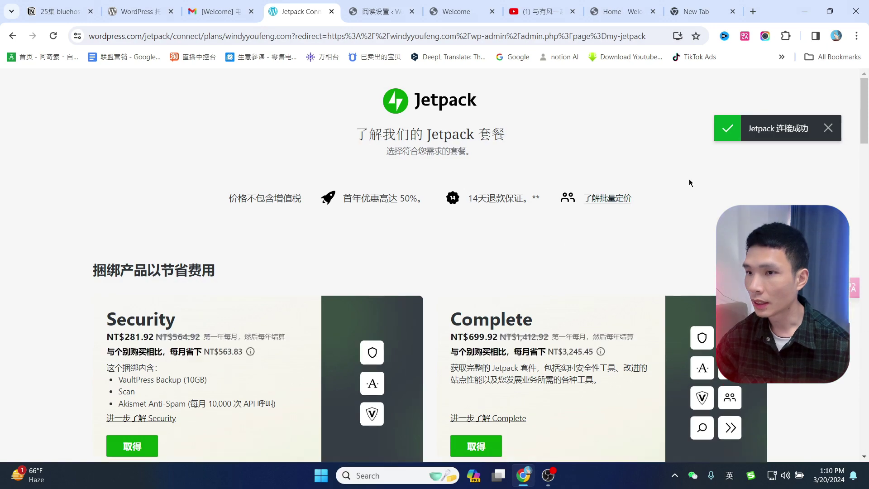
pyautogui.scroll(-8, 597, 258)
pyautogui.scroll(8, 597, 258)
pyautogui.click(828, 128)
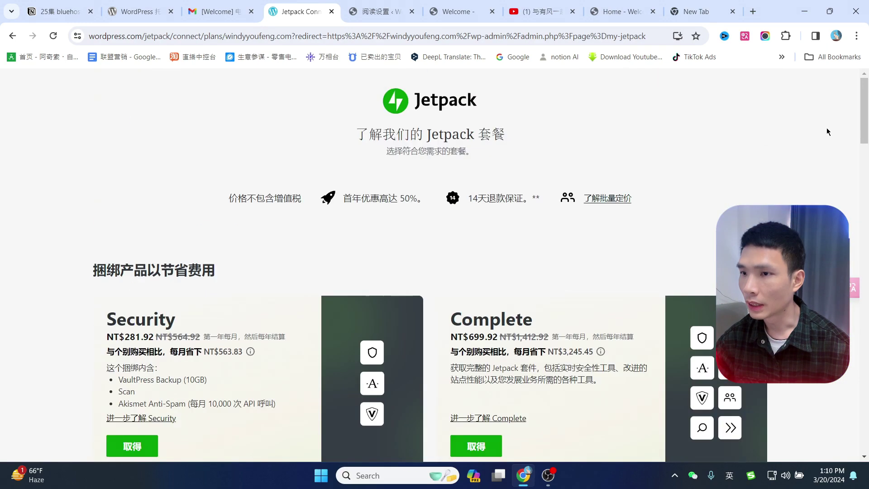
pyautogui.scroll(-20, 578, 232)
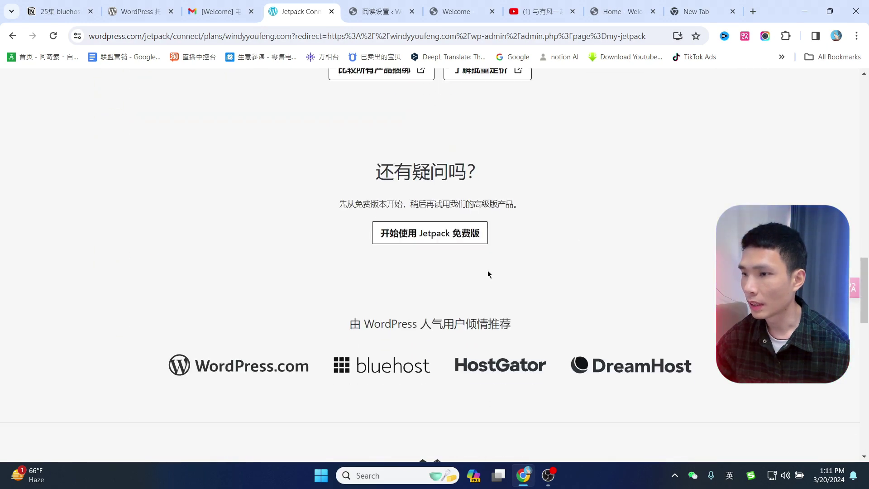
pyautogui.click(418, 240)
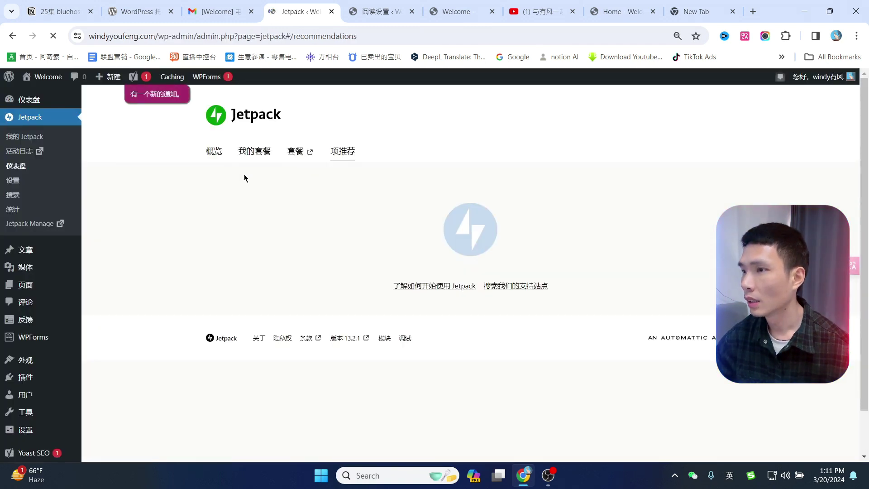
# In Jetpack 设置 > 时事通讯, turn on email subscriptions to posts and comments.
pyautogui.click(13, 182)
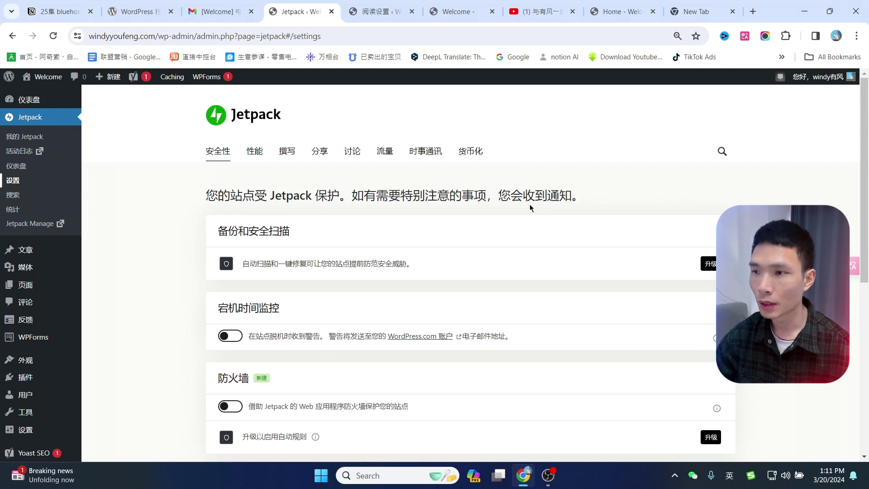
pyautogui.click(417, 156)
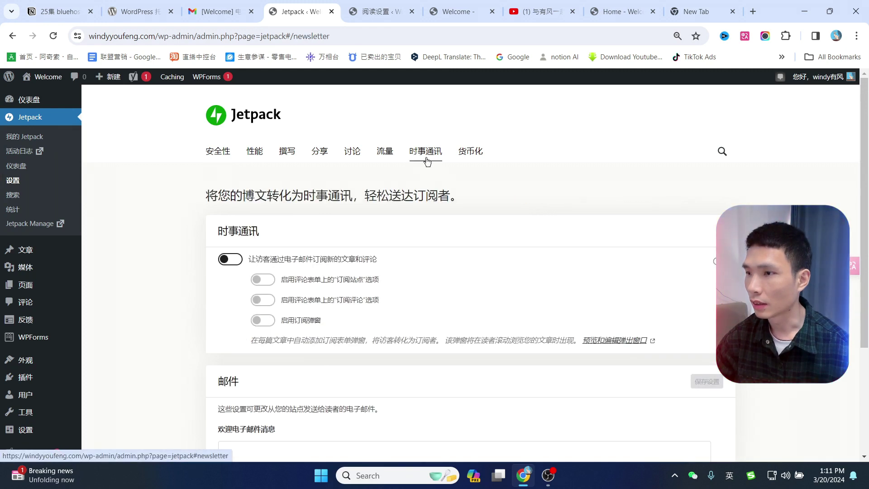
pyautogui.click(230, 260)
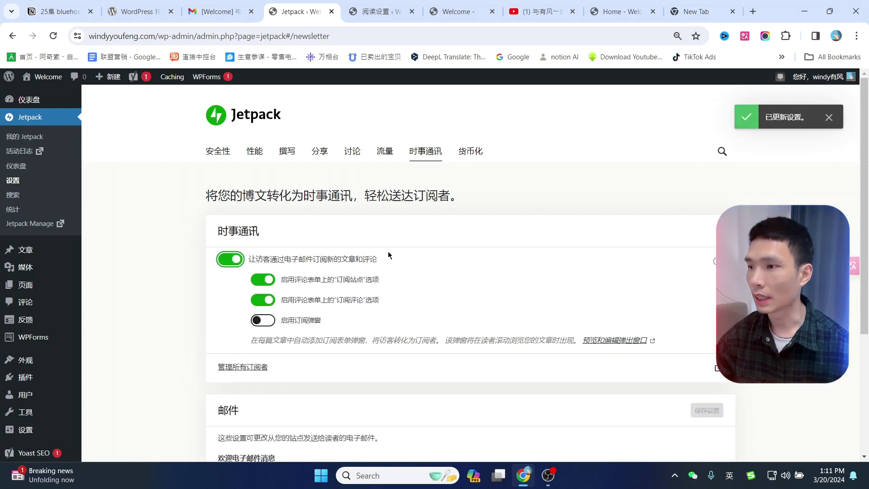
pyautogui.scroll(-1, 398, 226)
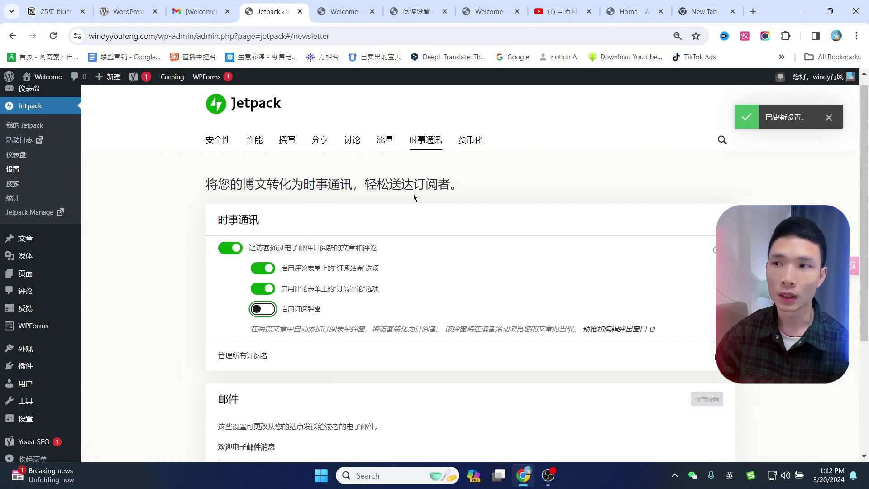
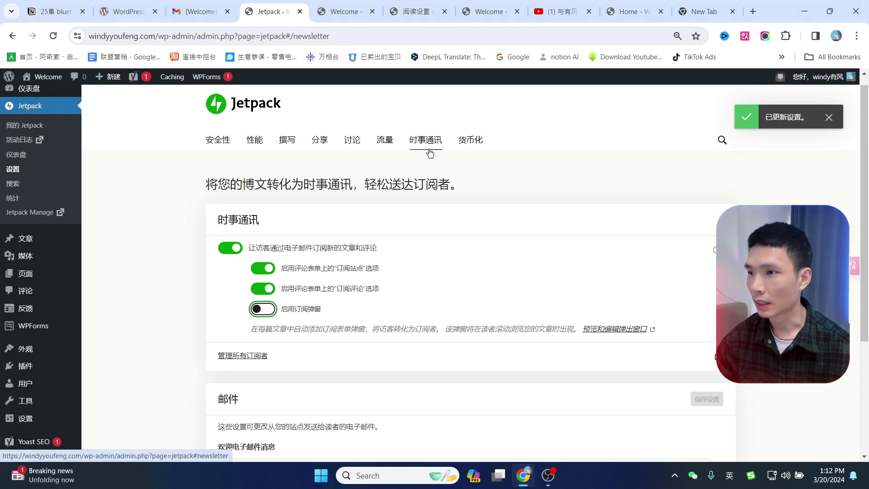
# Turn on Jetpack related posts after articles, with thumbnails shown.
pyautogui.click(384, 140)
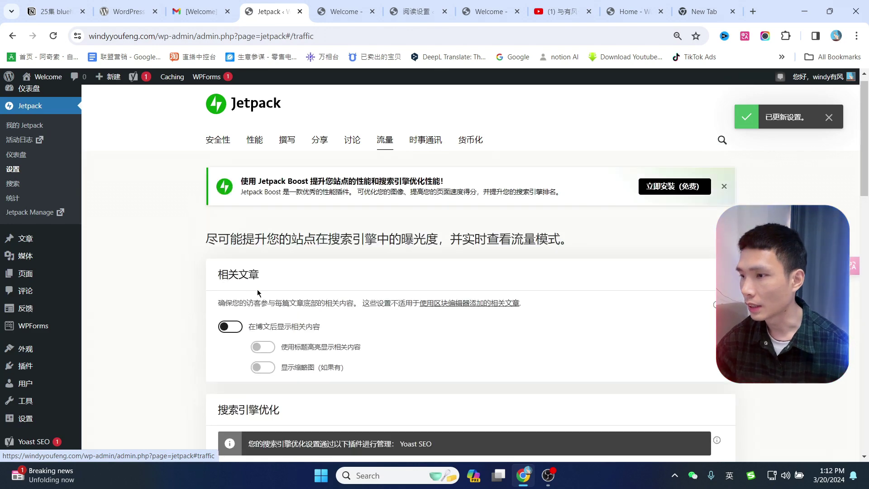
pyautogui.scroll(-1, 226, 285)
pyautogui.click(236, 270)
pyautogui.scroll(-2, 249, 236)
pyautogui.click(261, 198)
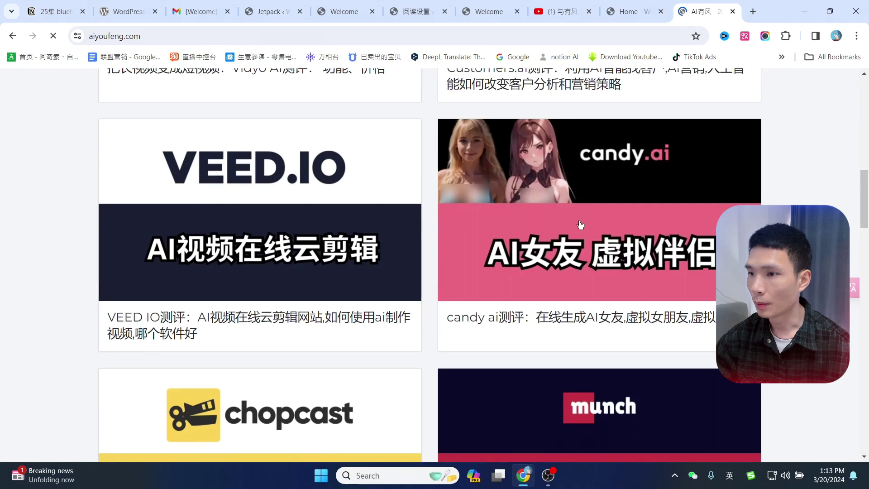
# Check the related posts on the live candy ai review post.
pyautogui.click(580, 220)
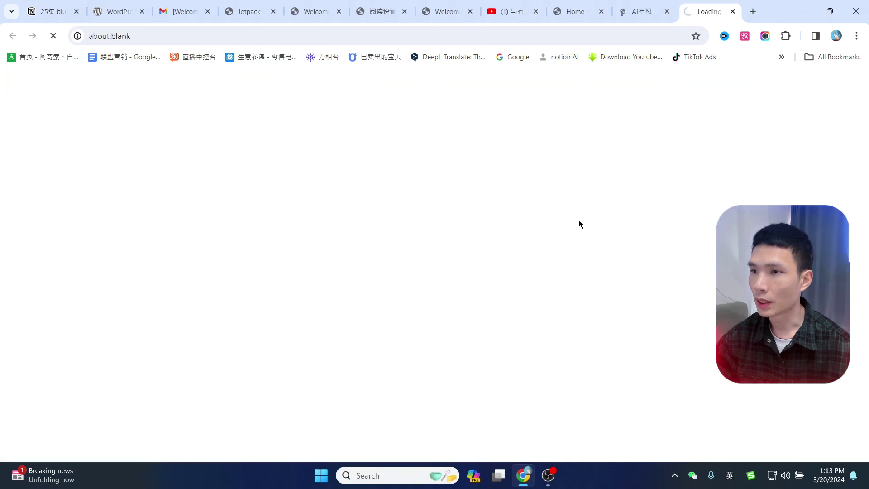
pyautogui.scroll(-10, 593, 248)
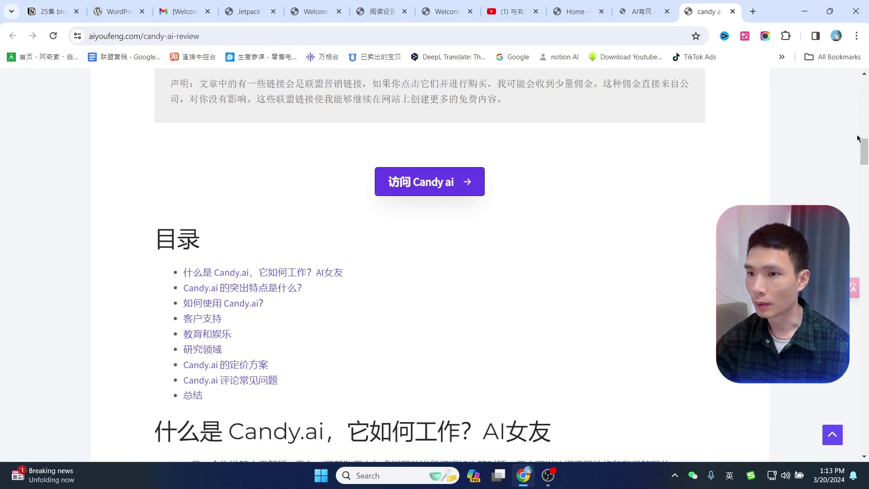
pyautogui.moveTo(865, 141); pyautogui.dragTo(866, 375)
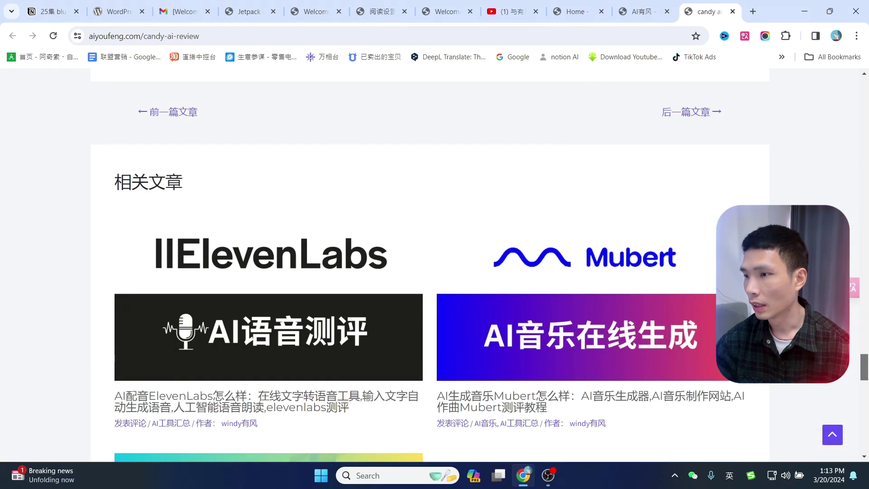
pyautogui.moveTo(76, 181); pyautogui.dragTo(402, 198)
pyautogui.scroll(-1, 188, 140)
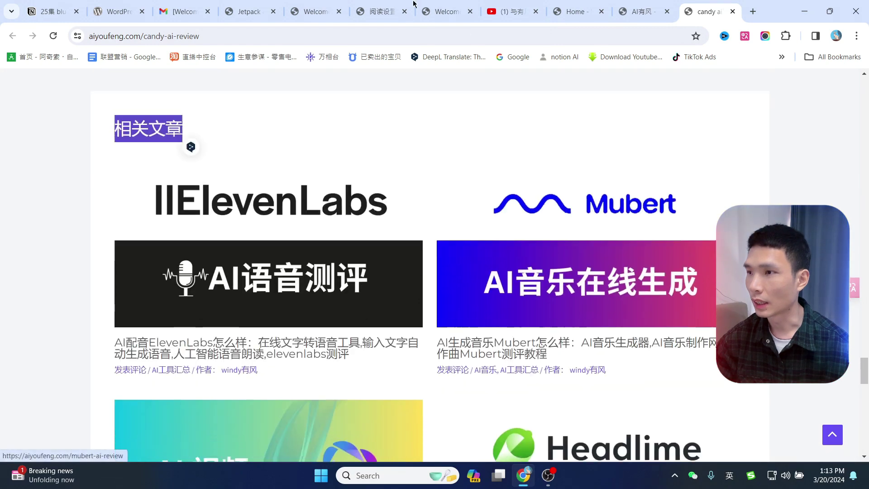
pyautogui.click(383, 5)
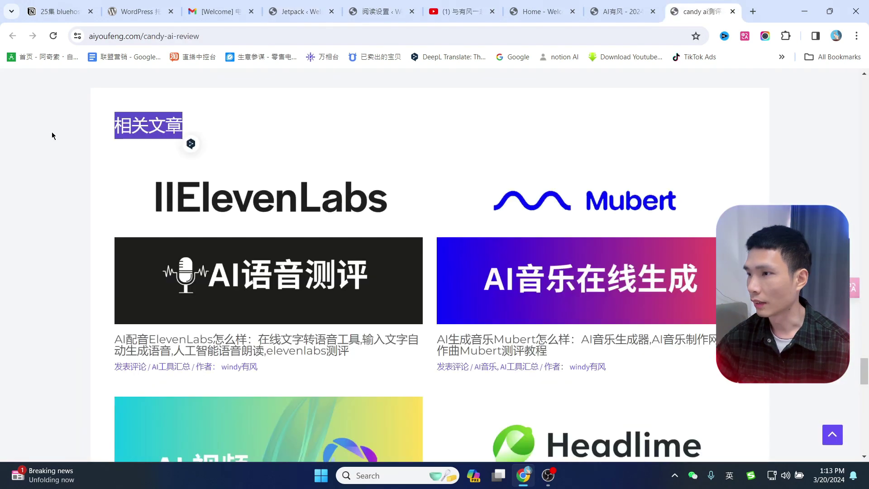
pyautogui.click(183, 142)
pyautogui.scroll(-7, 602, 307)
pyautogui.scroll(5, 334, 277)
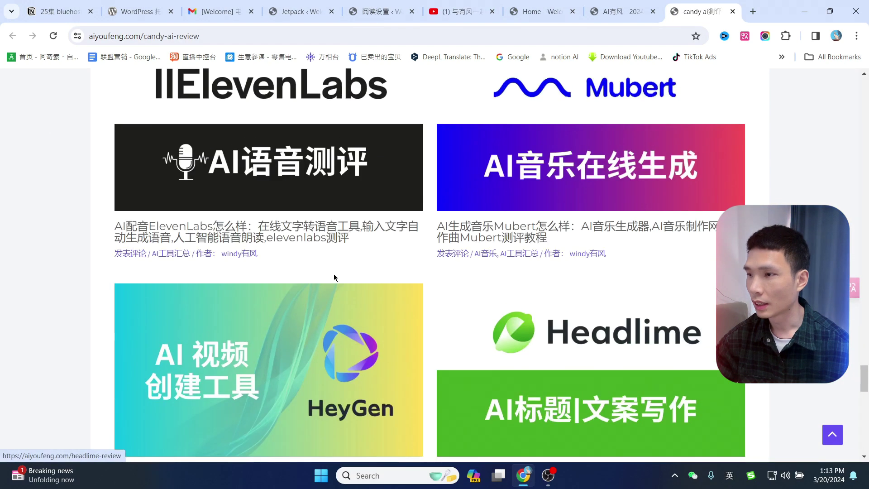
pyautogui.scroll(4, 154, 240)
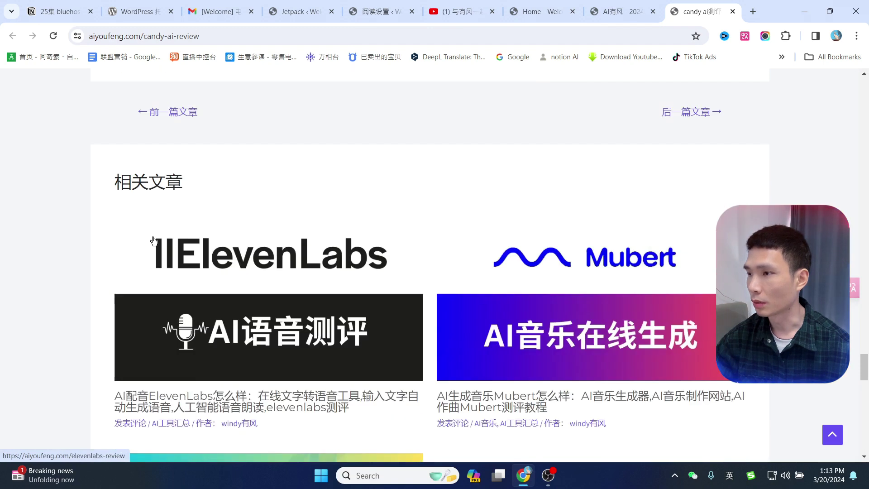
pyautogui.click(358, 3)
pyautogui.click(321, 3)
# Close the Reading settings tab and bring up Jetpack's Security settings.
pyautogui.click(412, 11)
pyautogui.scroll(3, 572, 220)
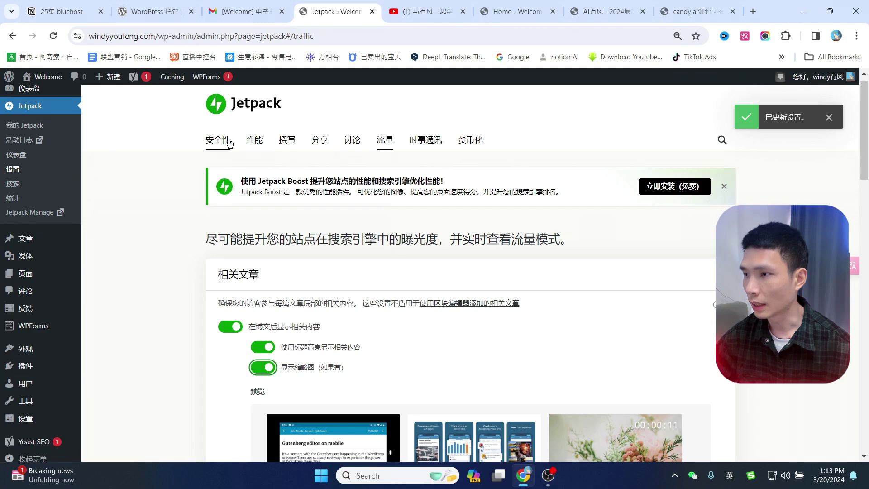
pyautogui.click(229, 141)
pyautogui.scroll(-5, 584, 254)
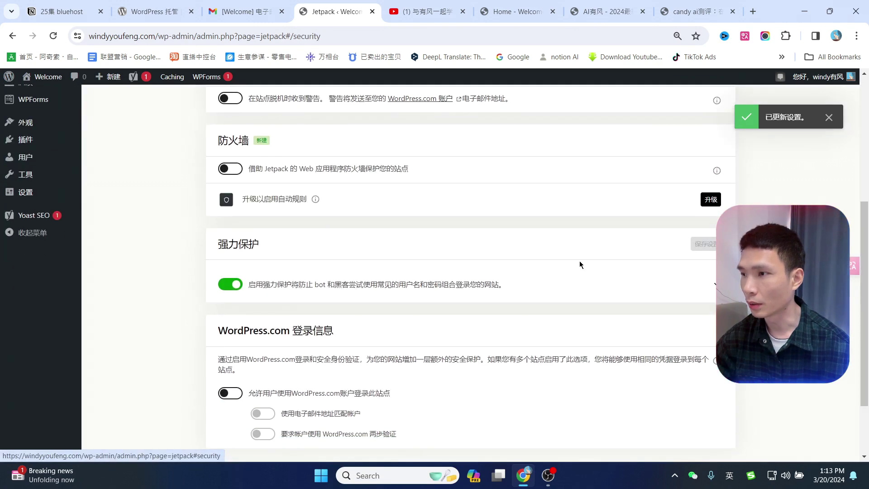
pyautogui.scroll(5, 579, 265)
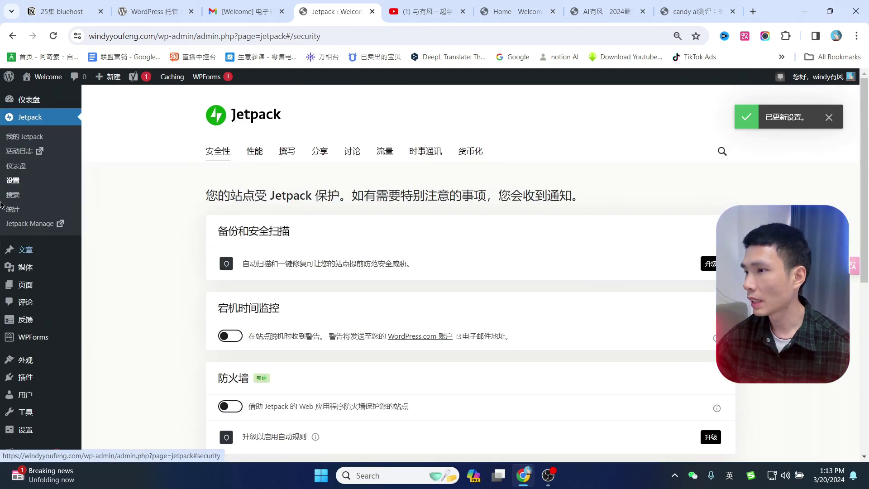
# From All Pages, view and reload the live About page.
pyautogui.click(20, 290)
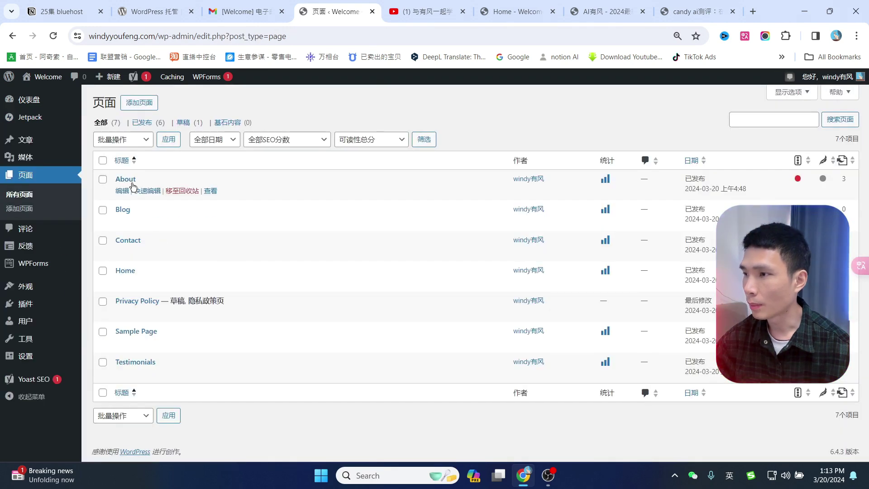
pyautogui.keyDown('ctrl'); pyautogui.click(211, 191); pyautogui.keyUp('ctrl')
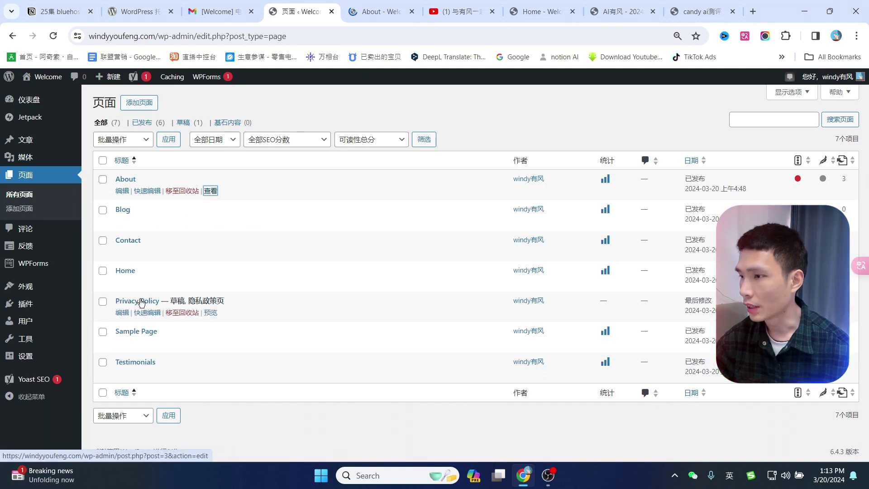
pyautogui.click(386, 11)
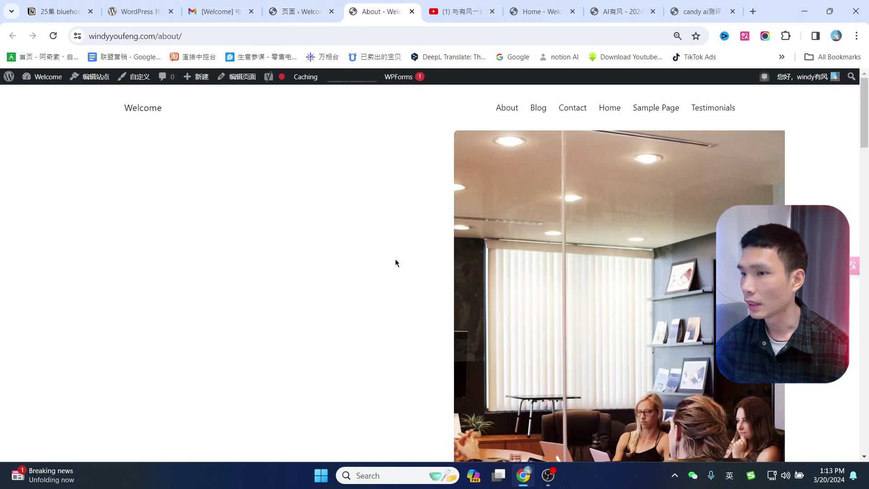
pyautogui.scroll(-7, 395, 263)
pyautogui.scroll(7, 451, 330)
pyautogui.scroll(-5, 405, 334)
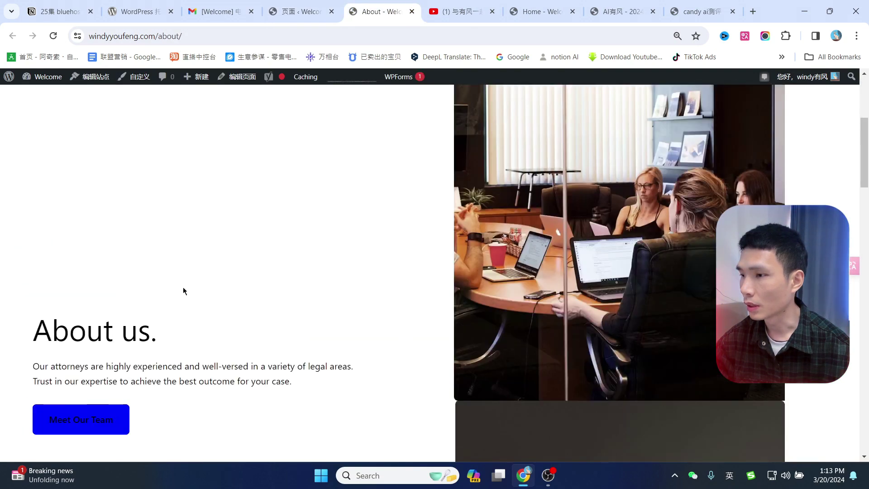
pyautogui.scroll(-8, 357, 249)
pyautogui.scroll(8, 439, 308)
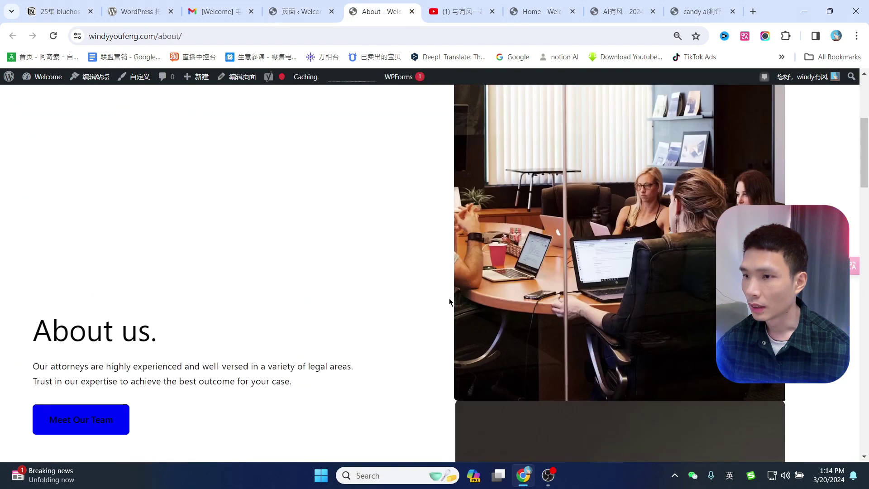
pyautogui.scroll(8, 450, 301)
pyautogui.click(324, 7)
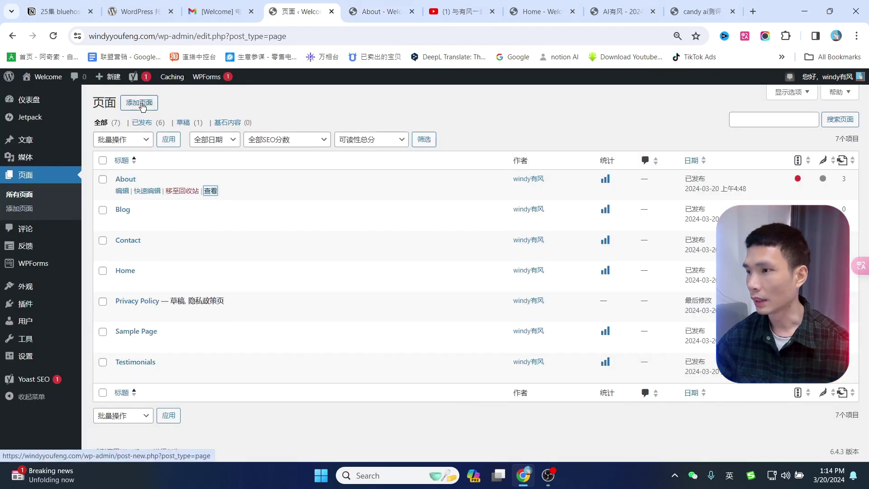
pyautogui.click(378, 11)
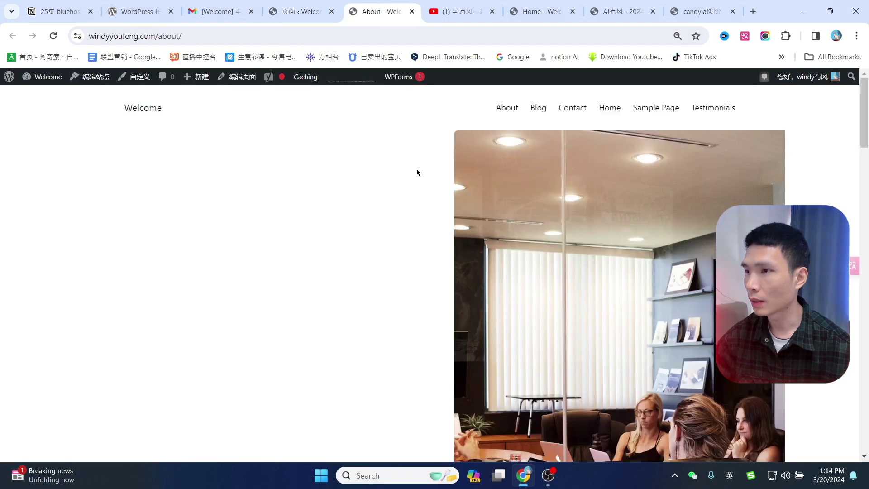
pyautogui.click(510, 111)
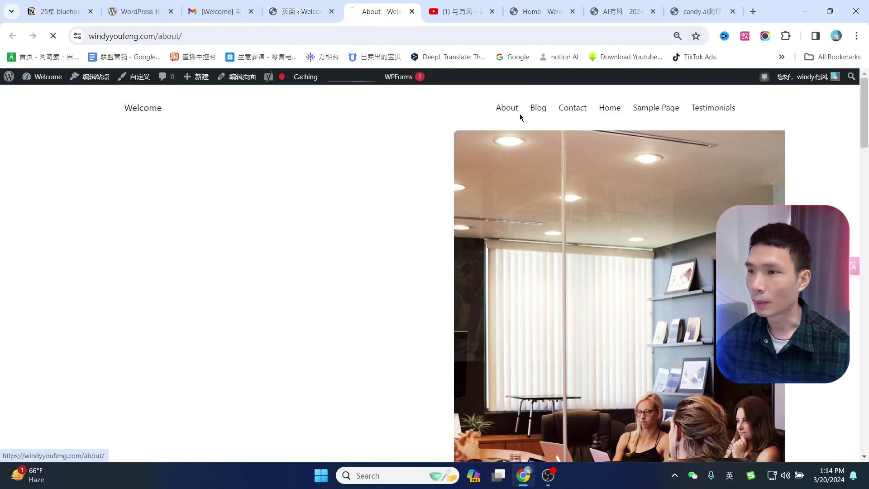
# View the live Contact page, then return to the pages list.
pyautogui.click(570, 112)
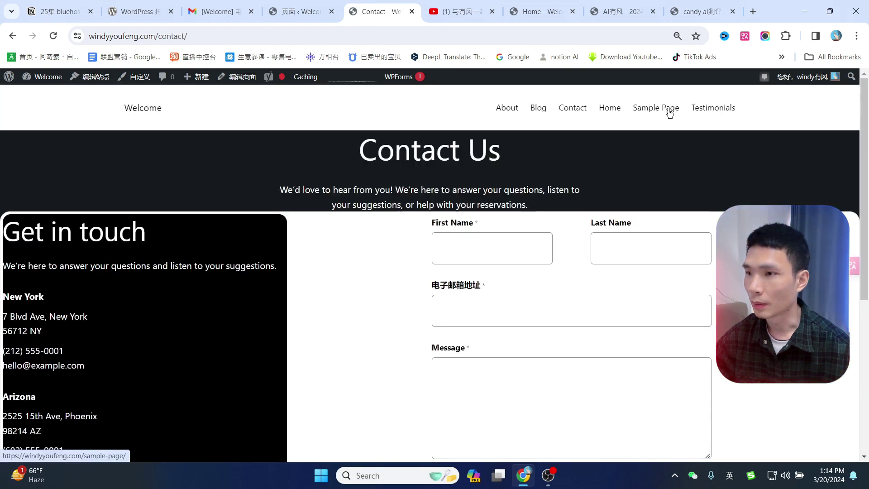
pyautogui.scroll(-6, 436, 268)
pyautogui.scroll(6, 564, 332)
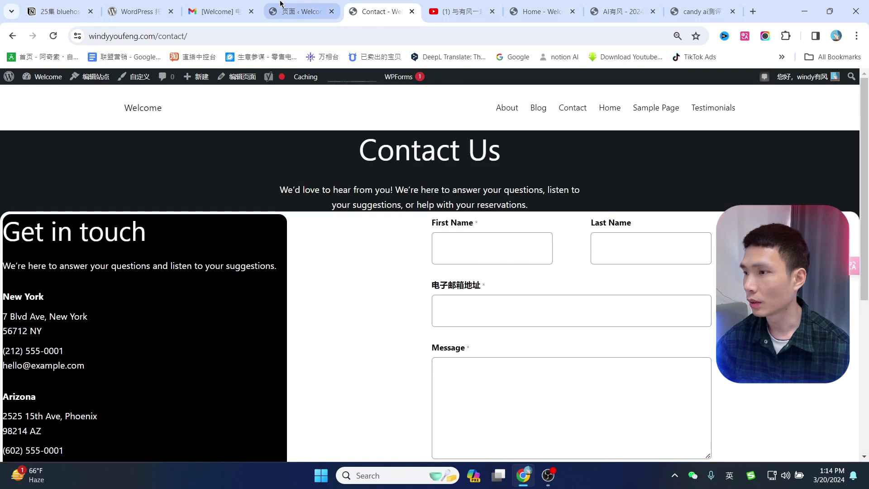
pyautogui.click(280, 5)
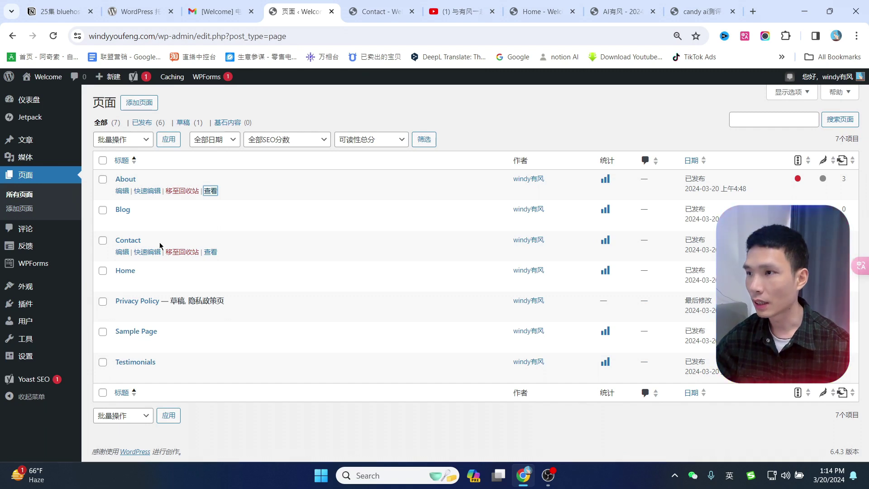
pyautogui.click(382, 11)
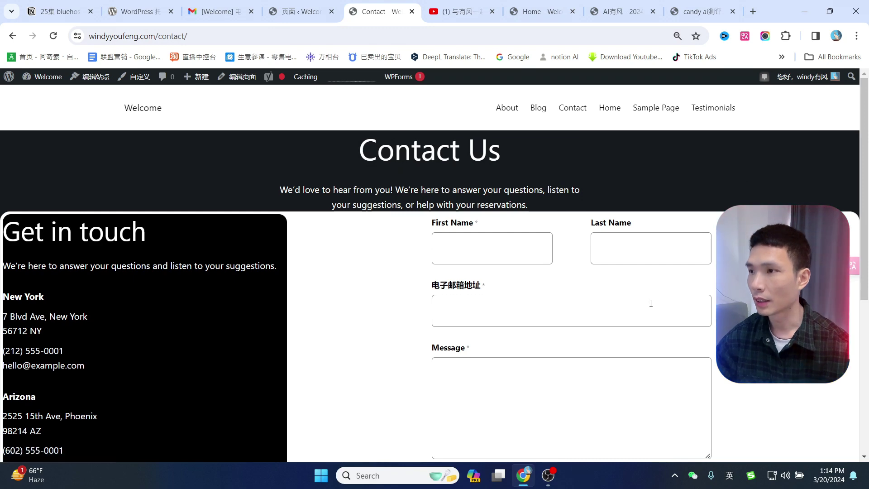
pyautogui.click(300, 12)
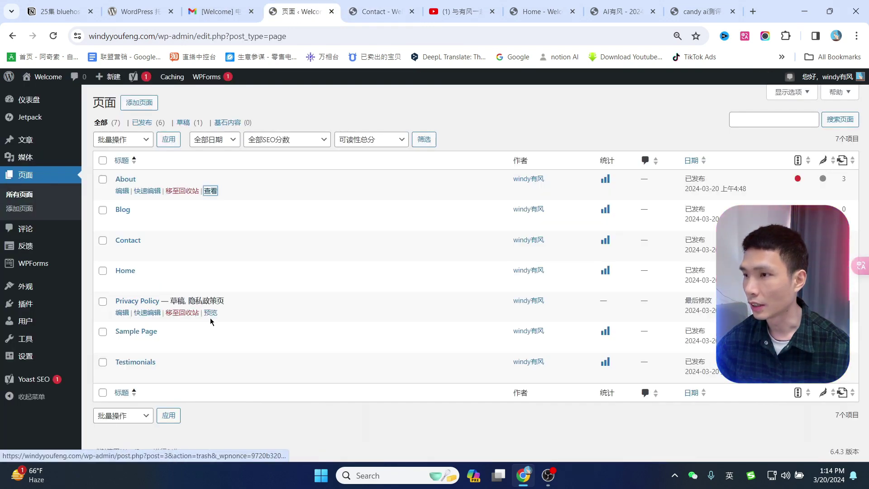
# Preview the Privacy Policy draft, then move it to the trash.
pyautogui.click(210, 313)
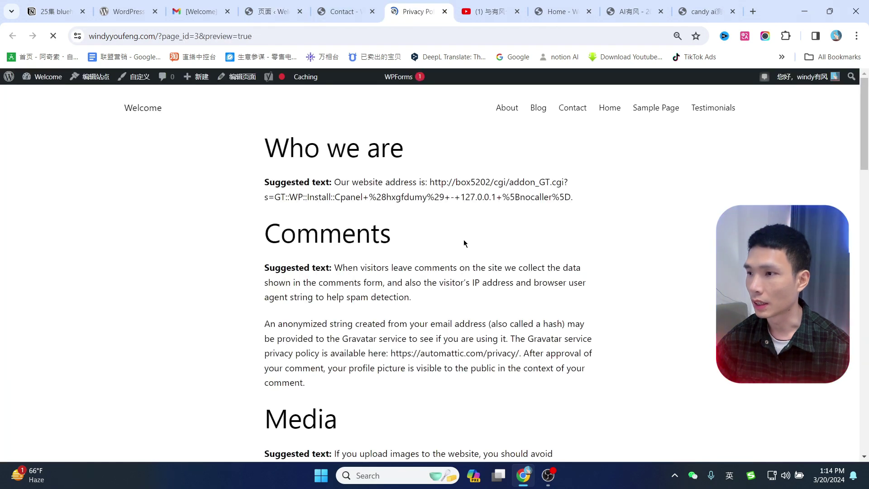
pyautogui.scroll(-3, 398, 248)
pyautogui.scroll(3, 398, 248)
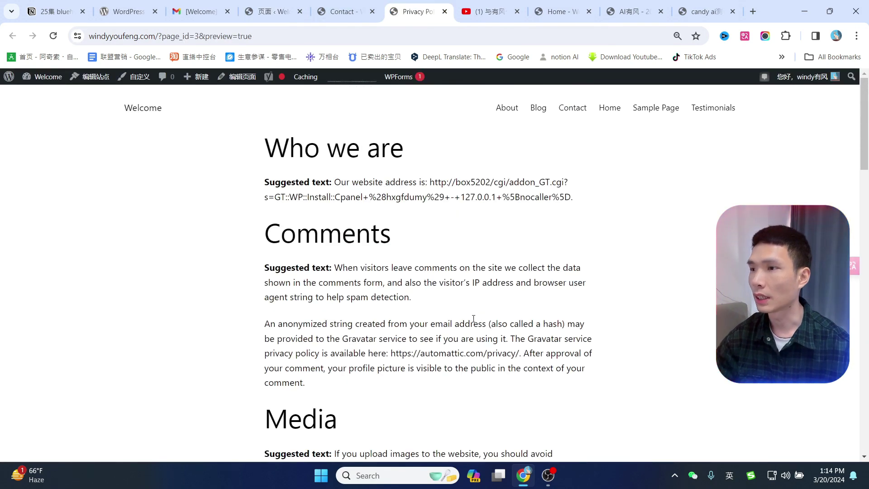
pyautogui.click(277, 11)
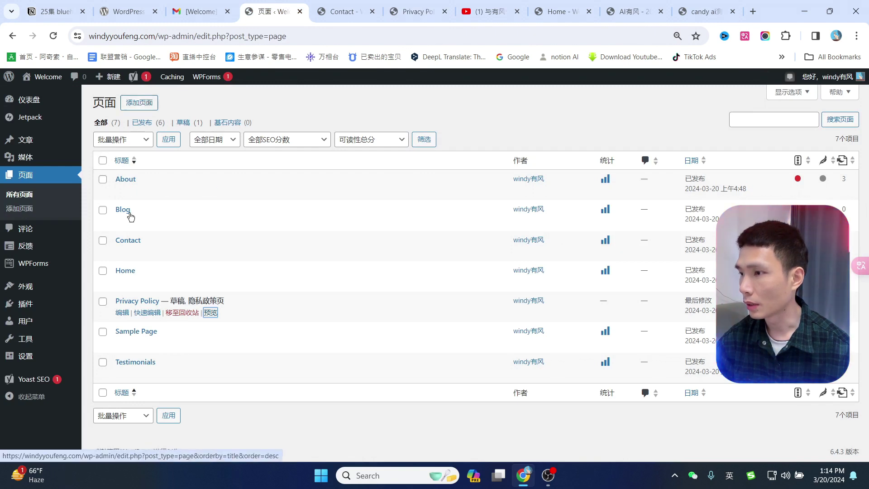
pyautogui.click(182, 313)
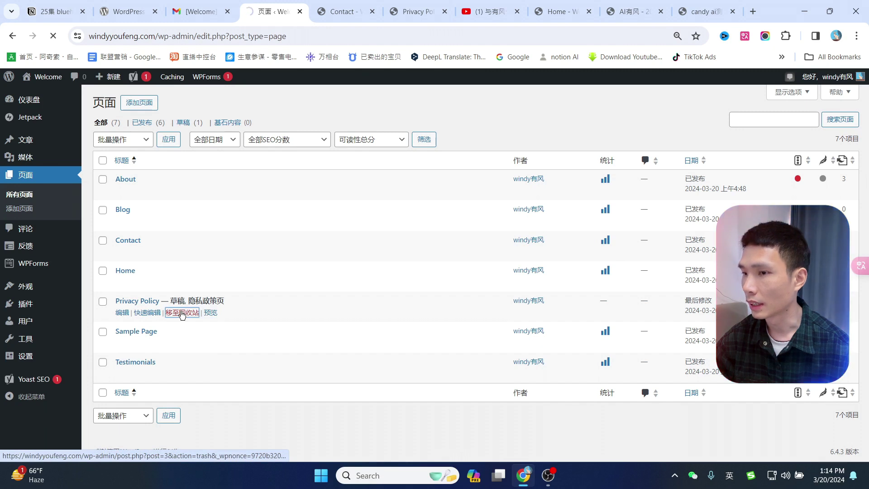
# On Posts > Categories, enter 亚洲旅游 as the new category name.
pyautogui.moveTo(28, 141)
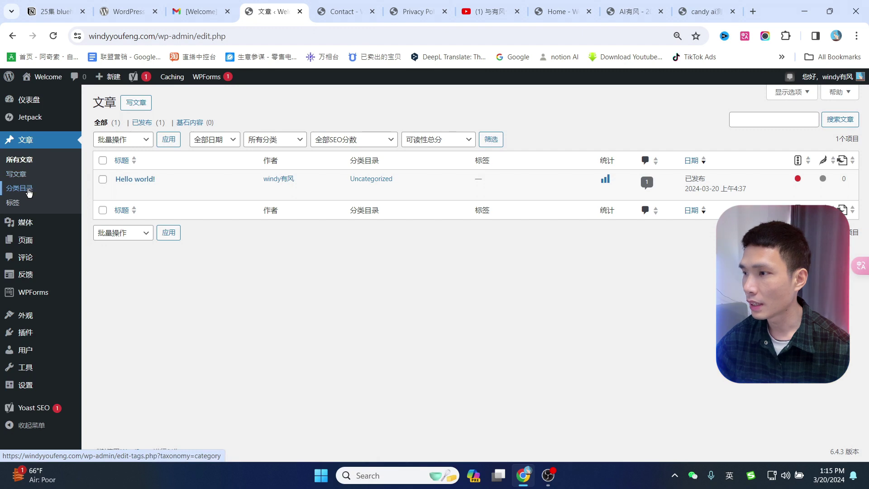
pyautogui.click(25, 193)
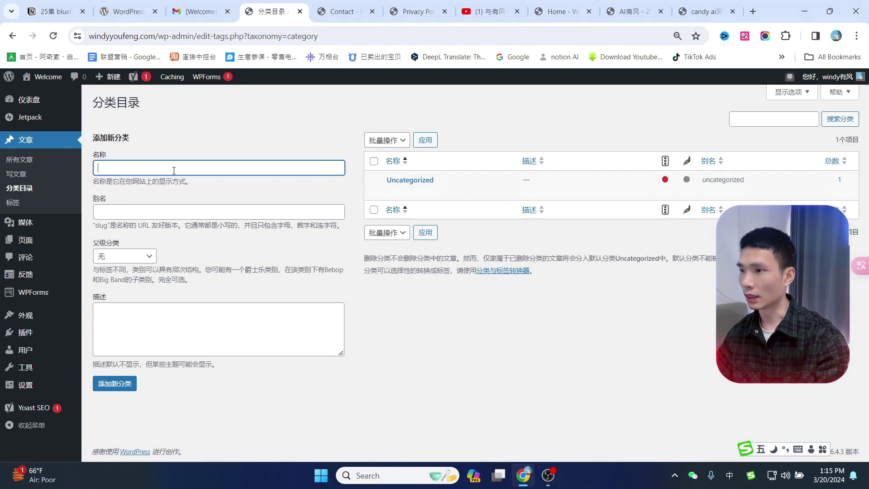
pyautogui.write('yazhou')
pyautogui.press('space')
pyautogui.write('lvyou')
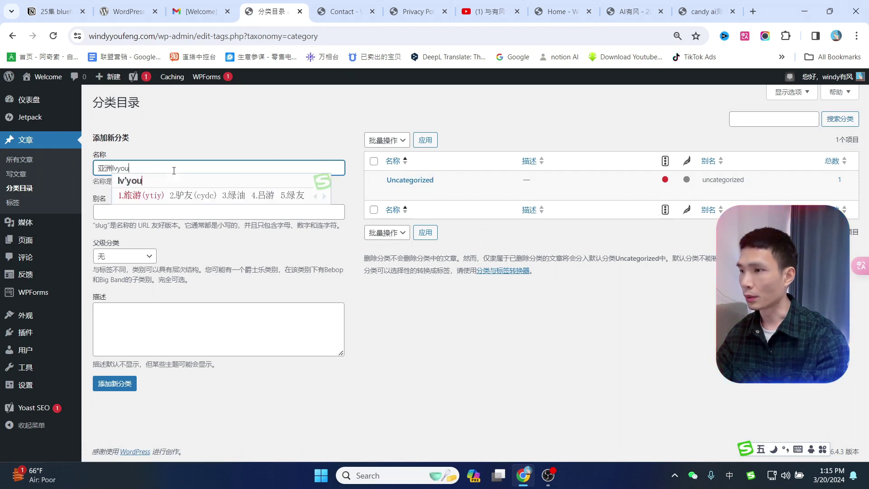
pyautogui.press('space')
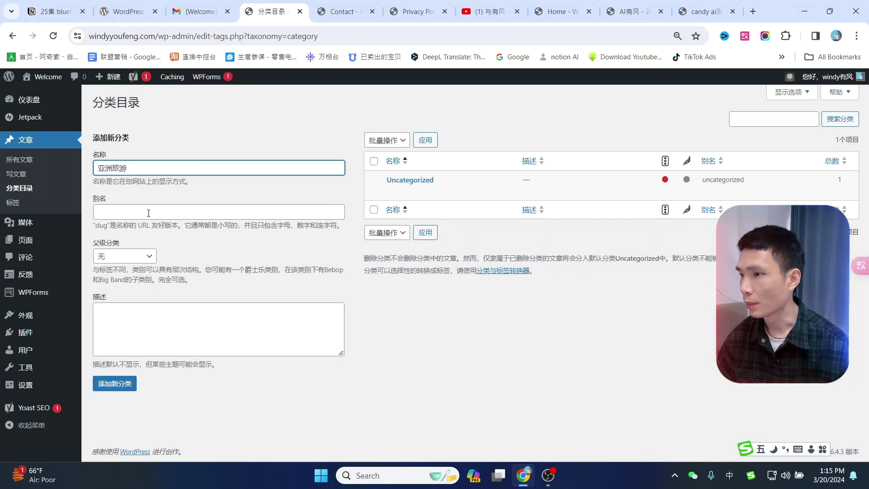
# Begin typing a slug by hand in the category slug field.
pyautogui.click(148, 213)
pyautogui.click(274, 239)
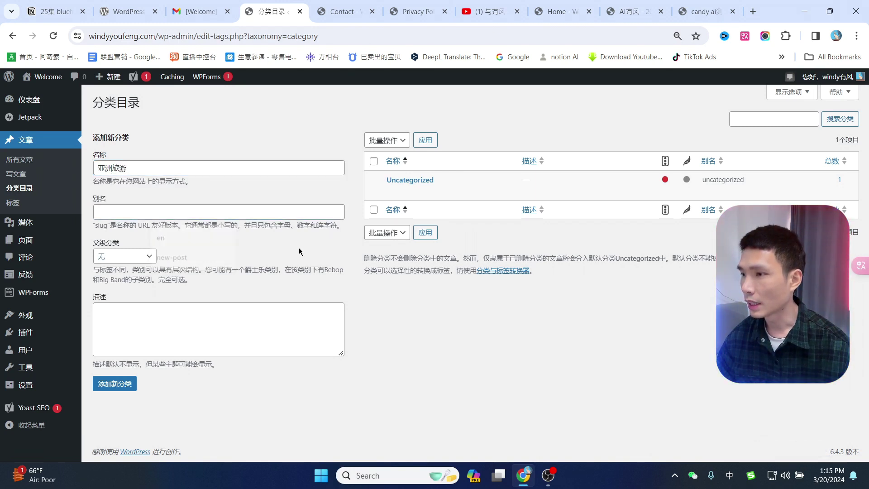
pyautogui.click(131, 211)
pyautogui.write('widjy')
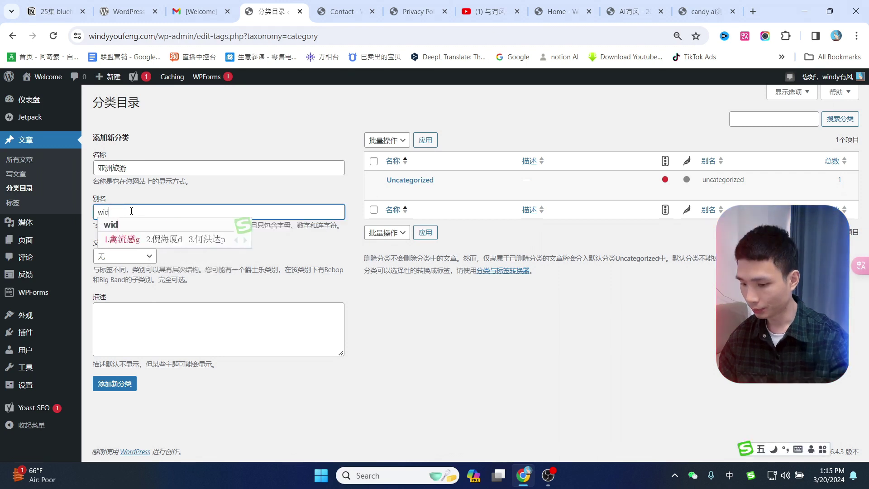
pyautogui.press('shift')
pyautogui.press('BackSpace')
pyautogui.press('BackSpace')
pyautogui.press('BackSpace')
pyautogui.write('ndy')
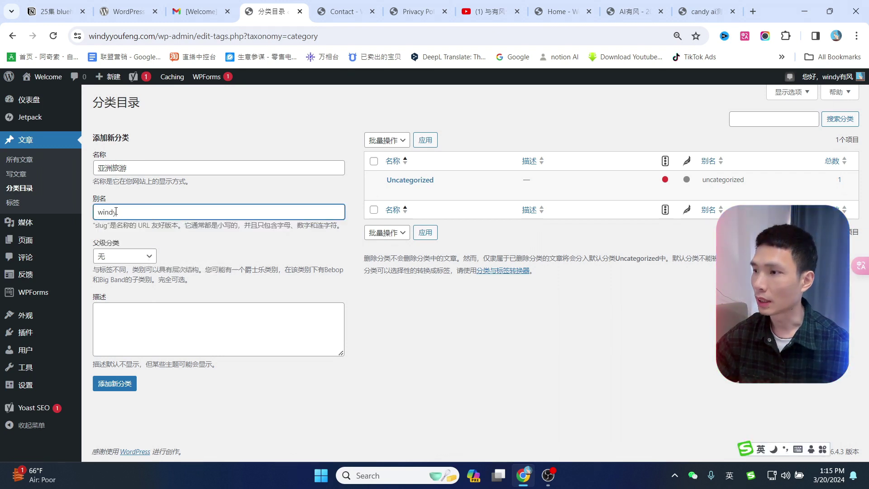
# Translate 亚洲旅游 in DeepL and paste AsiaTravel, without the space, as the slug.
pyautogui.tripleClick(140, 167)
pyautogui.hotkey('ctrl', 'c')
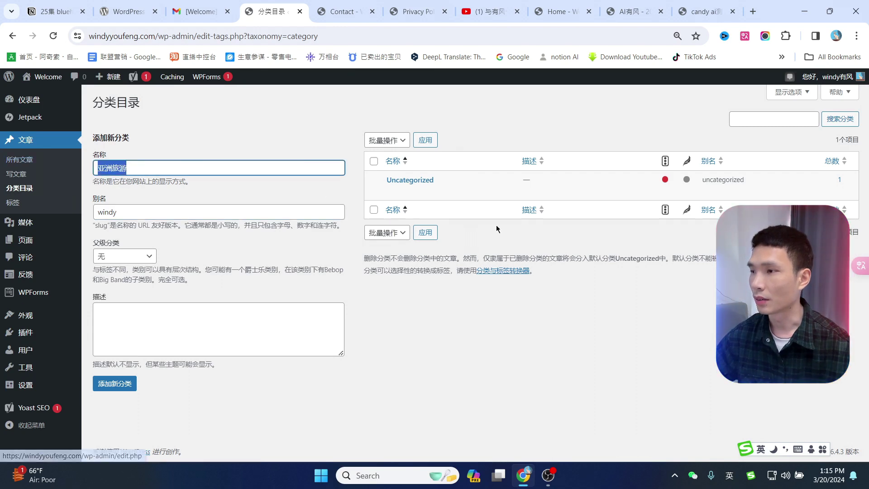
pyautogui.click(448, 57)
pyautogui.hotkey('ctrl', 'v')
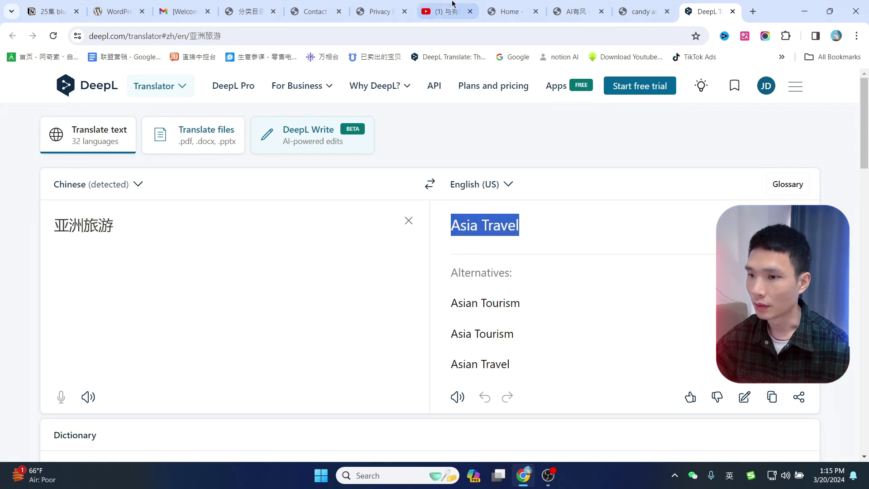
pyautogui.click(258, 4)
pyautogui.press('Tab')
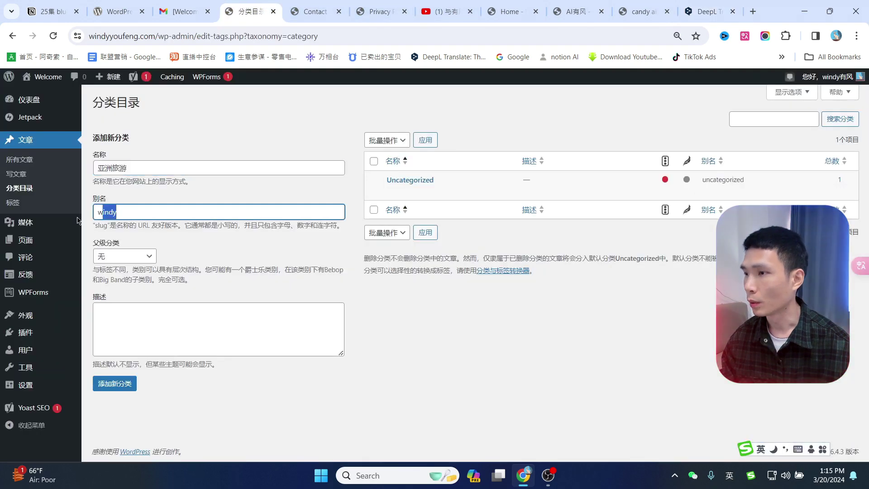
pyautogui.write('Asia Travel')
pyautogui.press('BackSpace')
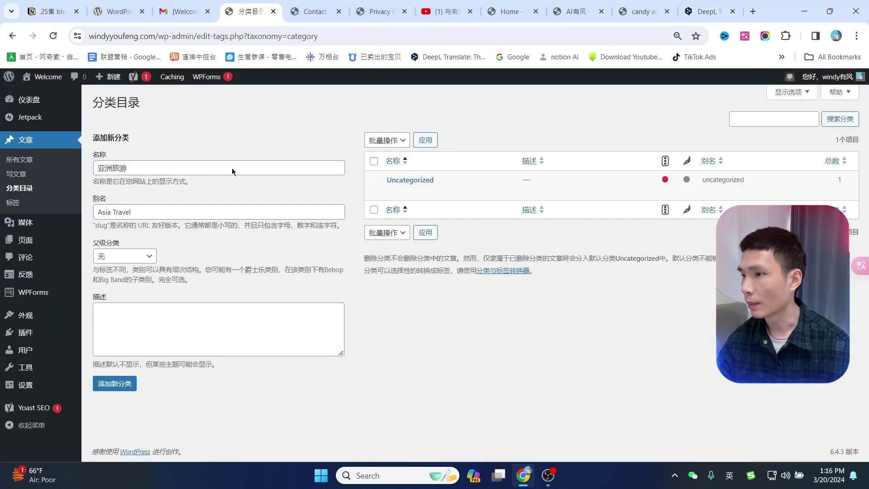
# Add the 亚洲旅游 category and check the asiatravel slug in its page address.
pyautogui.click(128, 380)
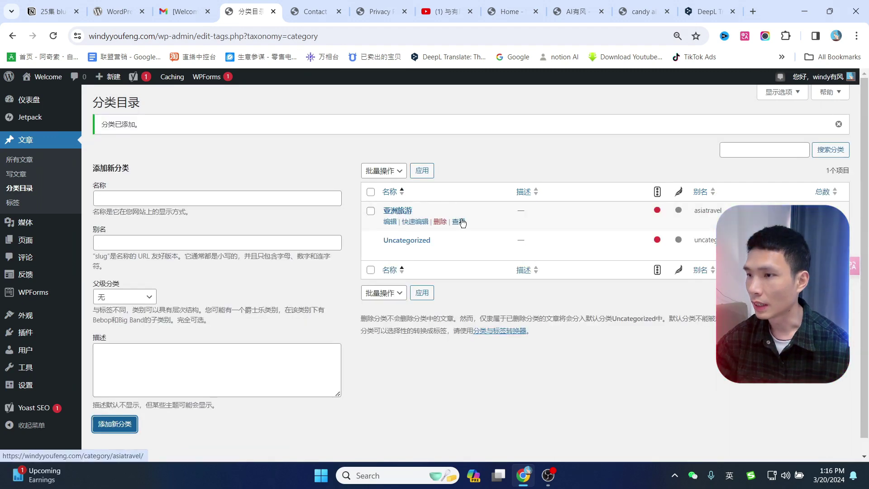
pyautogui.click(460, 221)
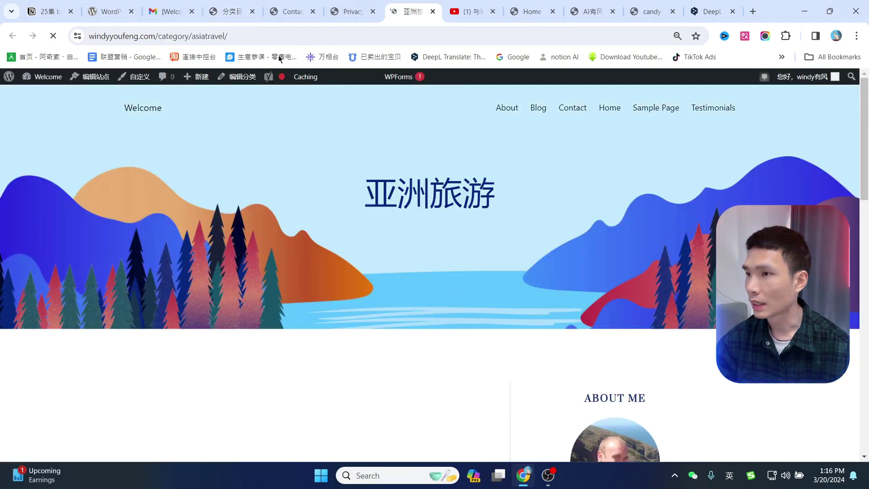
pyautogui.click(240, 37)
pyautogui.click(240, 37)
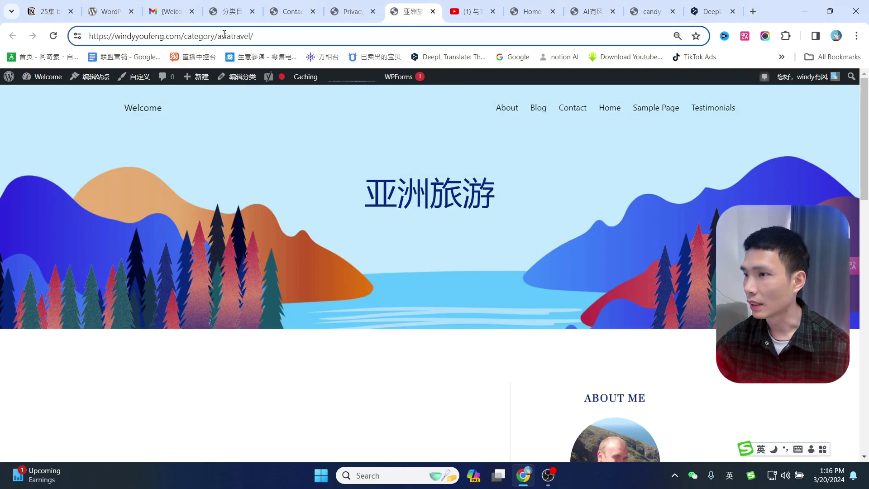
pyautogui.moveTo(224, 36); pyautogui.dragTo(236, 36)
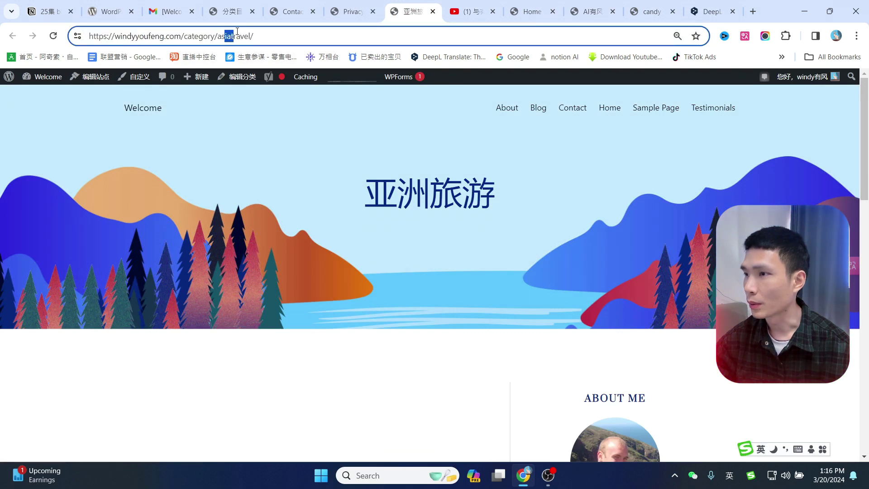
# Compare the DeepL translation with the category page address, then return to Categories.
pyautogui.click(228, 3)
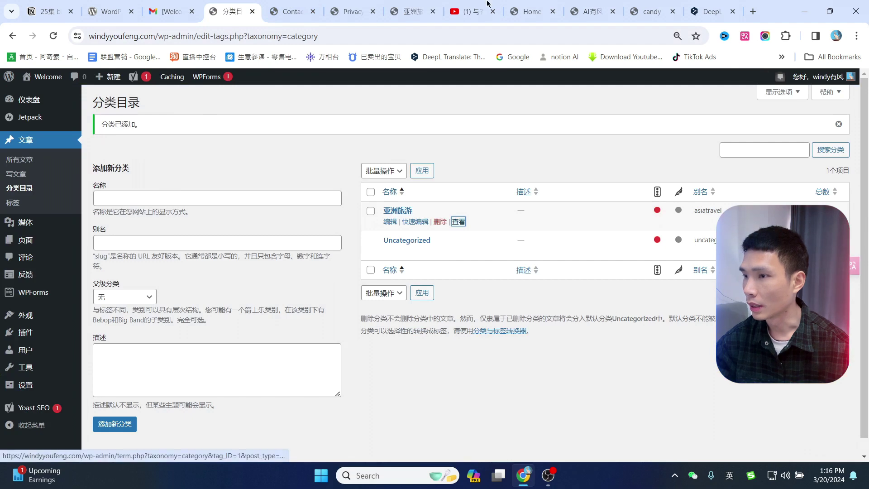
pyautogui.click(713, 12)
pyautogui.hotkey('ctrl', 'a')
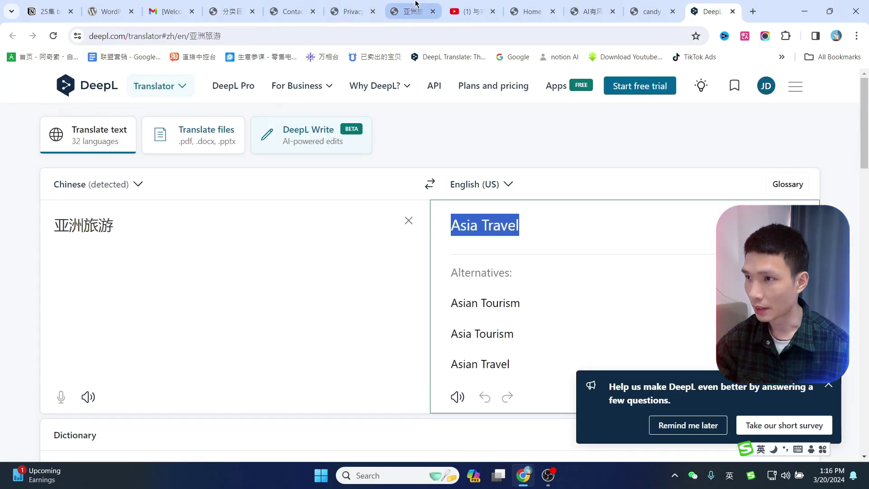
pyautogui.click(405, 11)
pyautogui.click(351, 11)
pyautogui.hotkey('ctrl', 'Tab')
pyautogui.doubleClick(231, 36)
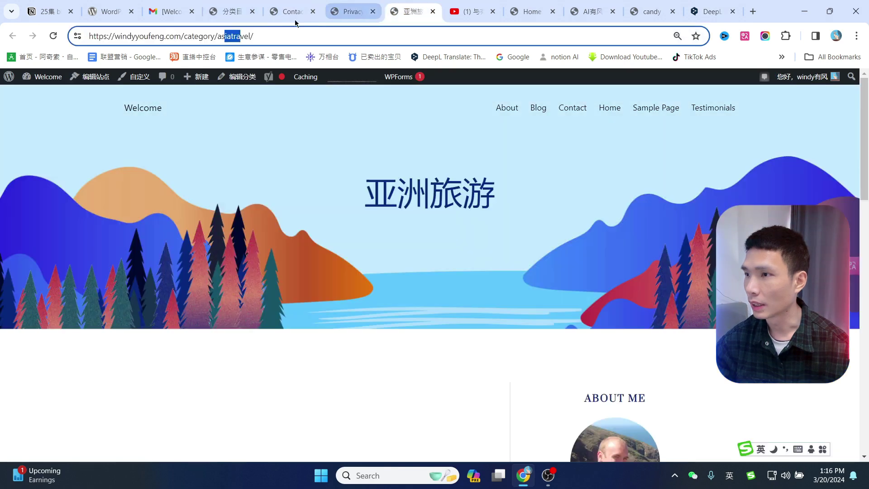
pyautogui.click(229, 35)
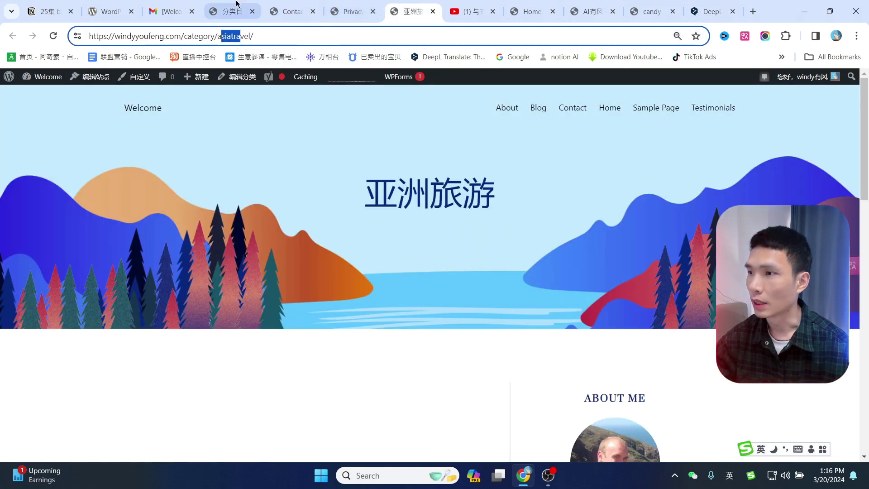
pyautogui.click(227, 11)
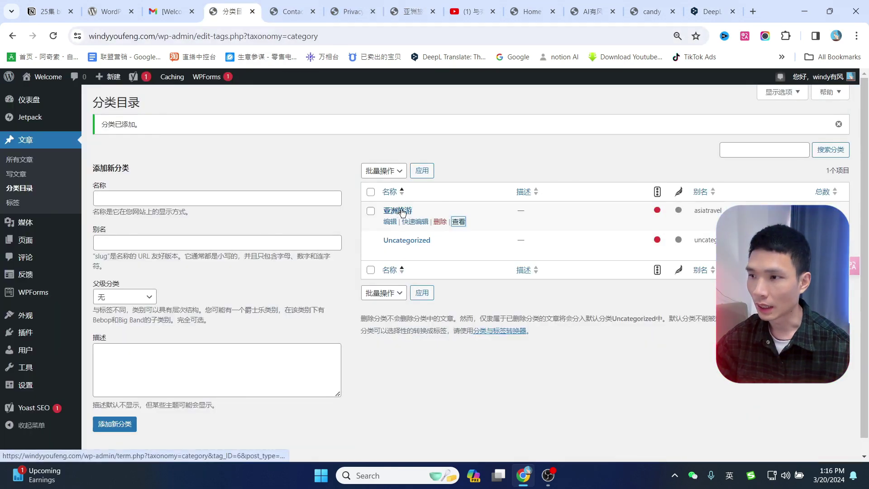
# Add the category 中国旅游 with 亚洲旅游 as its parent category.
pyautogui.click(146, 198)
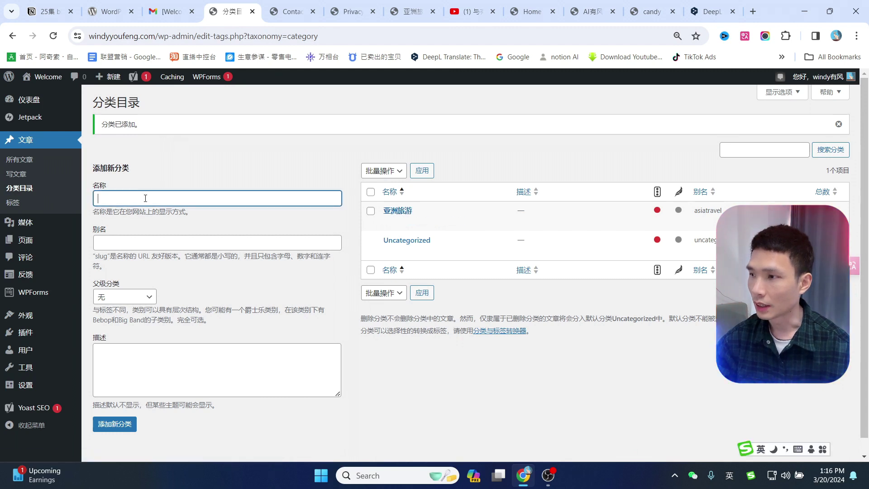
pyautogui.write('k')
pyautogui.press('BackSpace')
pyautogui.write('中国旅游')
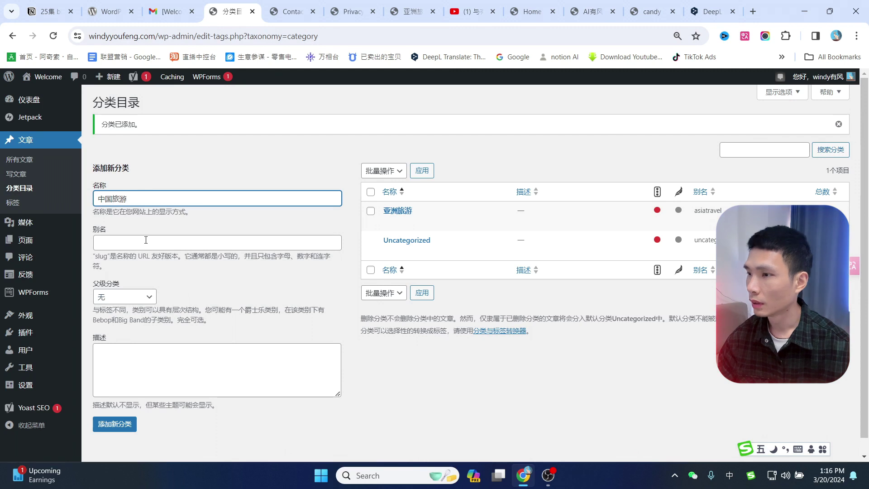
pyautogui.click(118, 297)
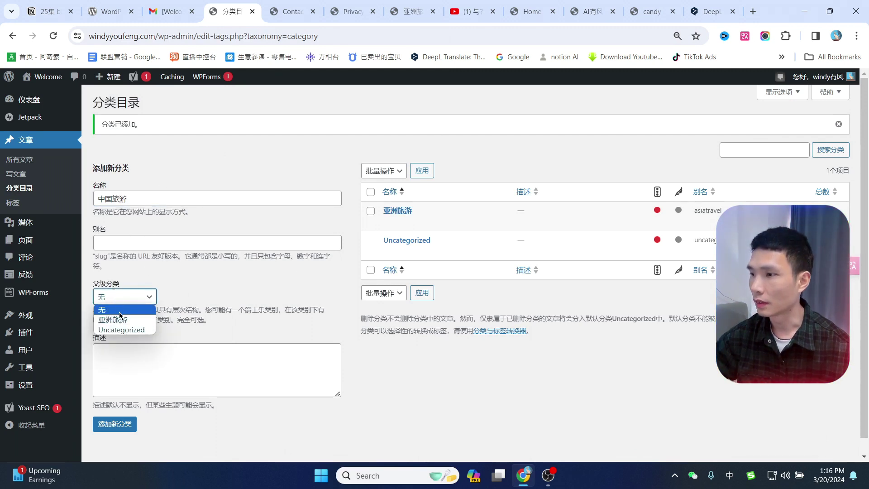
pyautogui.click(120, 321)
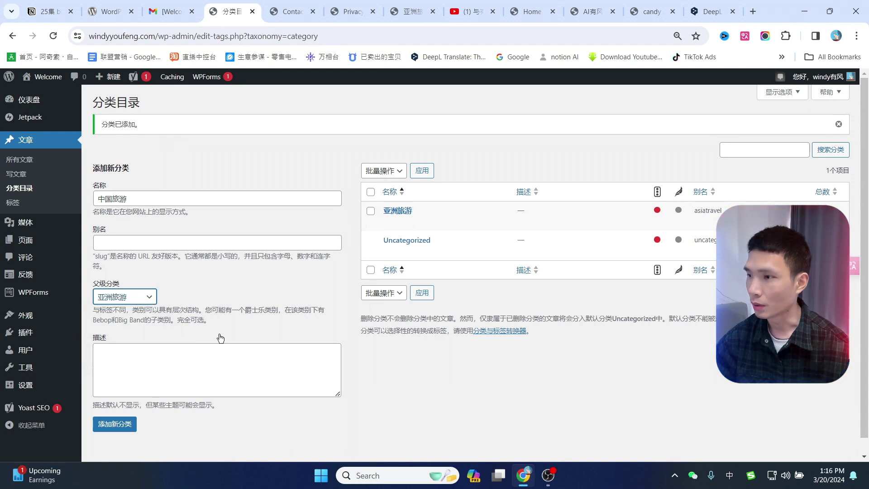
pyautogui.scroll(-1, 221, 339)
pyautogui.click(115, 408)
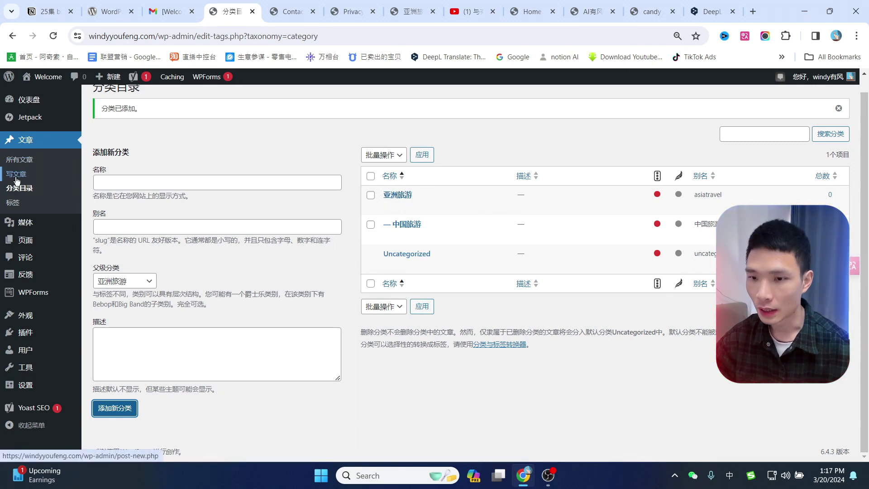
pyautogui.click(20, 164)
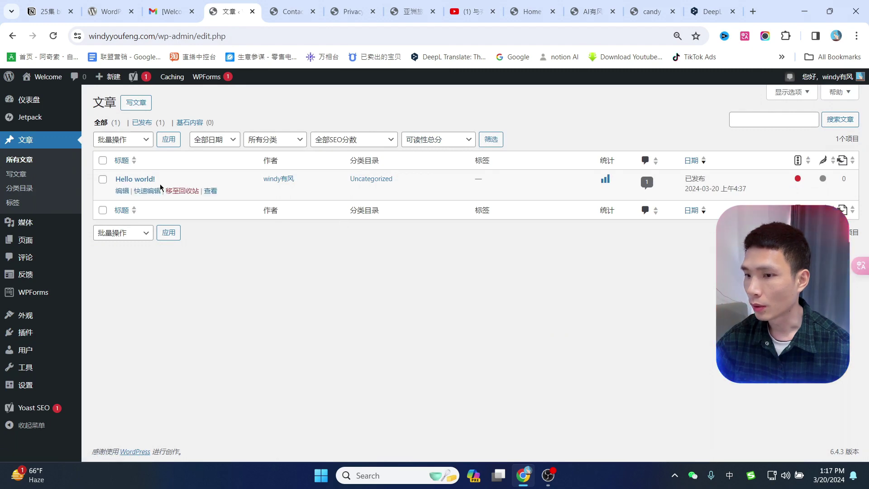
# View the Hello world! post on the live site.
pyautogui.click(211, 192)
pyautogui.scroll(-4, 450, 237)
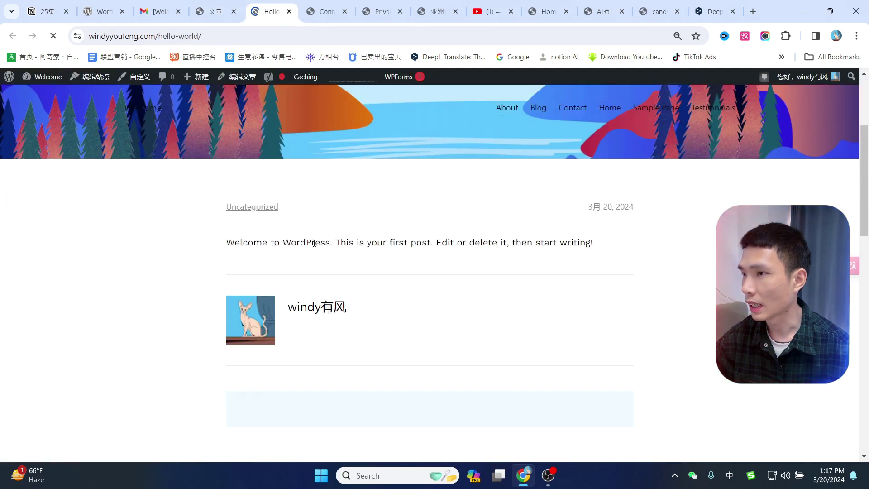
pyautogui.moveTo(226, 243); pyautogui.dragTo(605, 262)
pyautogui.scroll(-5, 635, 277)
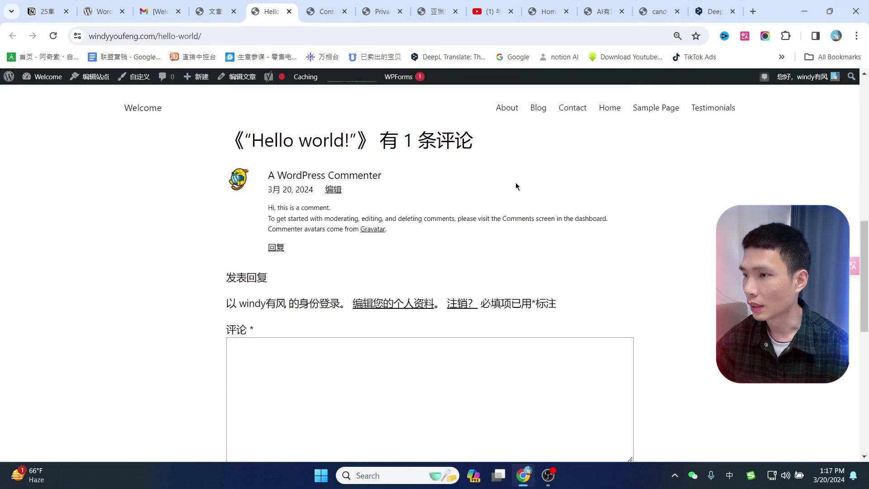
pyautogui.click(215, 12)
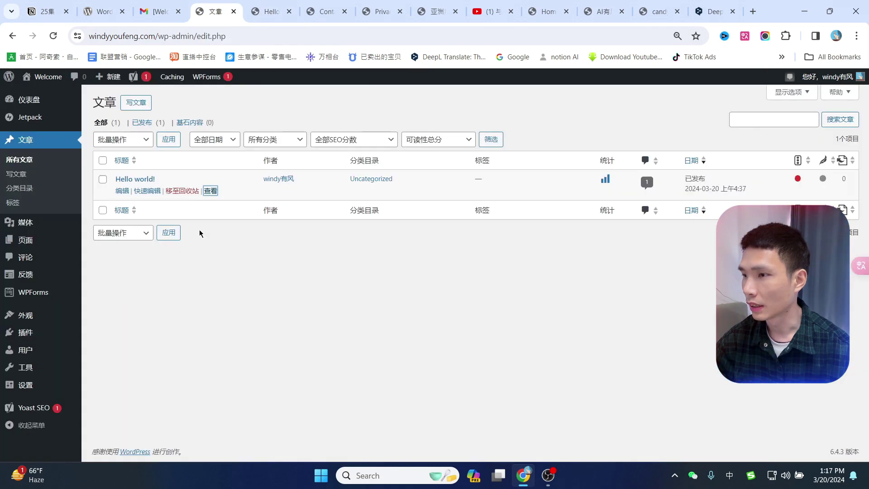
# Bulk-trash Hello world!, then start a new post and dismiss the welcome guide.
pyautogui.click(103, 161)
pyautogui.click(122, 139)
pyautogui.click(120, 170)
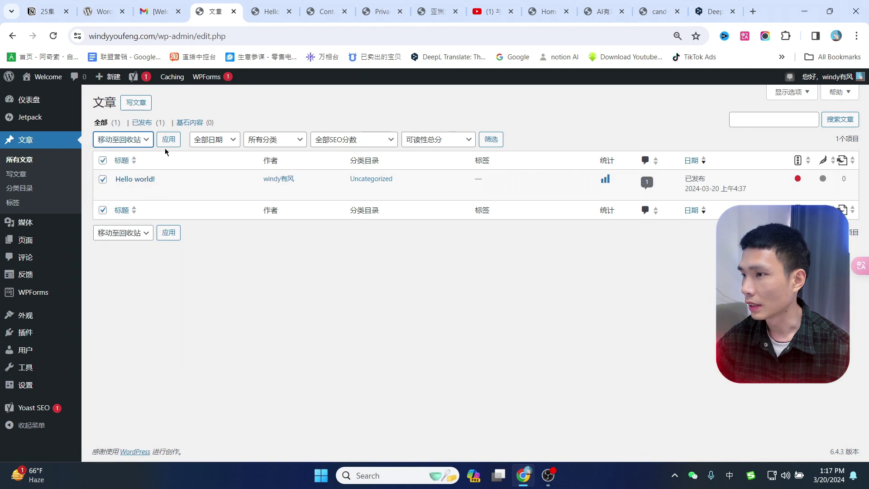
pyautogui.click(168, 141)
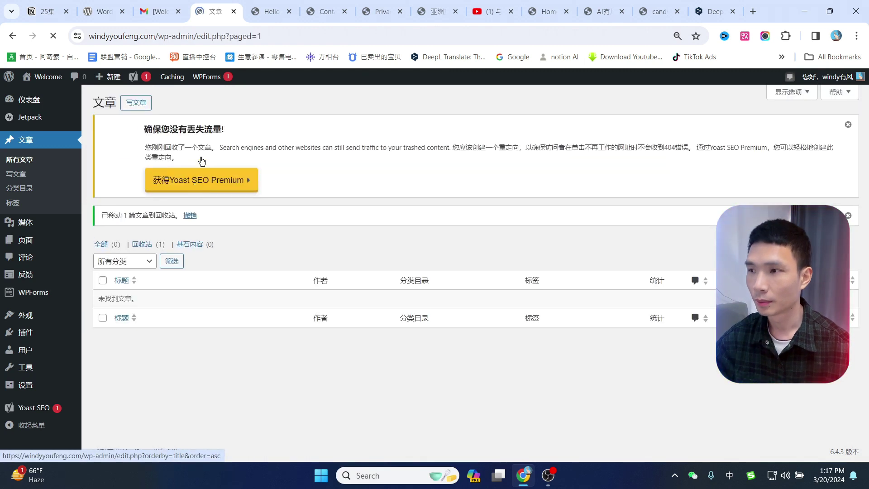
pyautogui.click(17, 179)
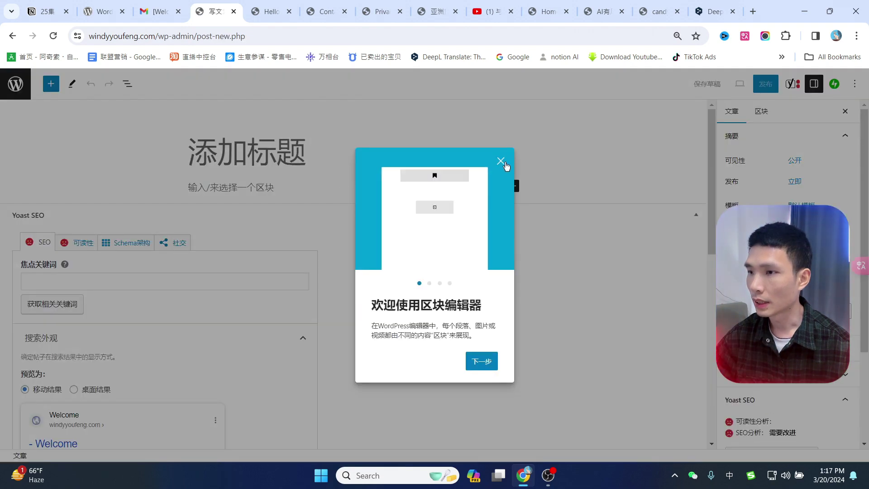
pyautogui.click(501, 160)
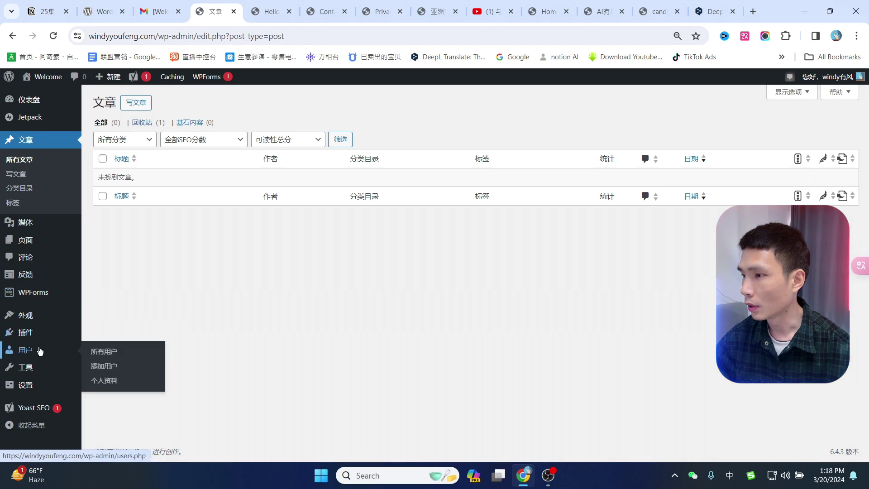
# In Permalink settings, choose the custom structure and clear its pattern.
pyautogui.moveTo(30, 391)
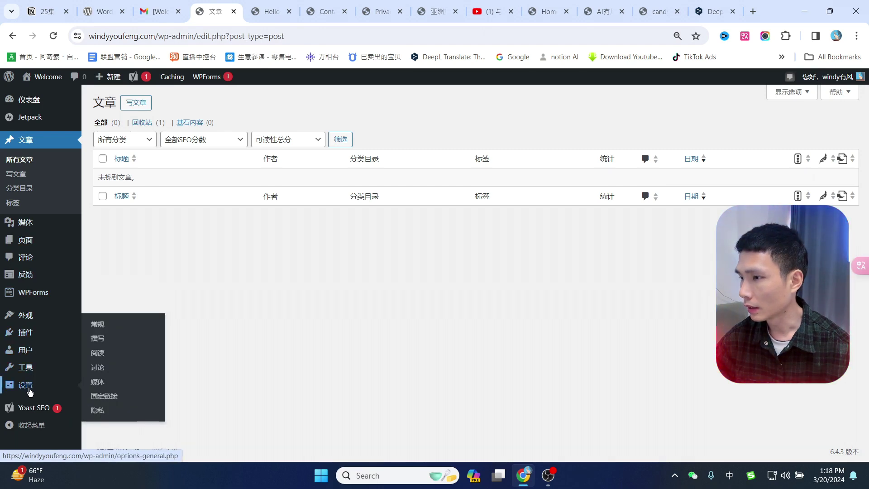
pyautogui.click(109, 397)
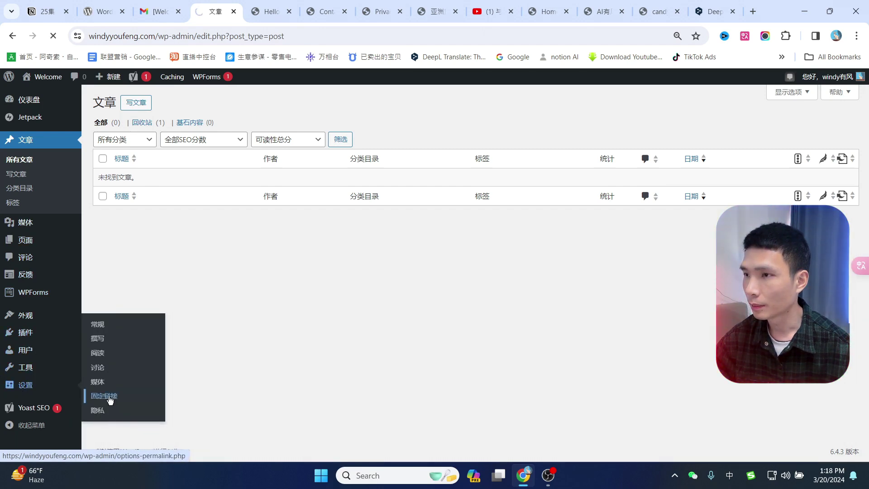
pyautogui.scroll(-2, 236, 334)
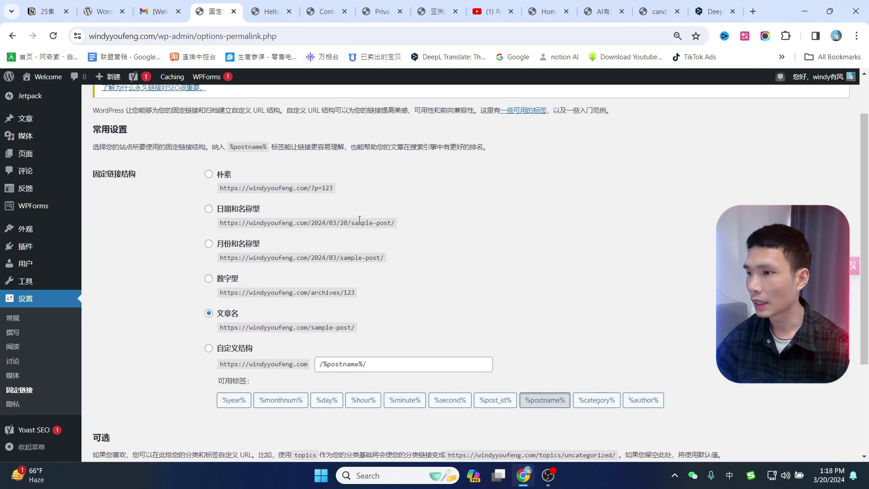
pyautogui.scroll(-2, 304, 320)
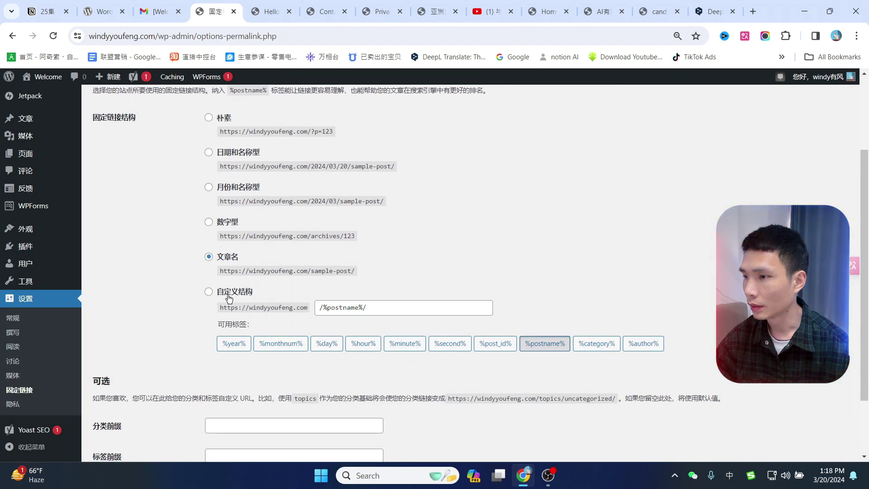
pyautogui.tripleClick(344, 308)
pyautogui.press('BackSpace')
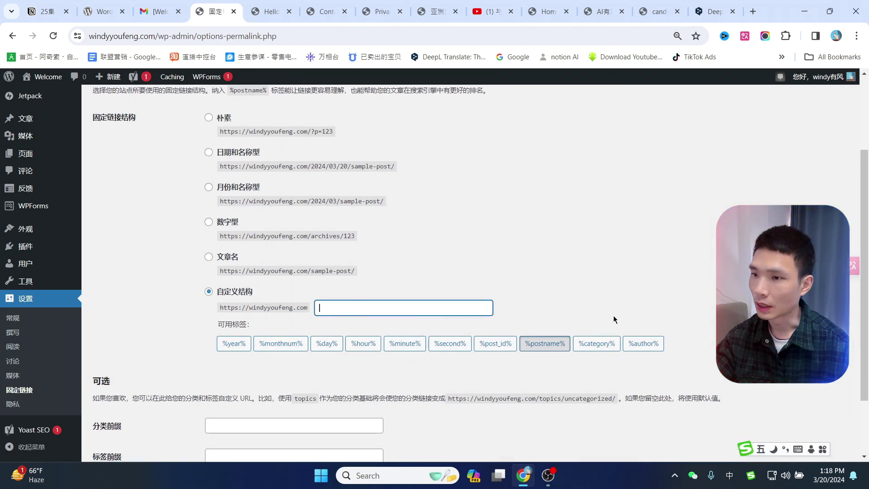
# Set the custom permalink structure to %postname% and save the changes.
pyautogui.click(598, 344)
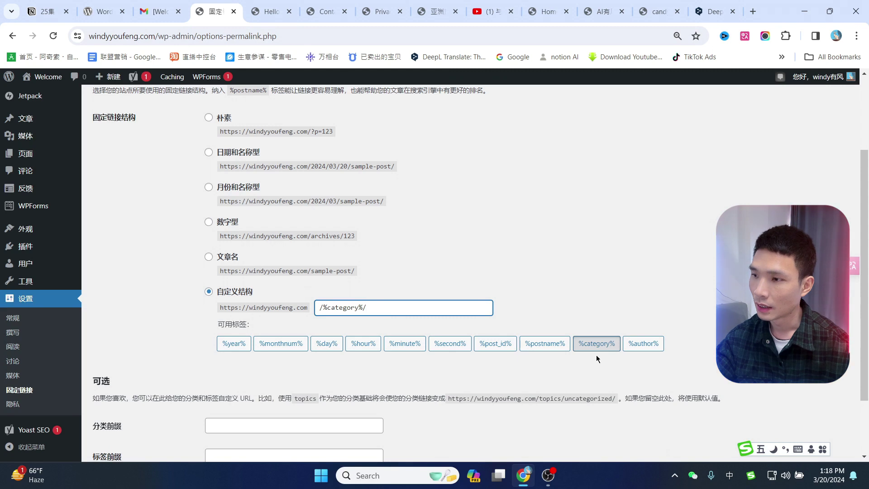
pyautogui.click(544, 345)
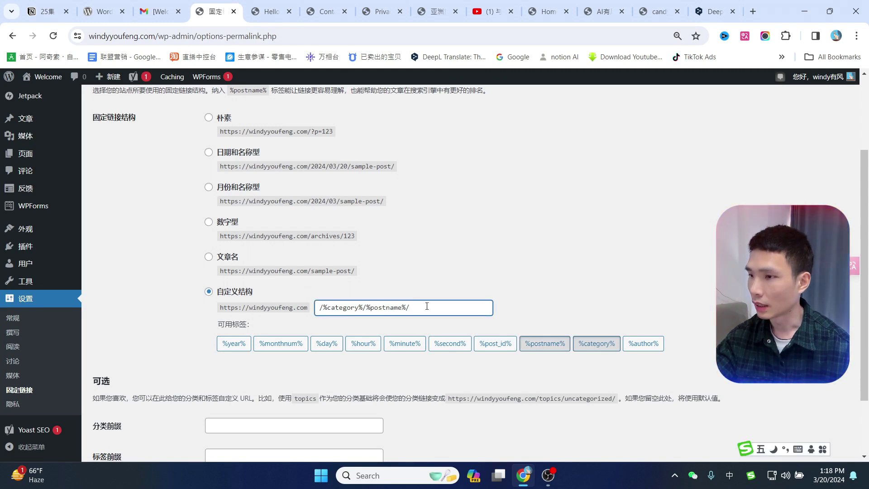
pyautogui.moveTo(367, 305); pyautogui.dragTo(318, 306)
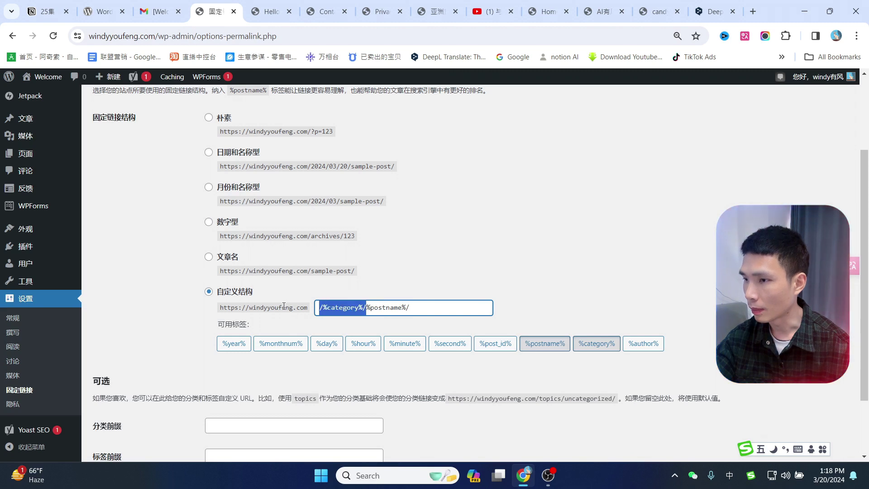
pyautogui.press('BackSpace')
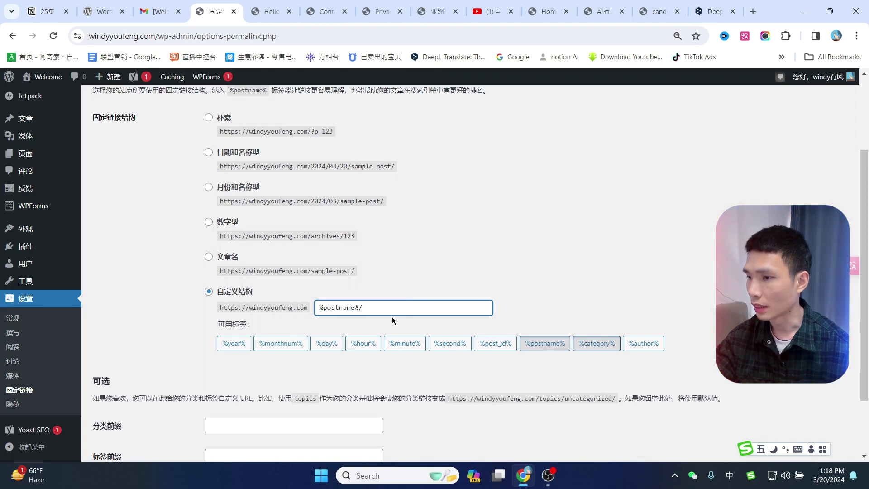
pyautogui.press('BackSpace')
pyautogui.click(490, 279)
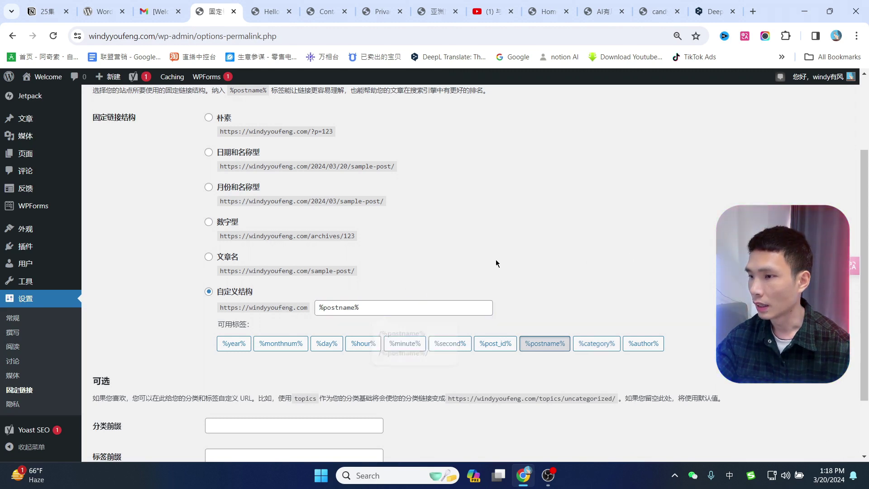
pyautogui.scroll(-2, 583, 273)
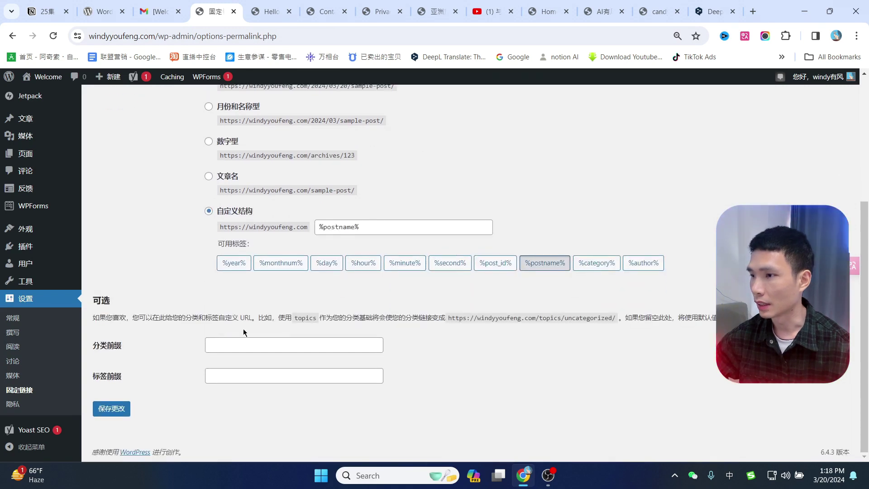
pyautogui.click(118, 410)
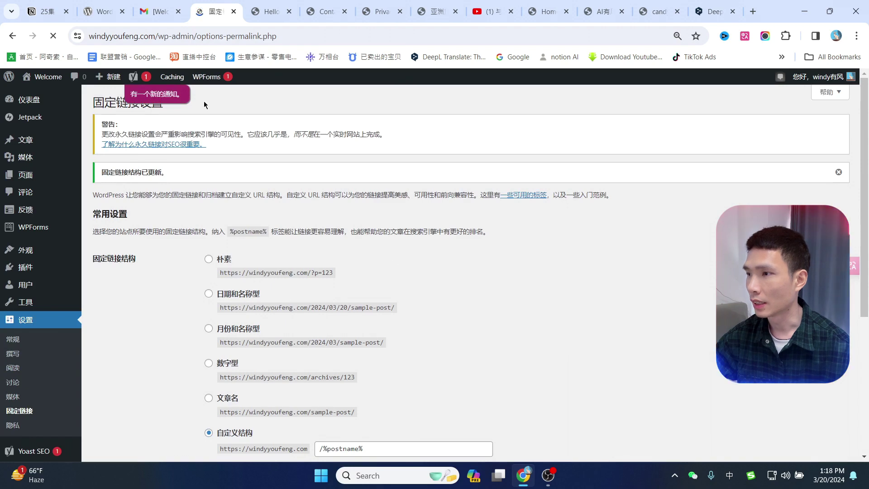
pyautogui.click(656, 12)
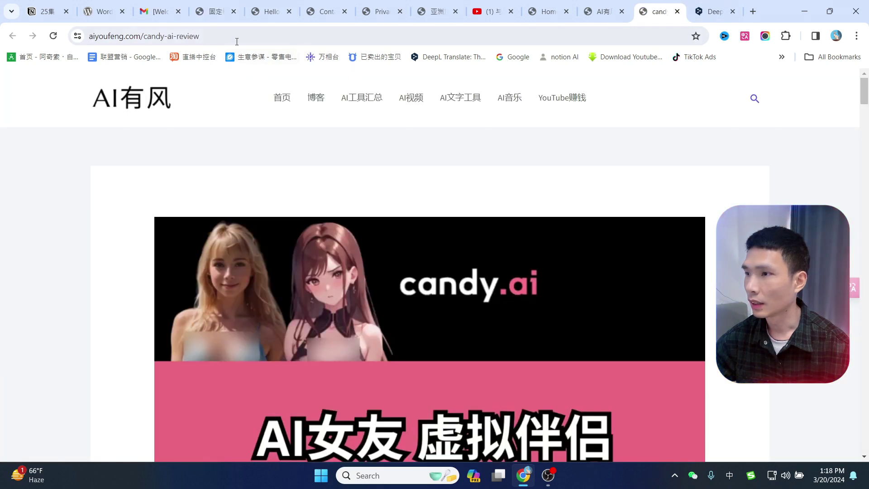
# Highlight the candy-ai-review slug, then open the Chopcast review from the homepage.
pyautogui.moveTo(143, 36); pyautogui.dragTo(211, 36)
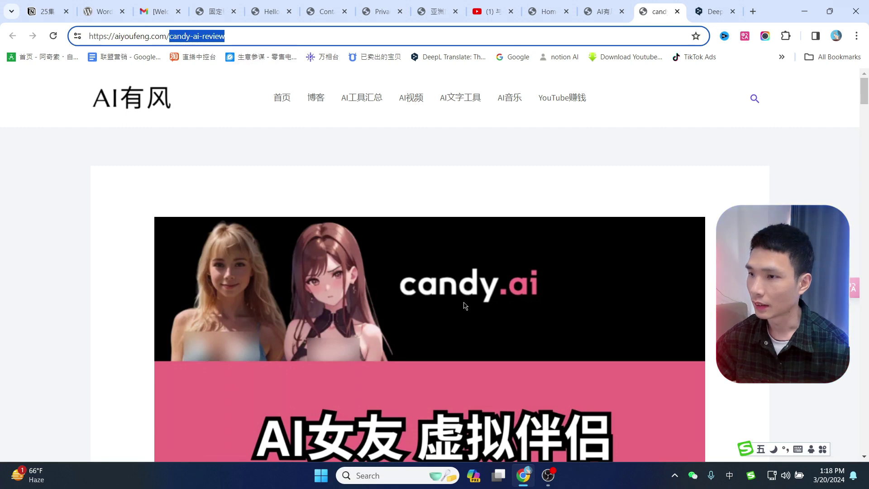
pyautogui.scroll(-5, 465, 306)
pyautogui.click(602, 12)
pyautogui.click(219, 247)
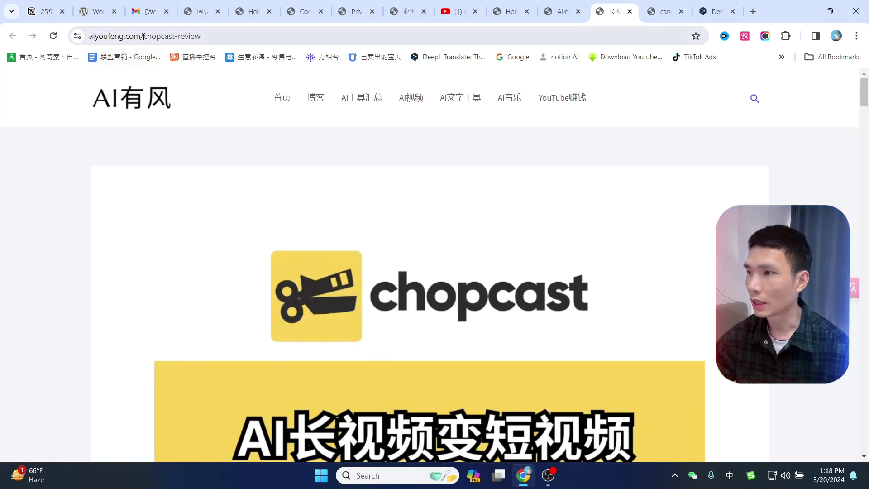
# Highlight the chopcast-review slug in the article's web address.
pyautogui.moveTo(144, 36); pyautogui.dragTo(202, 36)
pyautogui.click(242, 33)
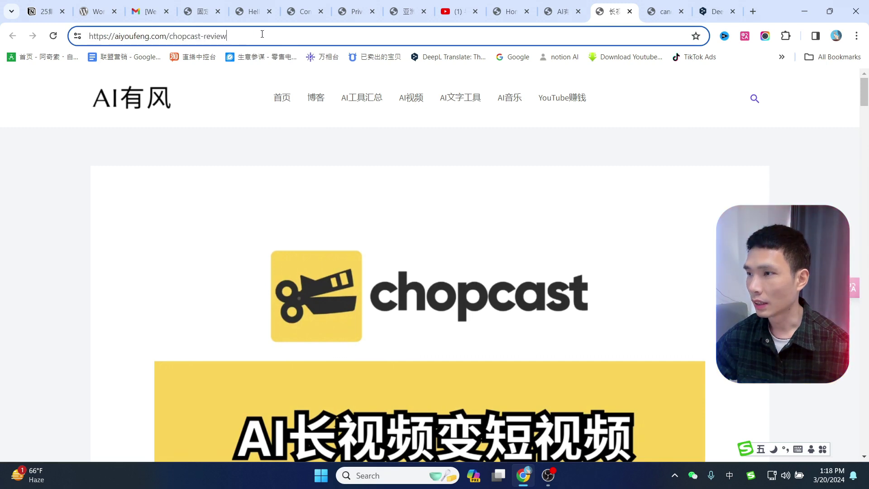
pyautogui.moveTo(263, 34); pyautogui.dragTo(88, 36)
pyautogui.click(181, 36)
pyautogui.scroll(-5, 539, 262)
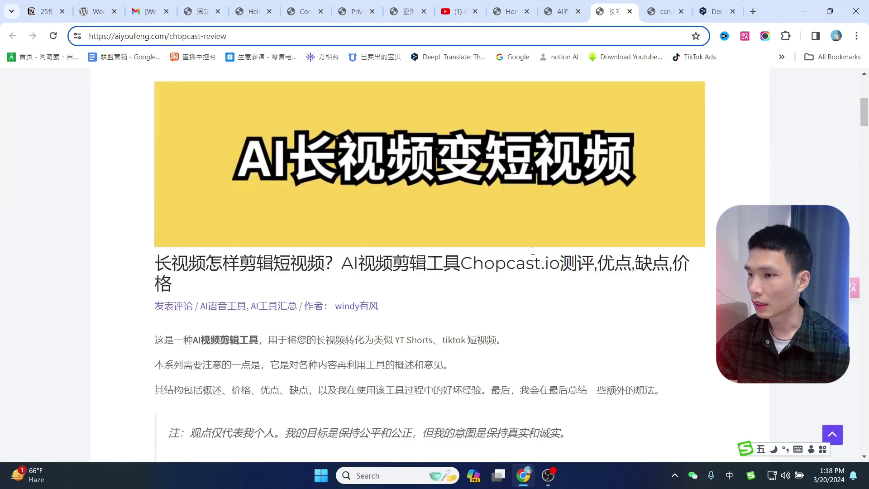
pyautogui.scroll(5, 431, 262)
pyautogui.scroll(-5, 415, 304)
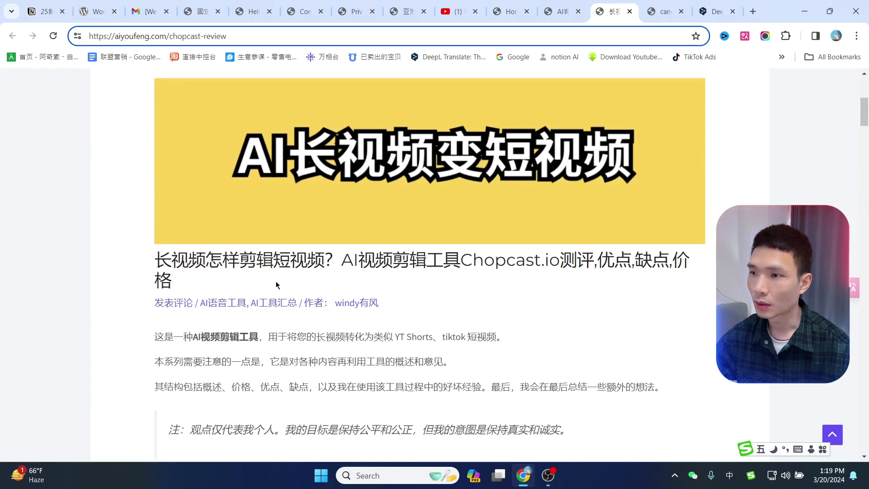
pyautogui.scroll(5, 277, 283)
pyautogui.scroll(-1, 474, 271)
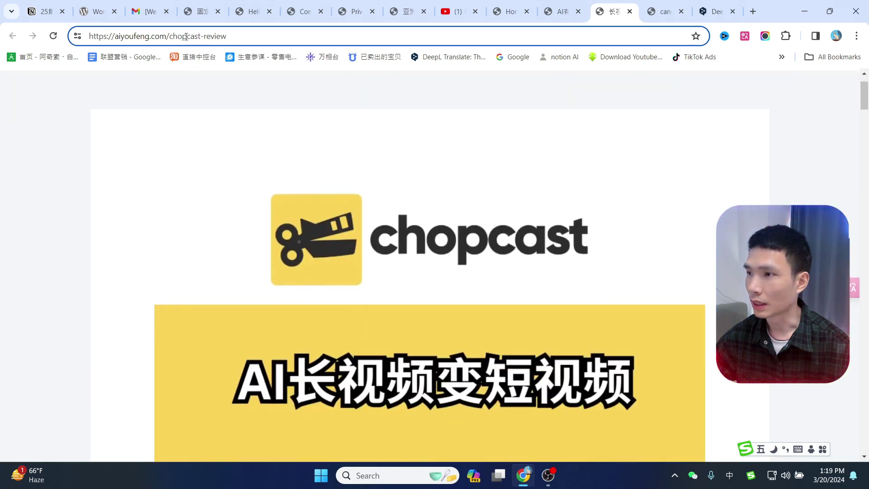
pyautogui.moveTo(190, 34); pyautogui.dragTo(235, 32)
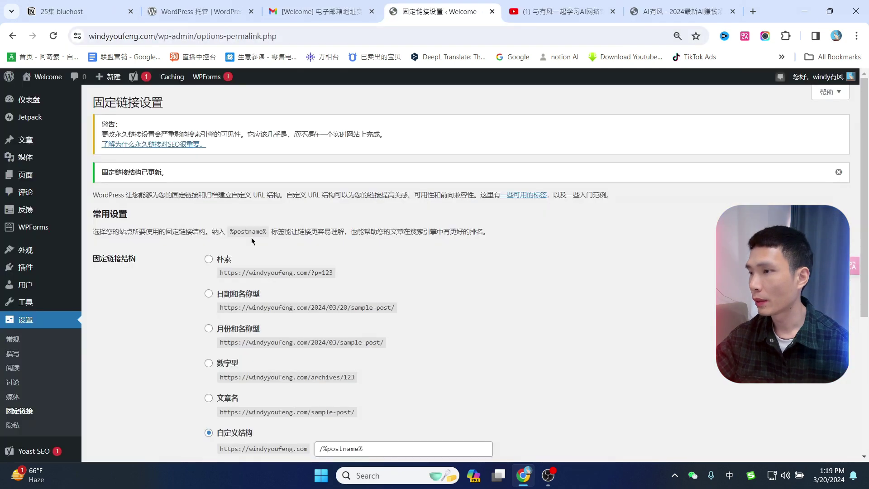
# Paste 你好我是有风 as the new post title and collapse the Yoast SEO panel.
pyautogui.moveTo(64, 146)
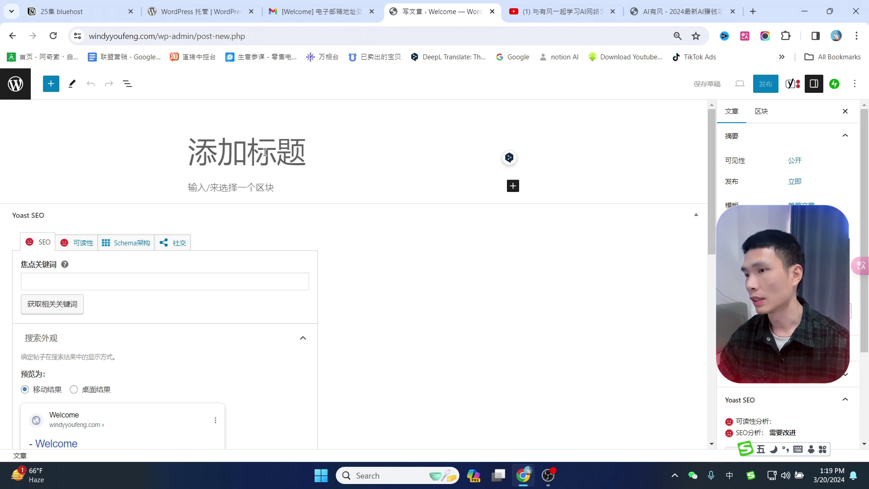
pyautogui.write('你好我是有风')
pyautogui.click(214, 190)
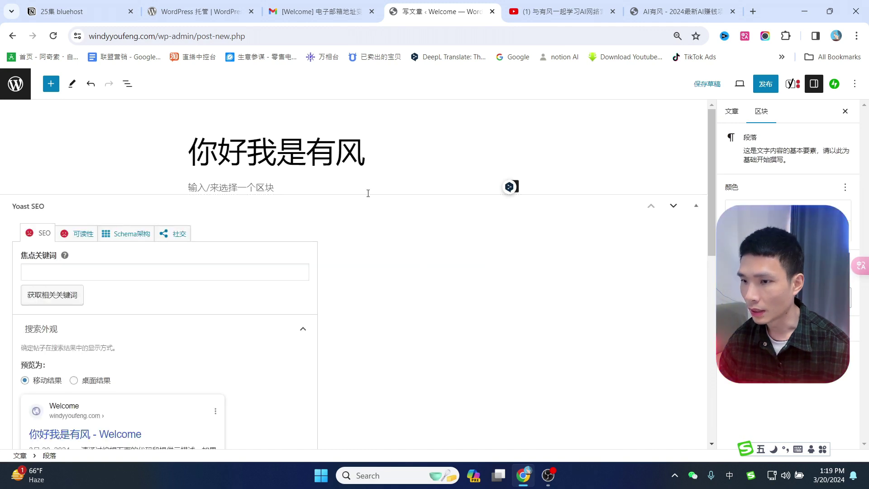
pyautogui.click(696, 205)
pyautogui.click(703, 438)
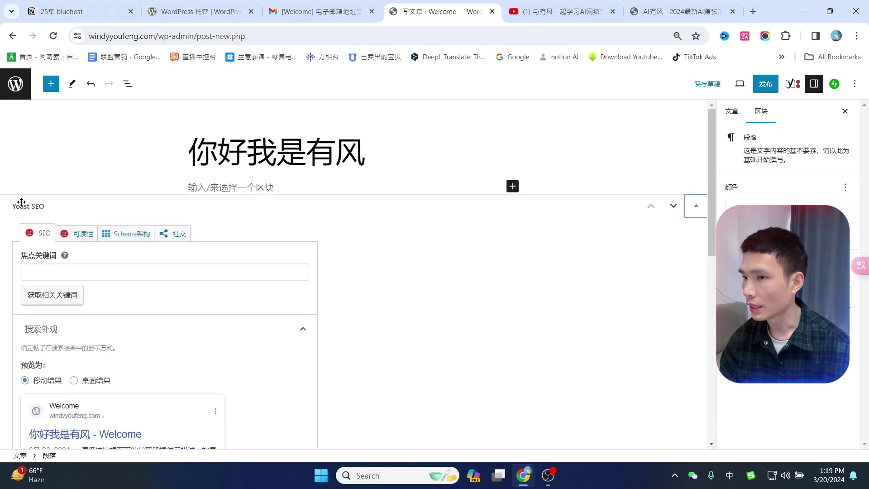
pyautogui.click(696, 208)
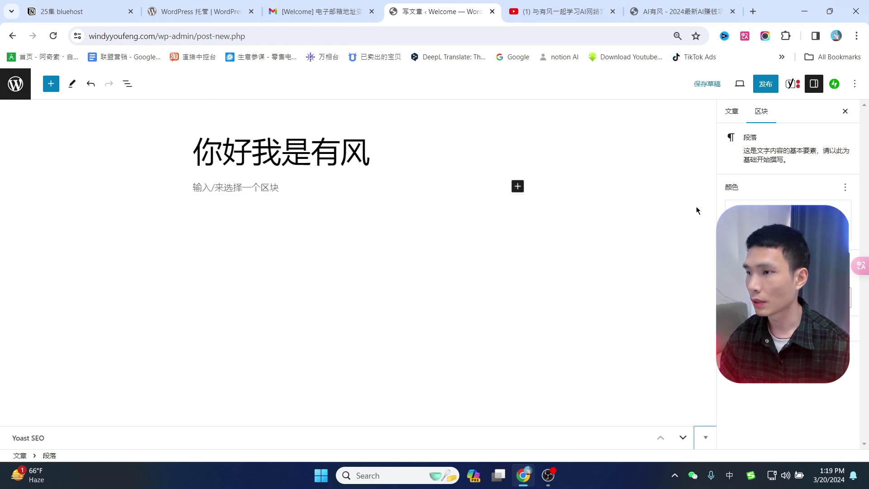
pyautogui.click(247, 189)
# Open the Chopcast review article on aiyoufeng.com and highlight its title.
pyautogui.click(643, 11)
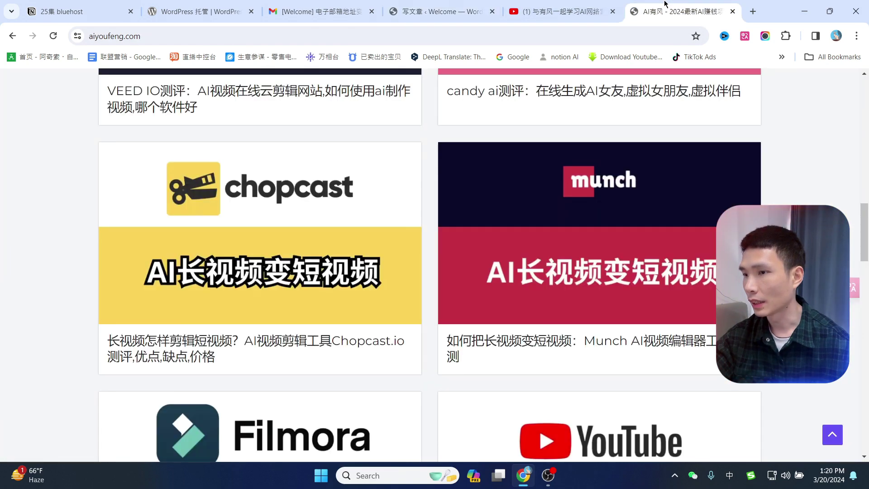
pyautogui.click(260, 233)
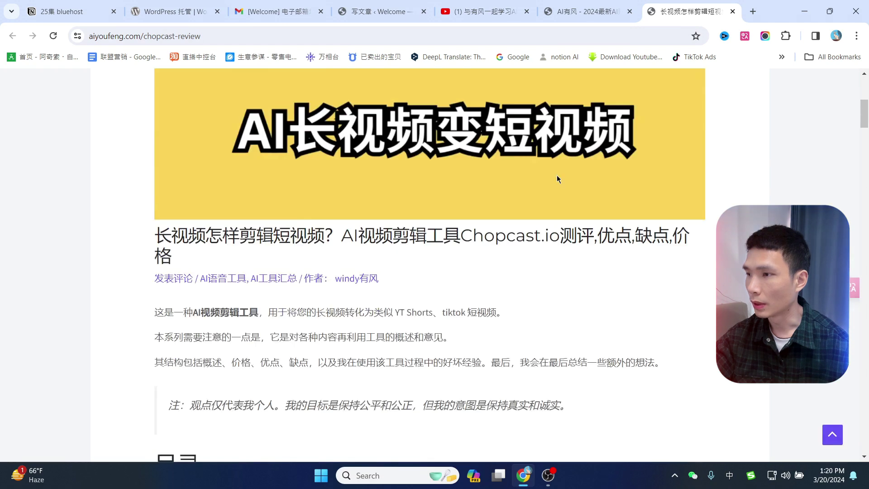
pyautogui.moveTo(154, 200); pyautogui.dragTo(191, 222)
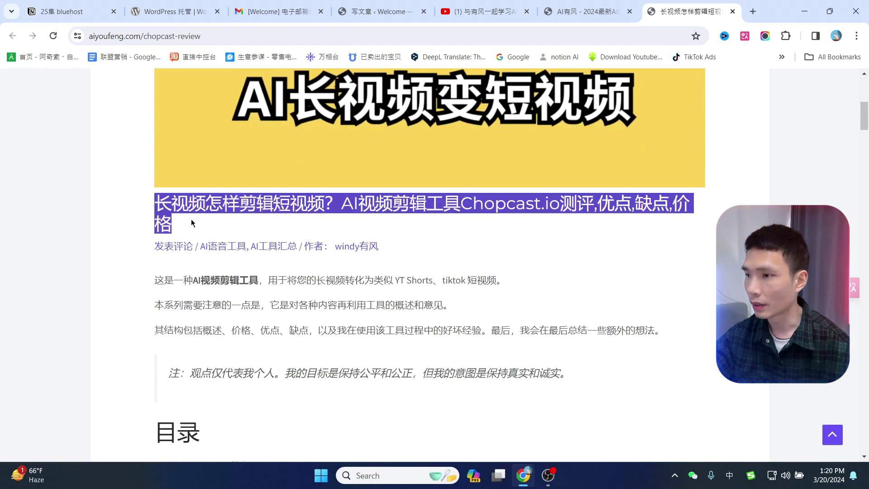
pyautogui.scroll(-10, 644, 309)
pyautogui.scroll(-10, 645, 308)
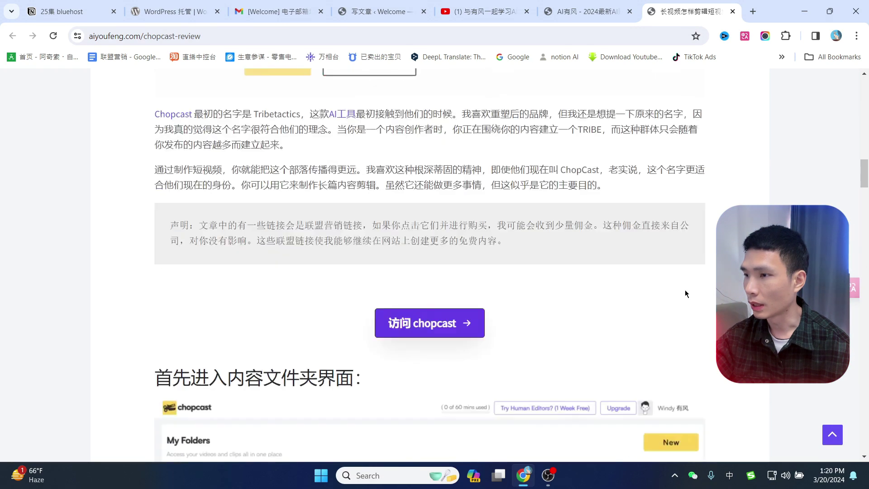
# Highlight the opening paragraph, the chopcast优缺点 heading, the 优点 subheading and all five pros bullets.
pyautogui.moveTo(146, 223); pyautogui.dragTo(410, 219)
pyautogui.scroll(-15, 505, 256)
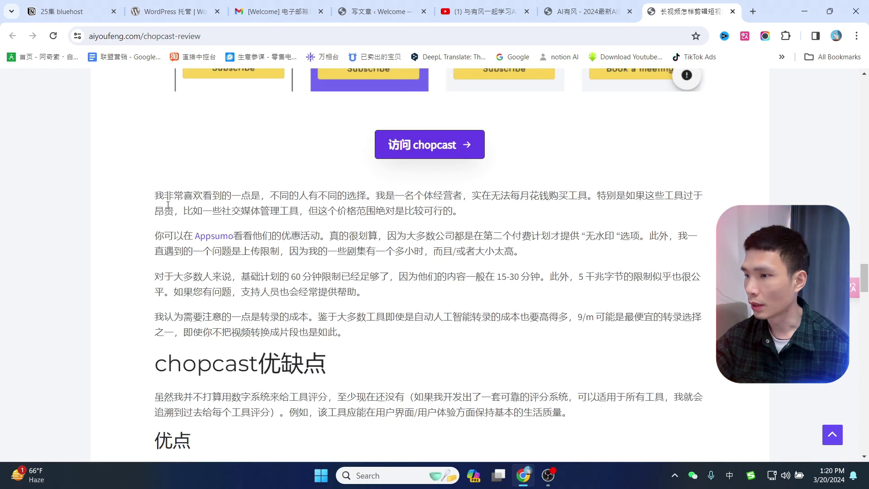
pyautogui.moveTo(168, 205); pyautogui.dragTo(434, 240)
pyautogui.scroll(-4, 434, 240)
pyautogui.moveTo(154, 194); pyautogui.dragTo(326, 195)
pyautogui.moveTo(154, 271); pyautogui.dragTo(190, 271)
pyautogui.scroll(-4, 152, 154)
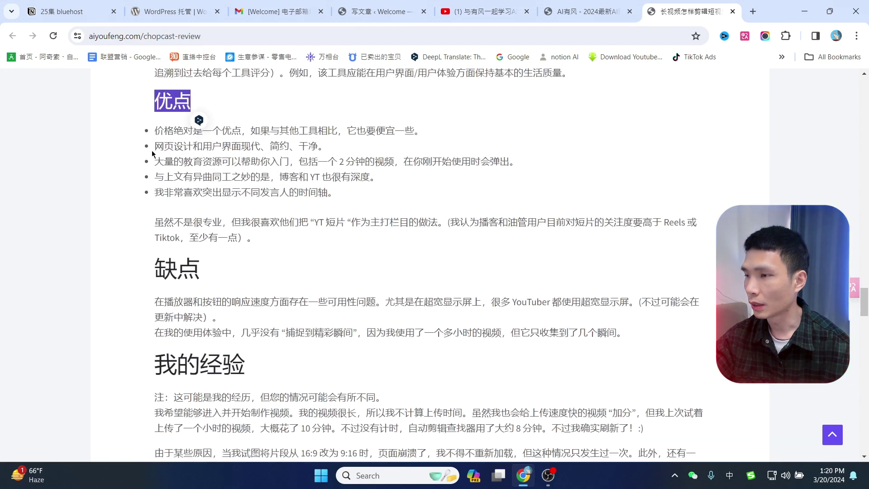
pyautogui.moveTo(154, 129); pyautogui.dragTo(368, 199)
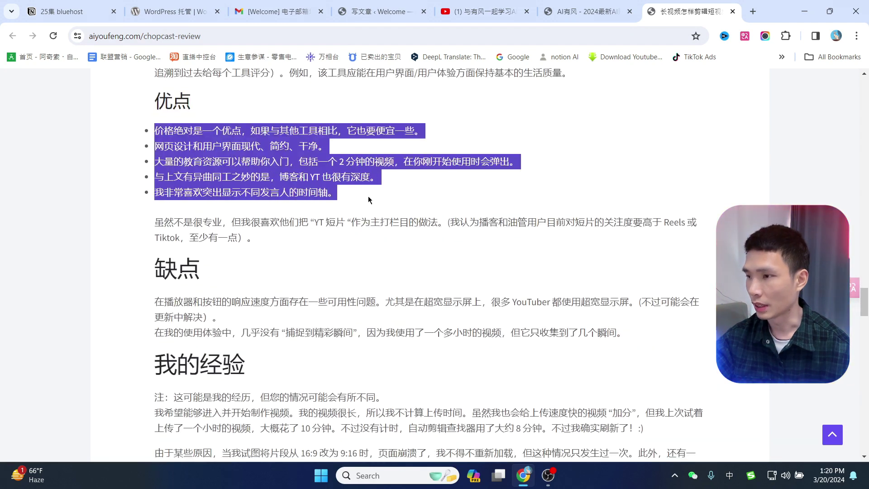
# Skim the rest of the review, then return to the WordPress 写文章 post editor tab.
pyautogui.scroll(-6, 375, 204)
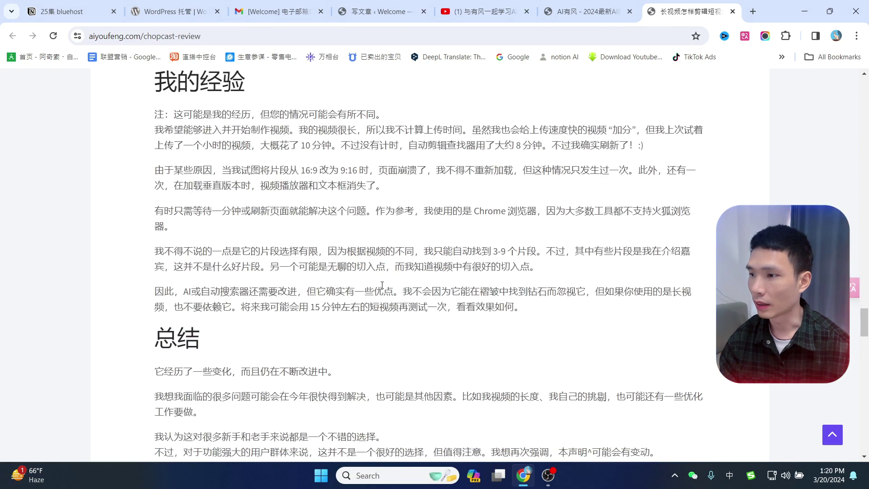
pyautogui.scroll(-3, 382, 287)
pyautogui.scroll(15, 375, 163)
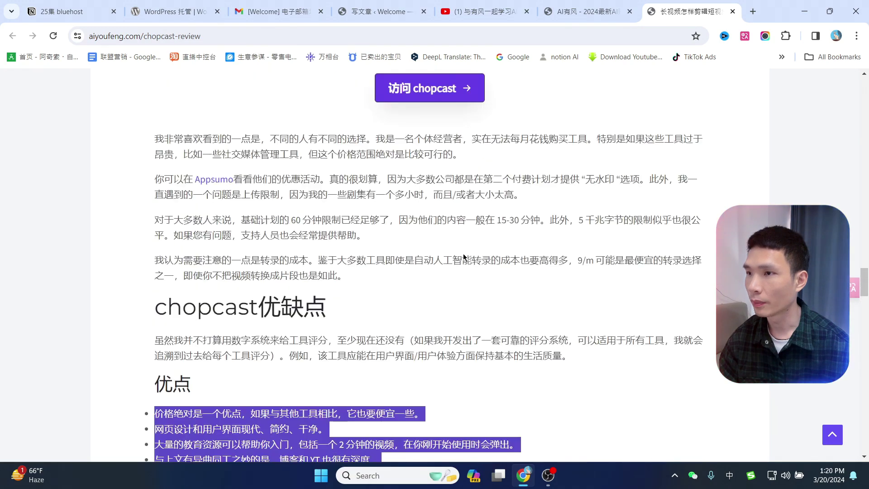
pyautogui.scroll(6, 464, 257)
pyautogui.hotkey('ctrl', 'shift', 'Tab')
pyautogui.hotkey('ctrl', 'shift', 'Tab')
pyautogui.hotkey('ctrl', 'shift', 'Tab')
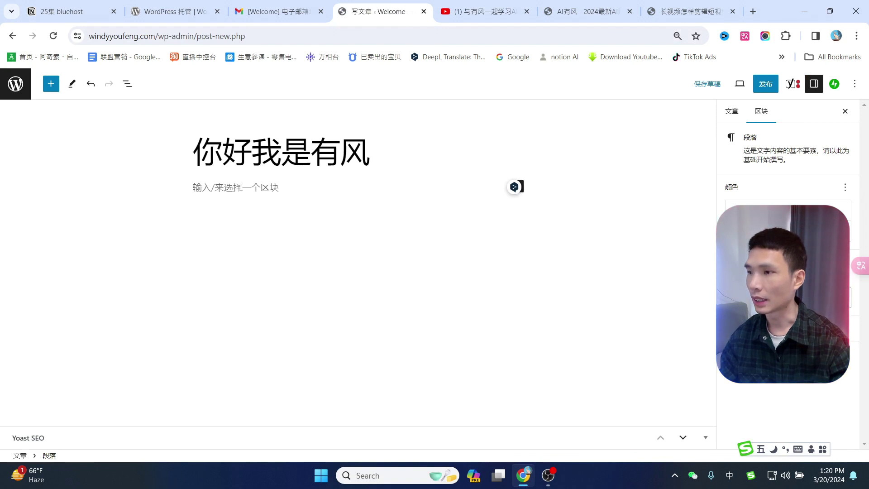
# Type 你好 into the empty paragraph block below the post title.
pyautogui.click(240, 187)
pyautogui.press('shift')
pyautogui.write('/')
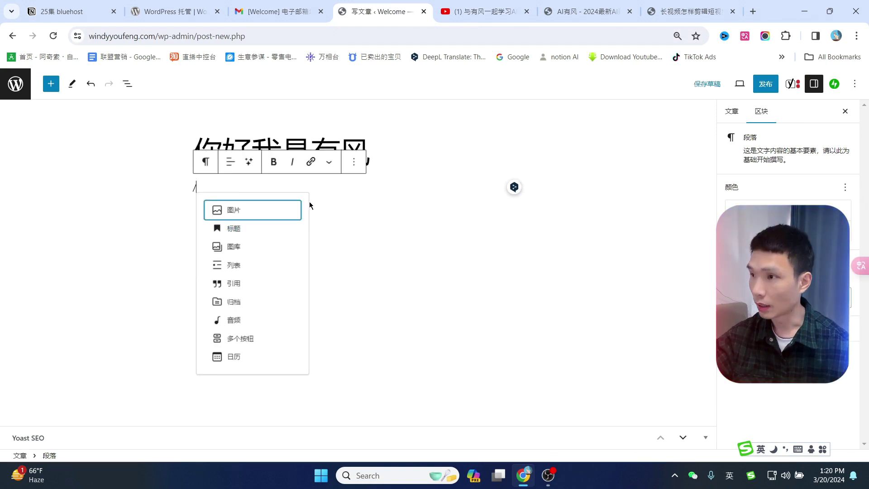
pyautogui.press('BackSpace')
pyautogui.click(514, 186)
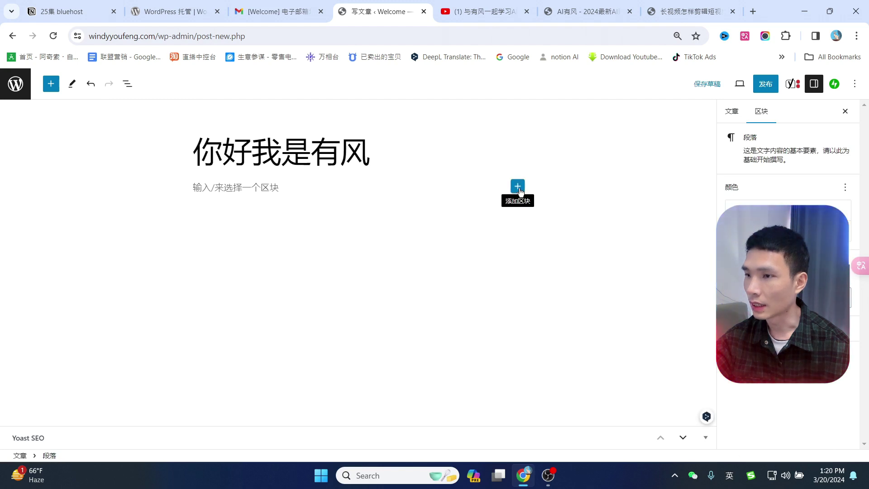
pyautogui.click(518, 188)
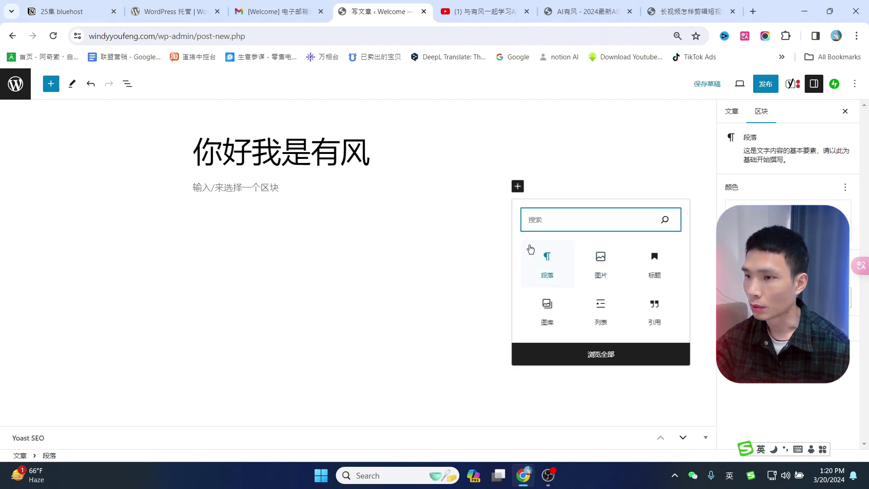
pyautogui.click(241, 188)
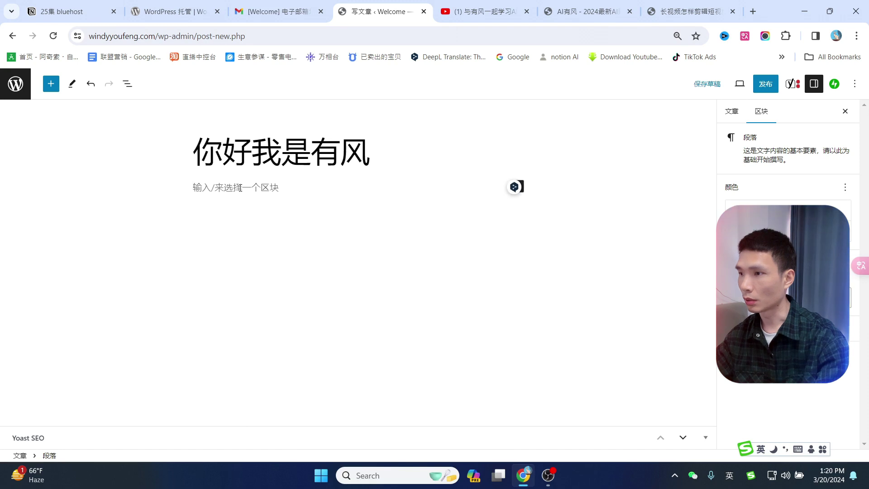
pyautogui.write('w')
pyautogui.press('BackSpace')
pyautogui.press('shift')
pyautogui.write('你好')
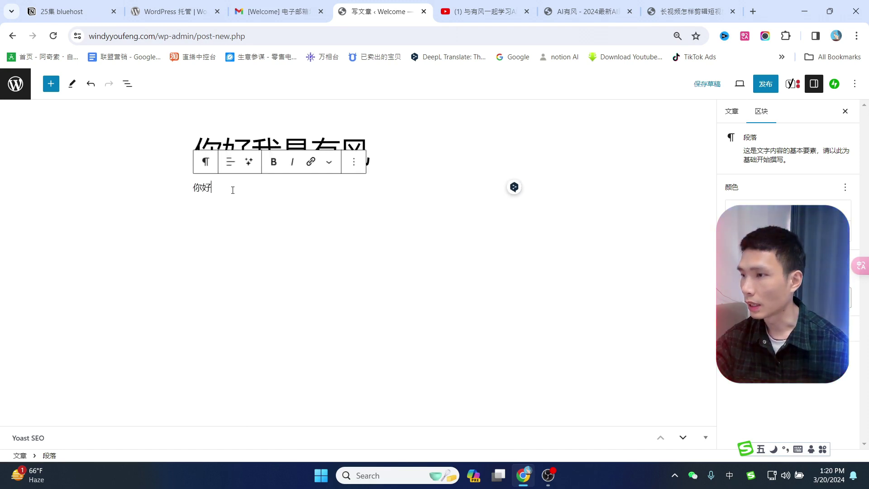
# Turn the first 你好 into a heading and set its level to H2.
pyautogui.moveTo(232, 188); pyautogui.dragTo(183, 186)
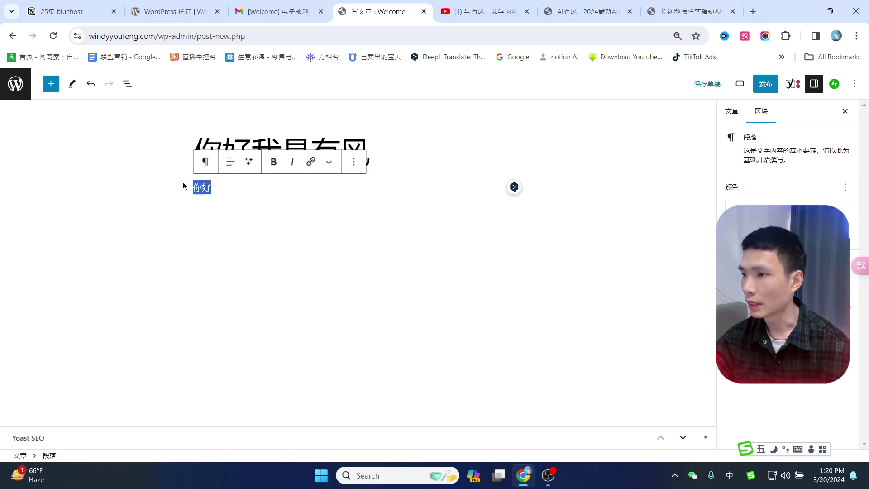
pyautogui.click(206, 162)
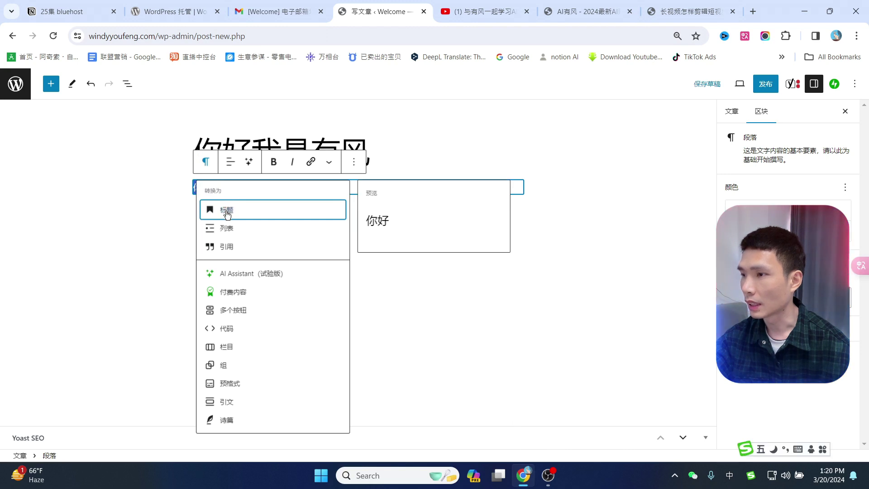
pyautogui.click(226, 211)
pyautogui.click(250, 164)
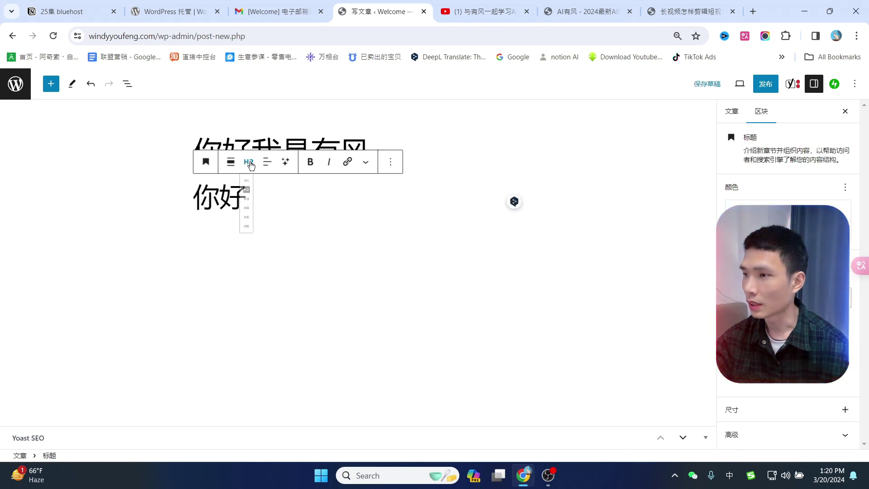
pyautogui.click(252, 193)
pyautogui.click(322, 157)
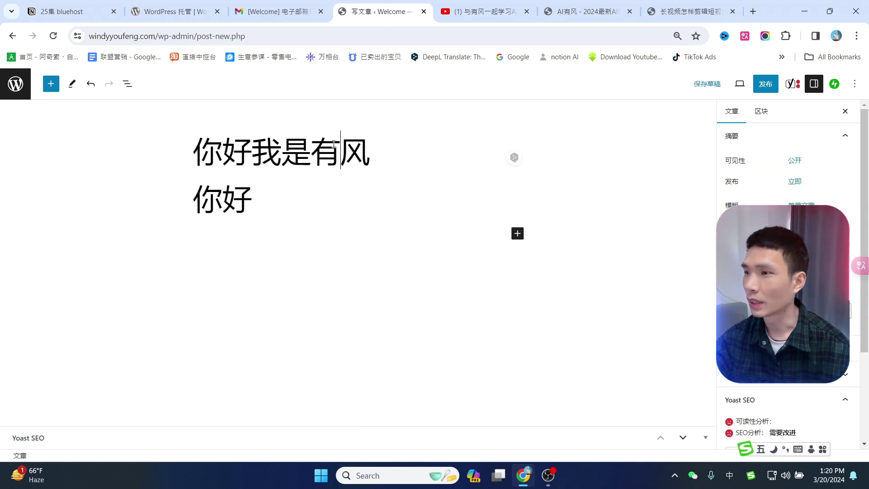
pyautogui.moveTo(252, 200); pyautogui.dragTo(188, 199)
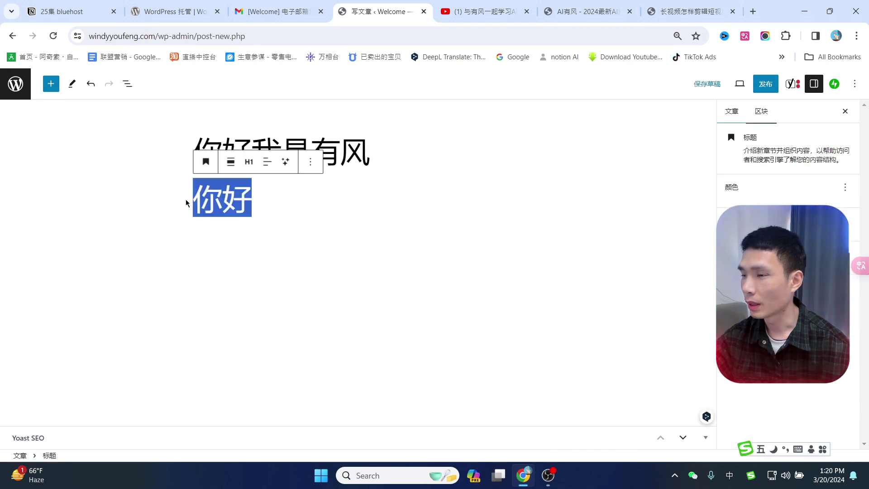
pyautogui.click(248, 162)
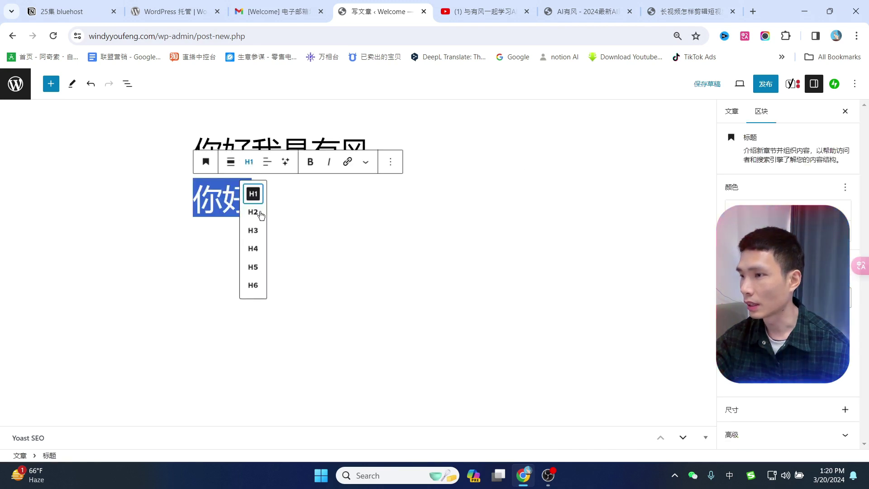
pyautogui.click(253, 211)
pyautogui.click(259, 198)
# Add a second 你好 block below and make it an H3 heading.
pyautogui.press('Return')
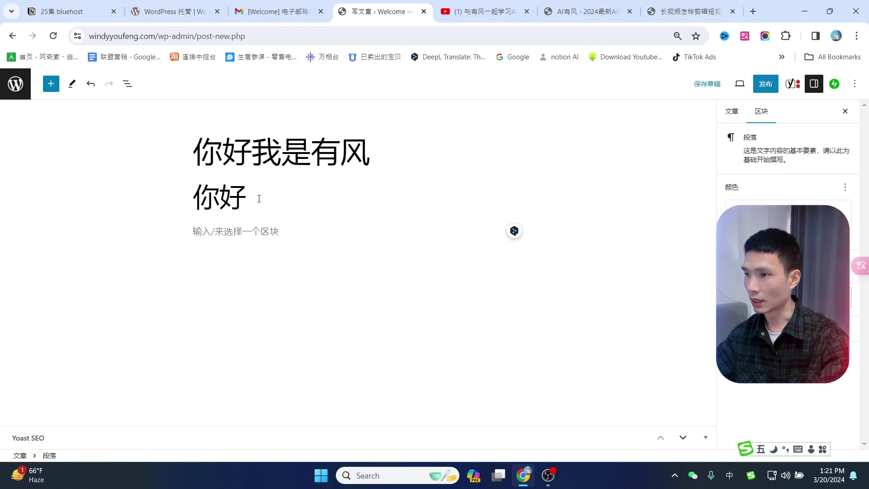
pyautogui.write('你好')
pyautogui.doubleClick(217, 231)
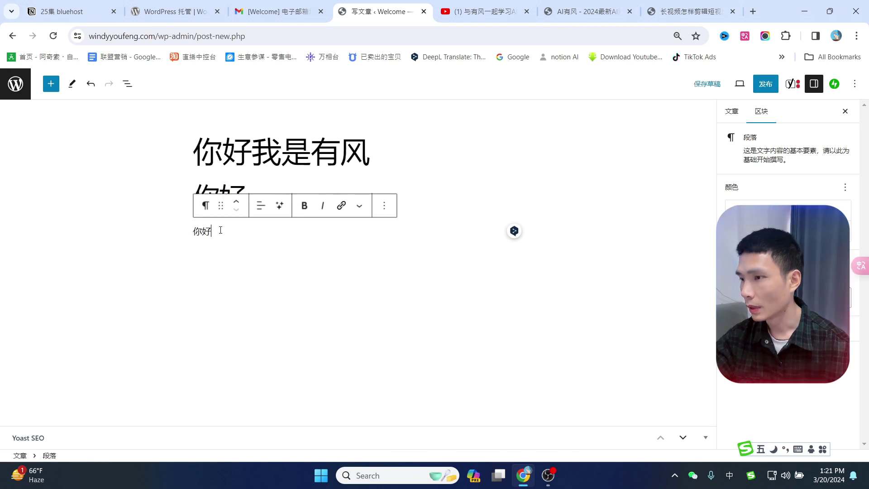
pyautogui.click(204, 201)
pyautogui.click(227, 246)
pyautogui.click(278, 202)
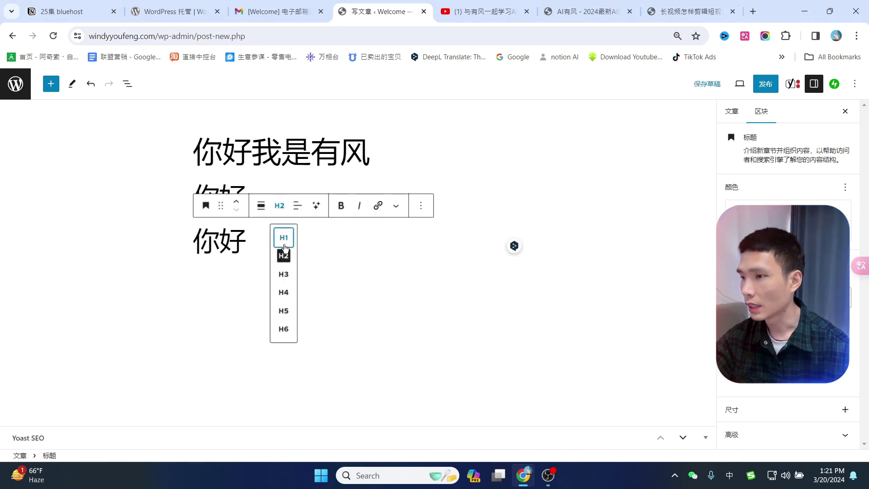
pyautogui.click(283, 274)
pyautogui.click(457, 306)
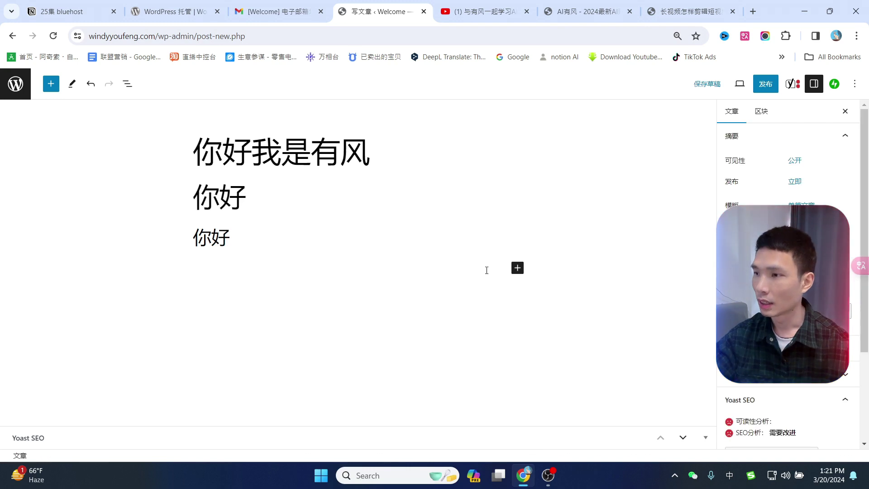
pyautogui.click(262, 239)
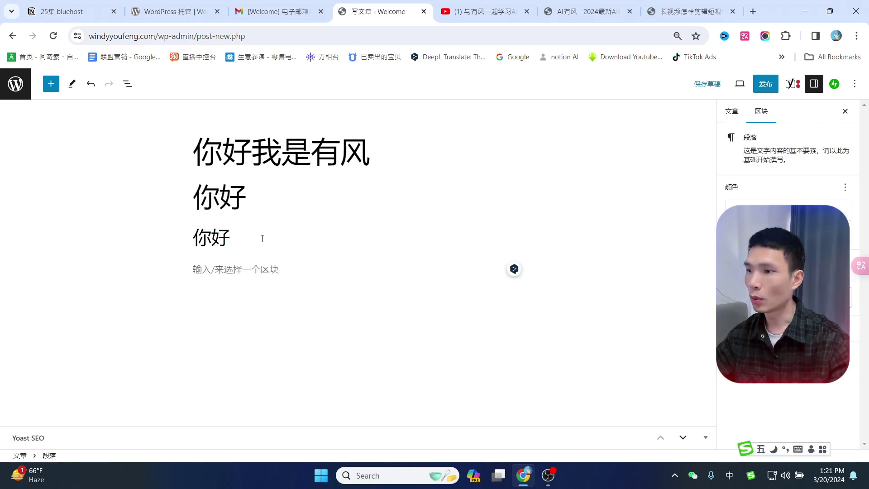
# Paste the paragraph 你好我是有风，很高兴认识你, keep it as a paragraph, and add an empty block below.
pyautogui.write('你好我是有风，很高兴认识你')
pyautogui.moveTo(317, 269); pyautogui.dragTo(177, 276)
pyautogui.click(205, 244)
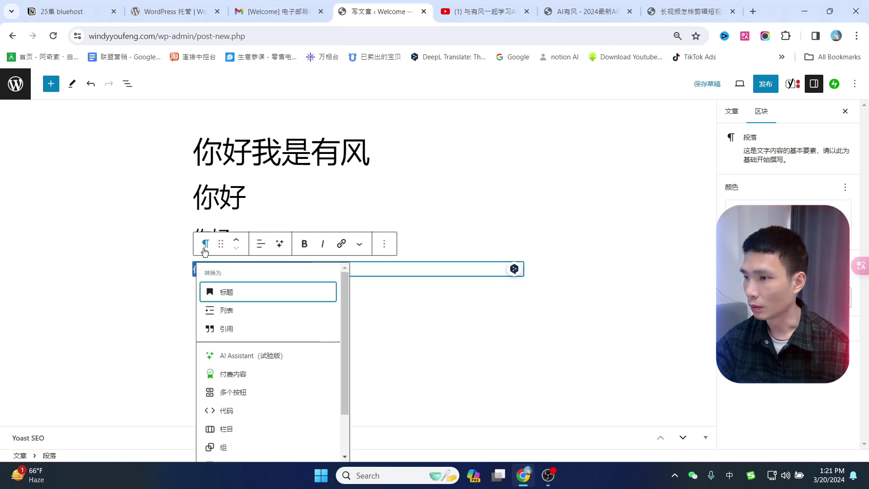
pyautogui.click(494, 226)
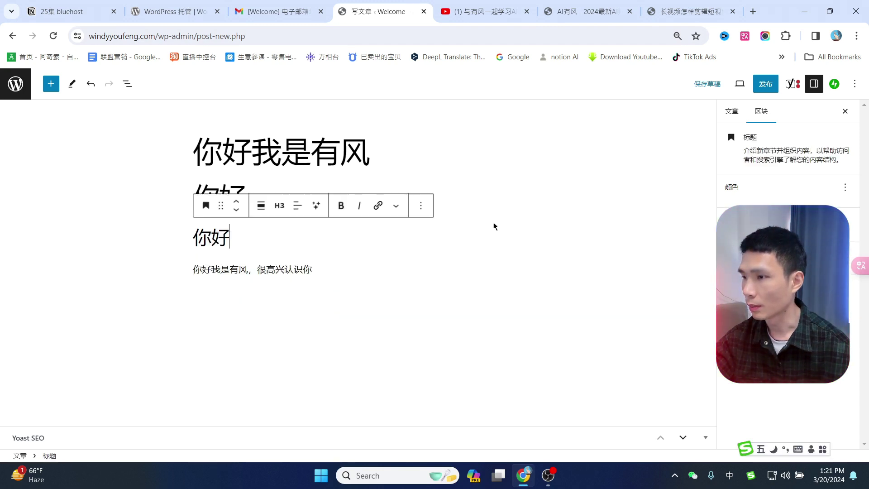
pyautogui.click(333, 266)
pyautogui.press('Return')
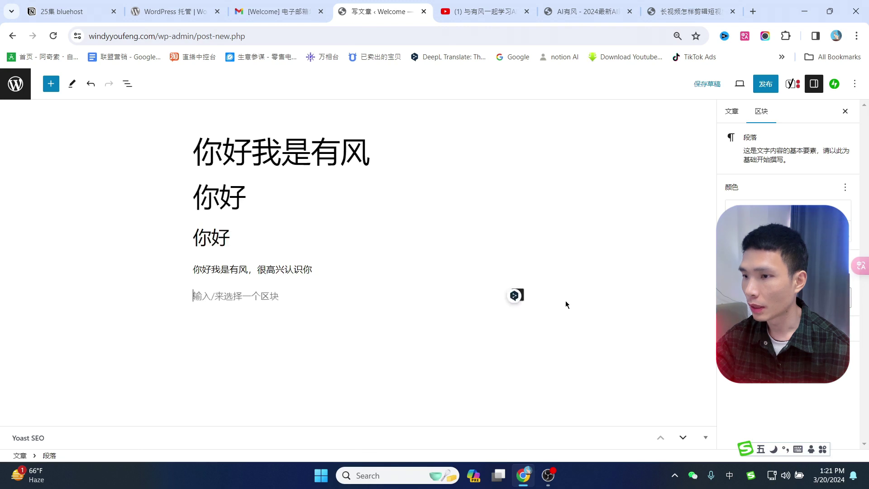
pyautogui.tripleClick(536, 344)
pyautogui.click(518, 296)
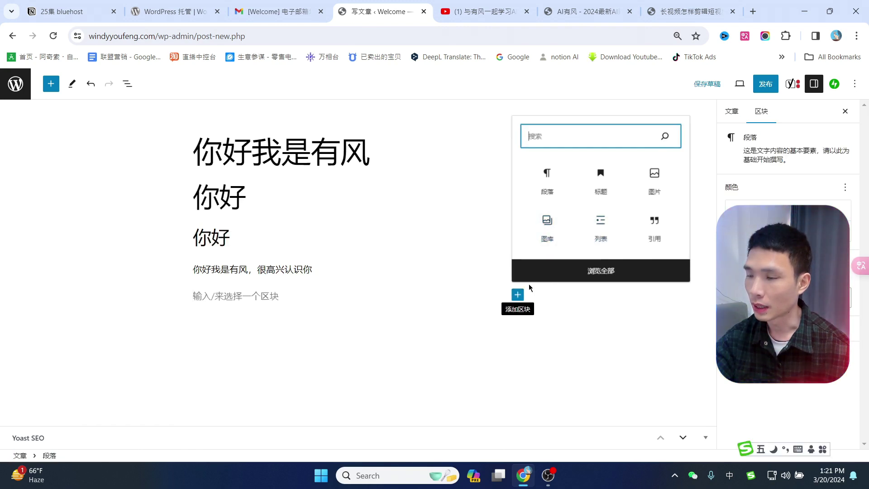
# Search the block library for 图片 and insert an Image block with an uploaded photo below the greeting.
pyautogui.click(598, 275)
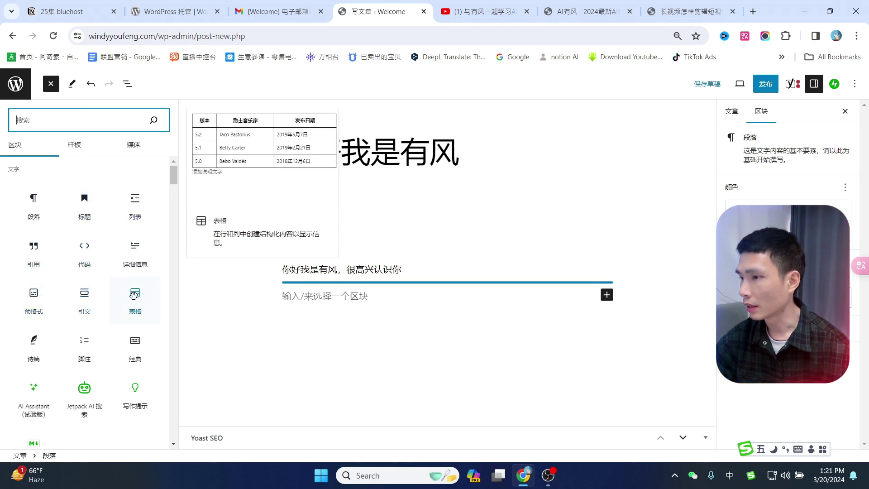
pyautogui.scroll(-1, 138, 297)
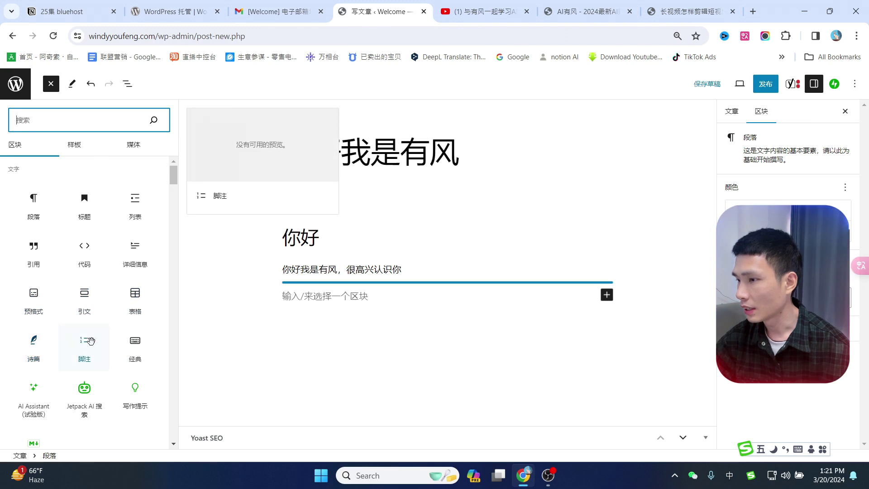
pyautogui.scroll(1, 93, 339)
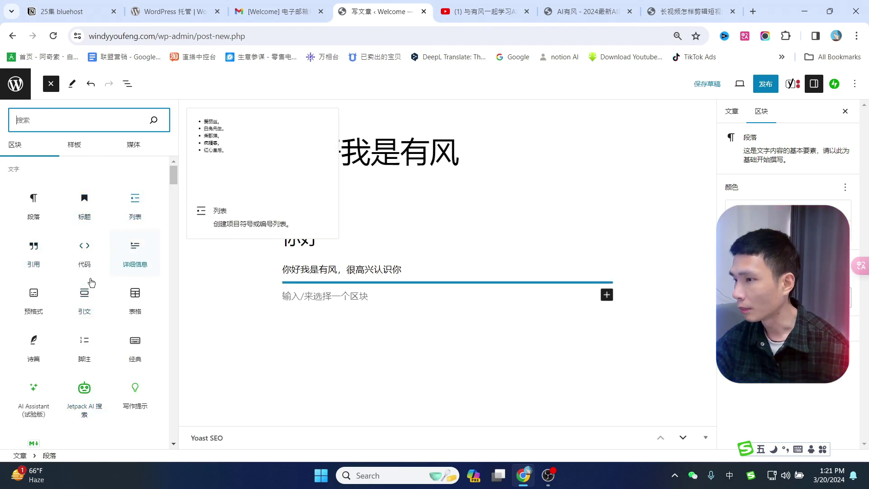
pyautogui.scroll(-15, 91, 294)
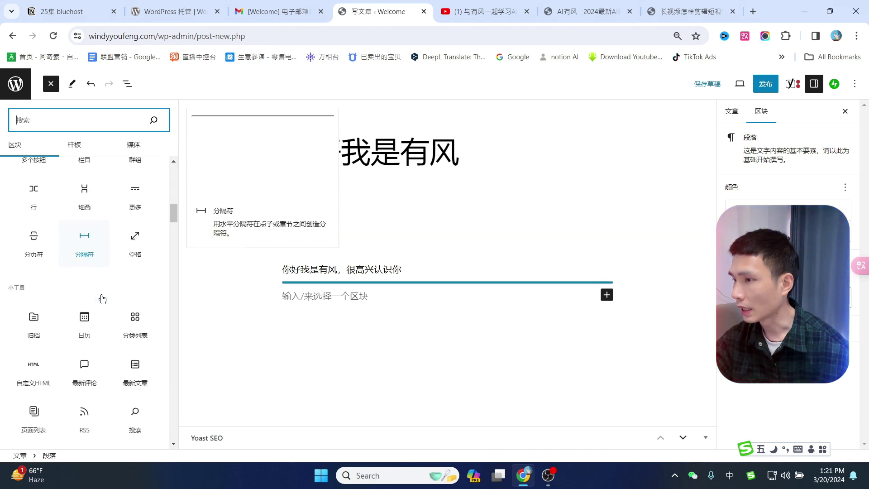
pyautogui.scroll(-10, 118, 308)
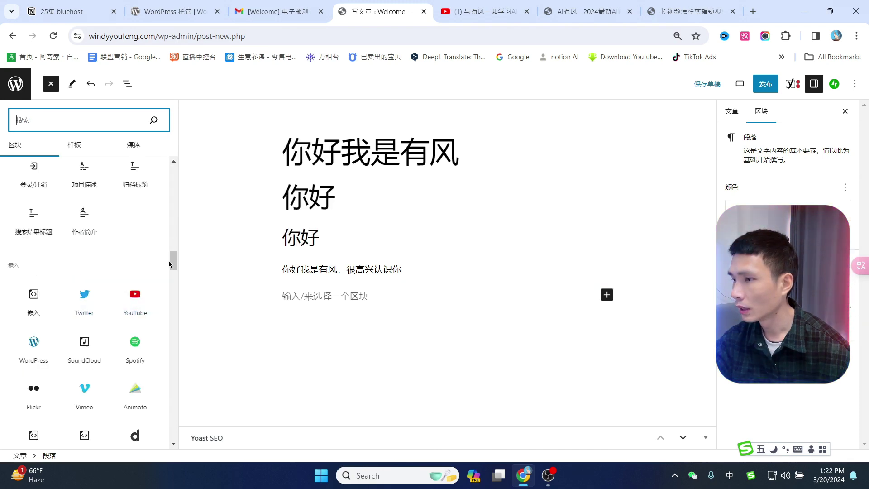
pyautogui.moveTo(174, 263); pyautogui.dragTo(174, 147)
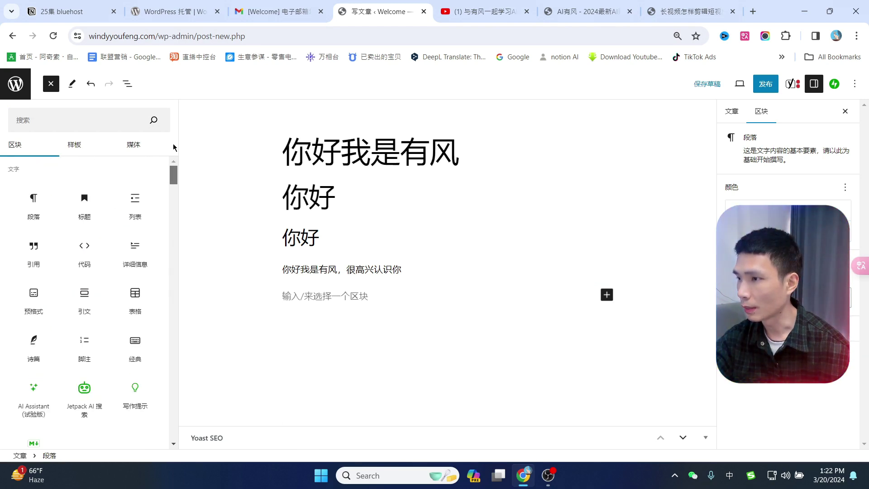
pyautogui.click(73, 119)
pyautogui.write('图片')
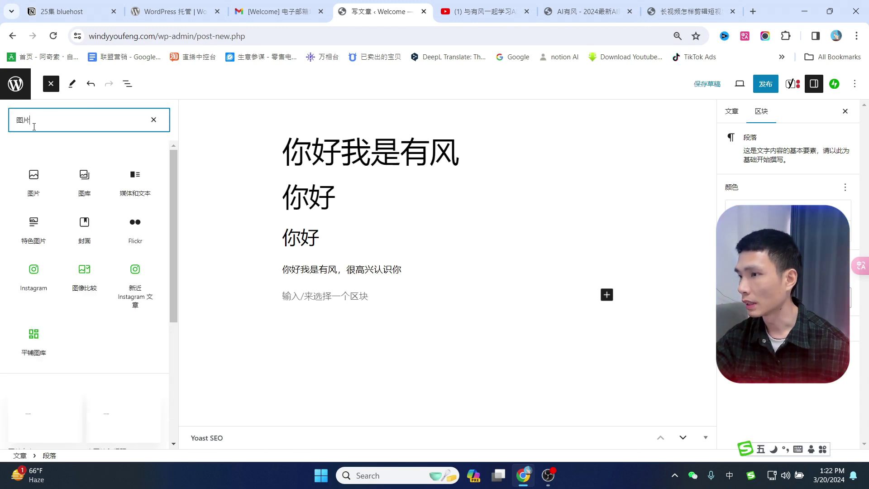
pyautogui.click(34, 178)
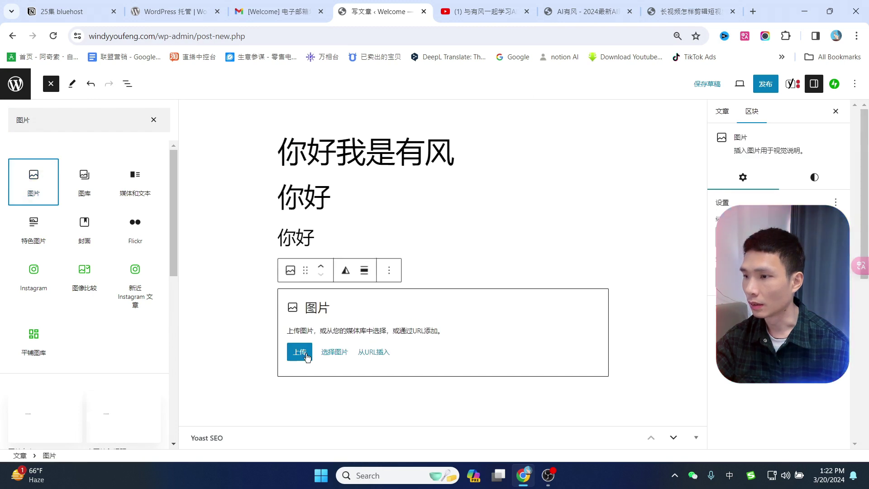
pyautogui.press('Escape')
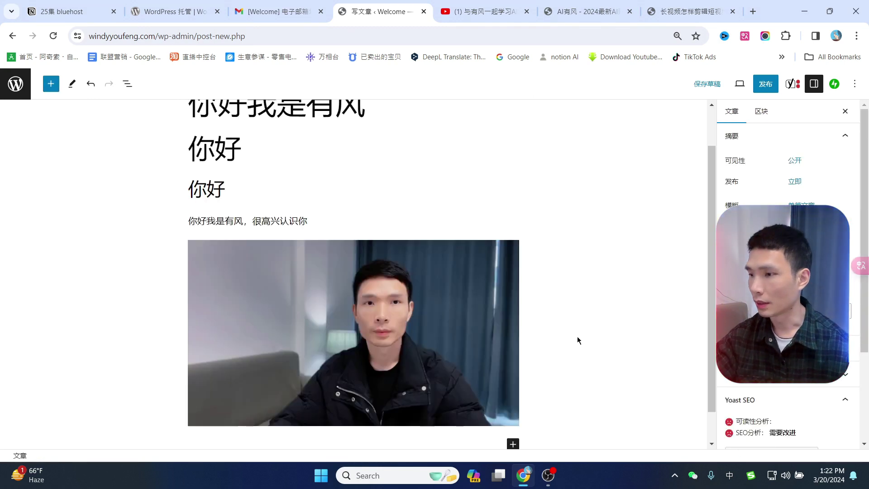
pyautogui.click(264, 434)
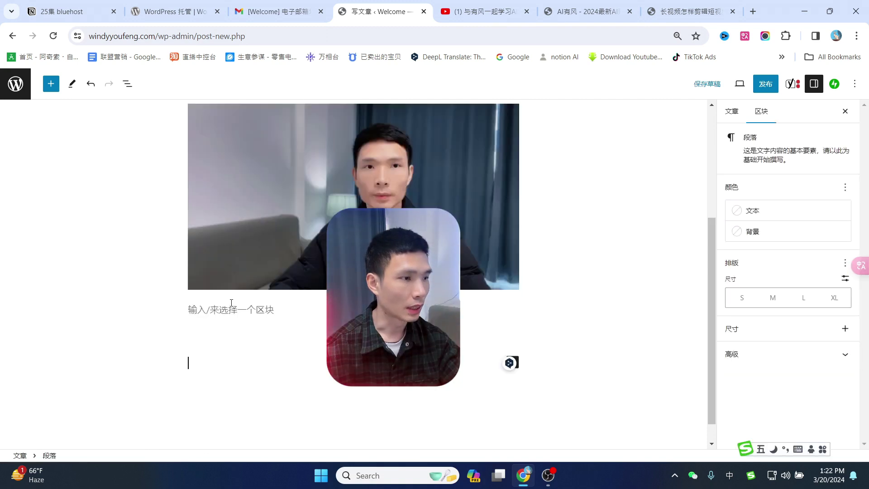
pyautogui.press('BackSpace')
pyautogui.scroll(3, 317, 300)
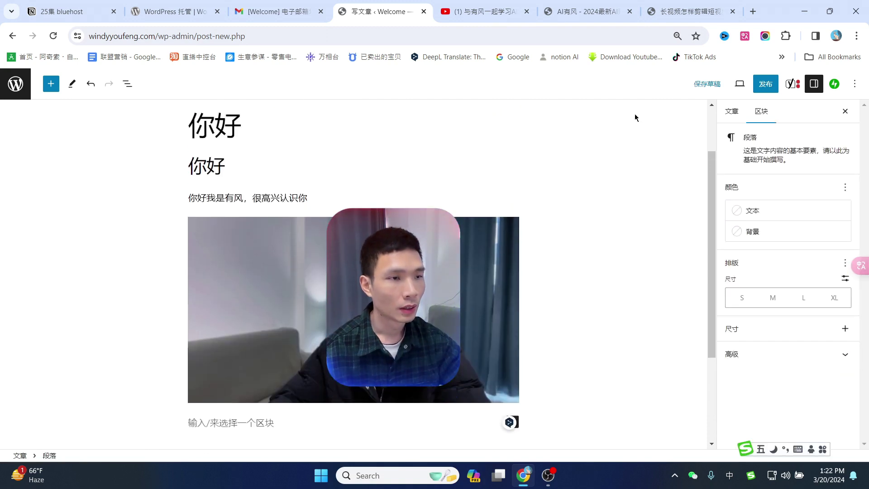
# Confirm the post's visibility stays 公开 and save it as a draft.
pyautogui.click(732, 111)
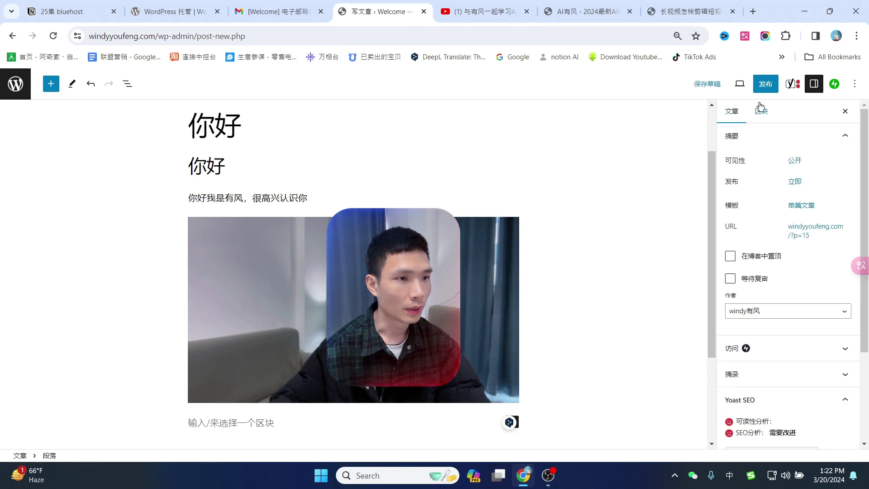
pyautogui.doubleClick(748, 162)
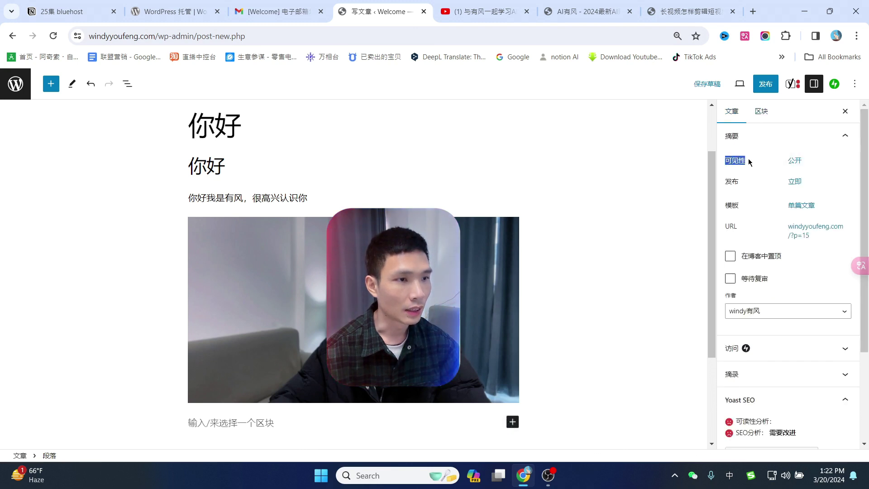
pyautogui.click(801, 162)
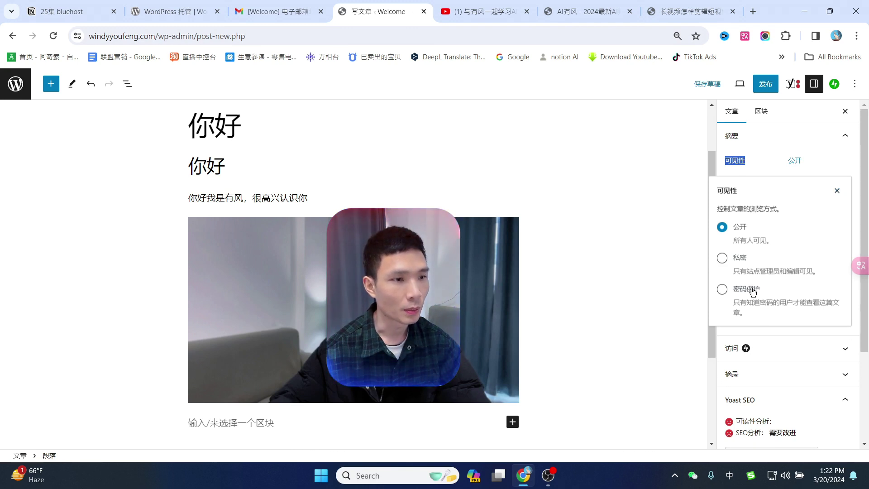
pyautogui.click(836, 190)
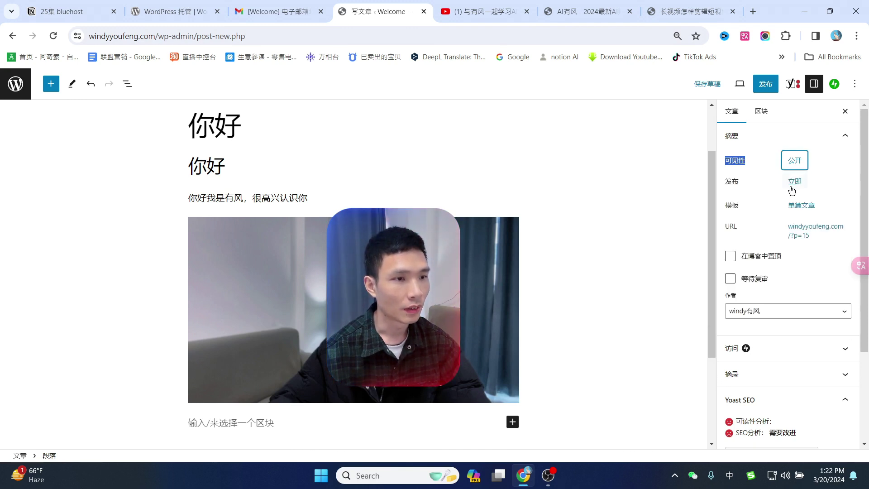
pyautogui.click(810, 233)
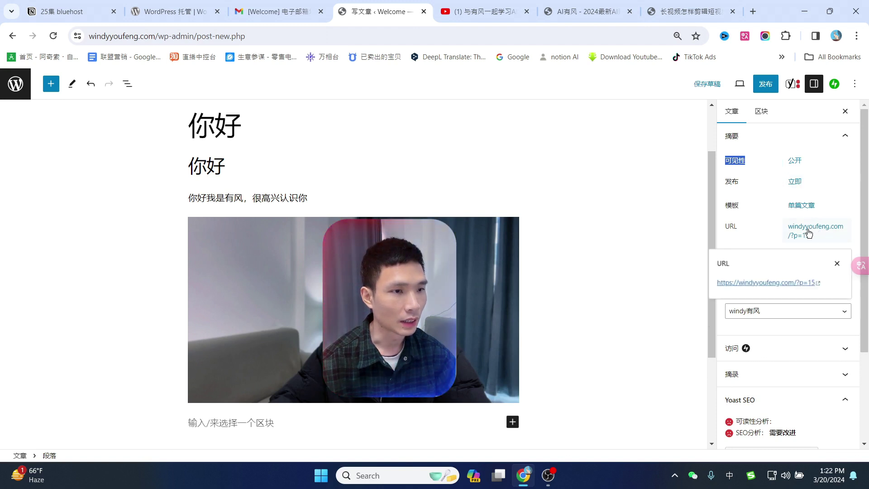
pyautogui.click(765, 227)
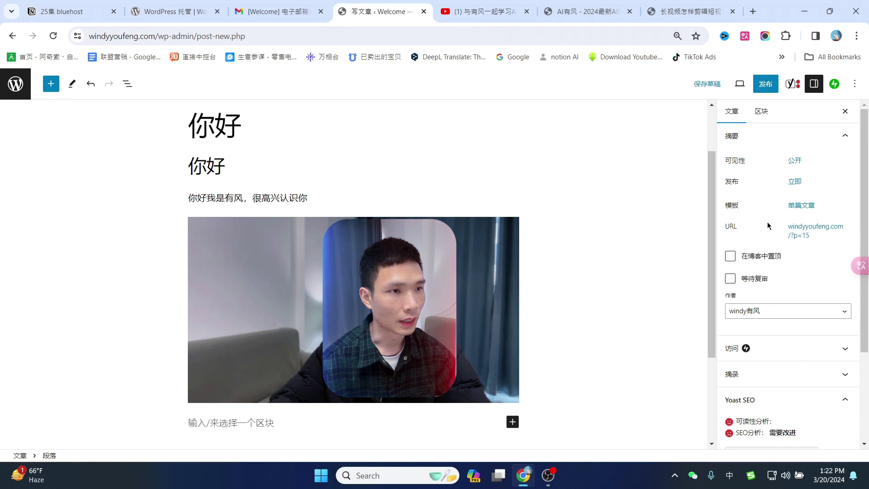
pyautogui.click(706, 86)
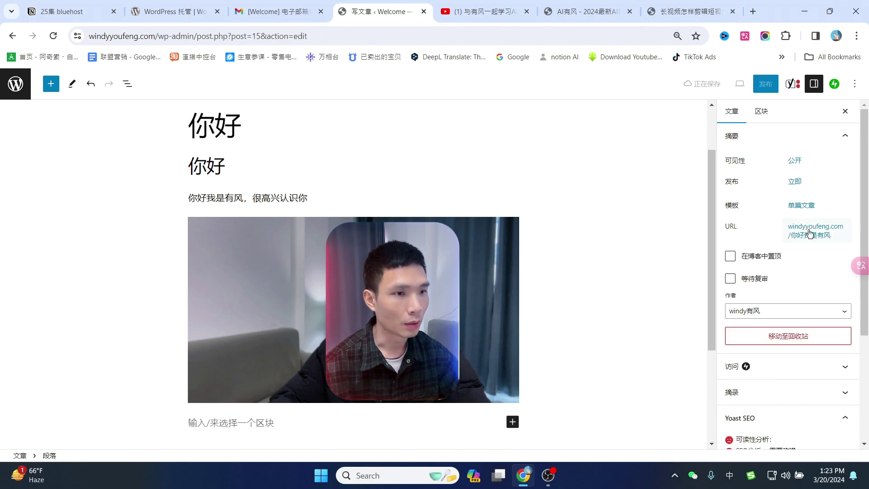
# Replace the permalink 你好我是有风 with windy and recheck it.
pyautogui.click(824, 231)
pyautogui.click(780, 291)
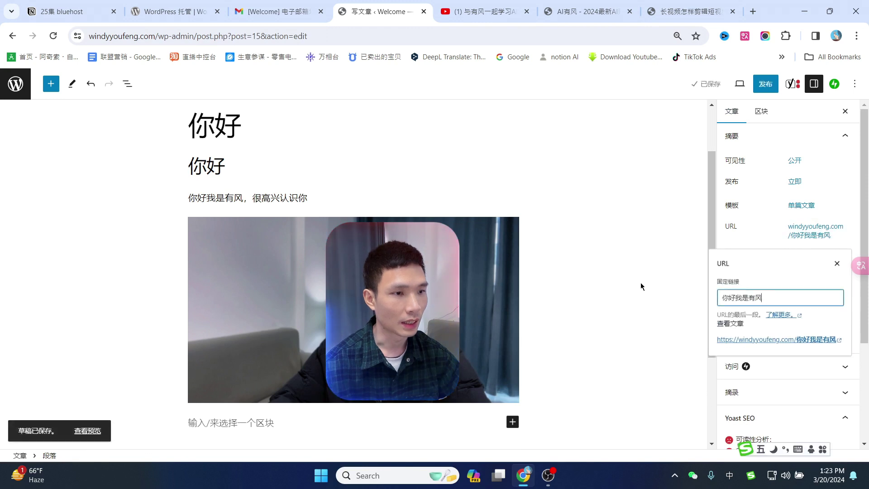
pyautogui.moveTo(782, 296); pyautogui.dragTo(710, 306)
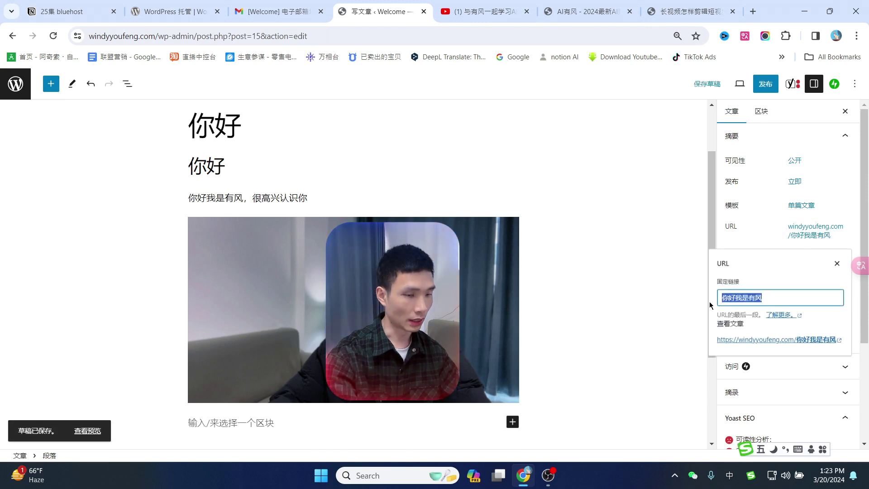
pyautogui.write('windy')
pyautogui.press('shift')
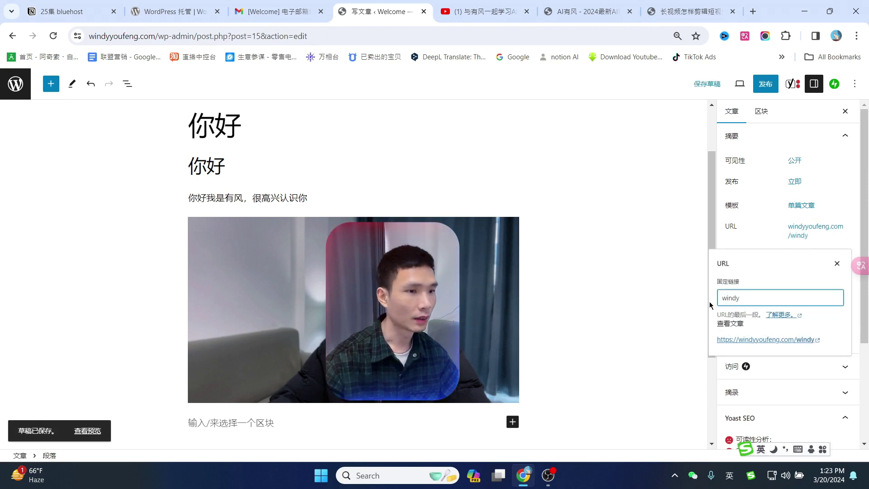
pyautogui.click(725, 227)
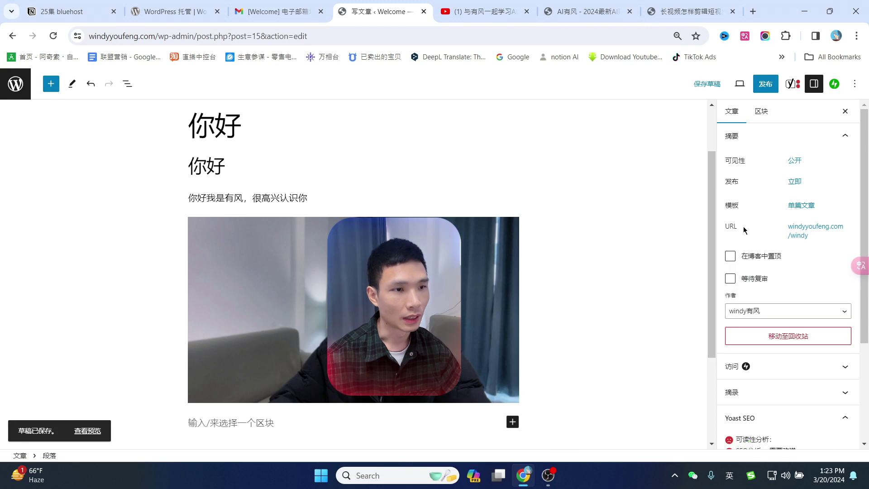
pyautogui.click(802, 240)
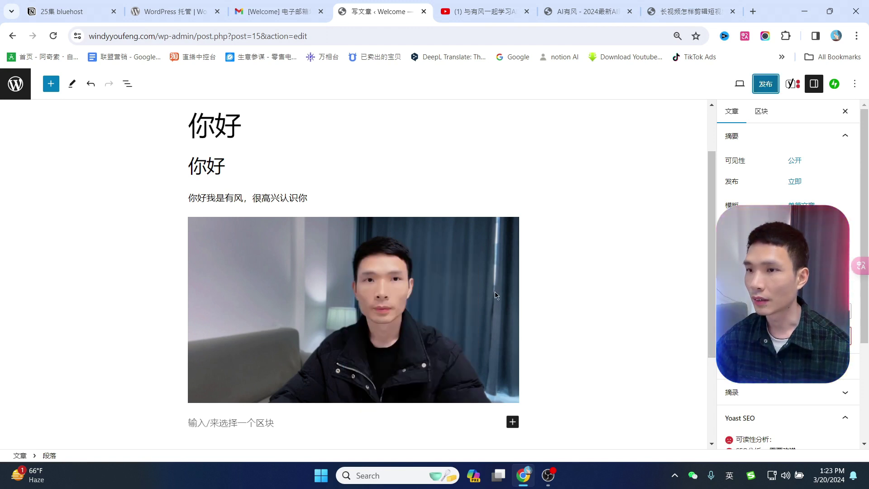
# Start publishing, cancel it, and look over the post access settings.
pyautogui.click(766, 83)
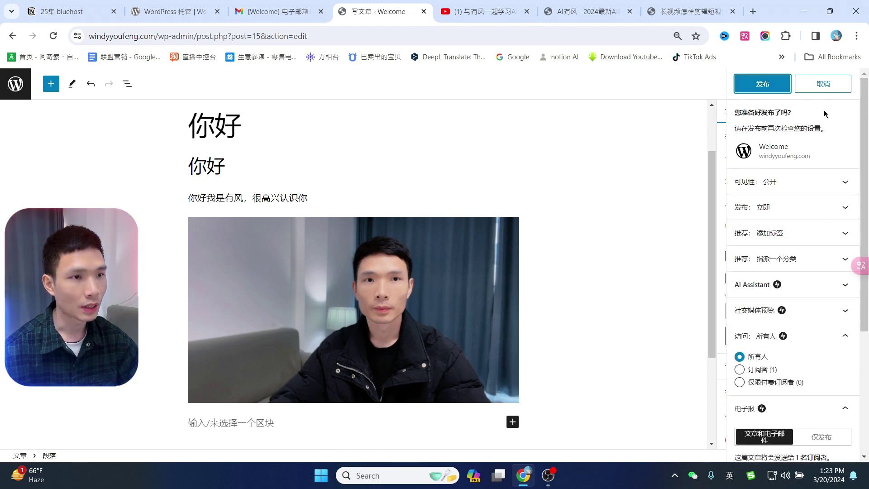
pyautogui.click(822, 85)
pyautogui.scroll(-3, 770, 235)
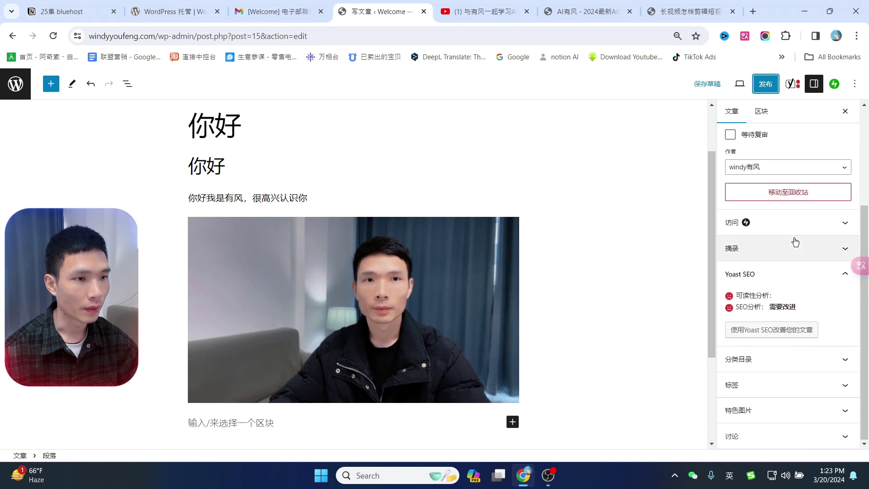
pyautogui.click(785, 224)
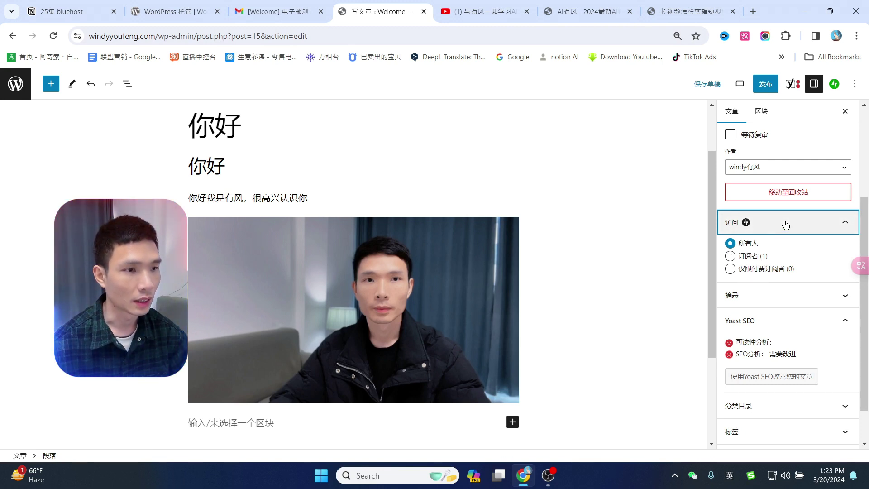
pyautogui.click(786, 224)
# Add the tag 旅游 to the post and expand the 特色图片 panel.
pyautogui.click(753, 387)
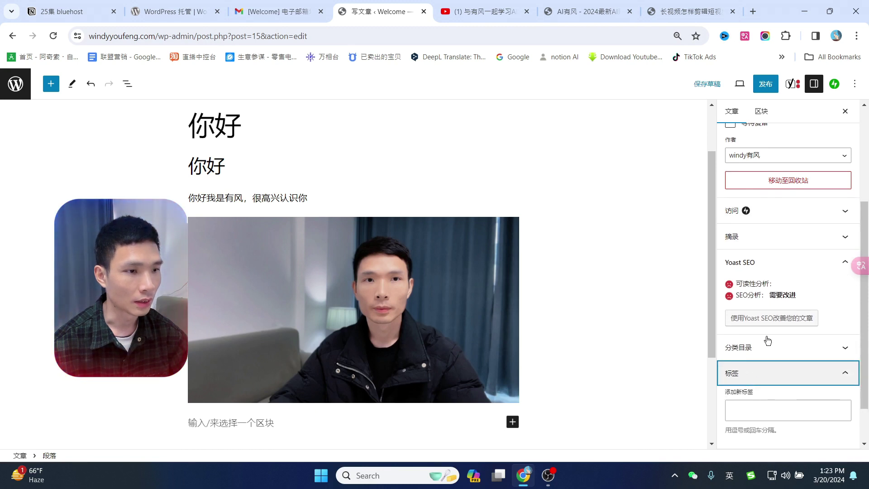
pyautogui.scroll(-1, 814, 254)
pyautogui.click(757, 360)
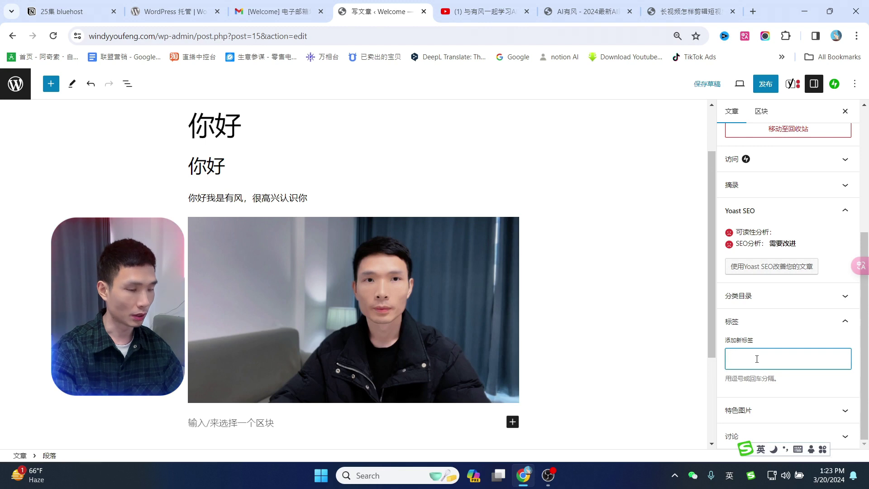
pyautogui.write('旅游')
pyautogui.press('Return')
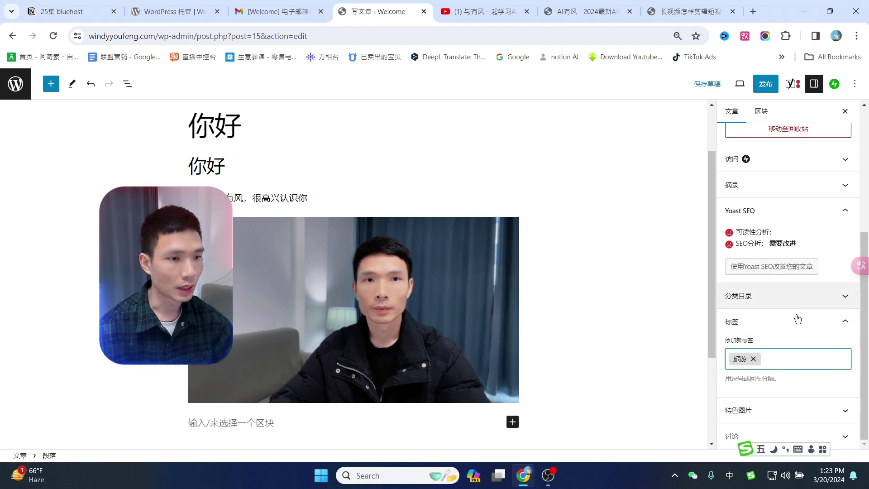
pyautogui.click(770, 410)
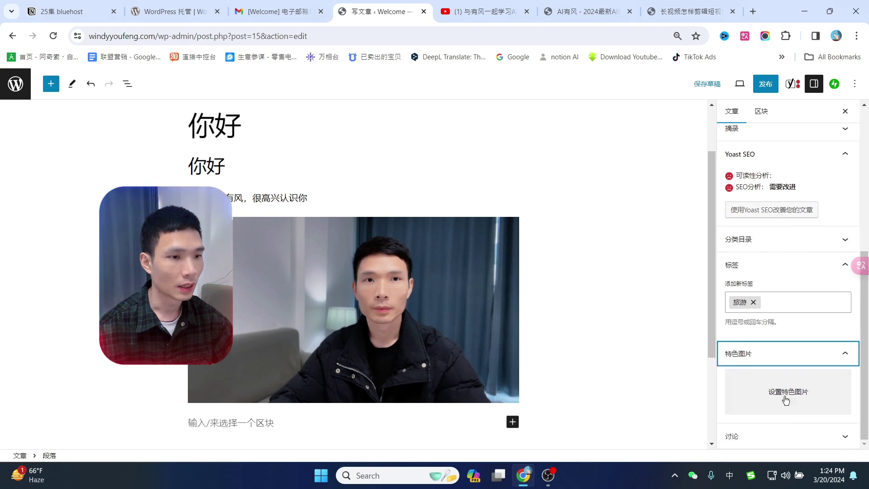
# Browse the aiyoufeng.com site and open the Chopcast review article.
pyautogui.click(614, 10)
pyautogui.scroll(7, 522, 283)
pyautogui.scroll(3, 524, 274)
pyautogui.scroll(-2, 398, 256)
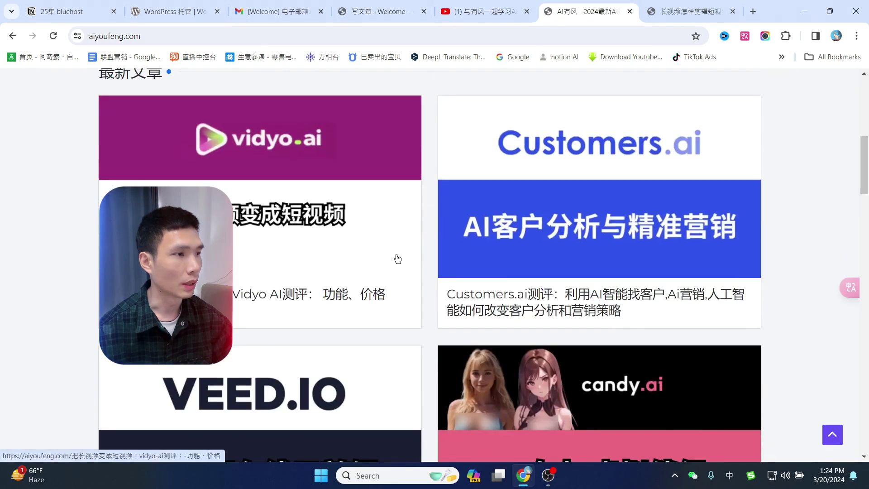
pyautogui.scroll(-2, 575, 224)
pyautogui.scroll(-3, 575, 224)
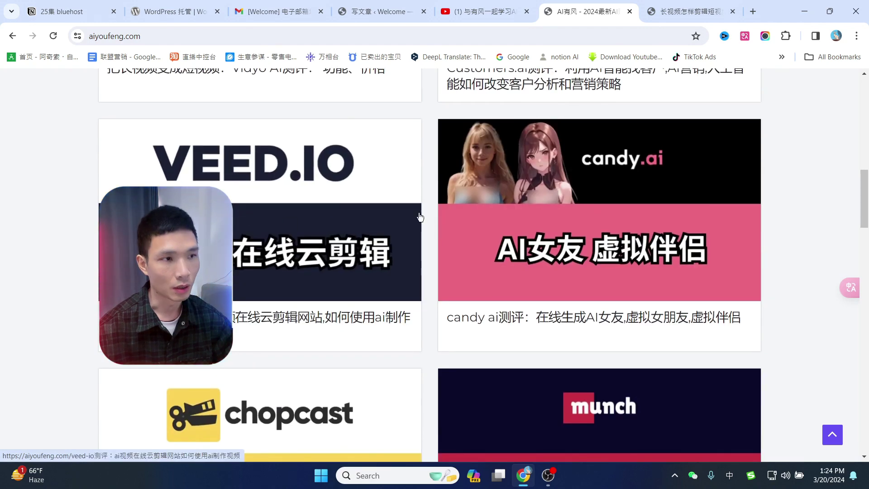
pyautogui.scroll(-2, 605, 235)
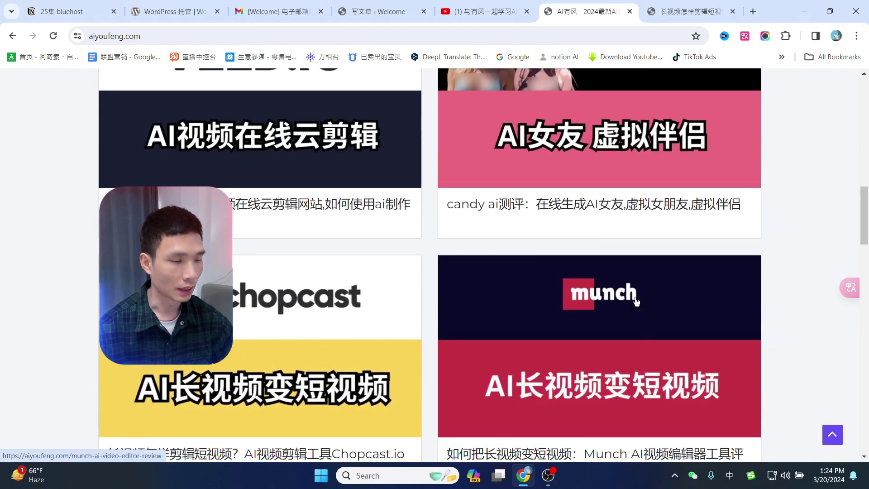
pyautogui.scroll(-1, 611, 290)
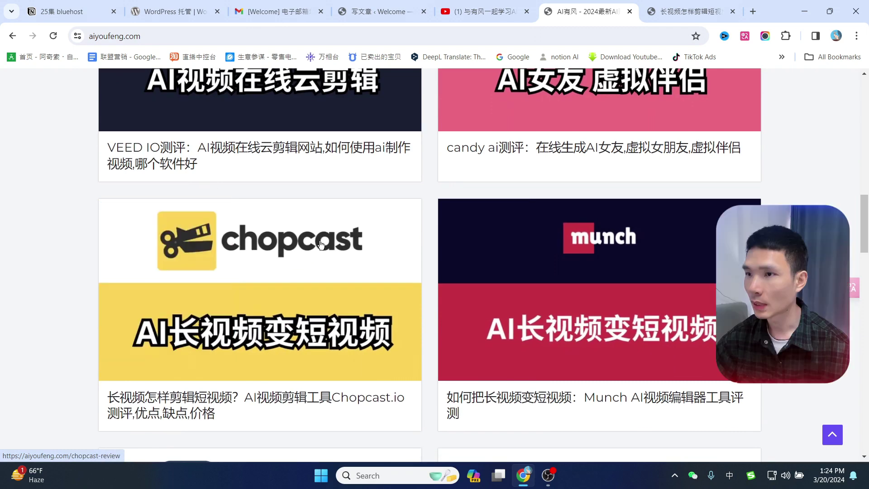
pyautogui.click(706, 8)
# Go to canva.com from the address bar by entering 'can'.
pyautogui.click(605, 36)
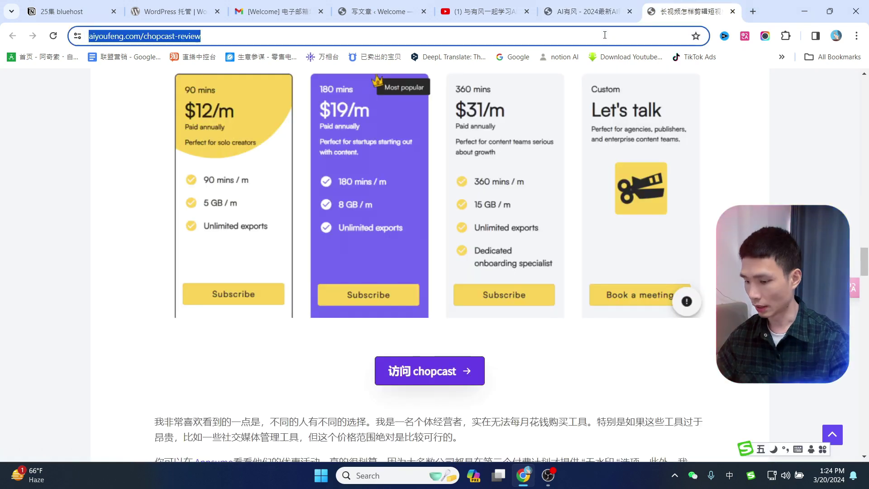
pyautogui.write('can')
pyautogui.press('shift')
pyautogui.press('Return')
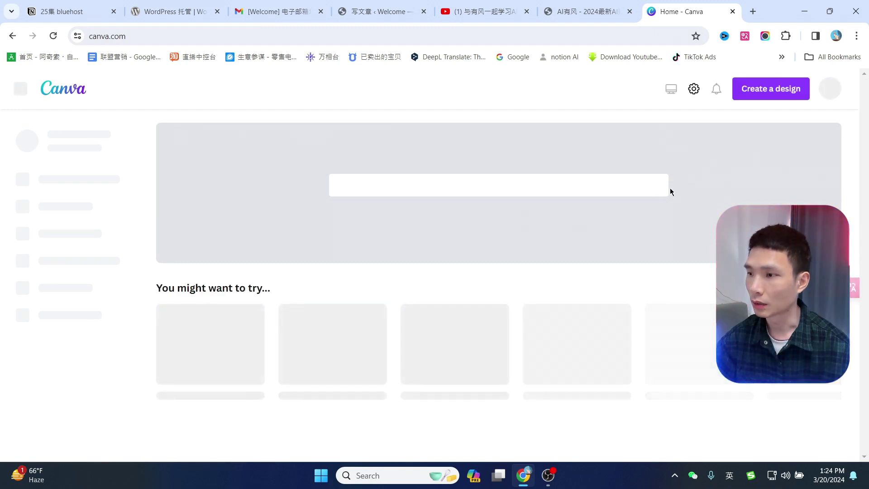
# Publish the 你好我是有风 post, confirming in the pre-publish panel.
pyautogui.hotkey('ctrl', '4')
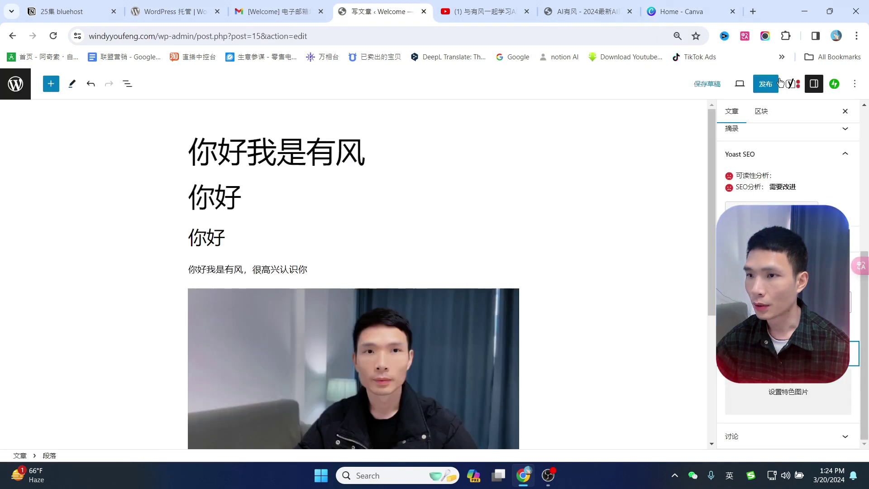
pyautogui.scroll(-4, 304, 171)
pyautogui.scroll(4, 498, 181)
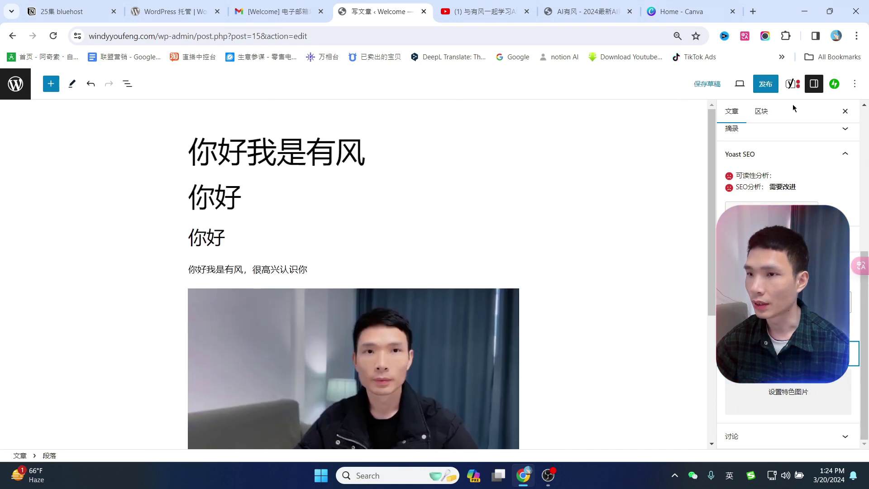
pyautogui.click(767, 87)
pyautogui.click(764, 84)
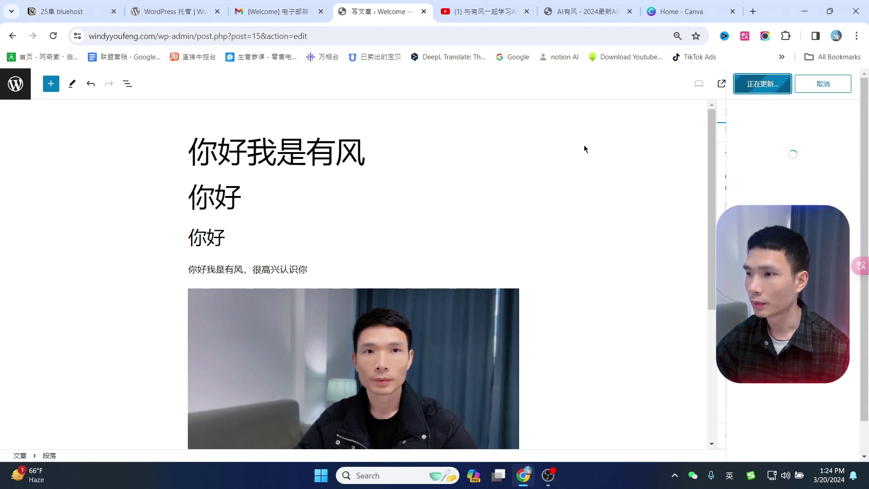
# Preview the published post with 在新标签页中预览.
pyautogui.click(716, 86)
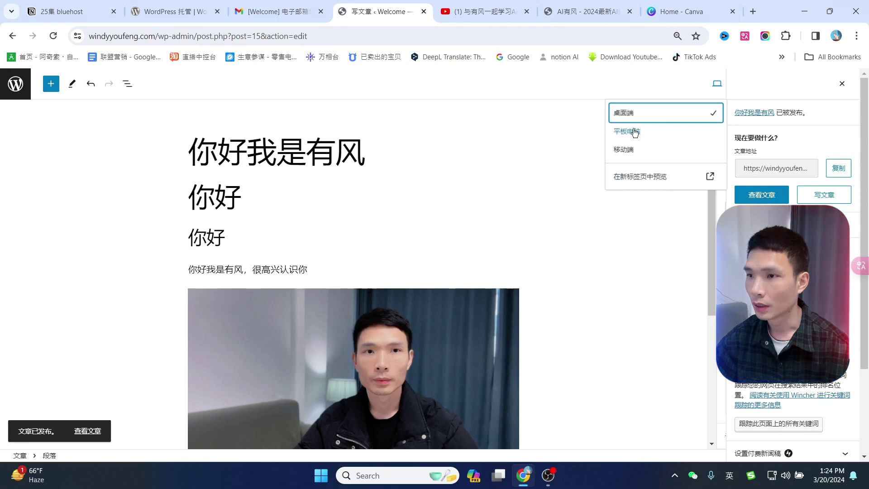
pyautogui.click(716, 84)
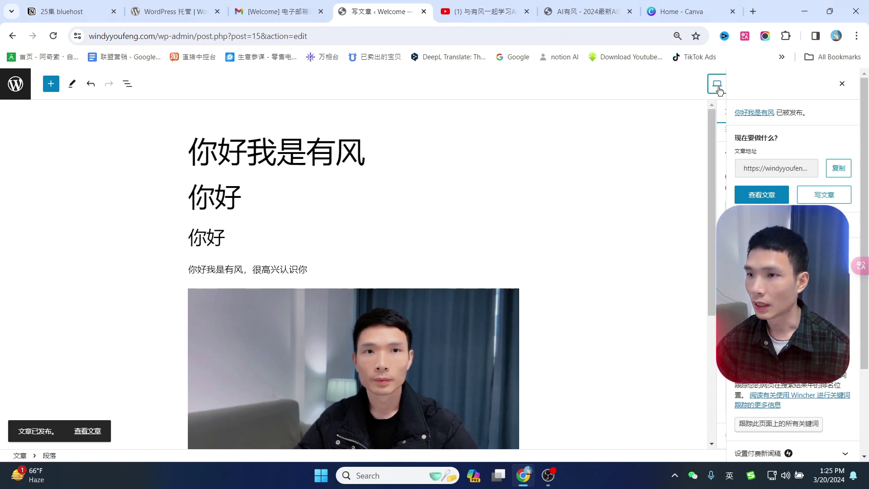
pyautogui.click(716, 84)
pyautogui.click(710, 176)
# Scroll through the 你好我是有风 preview's photo and author box, then return to the editor.
pyautogui.scroll(-10, 605, 266)
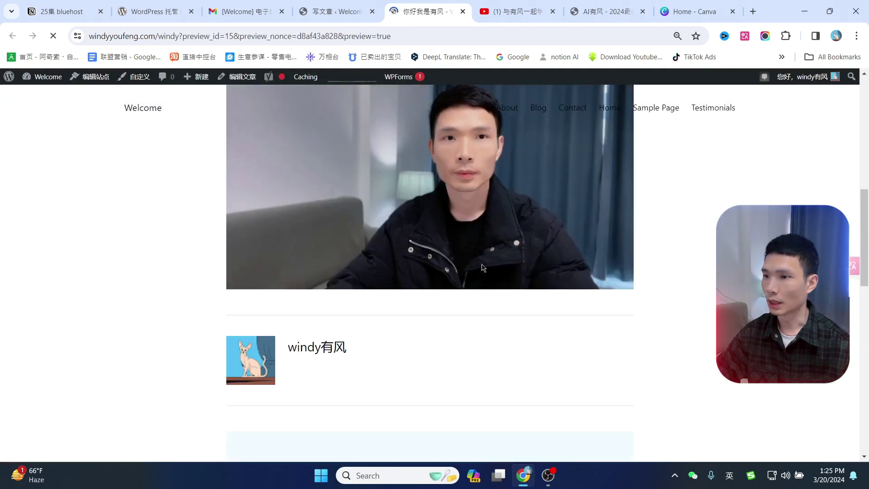
pyautogui.scroll(10, 521, 299)
pyautogui.scroll(-4, 496, 290)
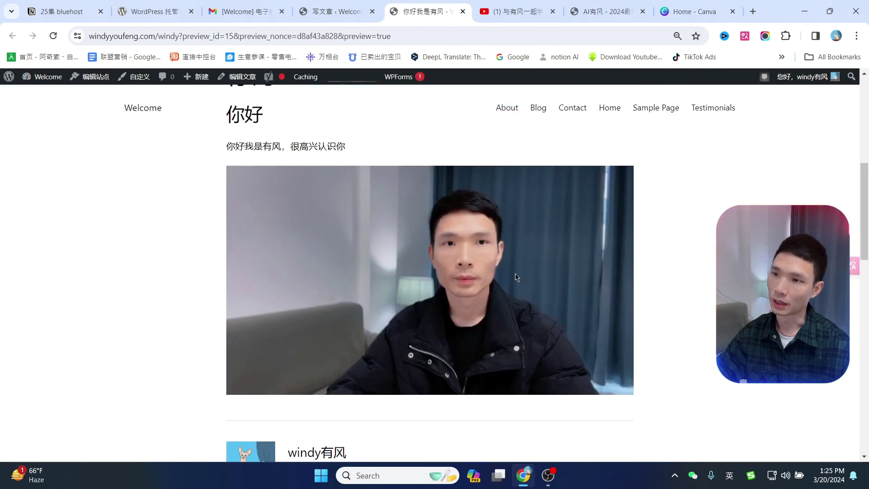
pyautogui.scroll(4, 684, 270)
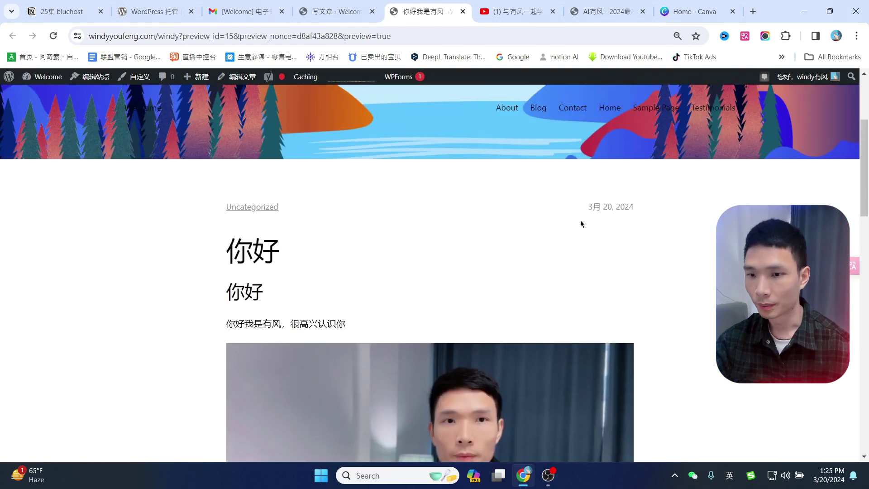
pyautogui.scroll(-6, 278, 229)
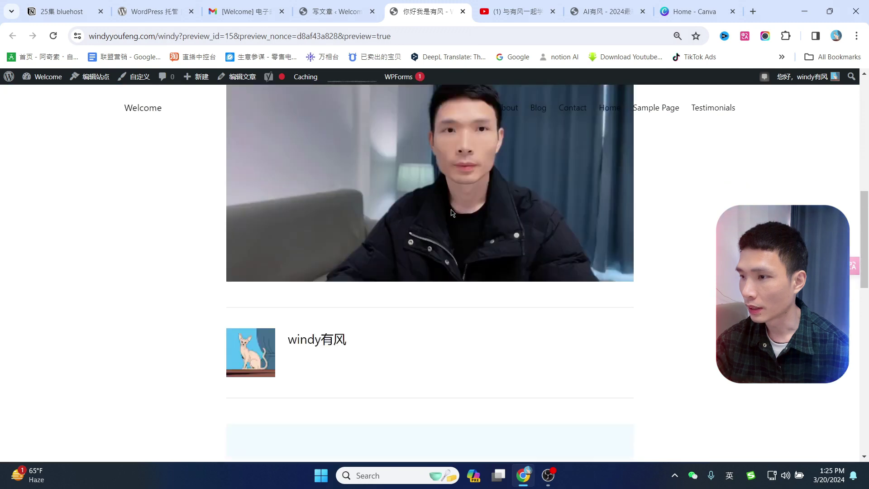
pyautogui.scroll(4, 500, 268)
pyautogui.scroll(-3, 630, 224)
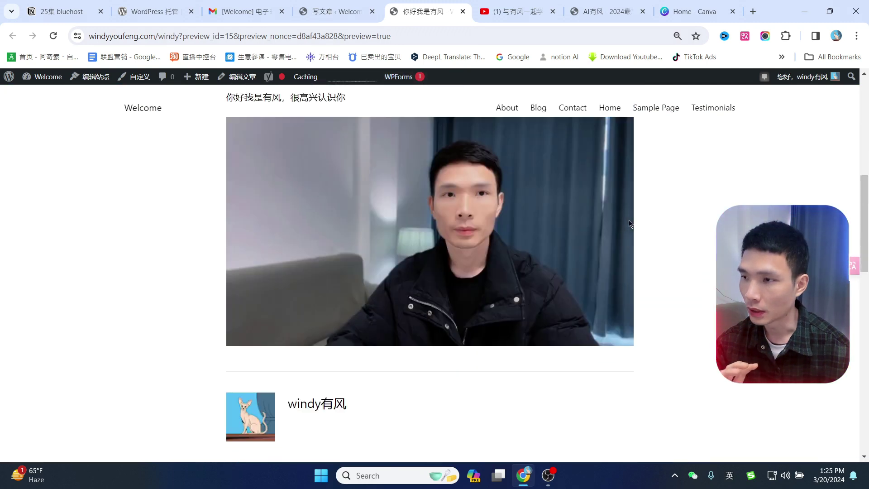
pyautogui.scroll(2, 673, 221)
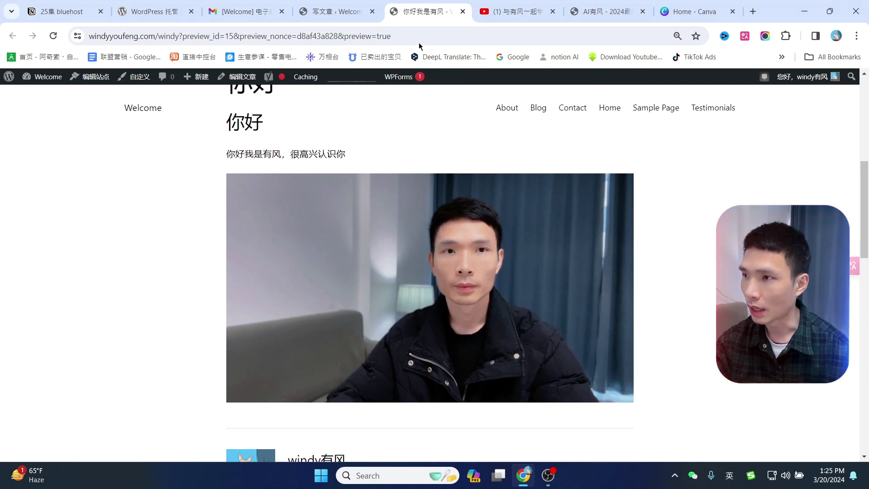
pyautogui.click(345, 9)
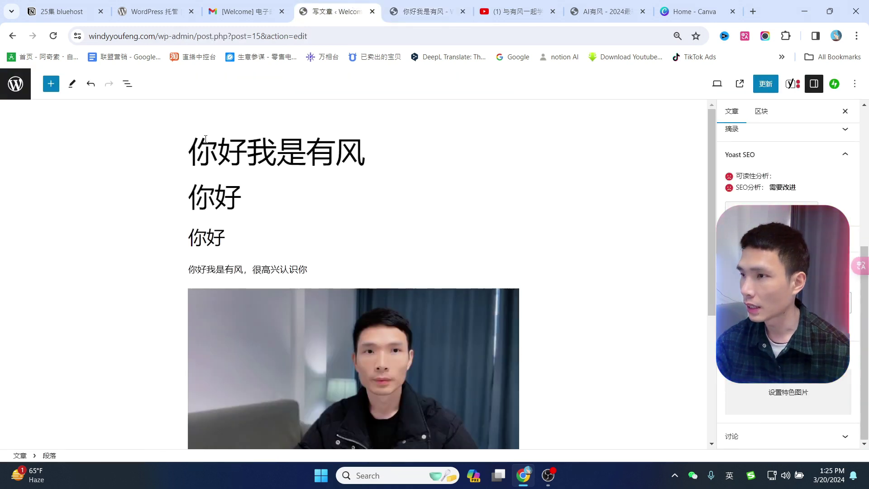
# From 添加新插件, search 'stackable' and install Stackable – Page Builder Gutenberg Blocks.
pyautogui.click(15, 87)
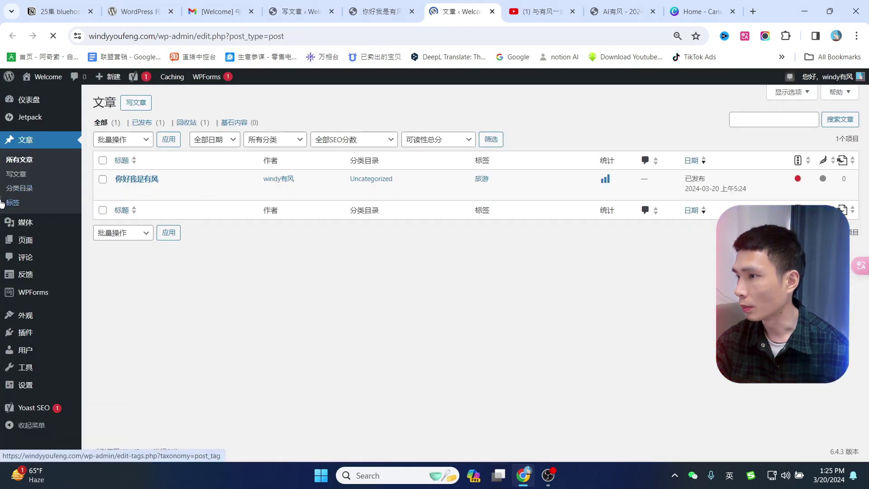
pyautogui.moveTo(25, 340)
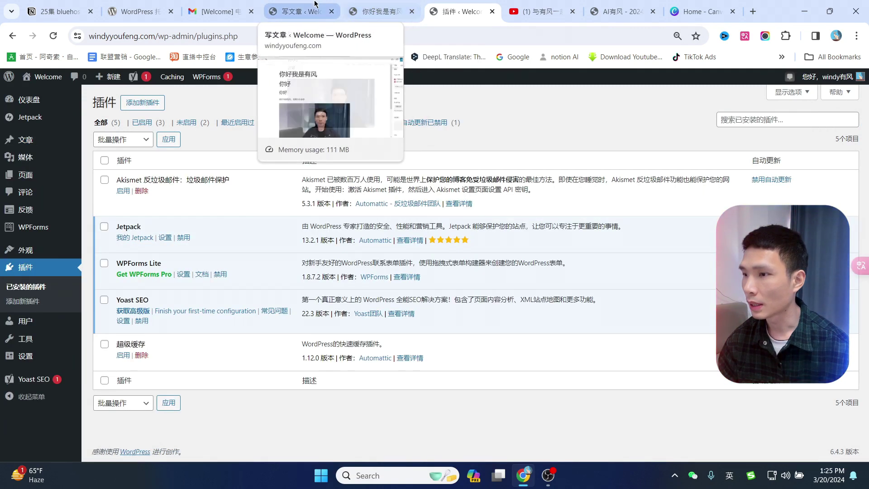
pyautogui.click(294, 11)
pyautogui.click(468, 4)
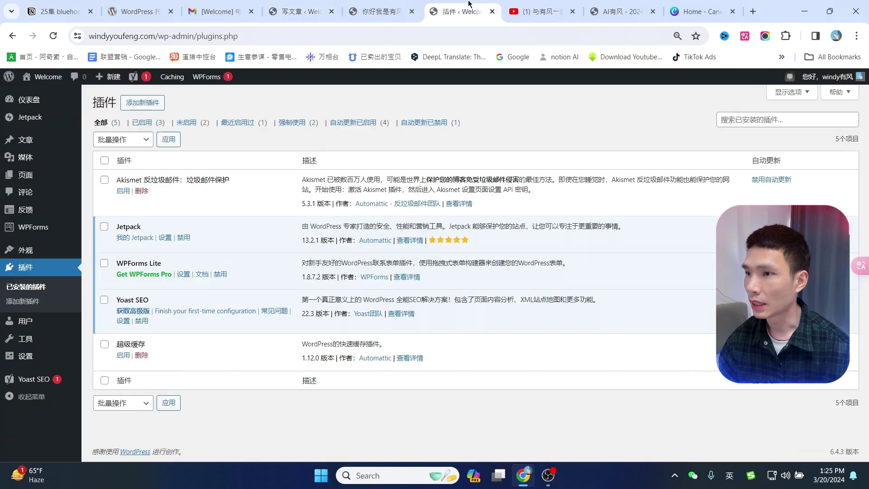
pyautogui.click(141, 104)
pyautogui.click(739, 132)
pyautogui.write('stackbable')
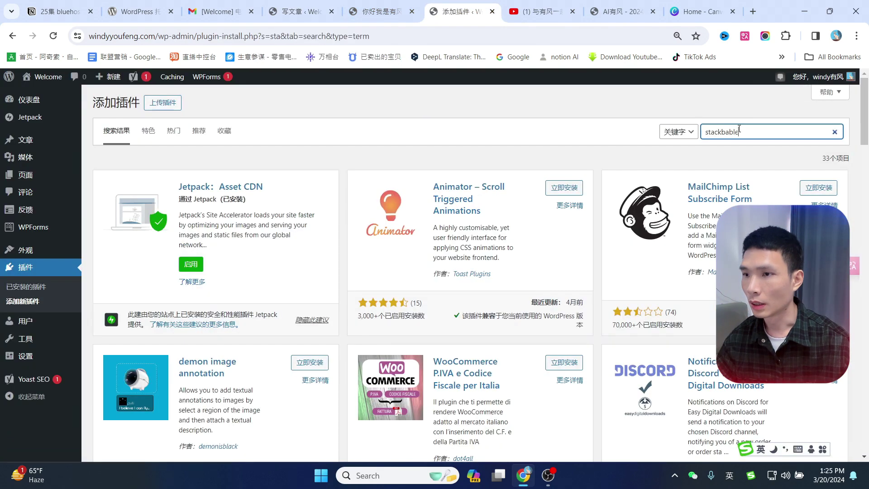
pyautogui.press('BackSpace')
pyautogui.press('BackSpace')
pyautogui.press('BackSpace')
pyautogui.press('BackSpace')
pyautogui.press('BackSpace')
pyautogui.write('able')
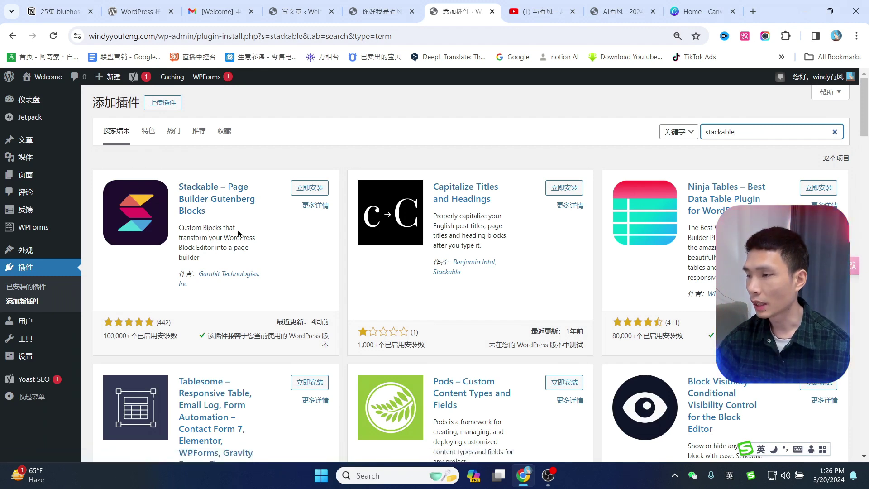
pyautogui.click(312, 187)
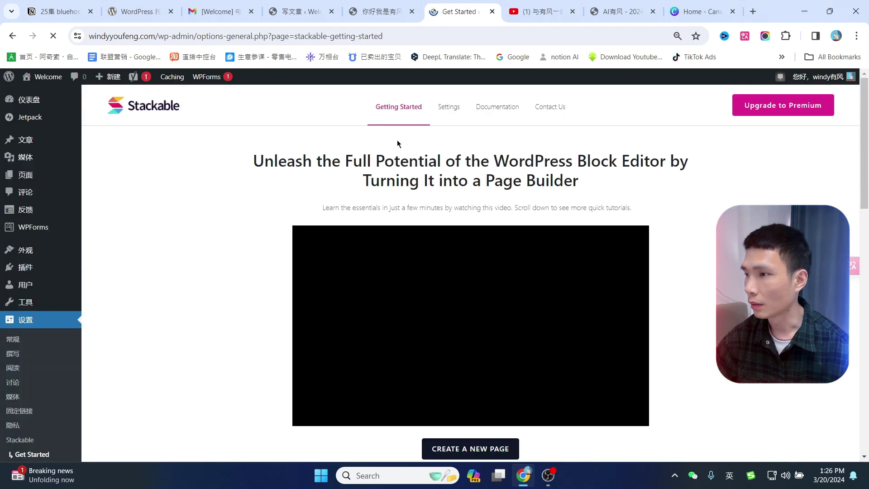
# Back in the post editor, browse the Countdown, Count Up, Card, Icon Button, Accordion and Blockquote blocks.
pyautogui.click(306, 5)
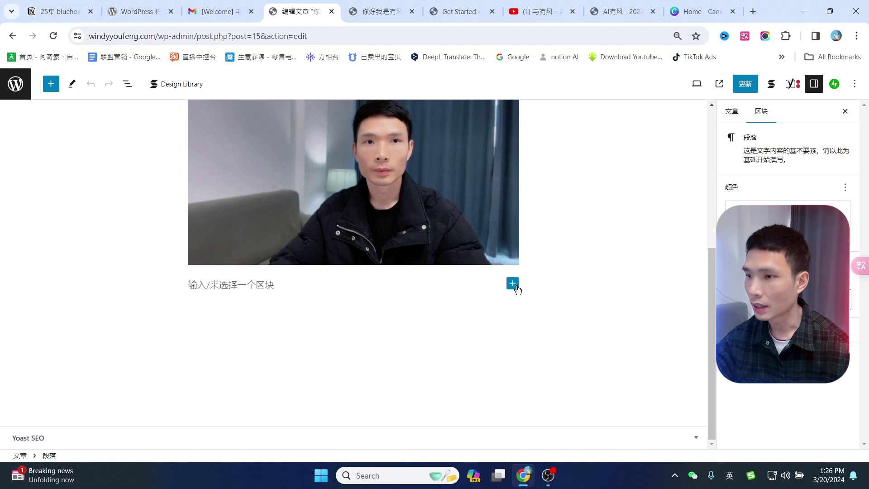
pyautogui.click(513, 284)
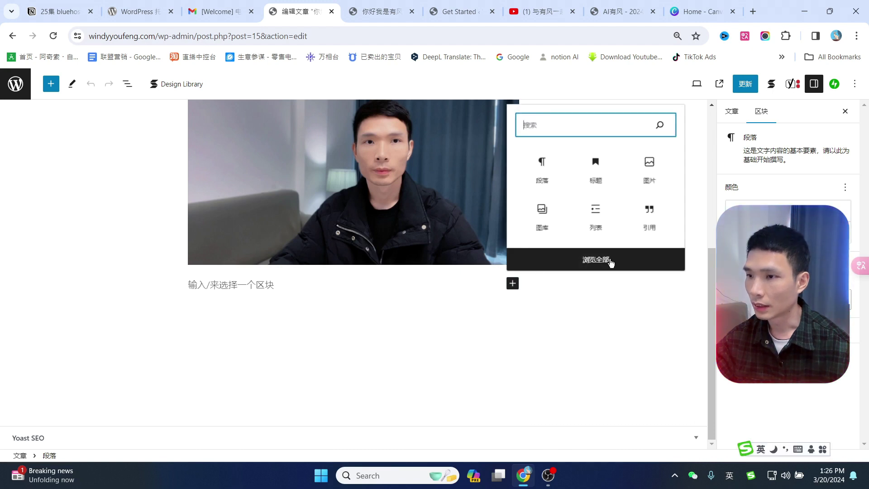
pyautogui.click(597, 260)
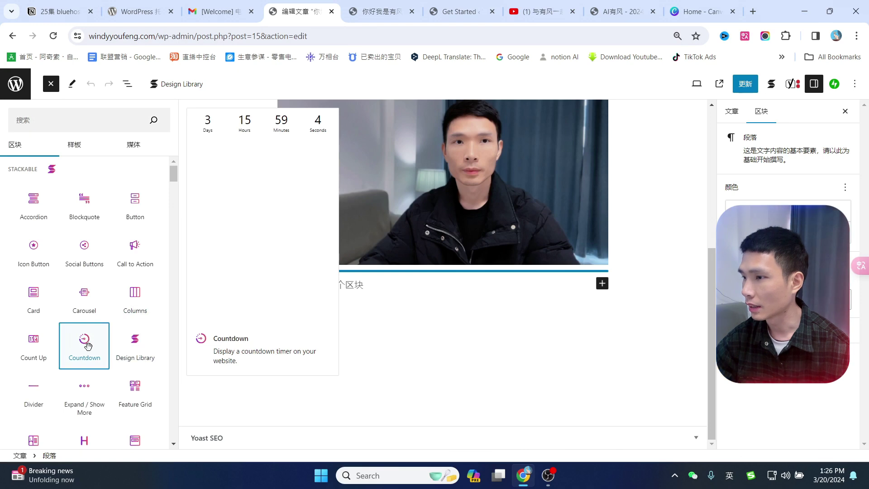
pyautogui.click(92, 346)
pyautogui.click(36, 348)
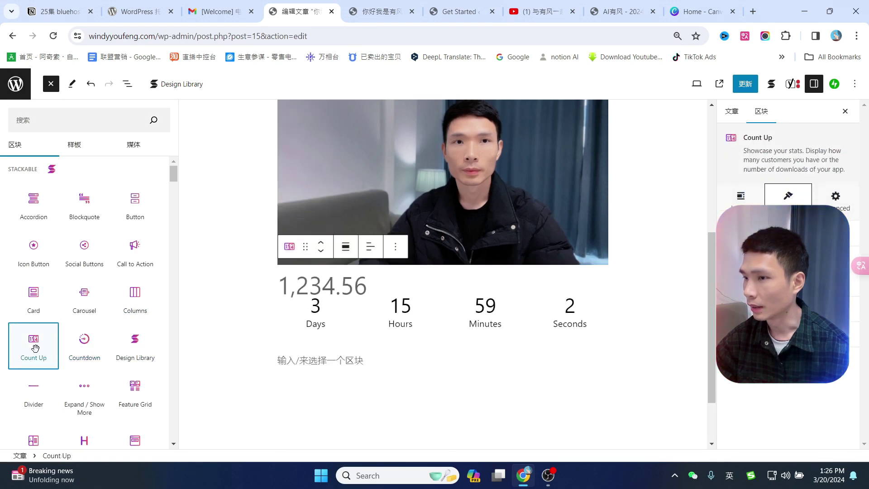
pyautogui.click(33, 296)
pyautogui.click(34, 248)
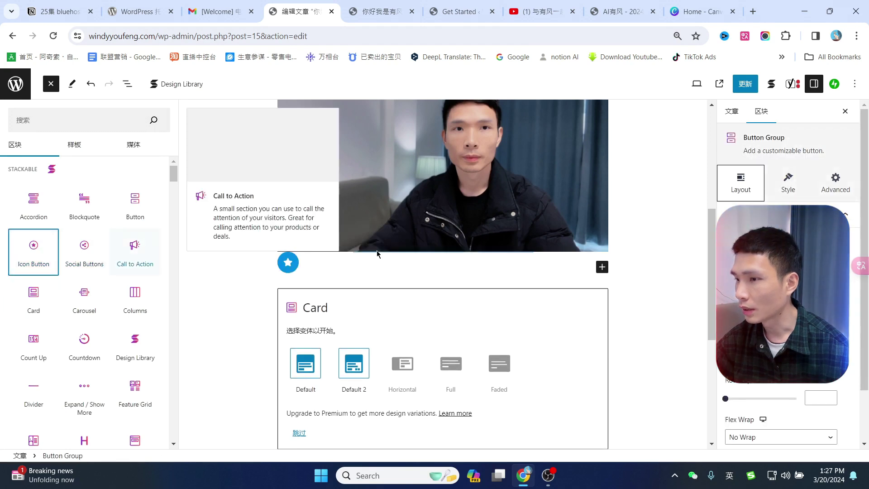
pyautogui.click(28, 204)
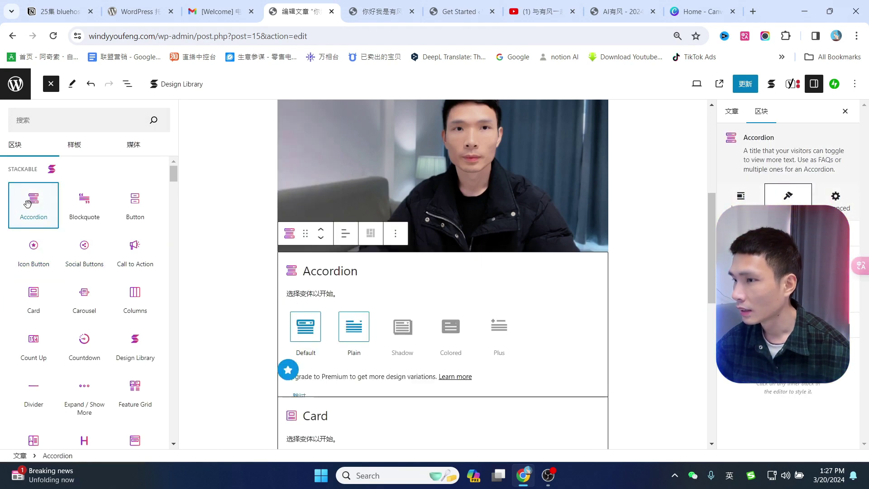
pyautogui.click(89, 216)
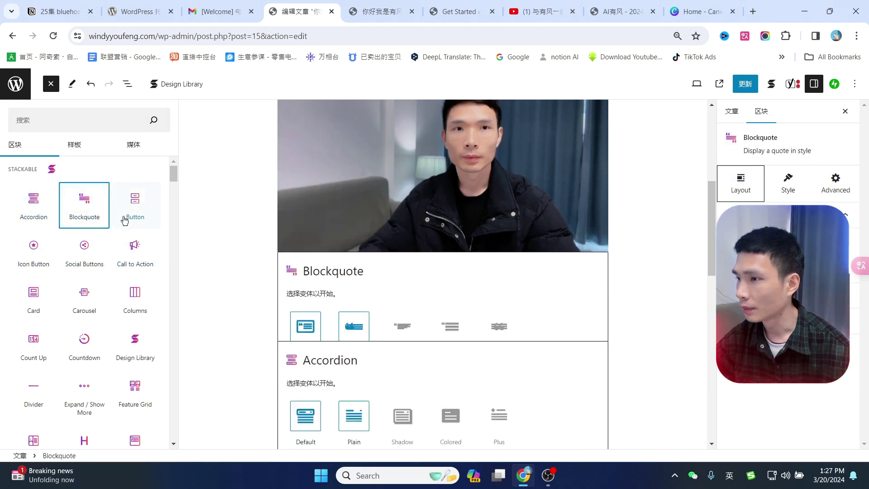
pyautogui.scroll(-5, 121, 252)
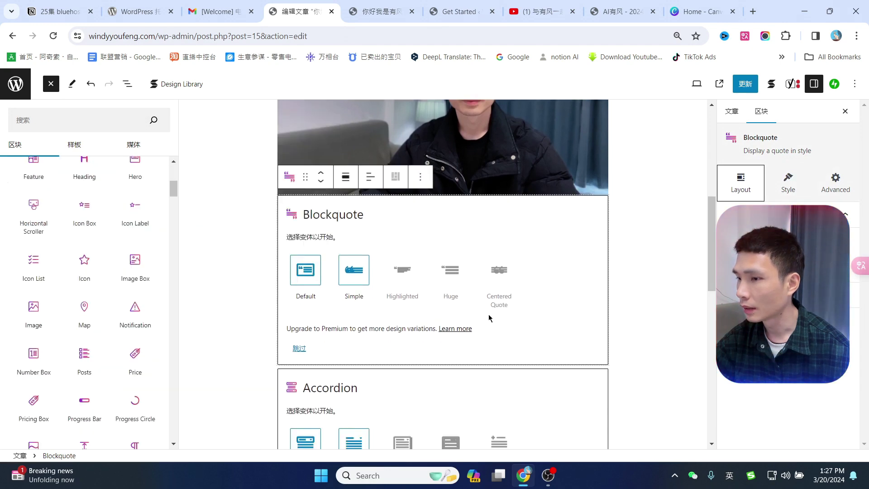
pyautogui.scroll(-10, 498, 316)
# Search the block library for 'fea' and insert a Feature block below the countdown.
pyautogui.click(336, 316)
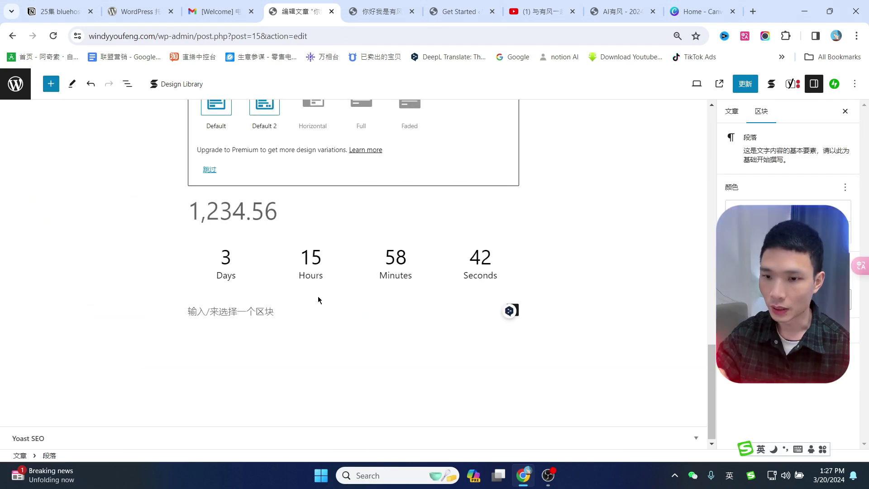
pyautogui.scroll(20, 77, 241)
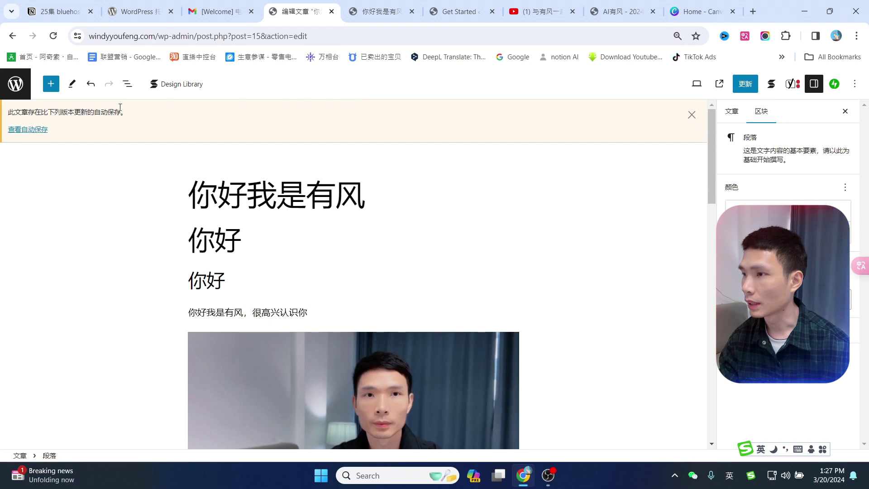
pyautogui.scroll(-20, 408, 329)
pyautogui.click(511, 338)
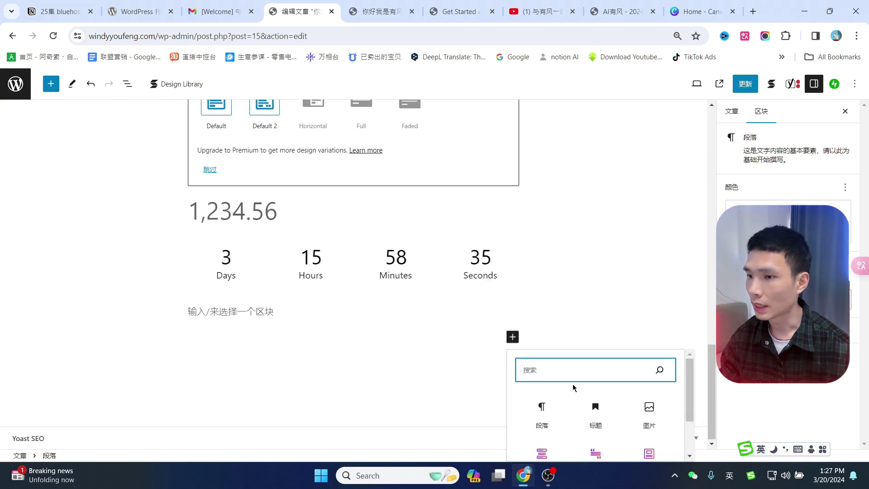
pyautogui.scroll(-2, 572, 384)
pyautogui.click(595, 450)
pyautogui.write('fea')
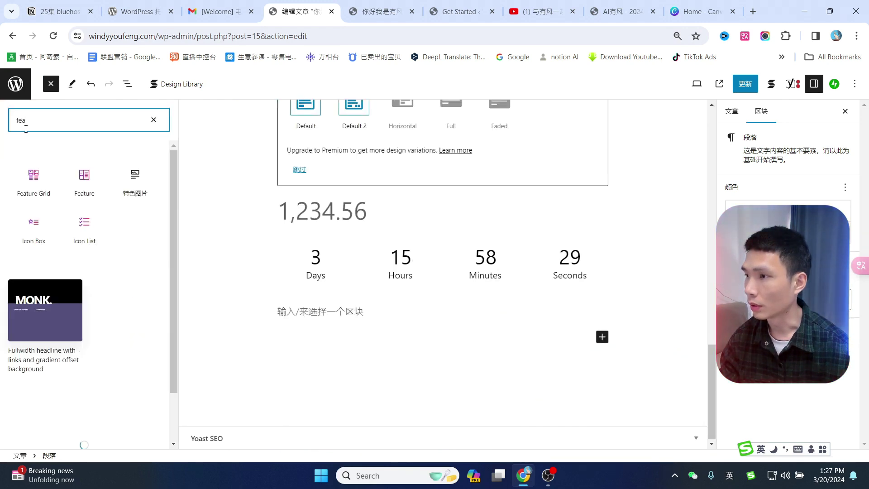
pyautogui.moveTo(85, 179)
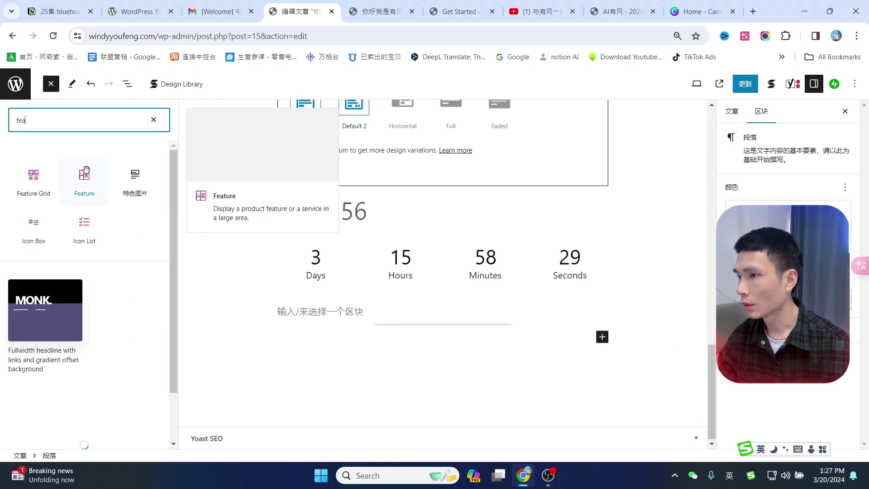
pyautogui.click(90, 192)
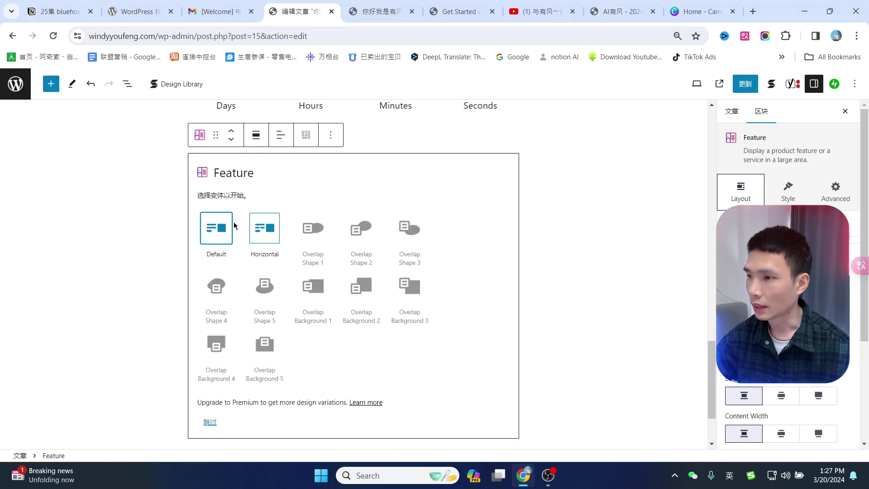
# Choose the Default Feature layout and fill its image with the uploaded photo.
pyautogui.click(228, 227)
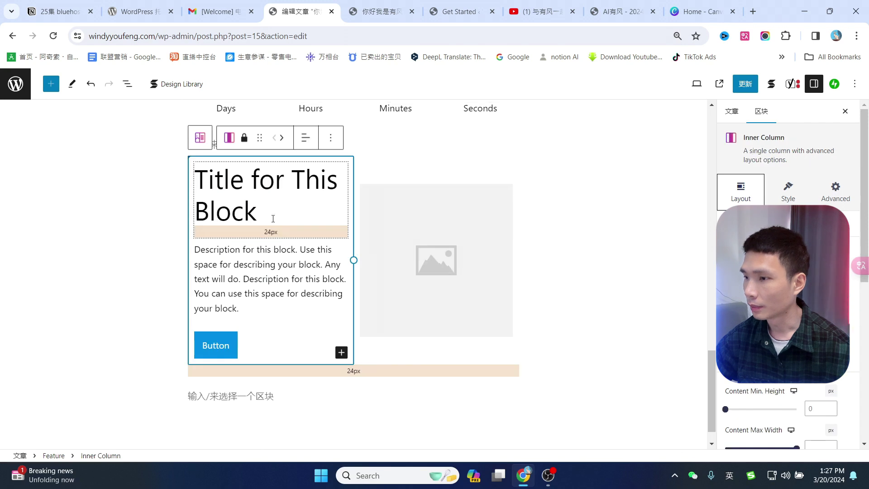
pyautogui.click(255, 272)
pyautogui.click(440, 262)
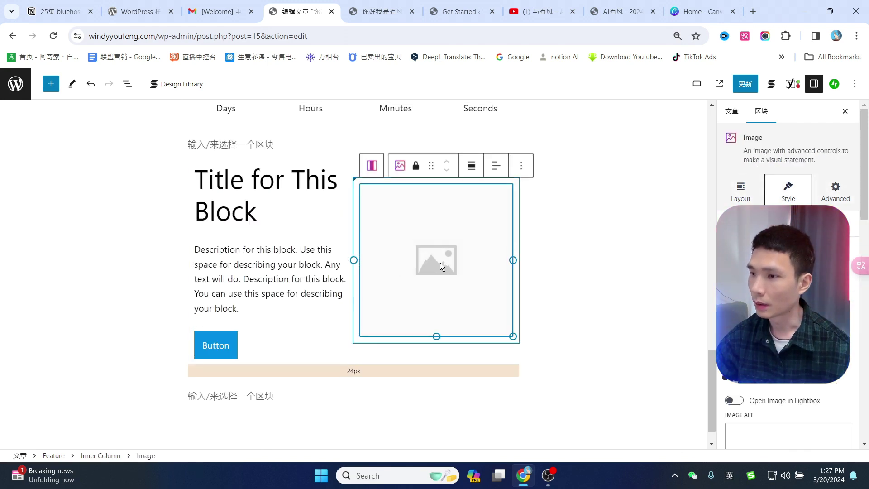
pyautogui.click(429, 232)
pyautogui.click(86, 204)
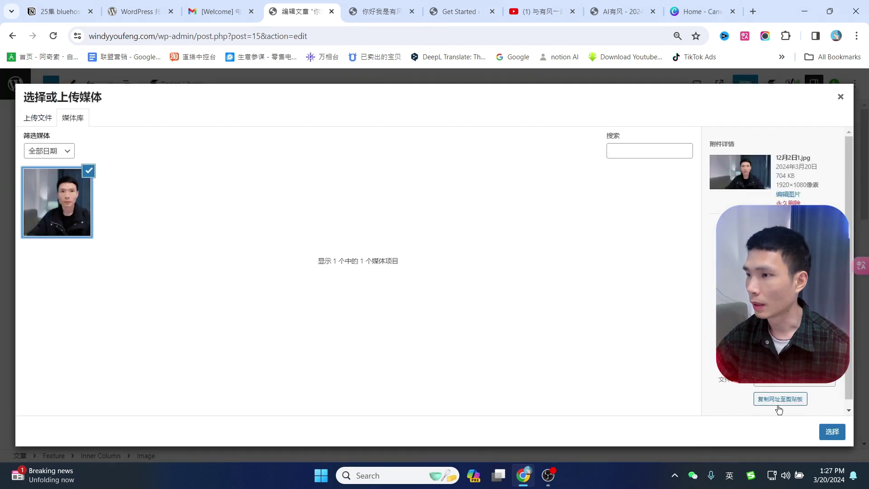
pyautogui.click(831, 432)
# Review the Feature block, selecting its photo, button label and description.
pyautogui.scroll(-2, 394, 341)
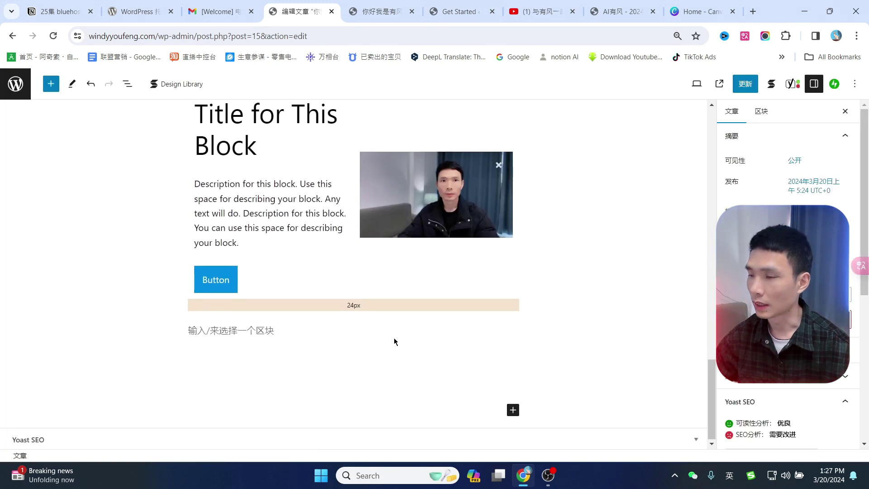
pyautogui.scroll(3, 393, 341)
pyautogui.scroll(-2, 578, 280)
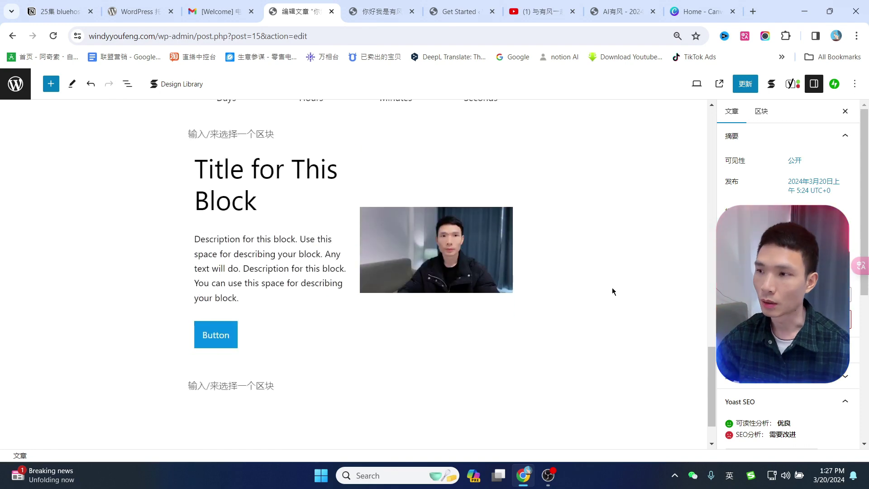
pyautogui.scroll(3, 612, 287)
pyautogui.scroll(-4, 612, 286)
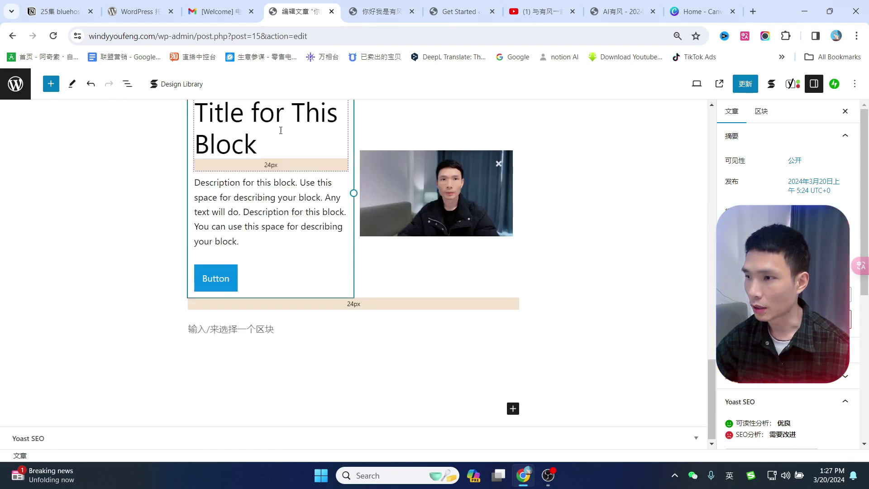
pyautogui.scroll(2, 280, 131)
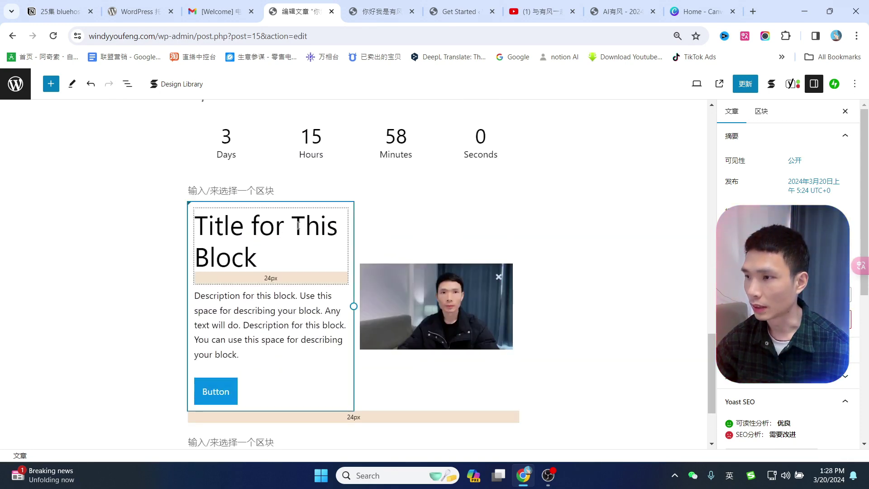
pyautogui.click(489, 292)
pyautogui.scroll(-1, 489, 292)
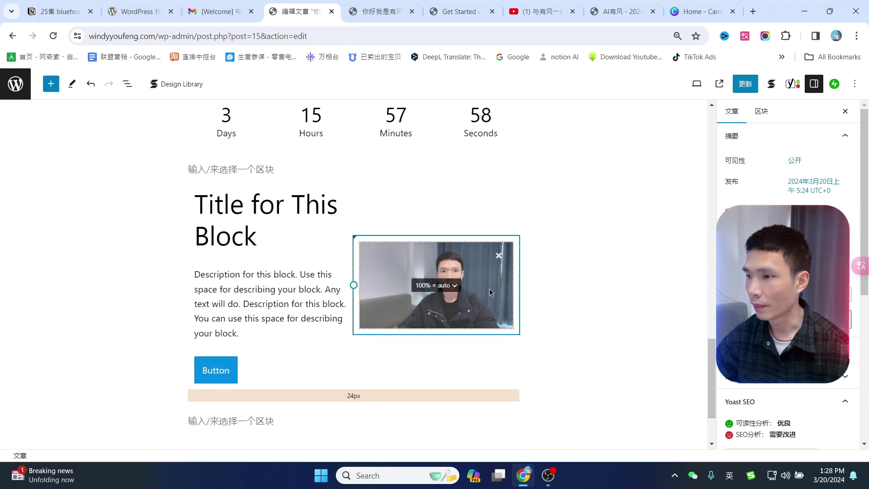
pyautogui.scroll(-2, 228, 341)
pyautogui.click(227, 341)
pyautogui.scroll(1, 227, 342)
pyautogui.click(224, 315)
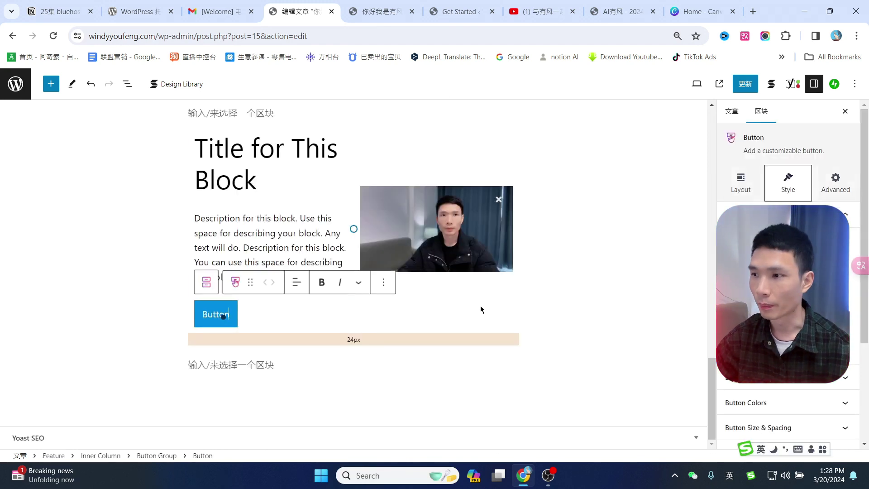
pyautogui.hotkey('ctrl', 'a')
pyautogui.click(216, 318)
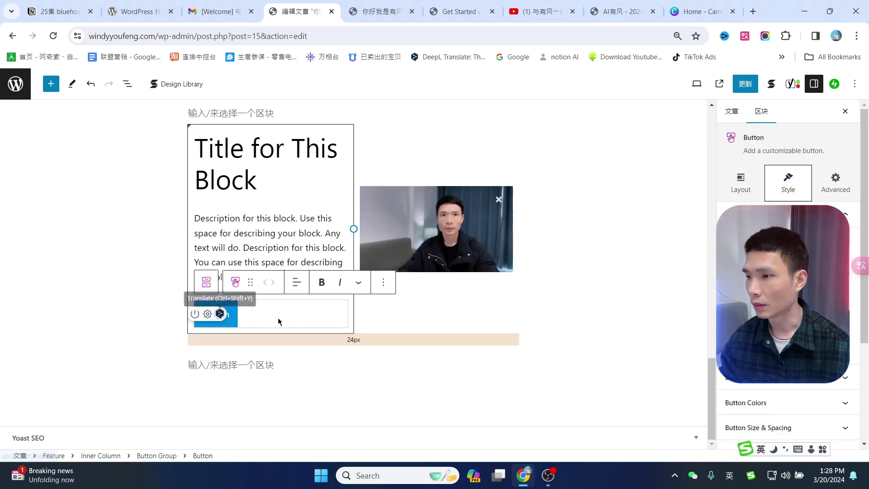
pyautogui.click(273, 248)
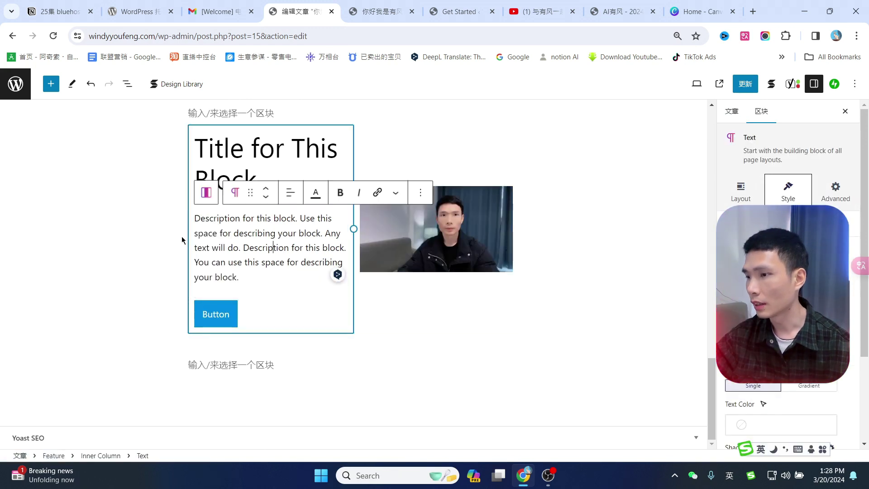
# Search the block library for 'desi' and insert the Stackable Design Library block below the feature.
pyautogui.click(241, 362)
pyautogui.click(512, 364)
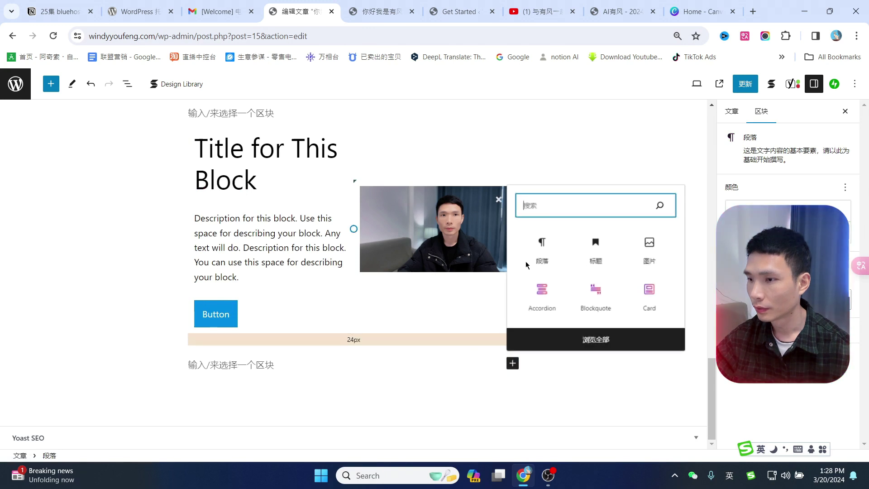
pyautogui.click(581, 336)
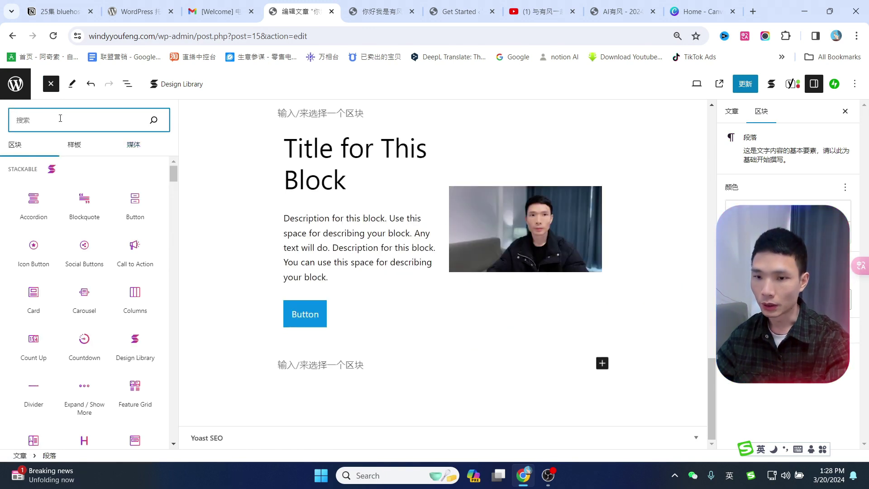
pyautogui.write('desi')
pyautogui.moveTo(36, 184)
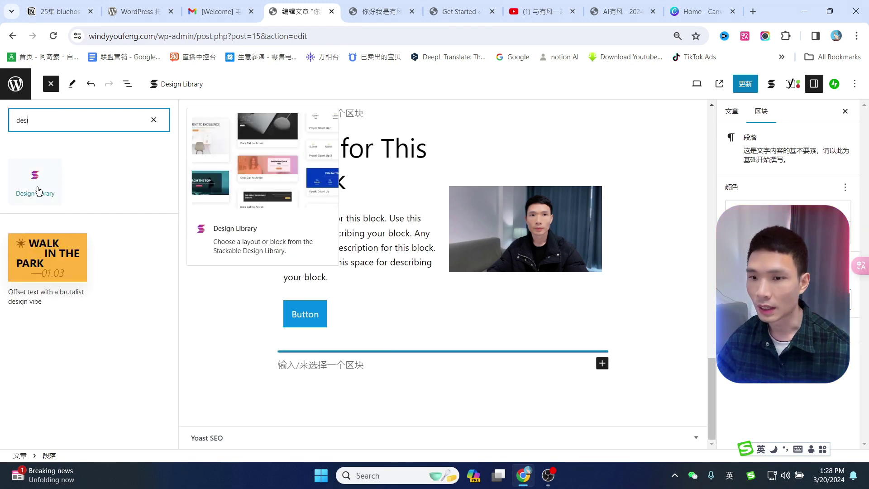
pyautogui.click(37, 189)
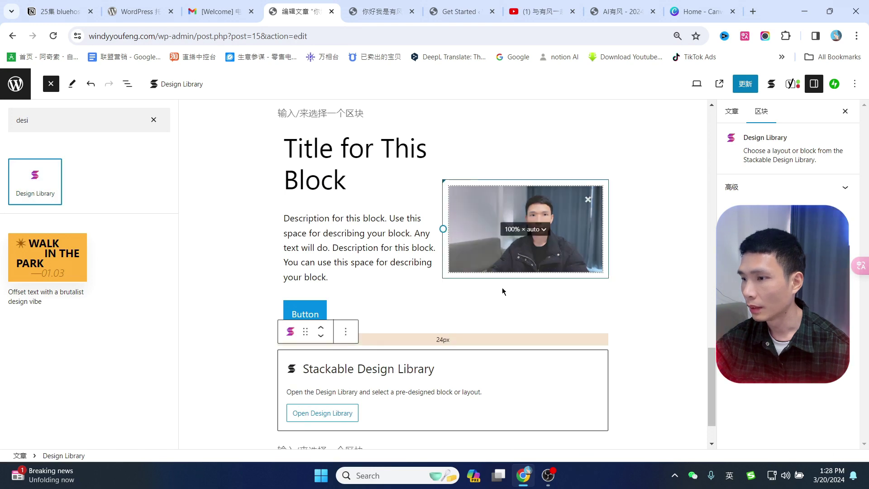
pyautogui.scroll(-1, 312, 343)
# Open the Design Library and browse its Block Designs, UI Kits and Wireframes collections.
pyautogui.click(315, 358)
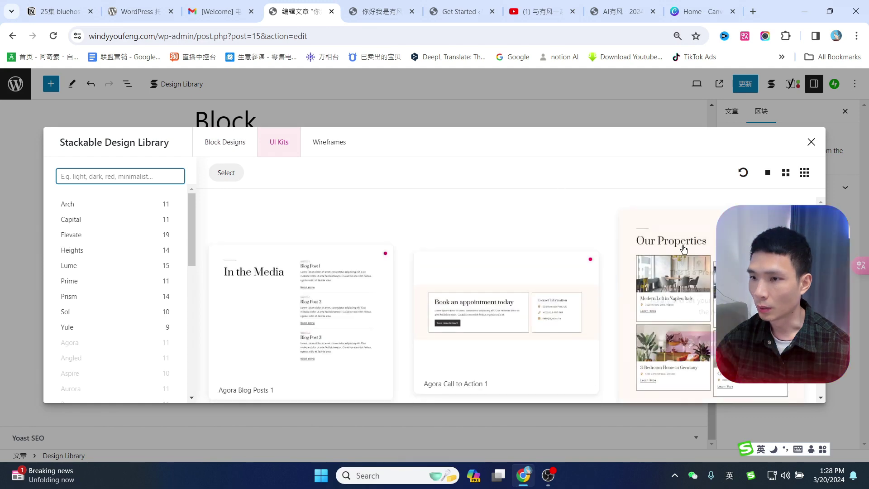
pyautogui.scroll(-3, 590, 272)
pyautogui.scroll(-3, 851, 319)
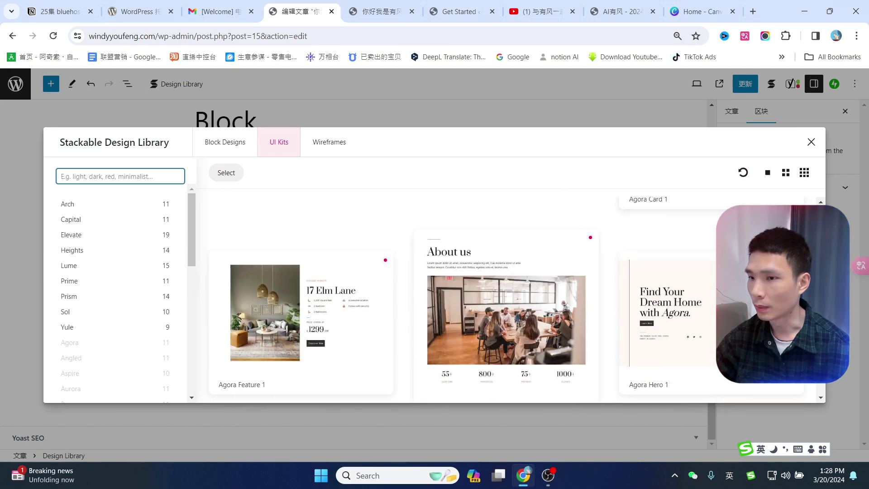
pyautogui.scroll(-5, 506, 294)
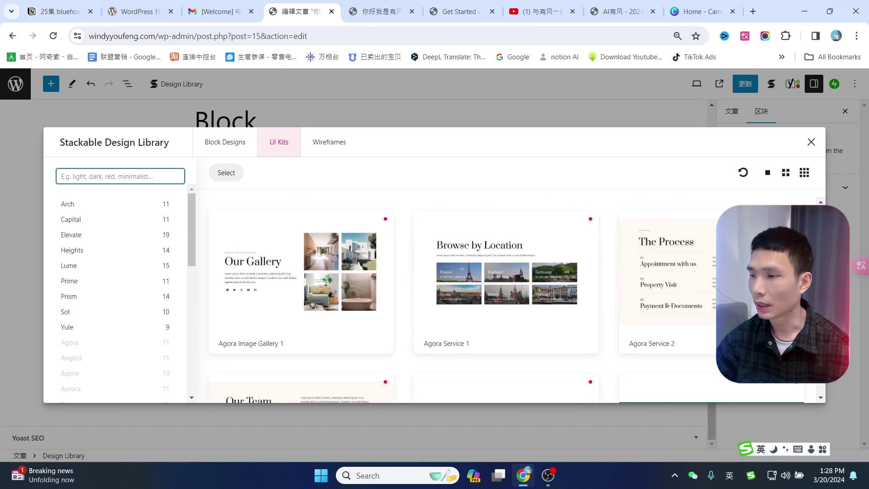
pyautogui.click(211, 142)
pyautogui.click(273, 150)
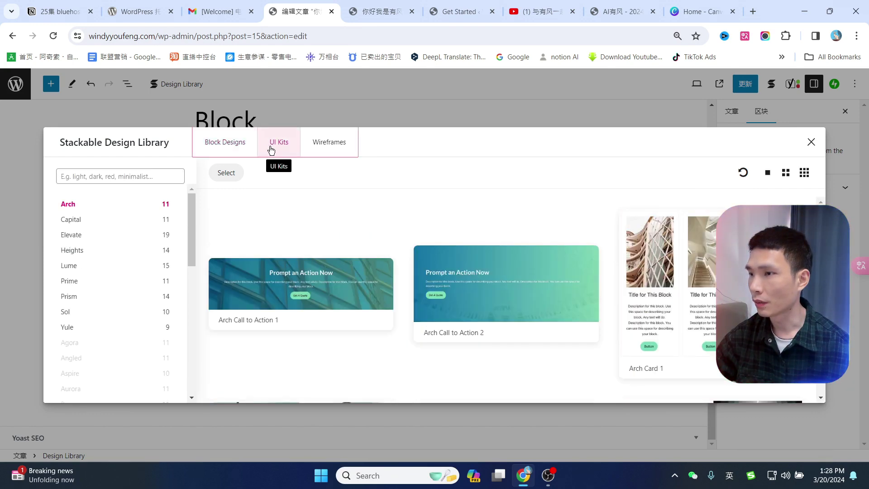
pyautogui.click(322, 142)
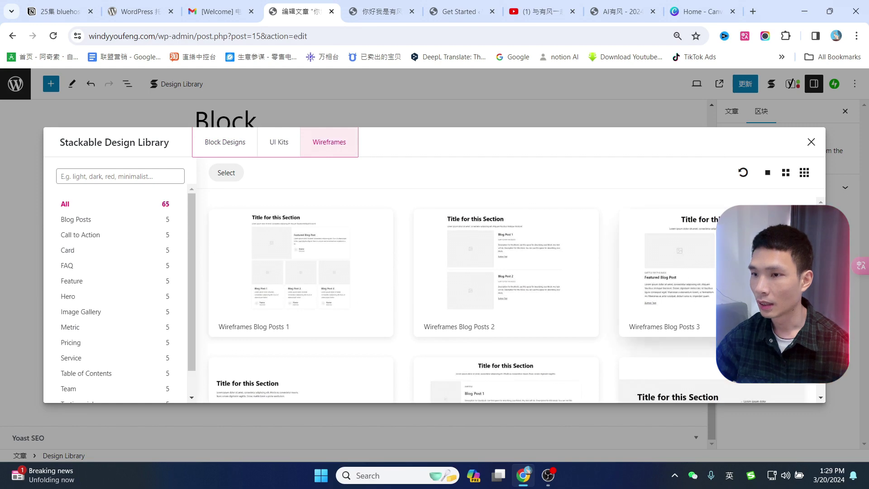
# Insert the Wireframes Card 3 layout with a section title and two cards.
pyautogui.scroll(-7, 514, 306)
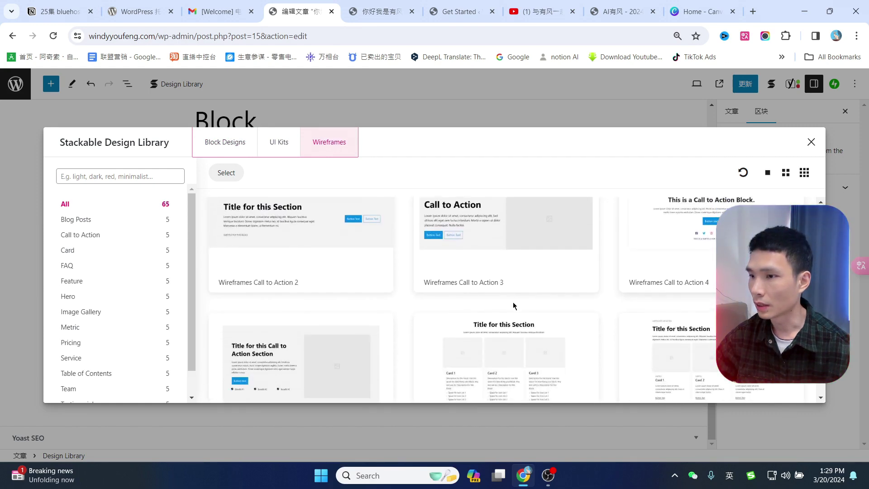
pyautogui.scroll(-3, 514, 306)
pyautogui.scroll(-1, 451, 259)
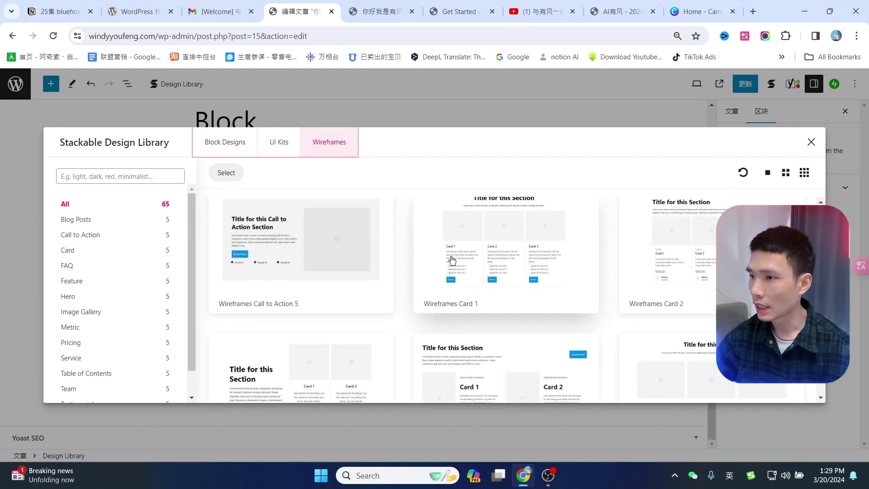
pyautogui.scroll(-2, 435, 267)
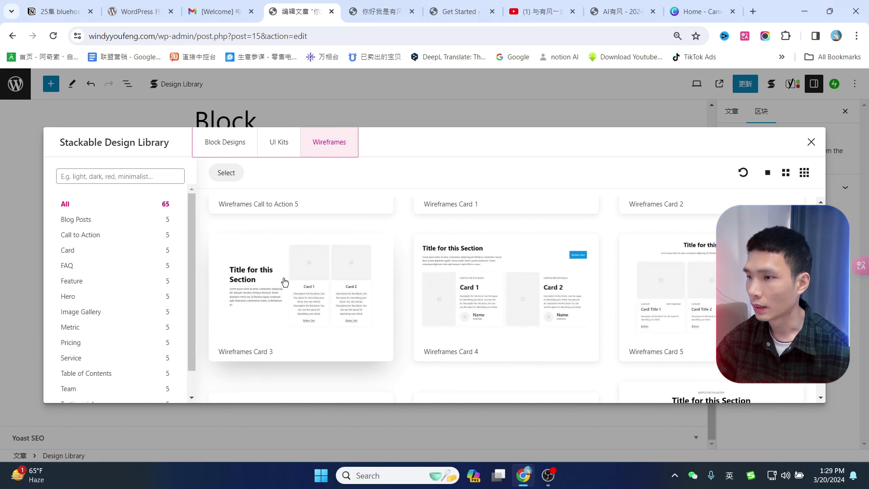
pyautogui.click(284, 281)
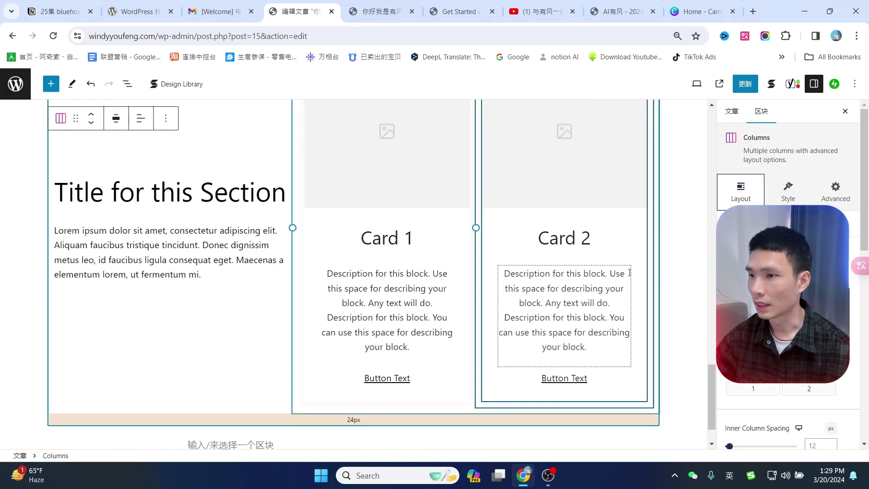
# Select Card 1 and its image, opening the media library for the card photo.
pyautogui.scroll(-4, 588, 253)
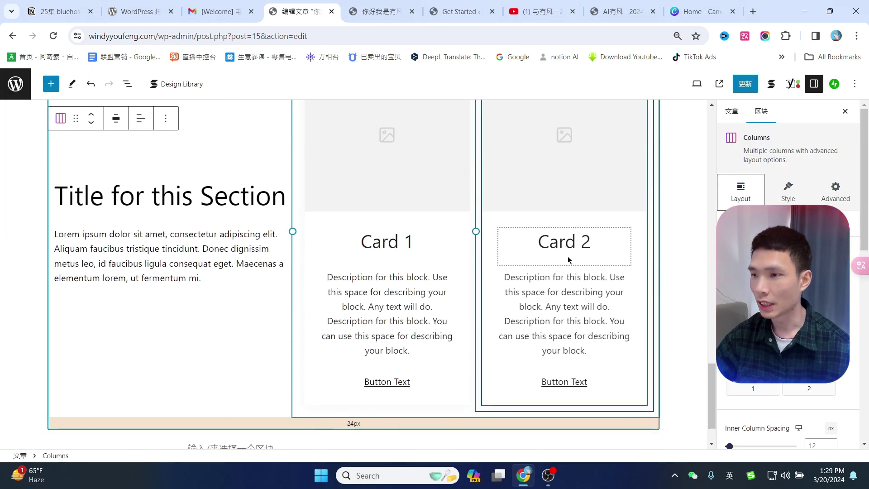
pyautogui.scroll(10, 565, 257)
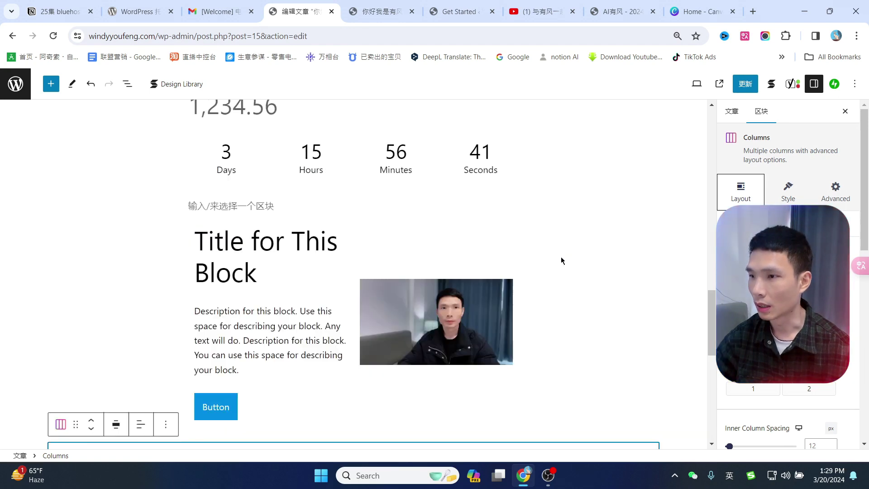
pyautogui.scroll(-8, 561, 256)
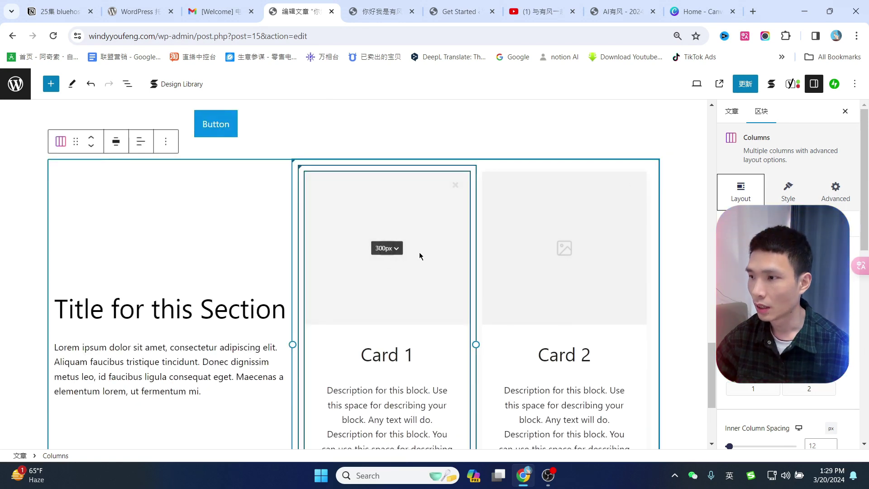
pyautogui.scroll(-1, 419, 240)
pyautogui.click(403, 197)
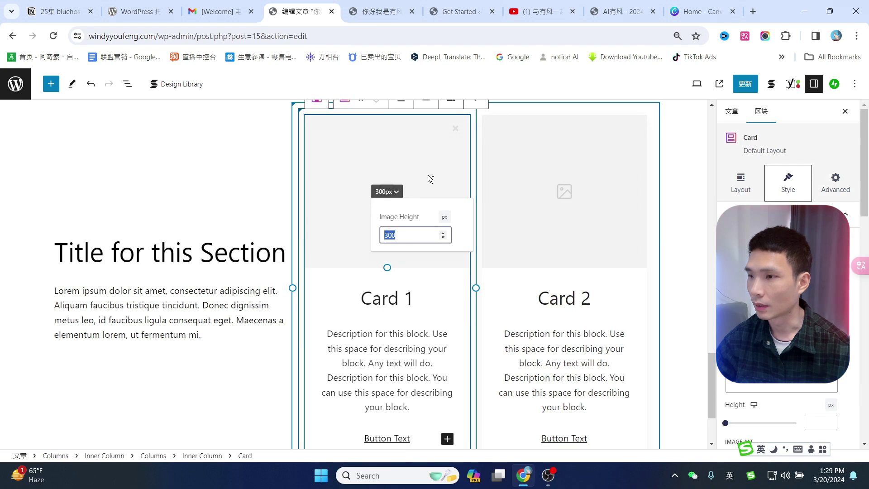
pyautogui.scroll(4, 428, 175)
pyautogui.scroll(-4, 342, 271)
pyautogui.click(341, 270)
pyautogui.click(341, 271)
pyautogui.click(351, 229)
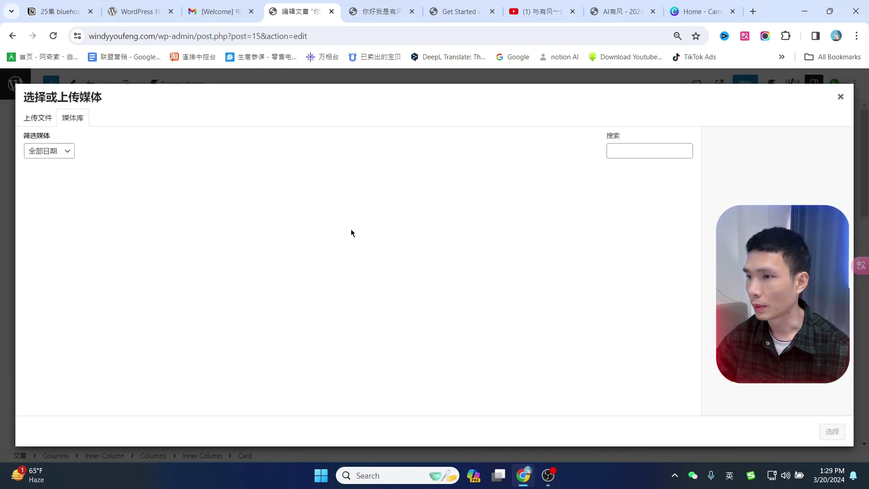
pyautogui.press('Escape')
pyautogui.scroll(-3, 562, 271)
pyautogui.scroll(-1, 432, 297)
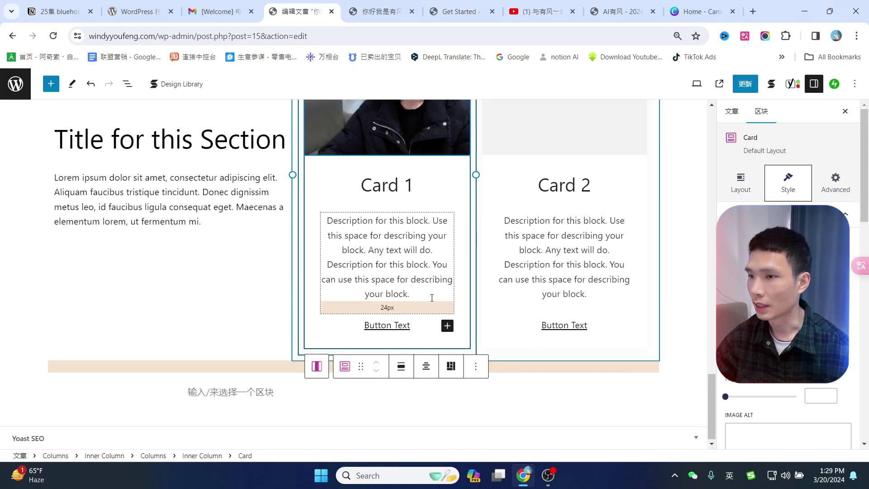
# Save the updated post with Ctrl+S.
pyautogui.click(218, 392)
pyautogui.scroll(4, 246, 315)
pyautogui.scroll(5, 484, 262)
pyautogui.scroll(-3, 520, 314)
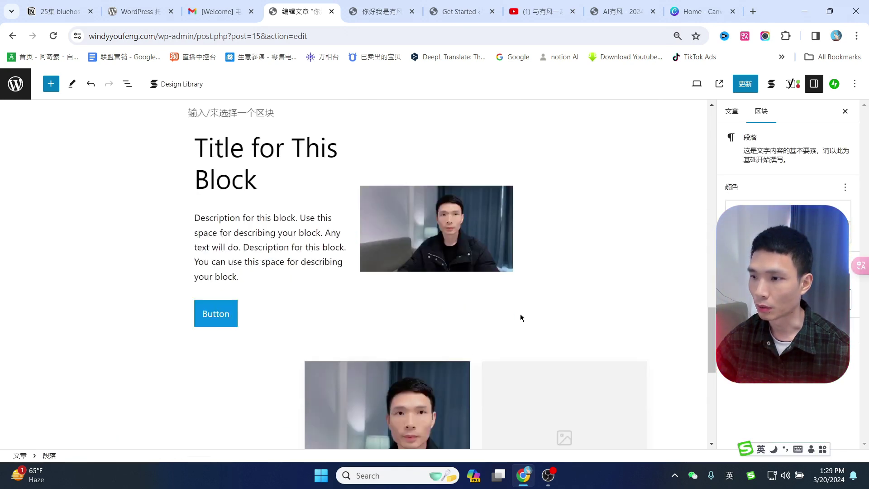
pyautogui.scroll(-5, 525, 312)
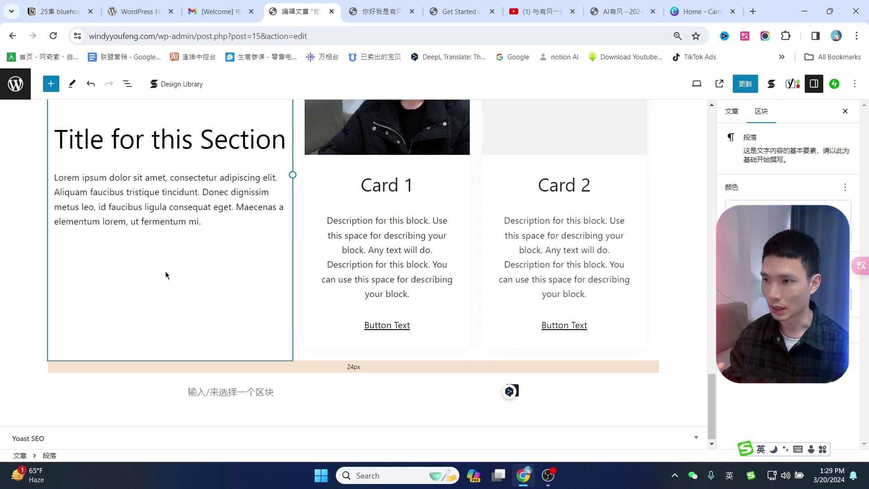
pyautogui.scroll(10, 652, 148)
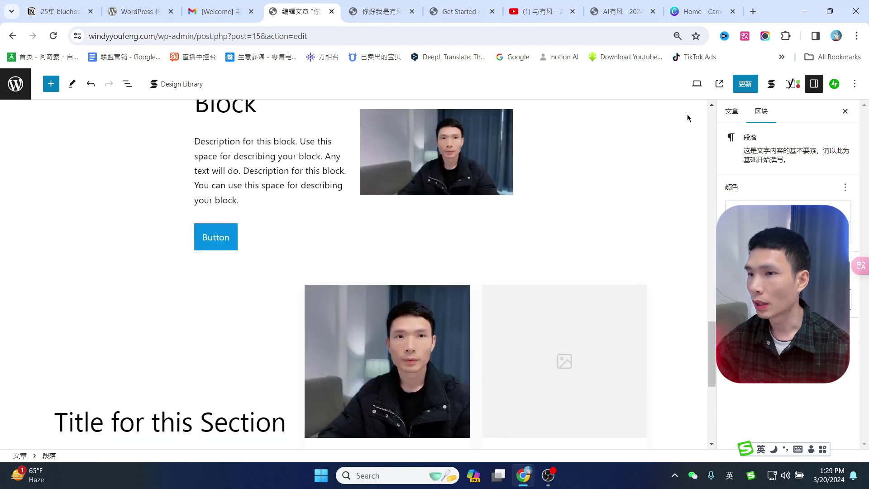
pyautogui.hotkey('ctrl', 's')
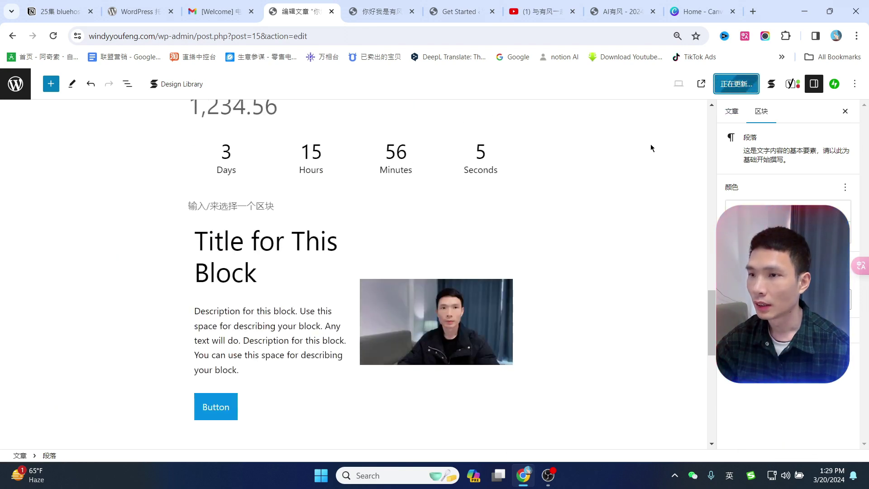
# View the live post at windyyoufeng.com/windy in a new tab and scroll through it.
pyautogui.click(702, 88)
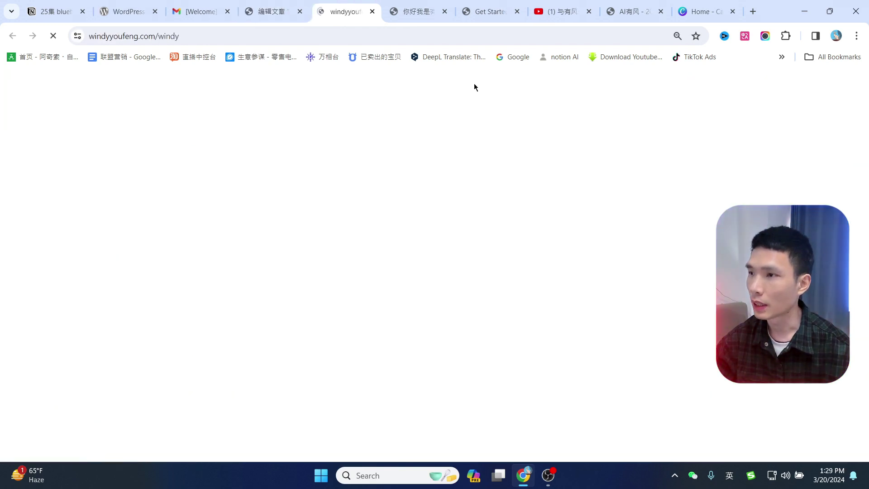
pyautogui.scroll(-15, 452, 167)
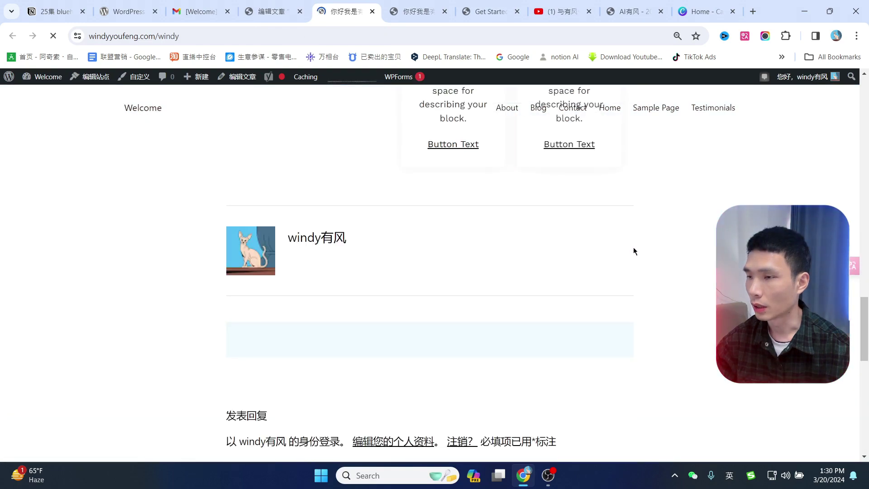
pyautogui.scroll(20, 634, 248)
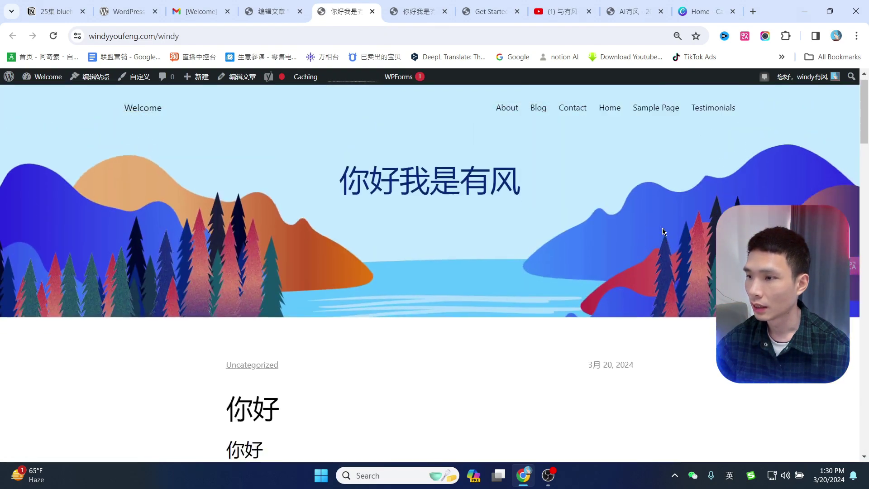
pyautogui.scroll(-15, 661, 229)
pyautogui.scroll(5, 466, 287)
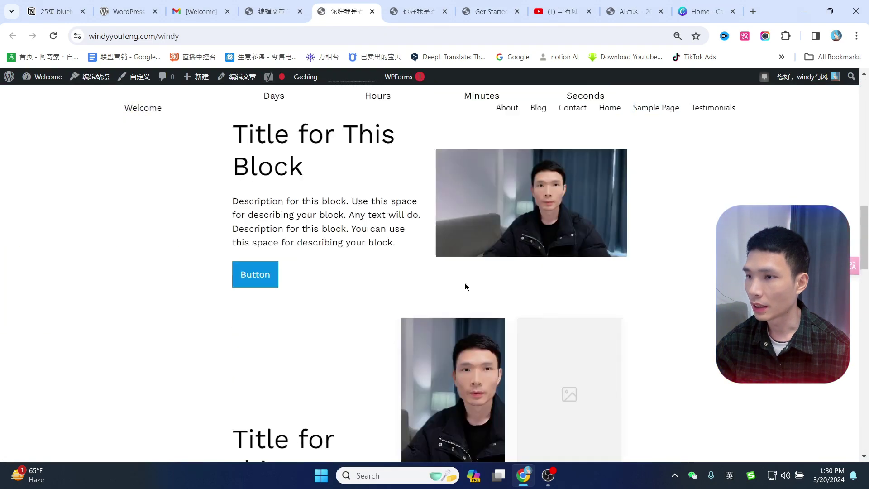
pyautogui.scroll(10, 466, 286)
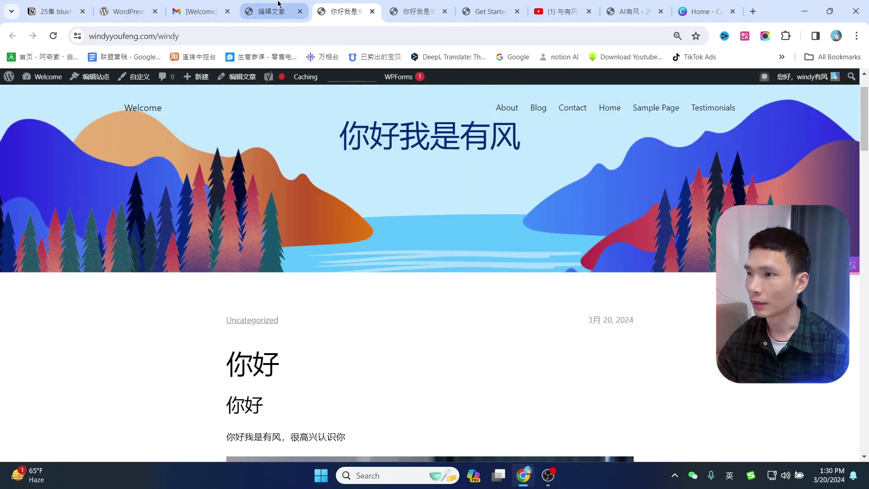
pyautogui.click(344, 36)
# Go to bluehost.com and log in with the saved user ID and password.
pyautogui.write('bl')
pyautogui.press('Return')
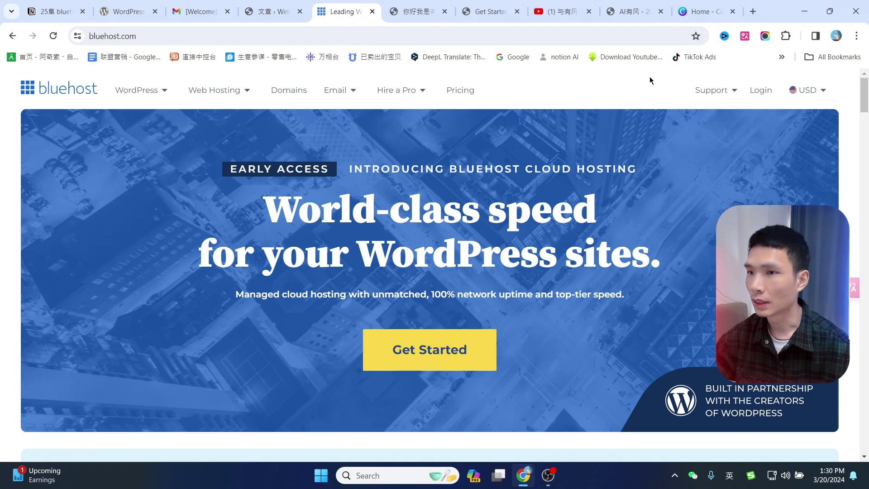
pyautogui.click(755, 93)
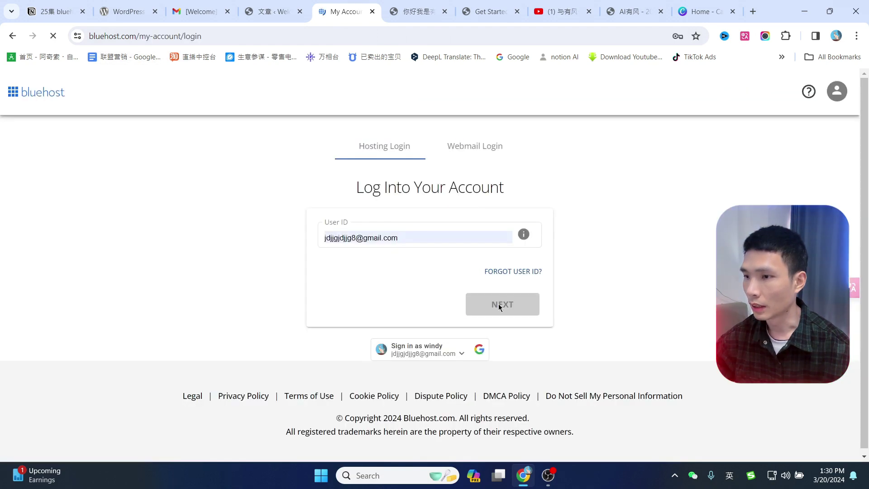
pyautogui.click(499, 305)
pyautogui.click(405, 234)
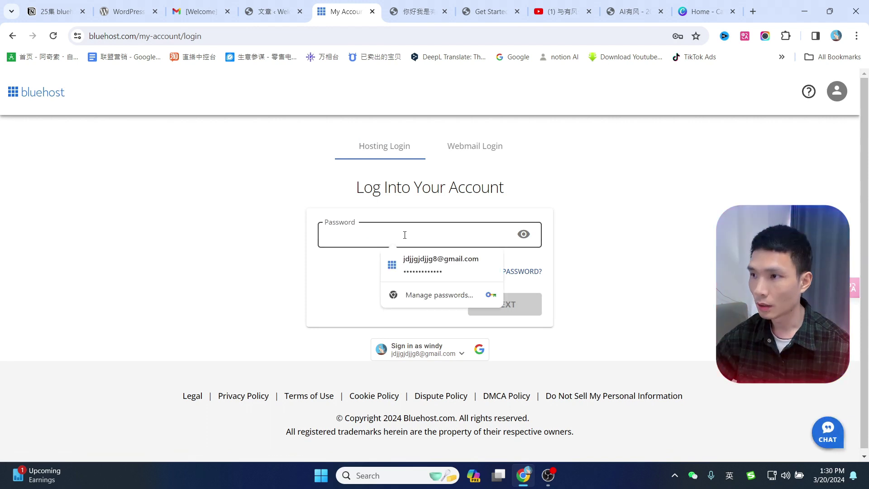
pyautogui.click(439, 264)
pyautogui.press('Return')
# Skip the security PIN setup until next login and reach the account welcome page.
pyautogui.scroll(-3, 505, 269)
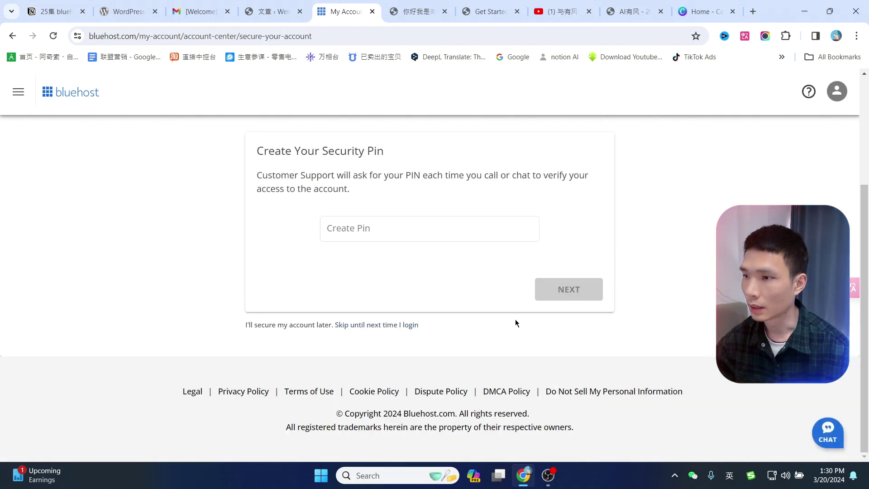
pyautogui.scroll(3, 479, 313)
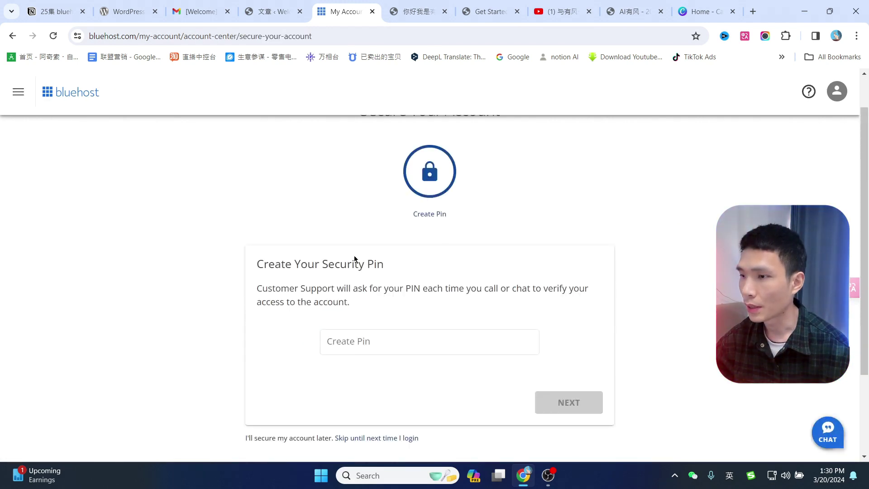
pyautogui.scroll(-2, 355, 263)
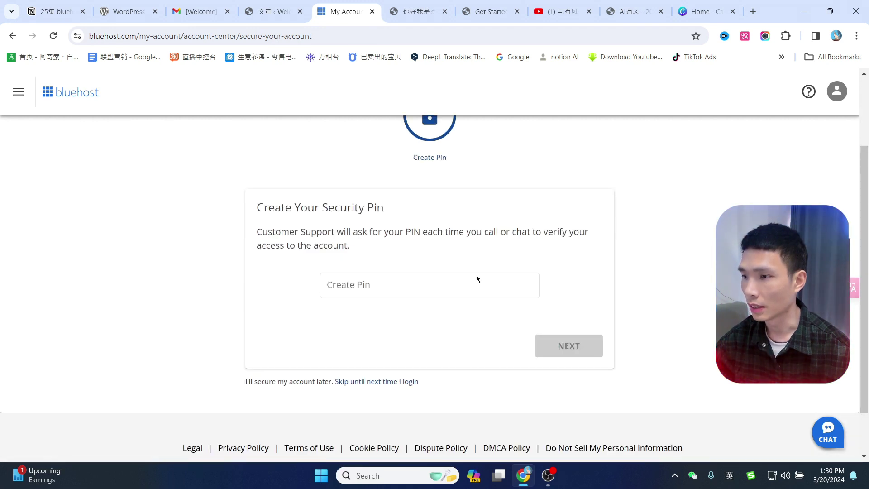
pyautogui.click(360, 383)
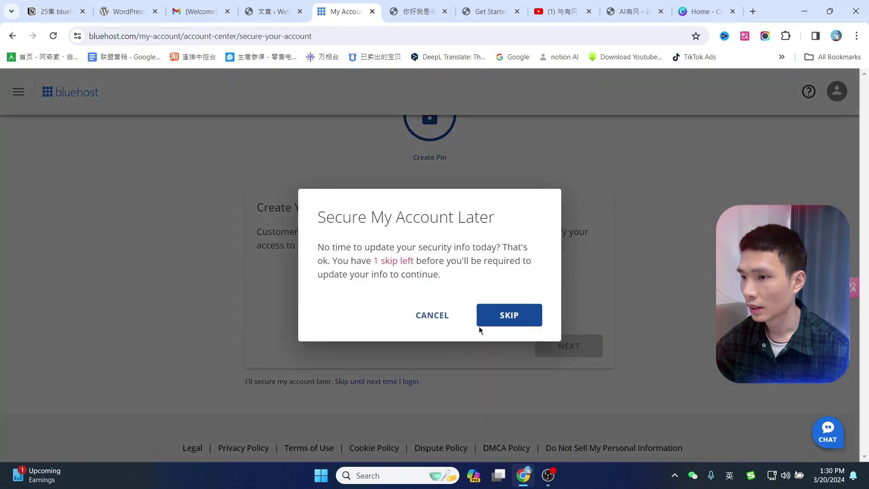
pyautogui.click(510, 317)
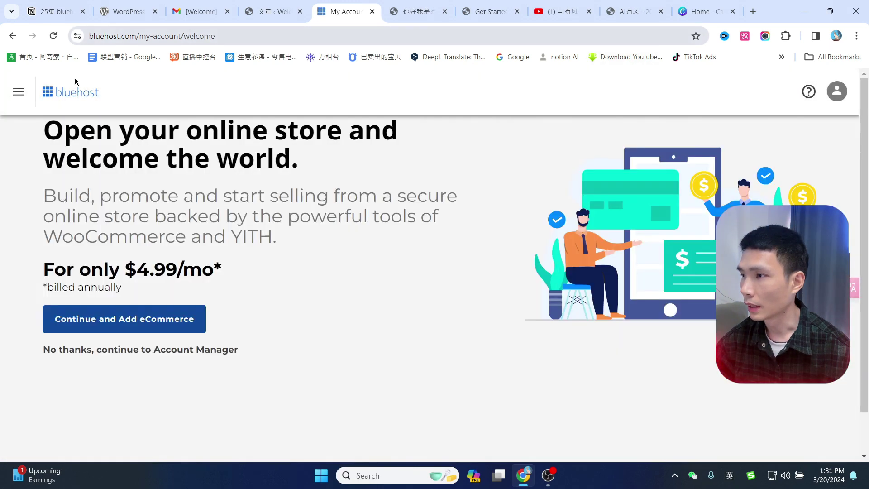
pyautogui.click(19, 91)
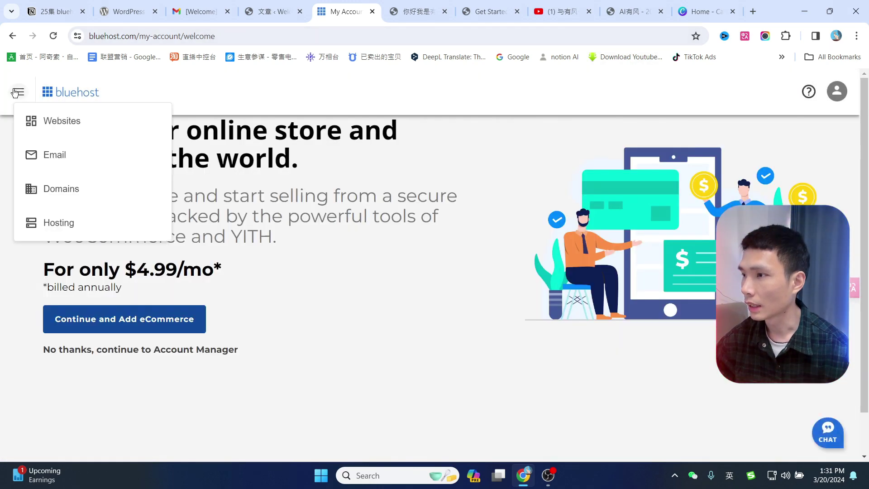
# From Websites, open the cPanel Email section, dismiss its shortcuts dialog, and go to Email Accounts.
pyautogui.click(58, 125)
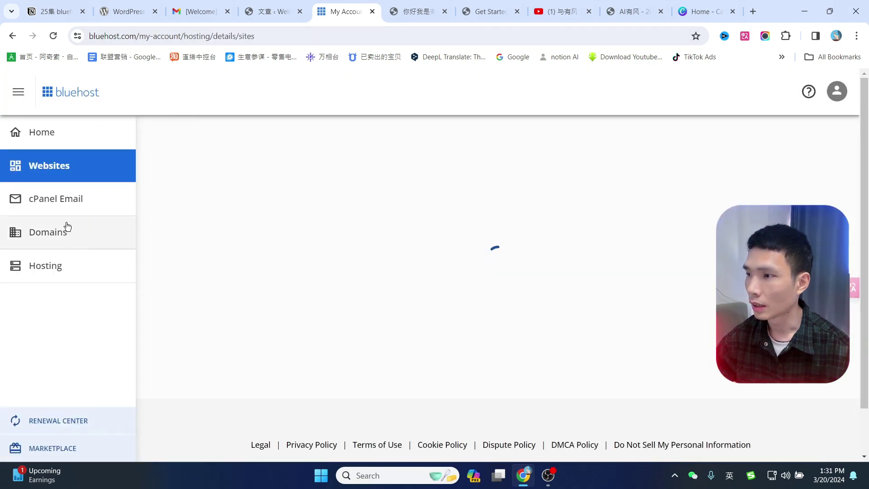
pyautogui.click(51, 205)
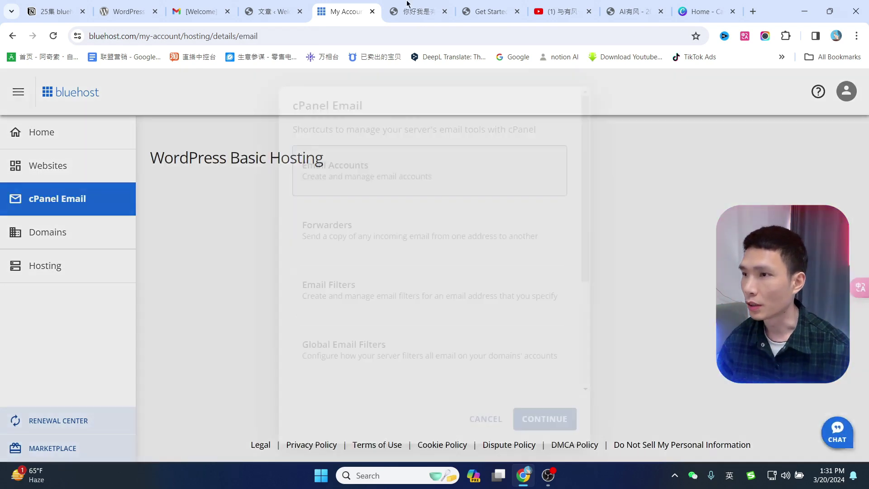
pyautogui.click(407, 4)
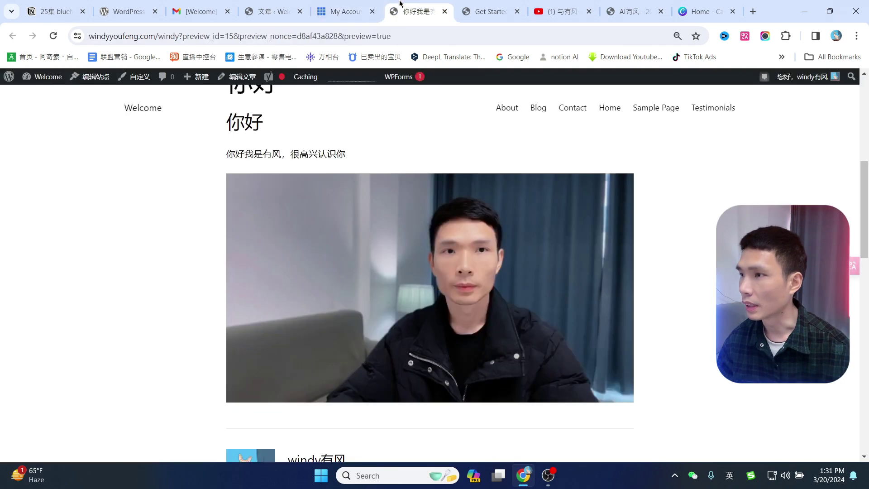
pyautogui.doubleClick(137, 35)
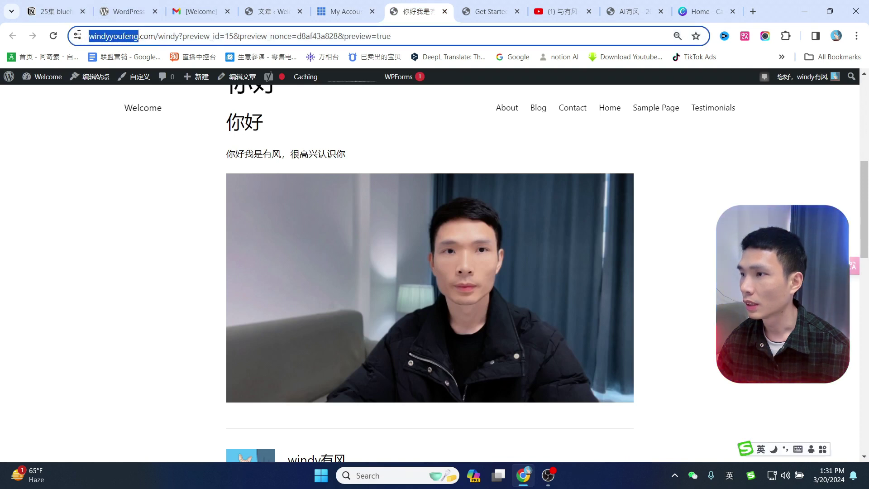
pyautogui.click(366, 4)
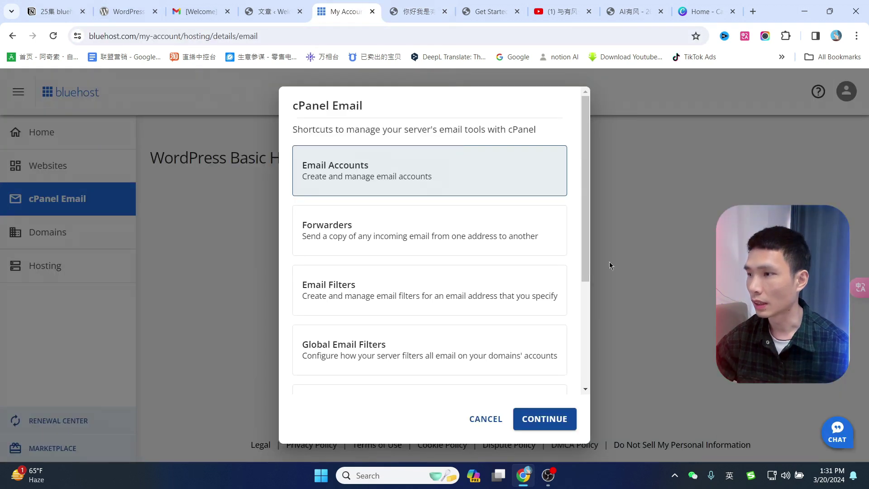
pyautogui.click(478, 424)
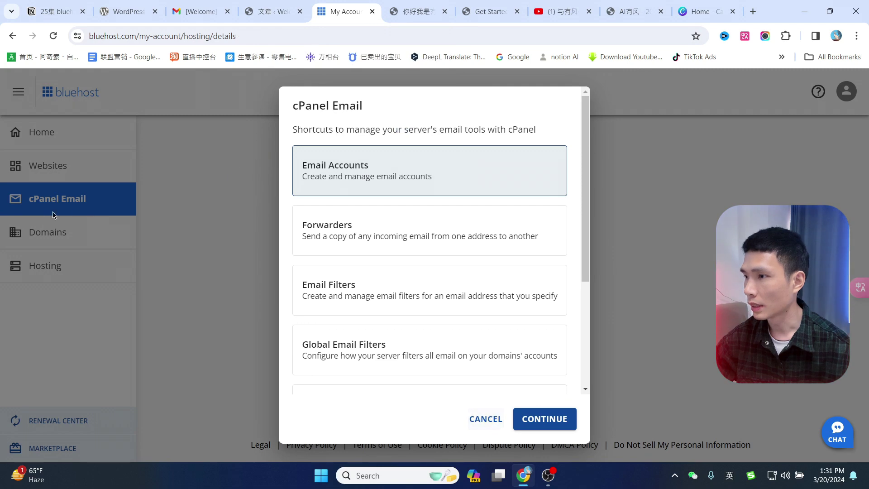
pyautogui.click(59, 203)
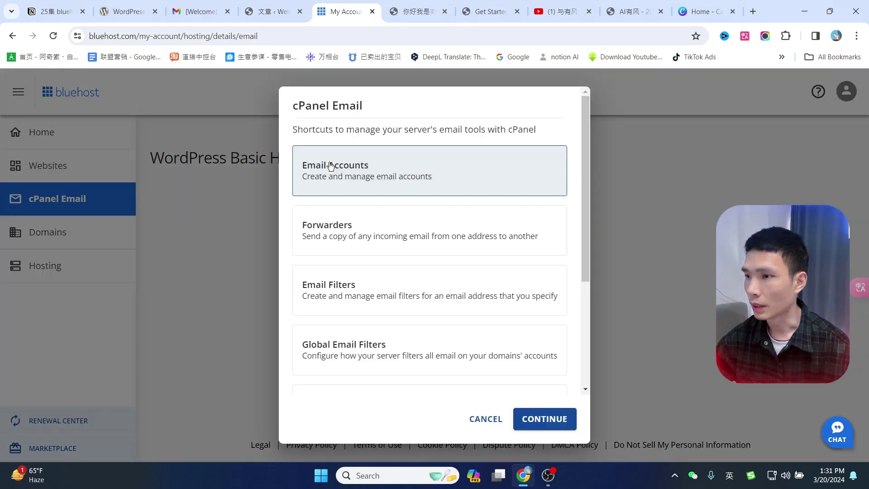
pyautogui.click(545, 420)
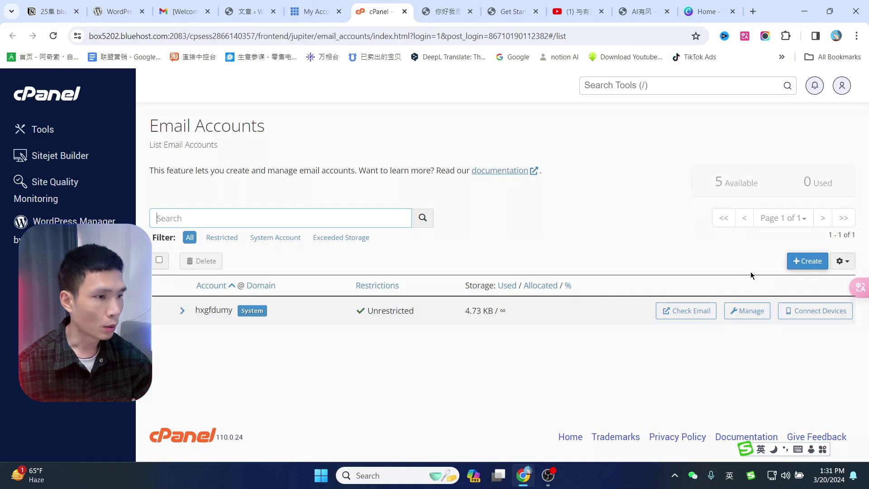
# Start a new email account on the windyyoufeng.com domain and enter the mailbox username.
pyautogui.click(806, 262)
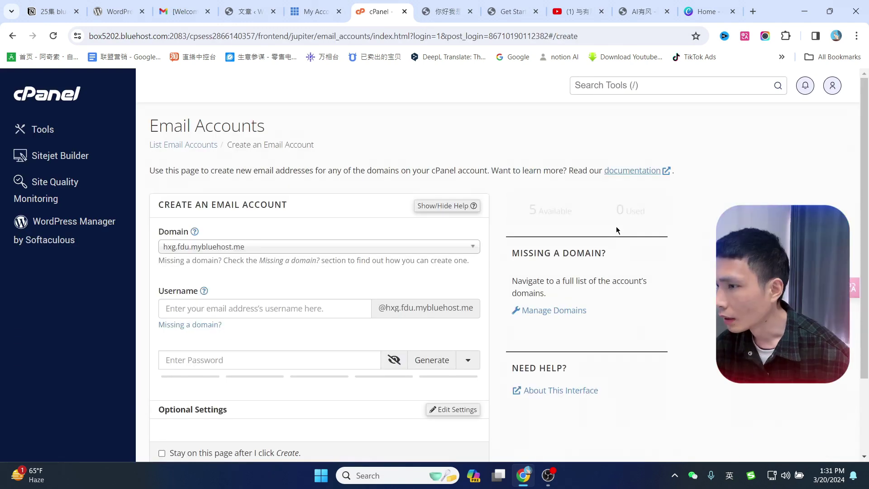
pyautogui.click(256, 249)
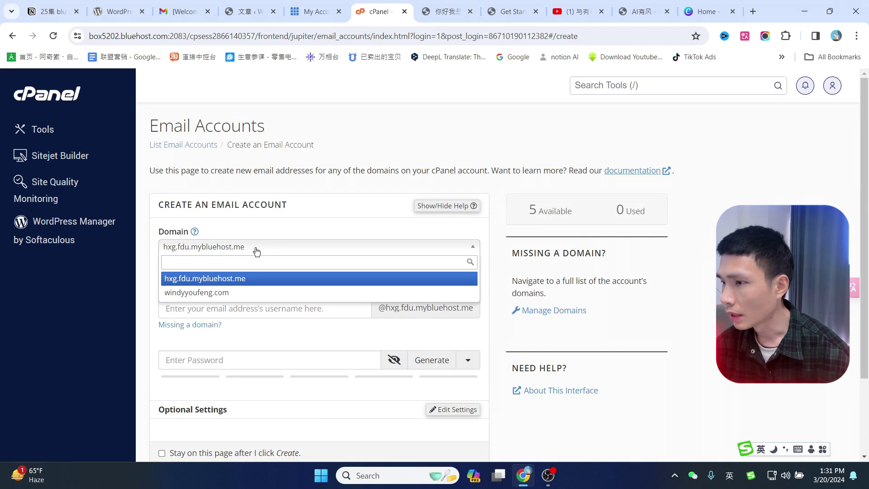
pyautogui.click(209, 292)
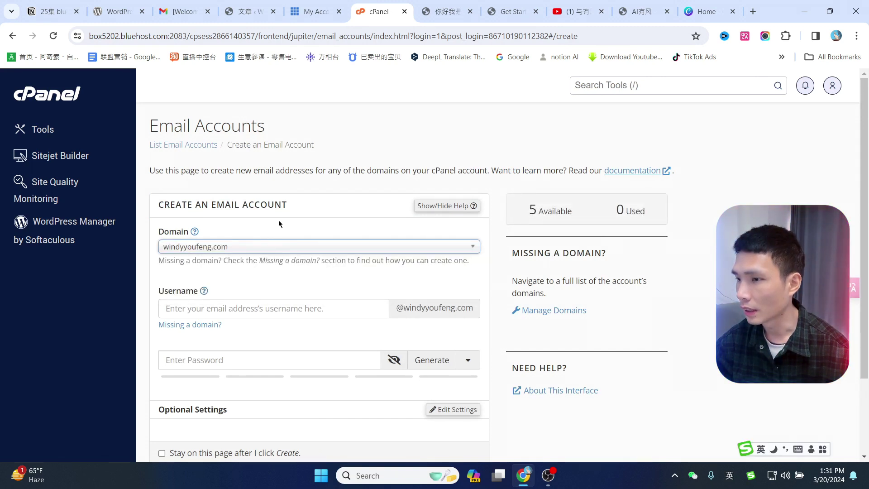
pyautogui.click(266, 302)
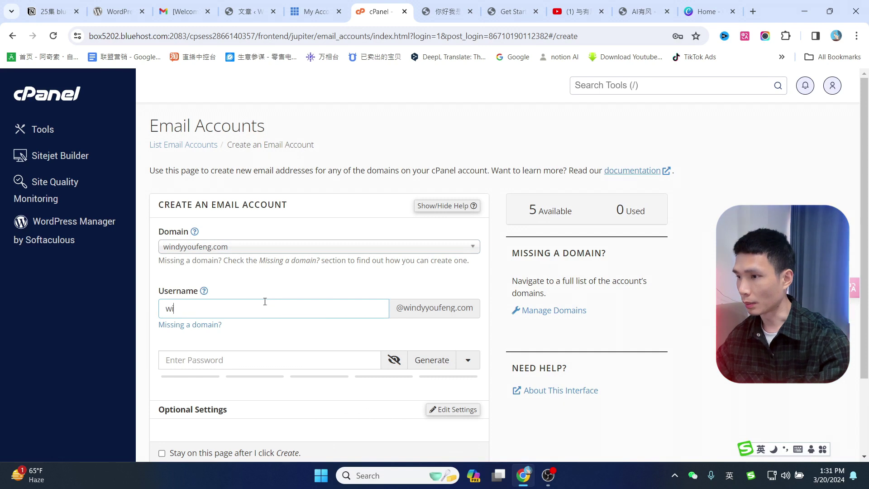
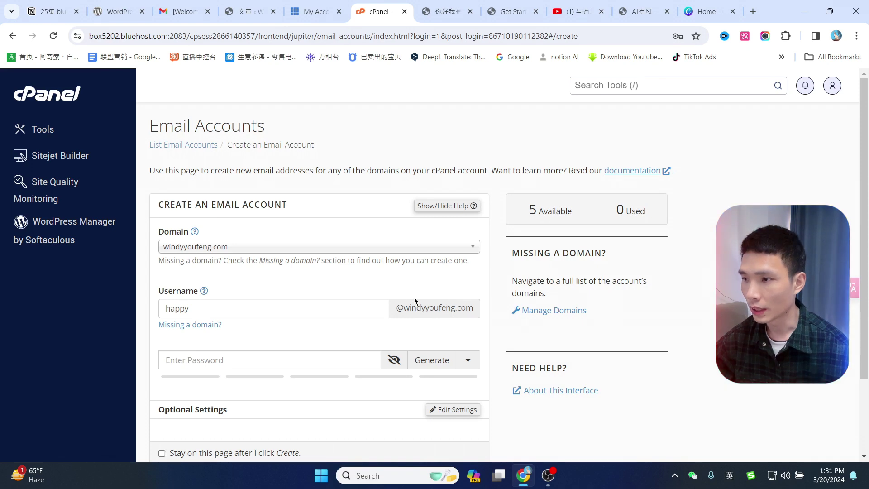
# Use Chrome's suggested strong password, create the account, and open its webmail.
pyautogui.scroll(-1, 414, 300)
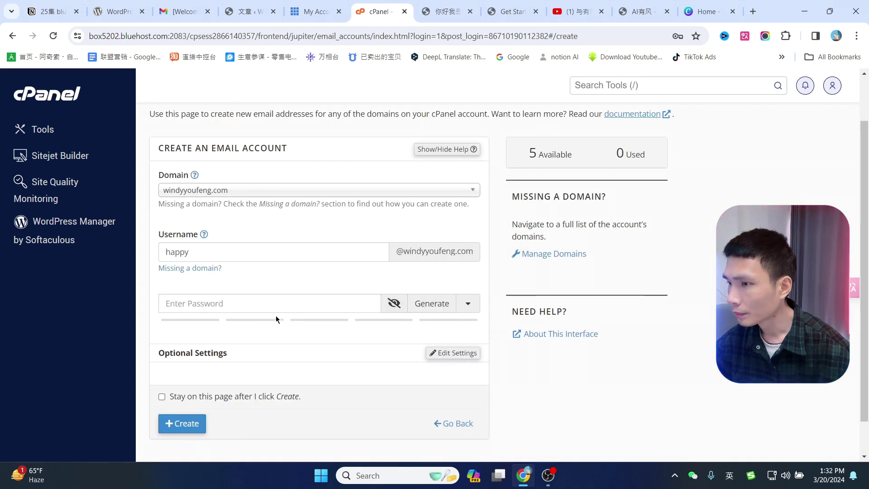
pyautogui.click(265, 304)
pyautogui.click(272, 330)
pyautogui.scroll(-1, 271, 343)
pyautogui.click(190, 383)
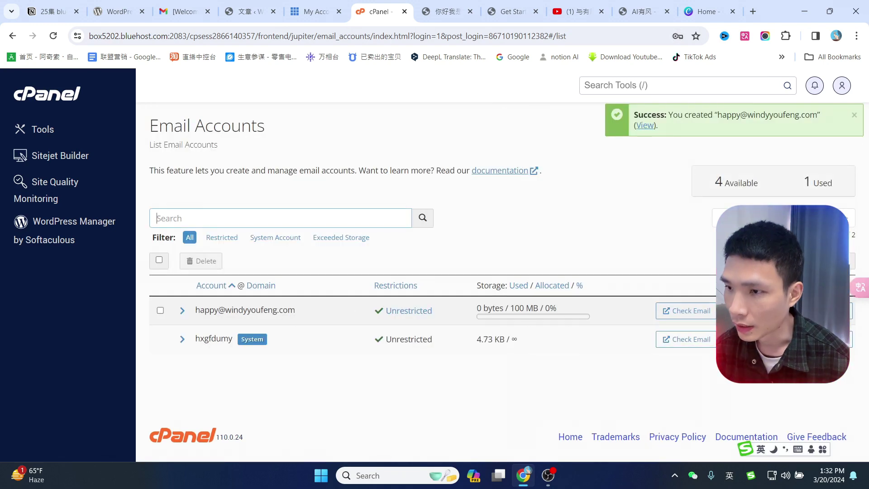
pyautogui.click(686, 310)
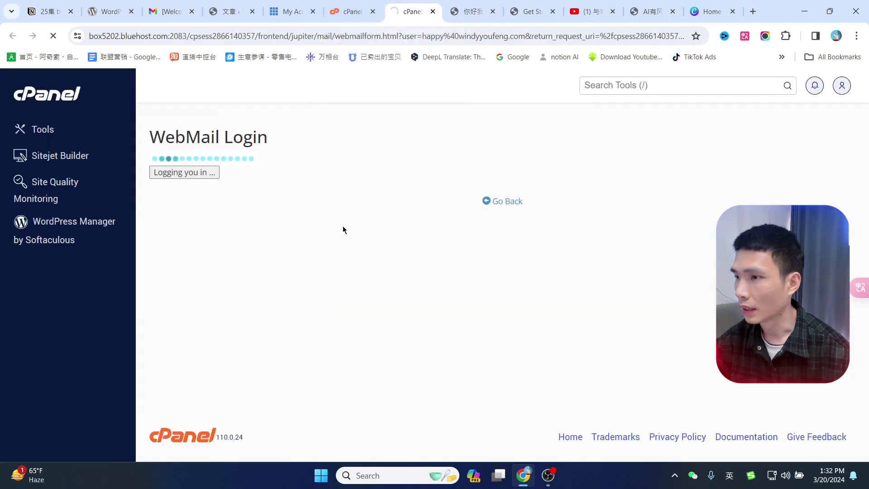
# Log into the new account's Roundcube webmail, set to open the inbox at login.
pyautogui.hotkey('ctrl', 'shift', 'Tab')
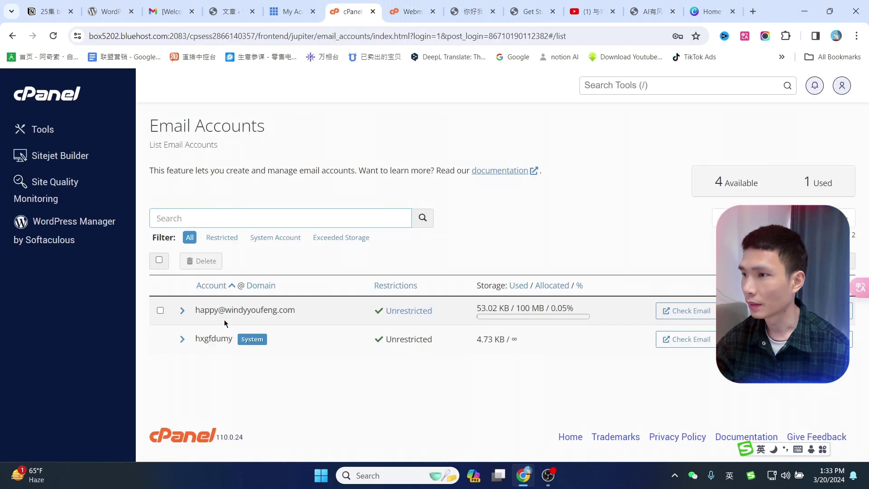
pyautogui.moveTo(198, 310); pyautogui.dragTo(295, 312)
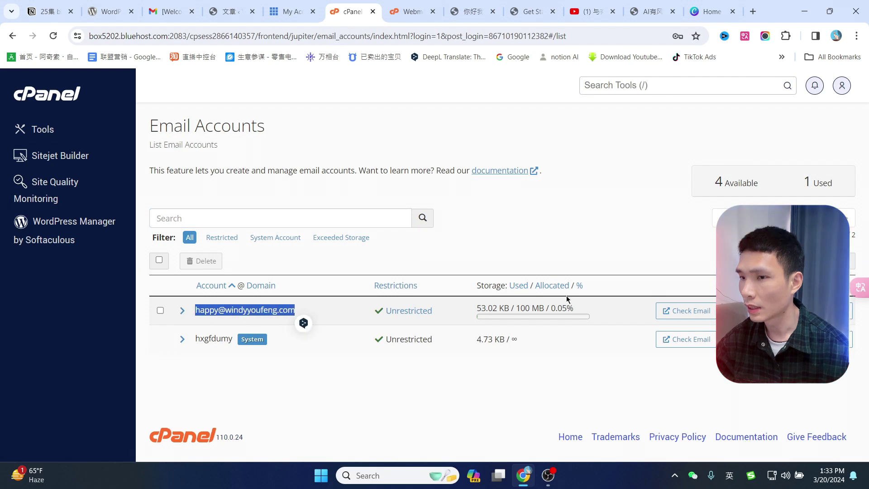
pyautogui.click(684, 310)
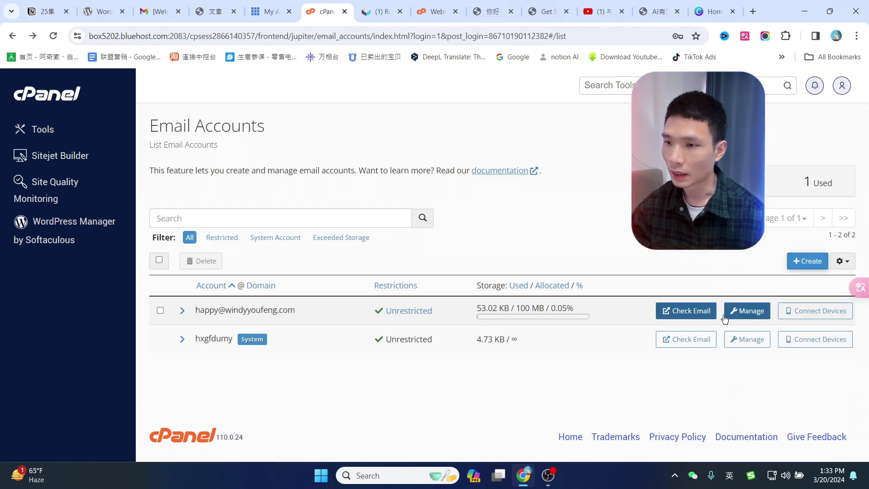
pyautogui.click(696, 312)
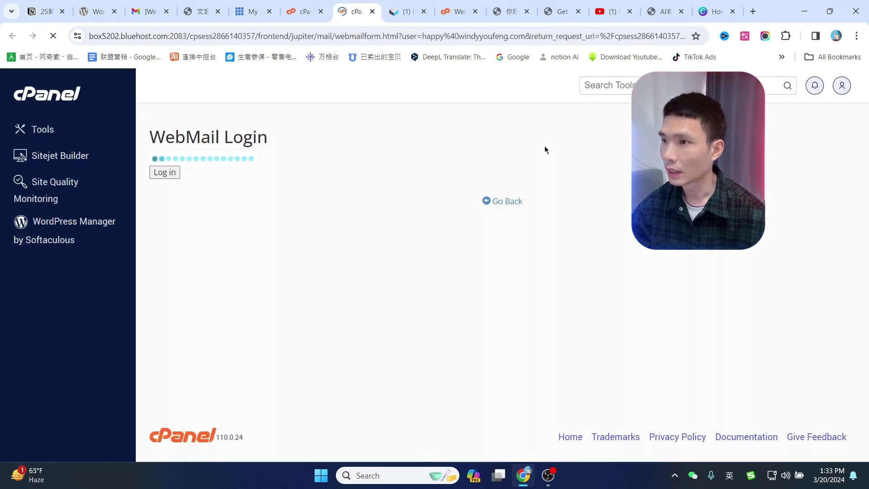
pyautogui.click(63, 324)
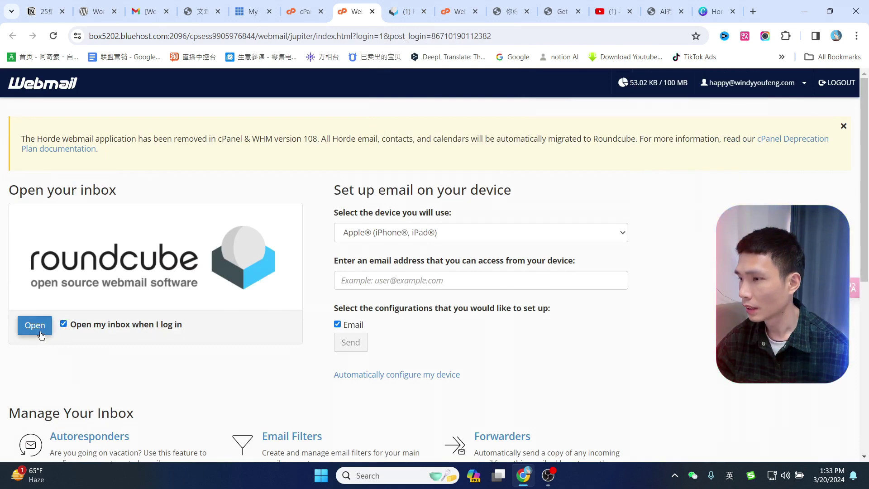
pyautogui.click(34, 327)
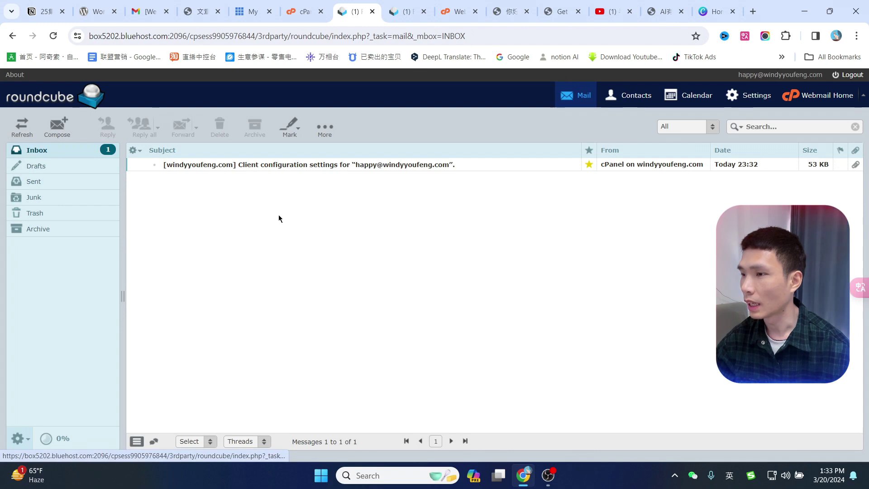
# Copy the new address and send it a Gmail test message with subject '123'.
pyautogui.hotkey('ctrl', 'shift', 'Tab')
pyautogui.moveTo(297, 310); pyautogui.dragTo(195, 313)
pyautogui.hotkey('ctrl', 'c')
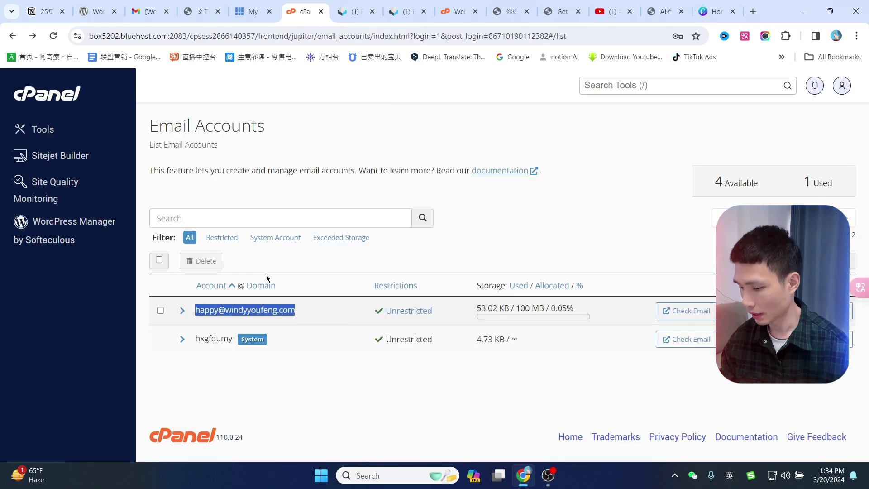
pyautogui.hotkey('ctrl', 'shift', 'Tab')
pyautogui.hotkey('ctrl', 'shift', 'Tab')
pyautogui.hotkey('ctrl', 'shift', 'Tab')
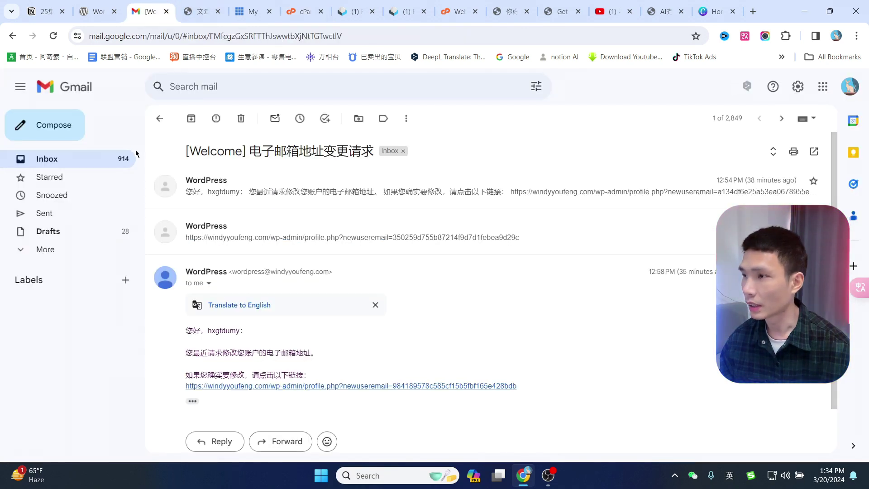
pyautogui.click(45, 130)
pyautogui.hotkey('ctrl', 'v')
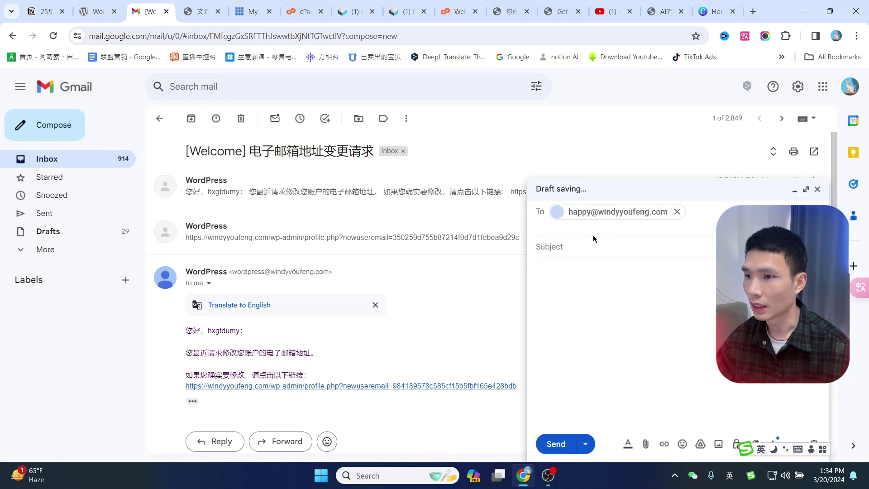
pyautogui.click(594, 239)
pyautogui.write('123')
pyautogui.press('Tab')
pyautogui.write('123')
pyautogui.click(555, 444)
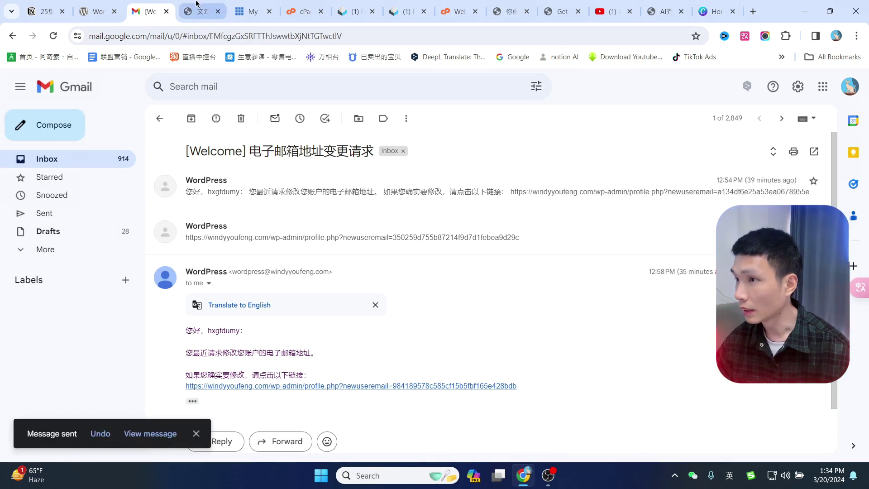
pyautogui.click(301, 7)
# Refresh the Roundcube inbox, open the received 123 test message and start a reply.
pyautogui.click(343, 5)
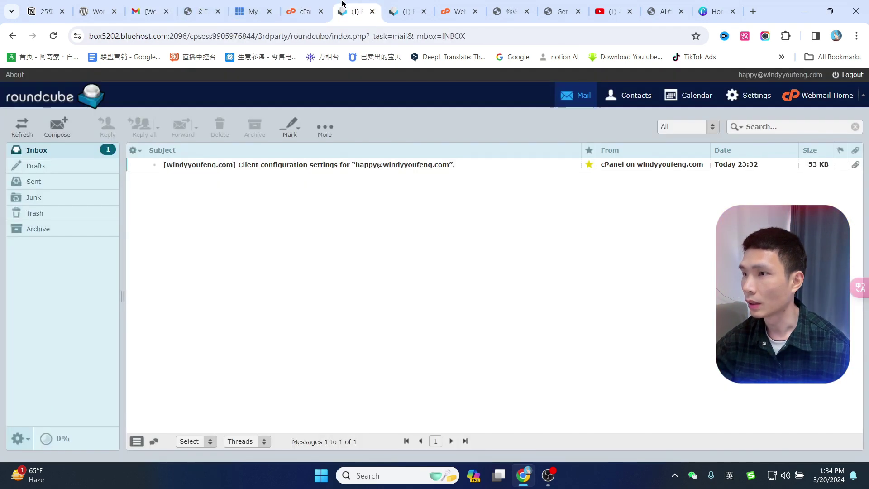
pyautogui.click(53, 35)
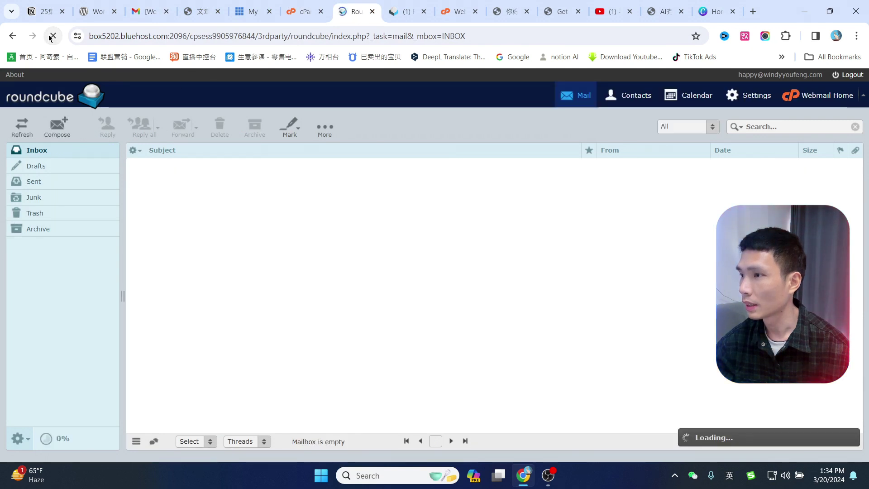
pyautogui.doubleClick(320, 165)
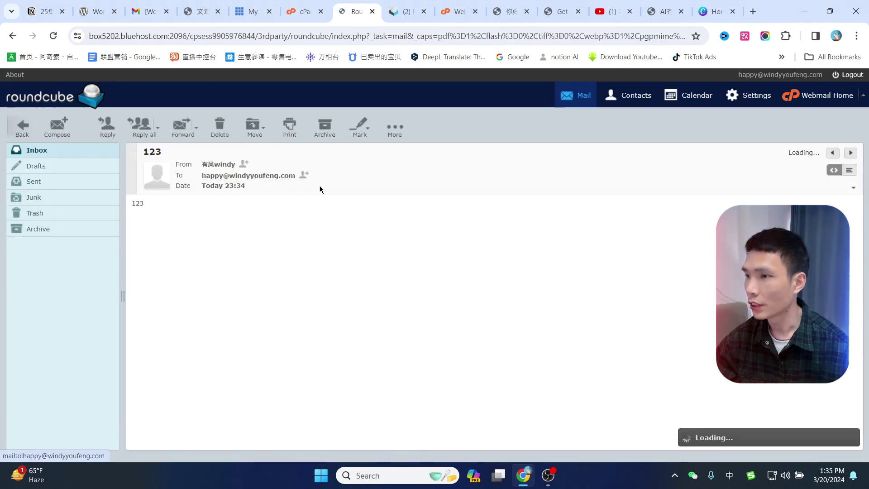
pyautogui.click(218, 163)
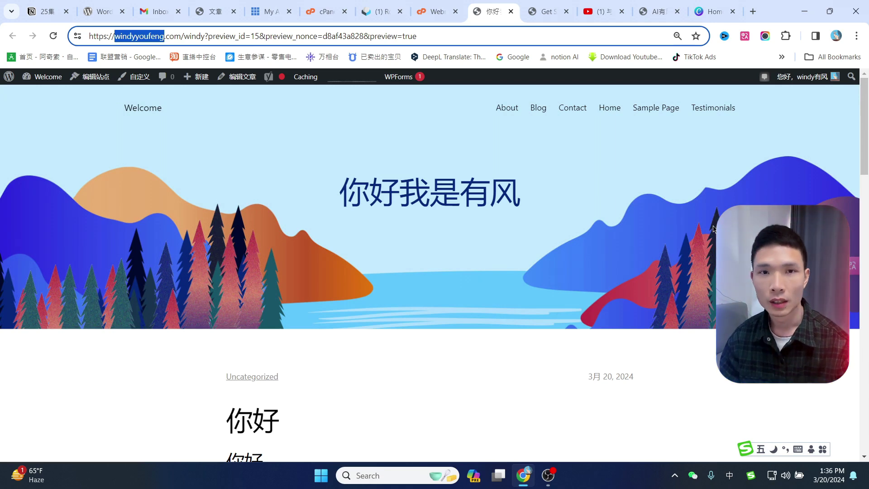
# Show the presenter's YouTube channel Videos page.
pyautogui.scroll(-10, 640, 202)
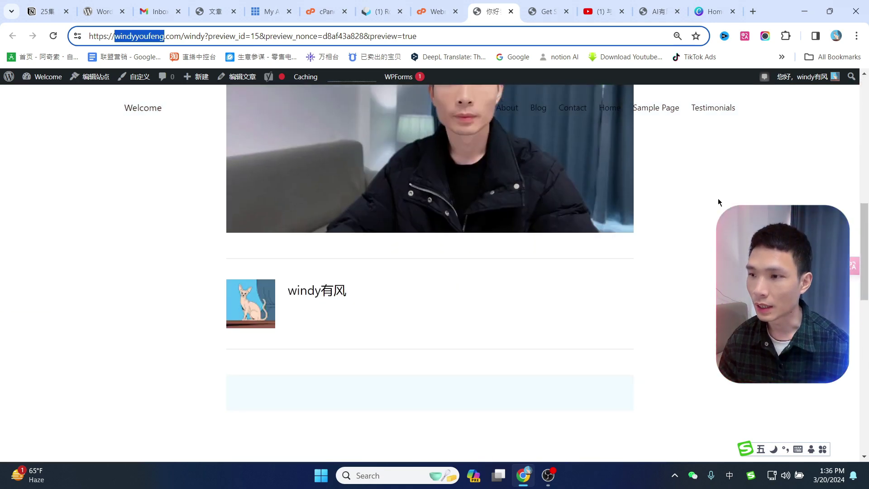
pyautogui.click(598, 14)
pyautogui.scroll(-3, 498, 271)
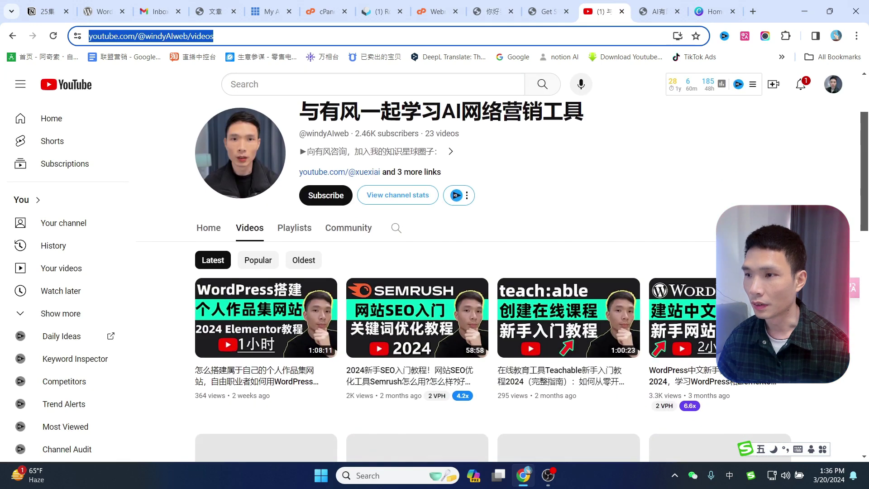